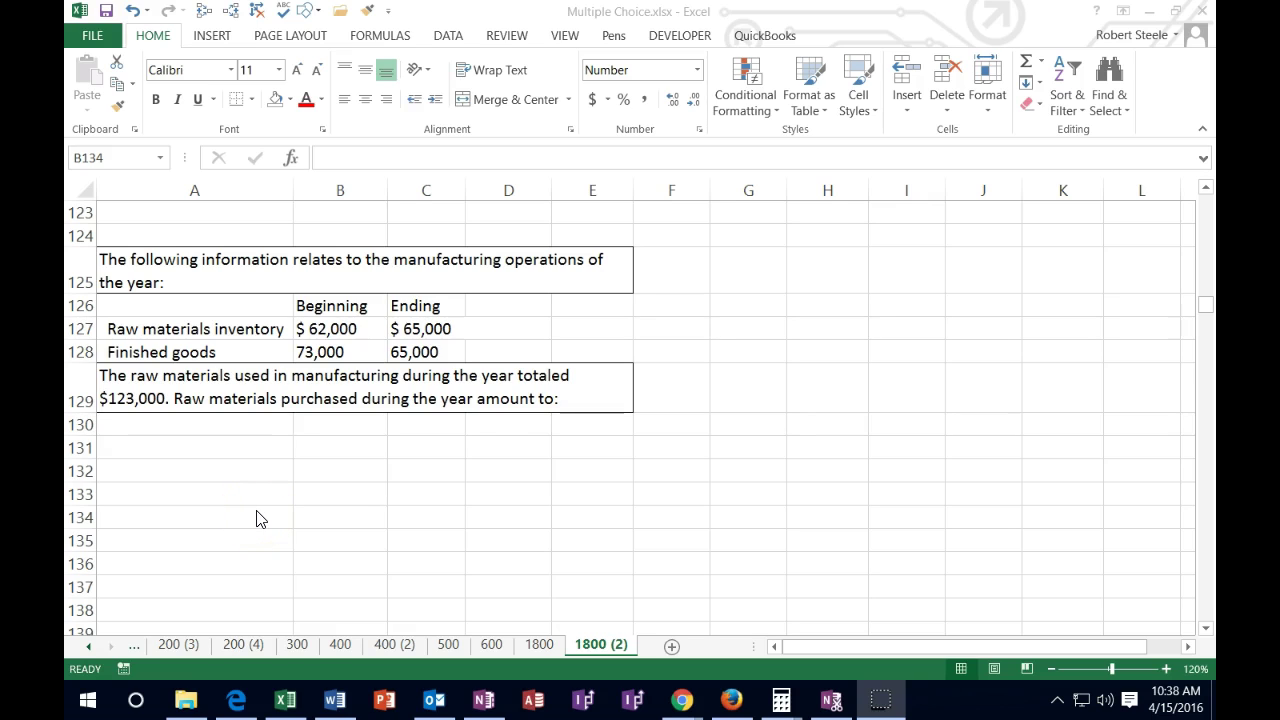
Step: Review the beginning and ending balances of raw materials inventory and finished goods
click(249, 515)
click(213, 449)
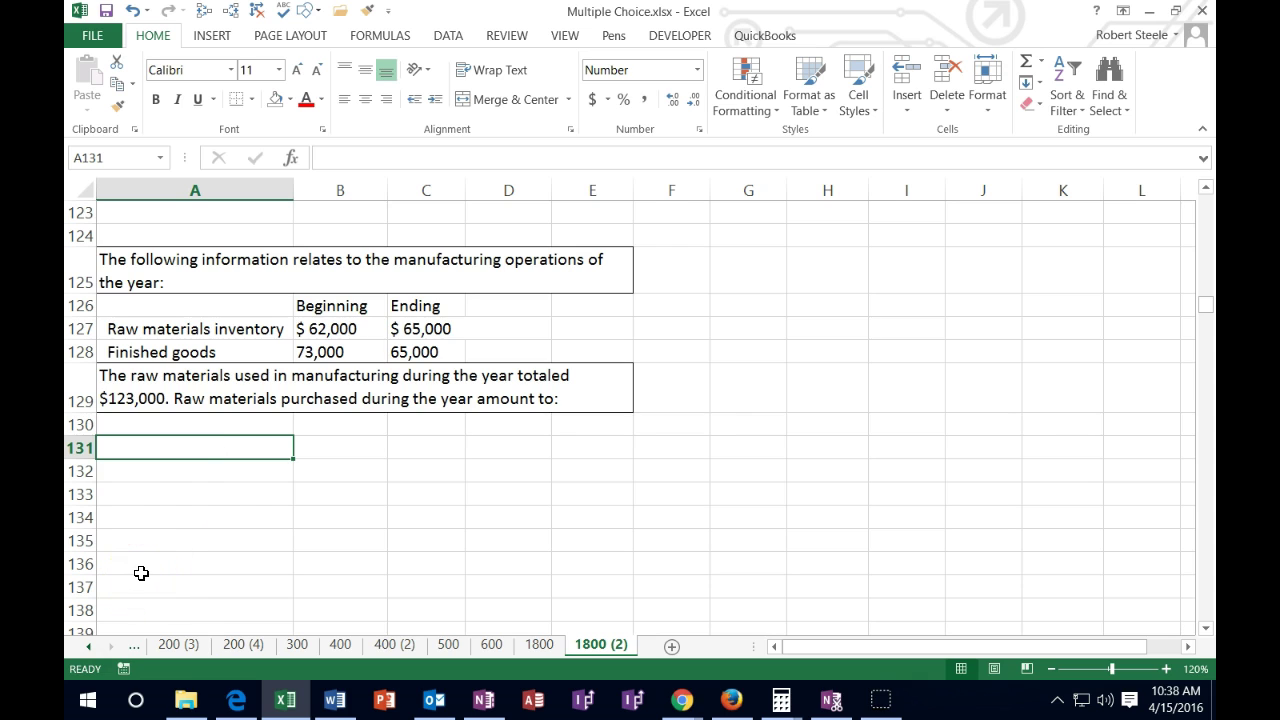
click(340, 305)
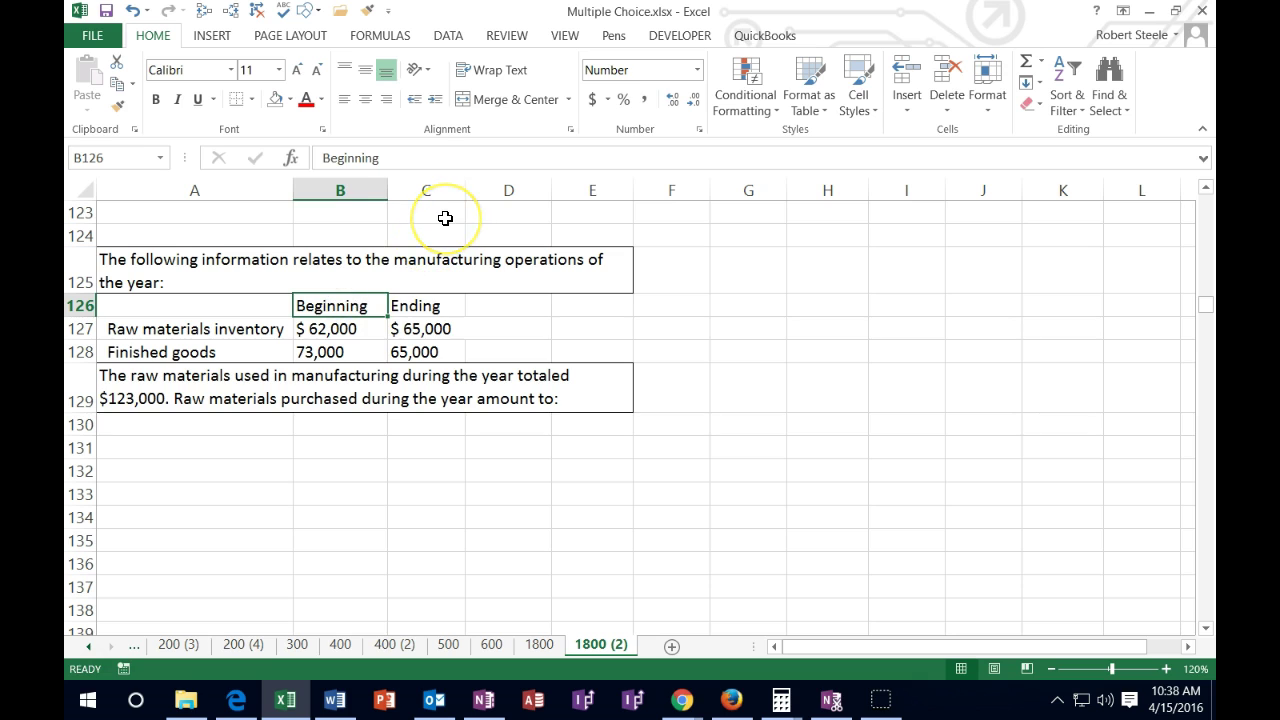
key(Right)
key(Down)
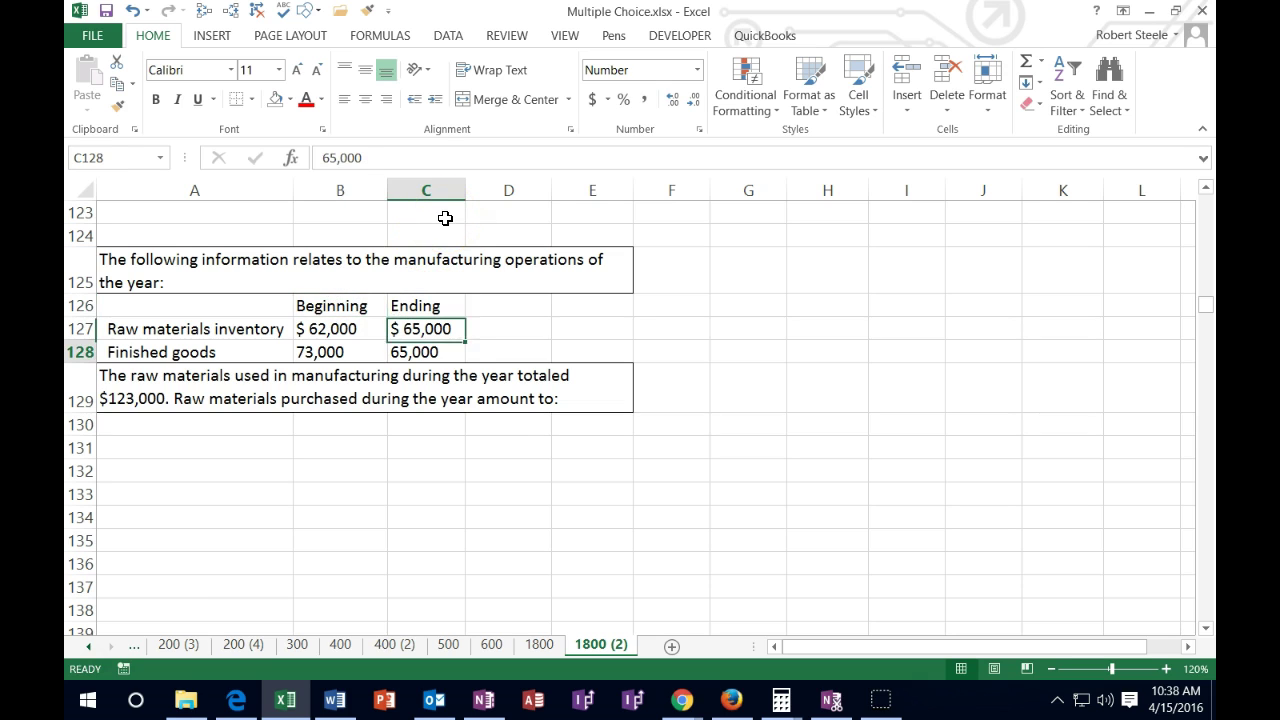
key(Left)
key(Down)
key(Right)
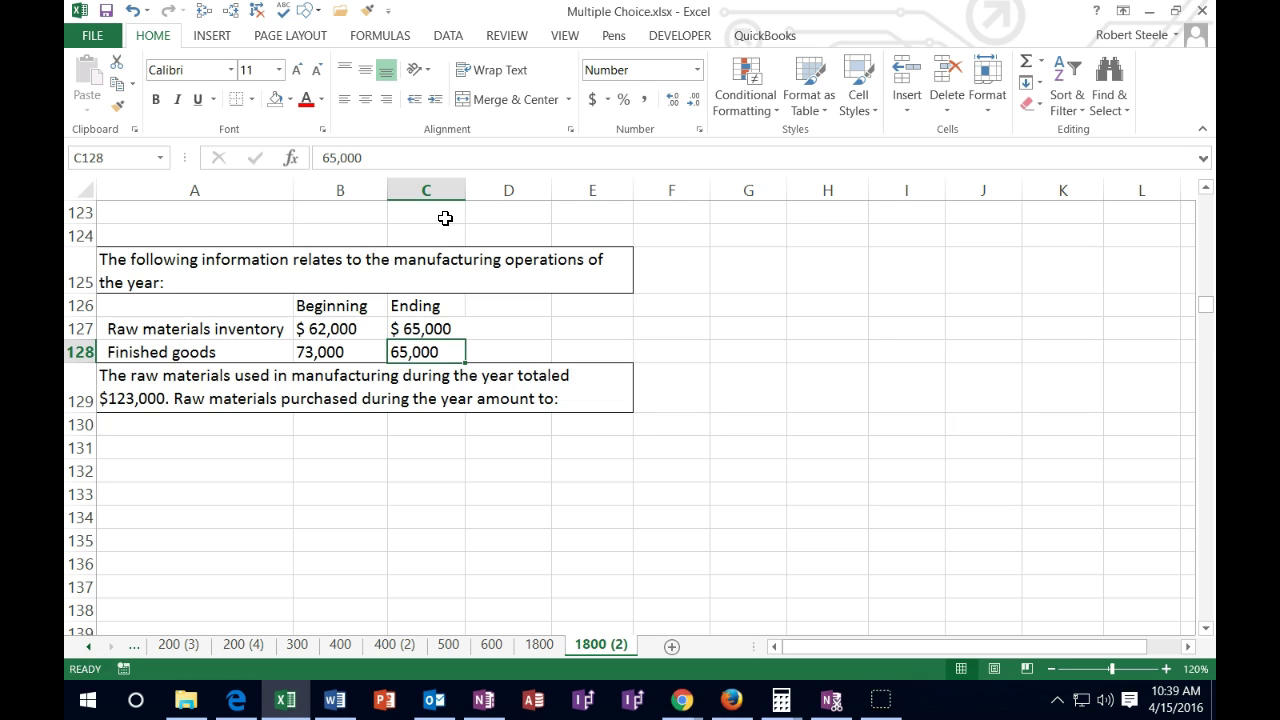
Step: Enter the label "Beginning raw materials" in A131 with the amount 62000 beside it in B131
key(Down)
key(Down)
key(Down)
key(Left)
key(Left)
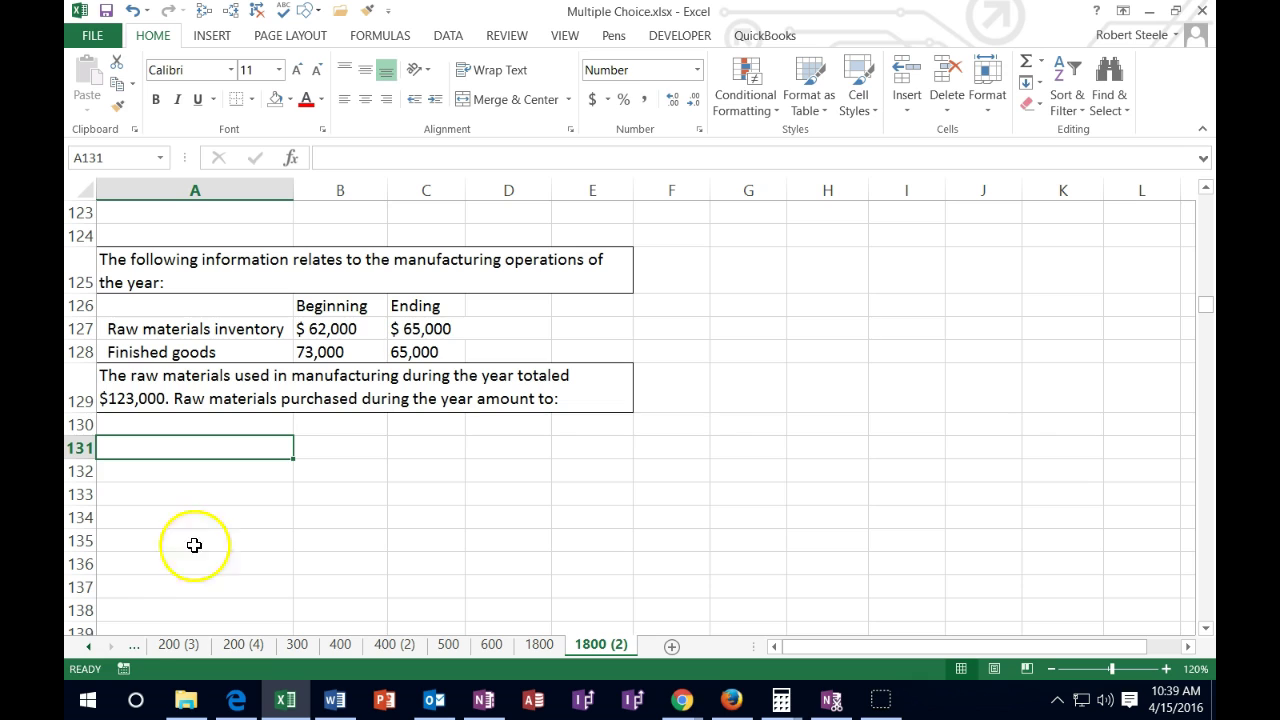
text(Beginning raw materials)
key(Tab)
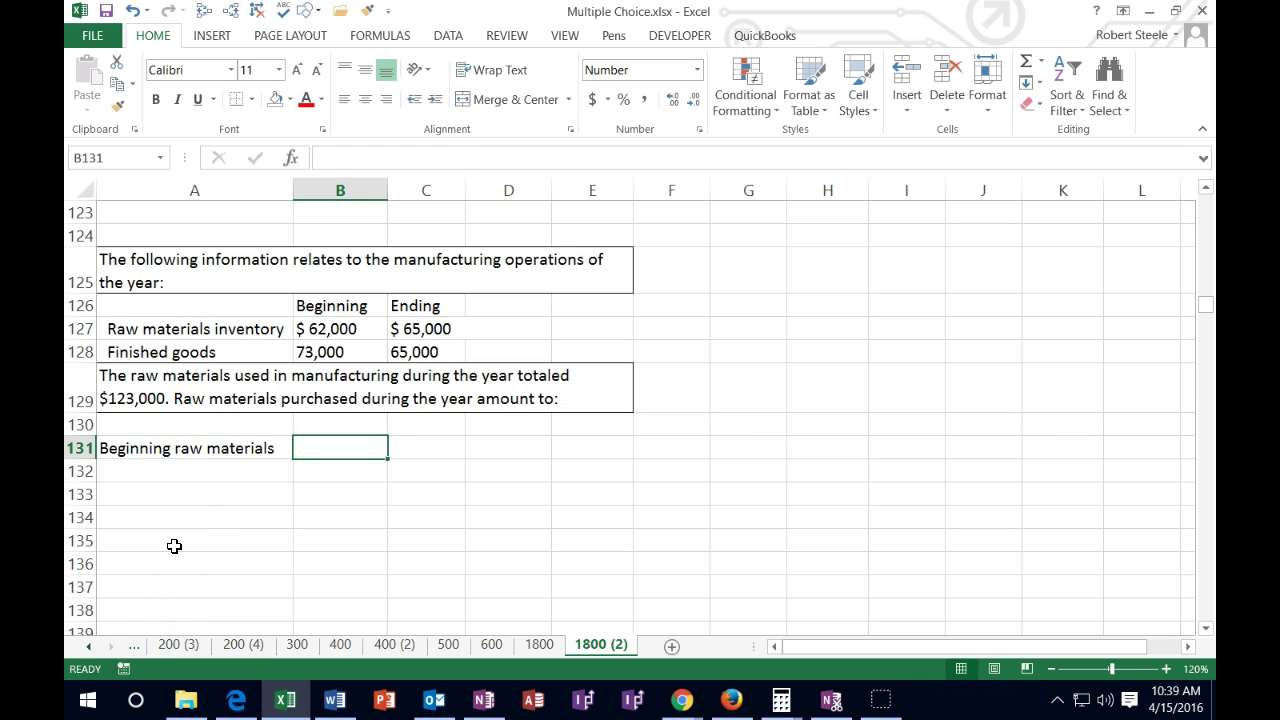
text(62000)
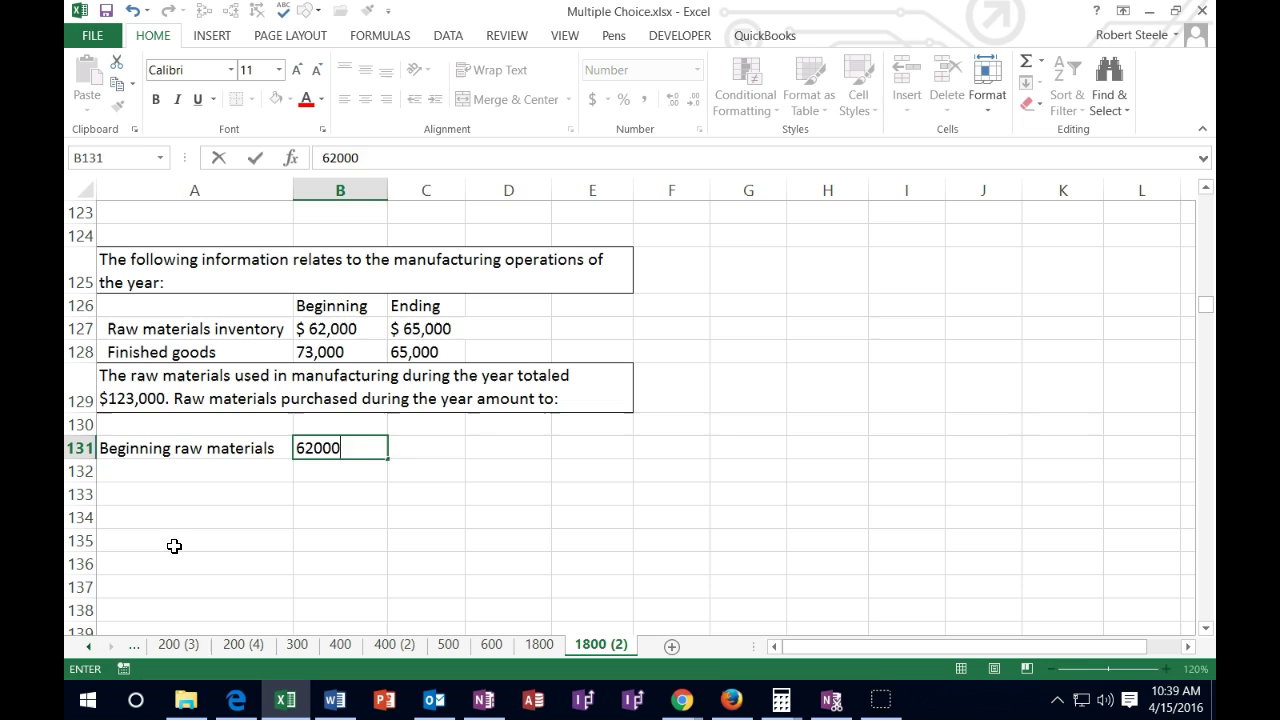
key(Return)
Step: Enter the label "Purchases" in A132 and x as its unknown amount in B132
click(322, 333)
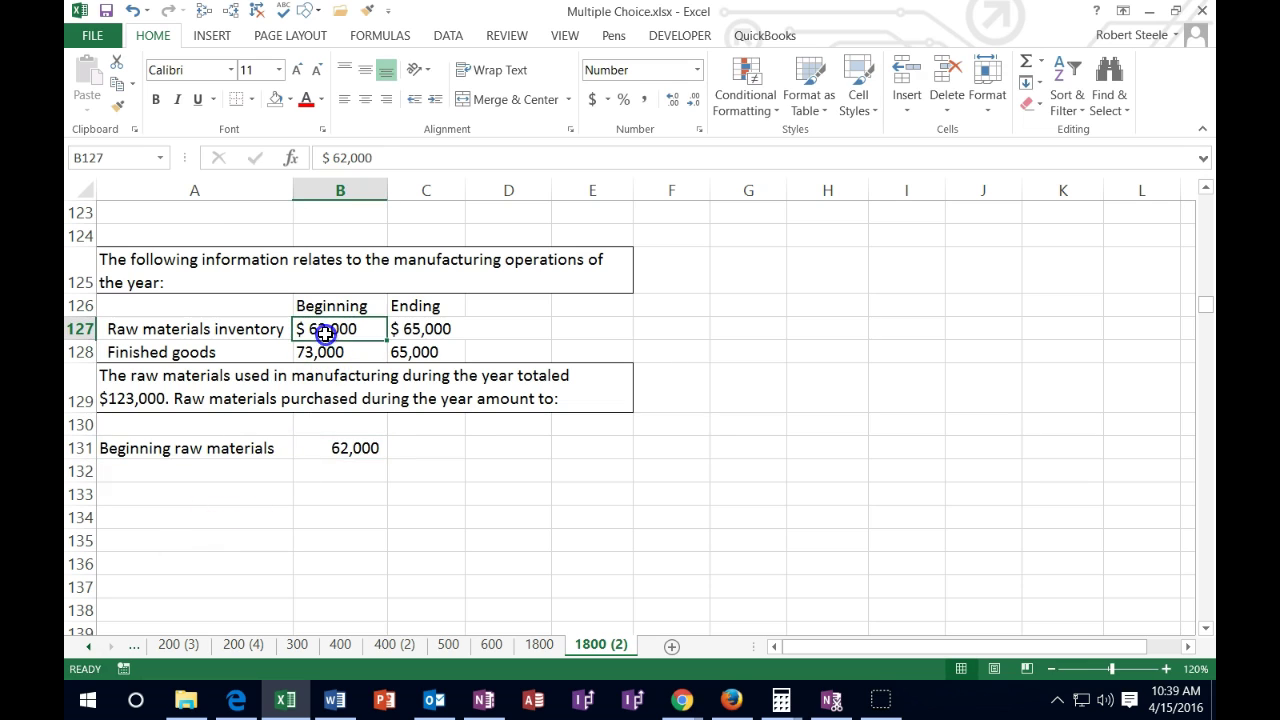
key(Down)
key(Down)
key(Down)
key(Down)
key(Left)
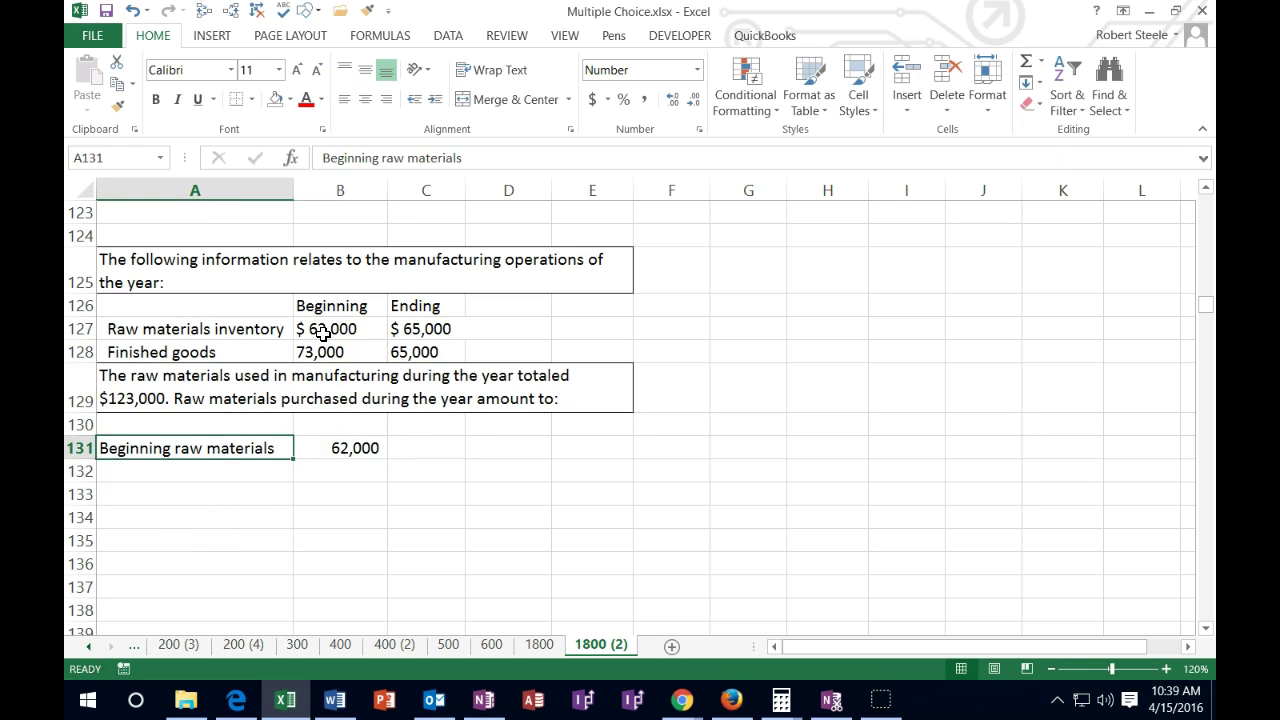
key(Down)
text(Purchases)
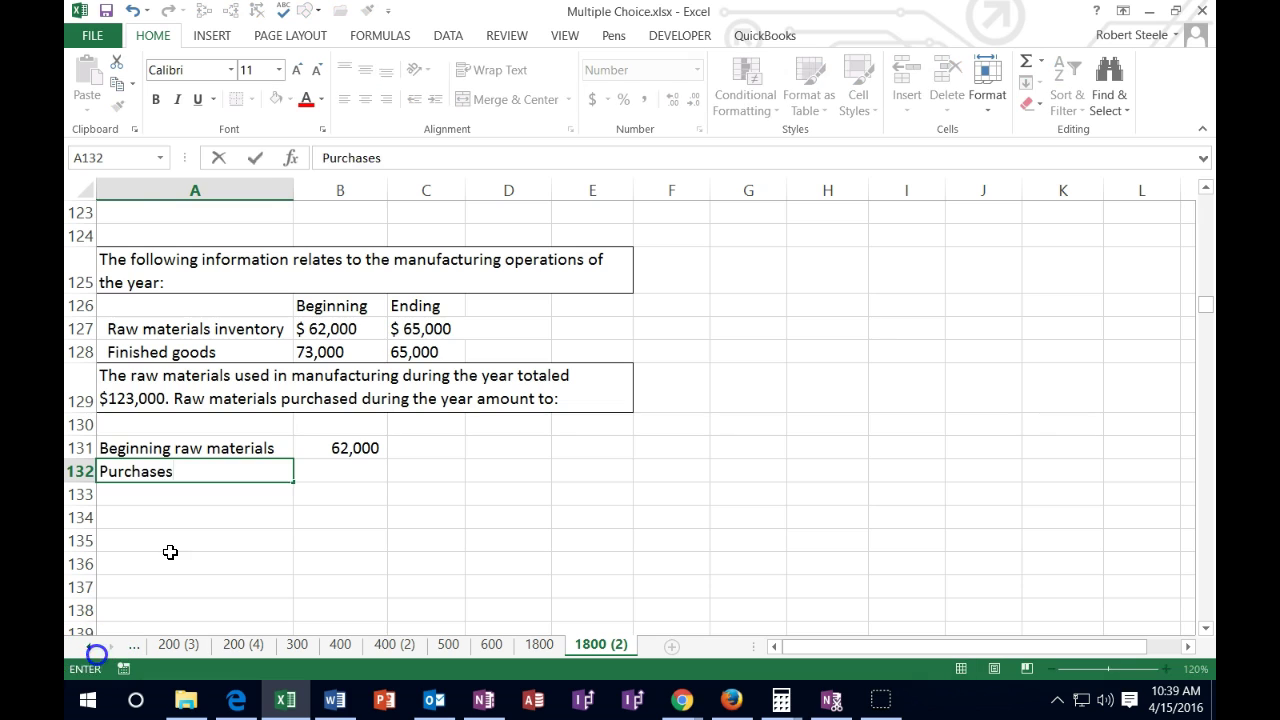
key(Tab)
text(x)
key(Return)
Step: Fill the unknown purchases amount cell B132 with green
key(Up)
key(Right)
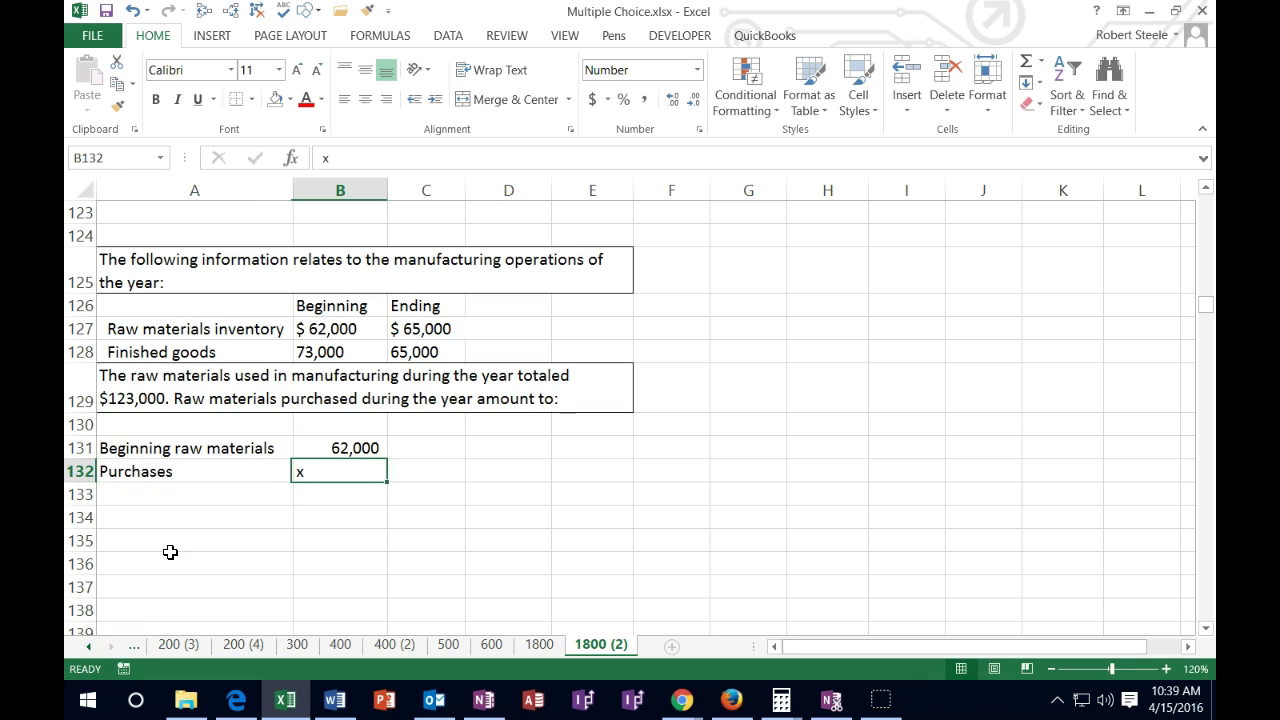
right_click(342, 470)
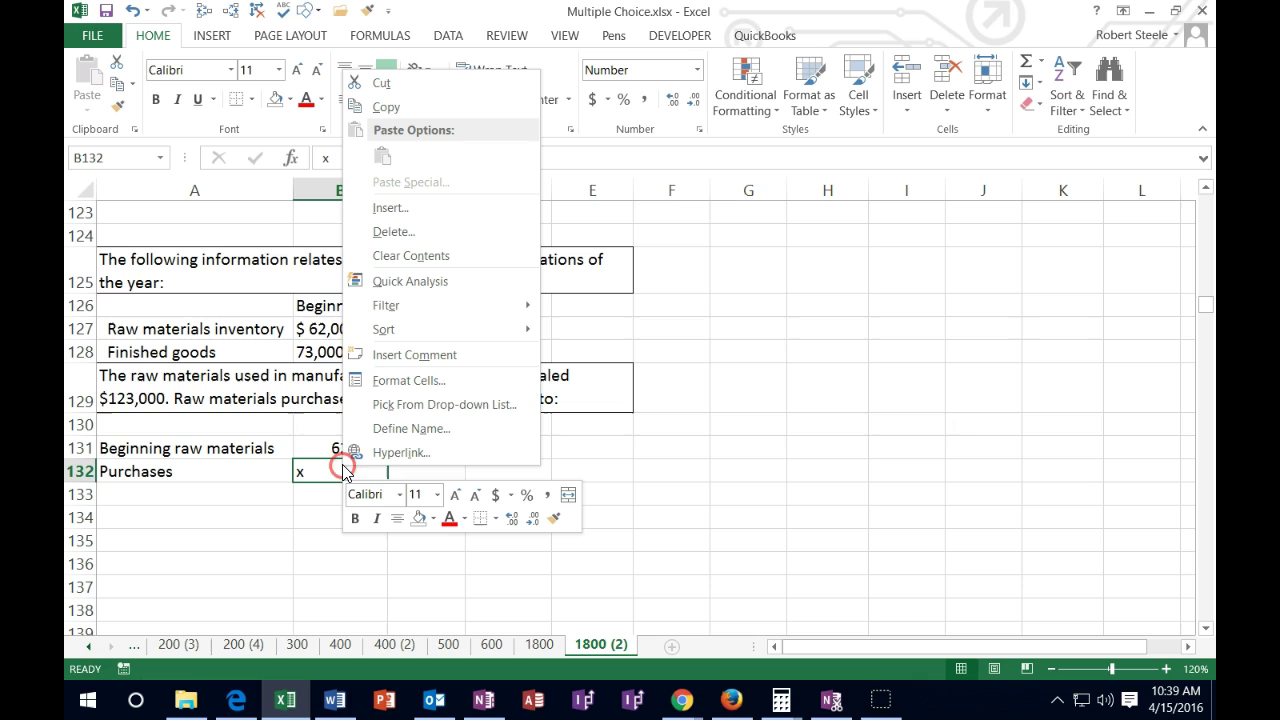
click(433, 519)
click(481, 413)
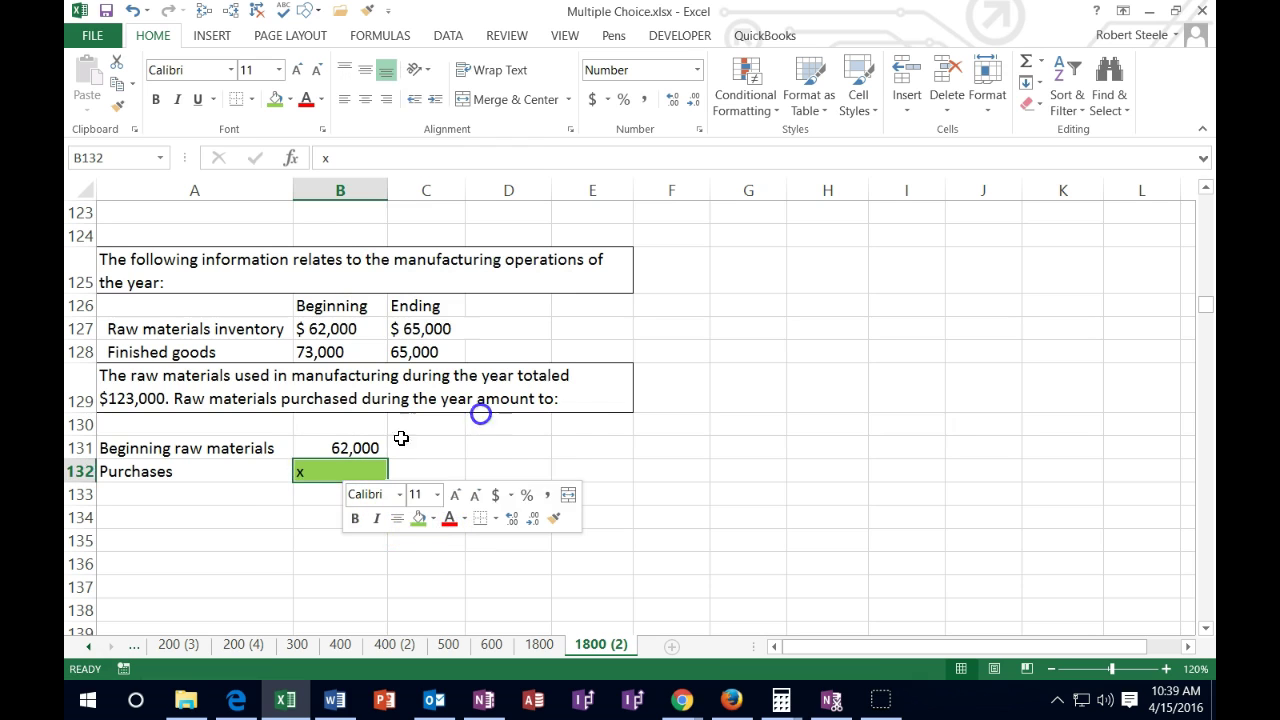
Step: Enter the label "Less ending raw material" in A133 with the amount 65000 in B133
click(123, 495)
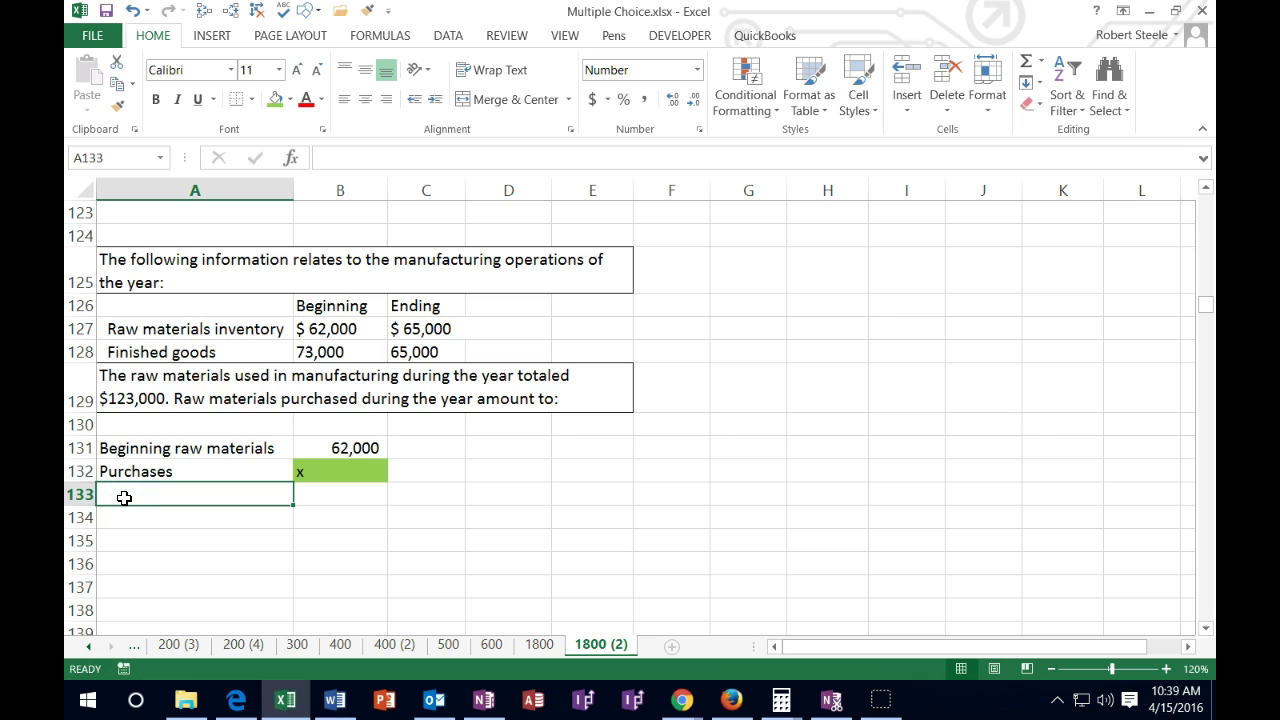
text(ess ending raw material)
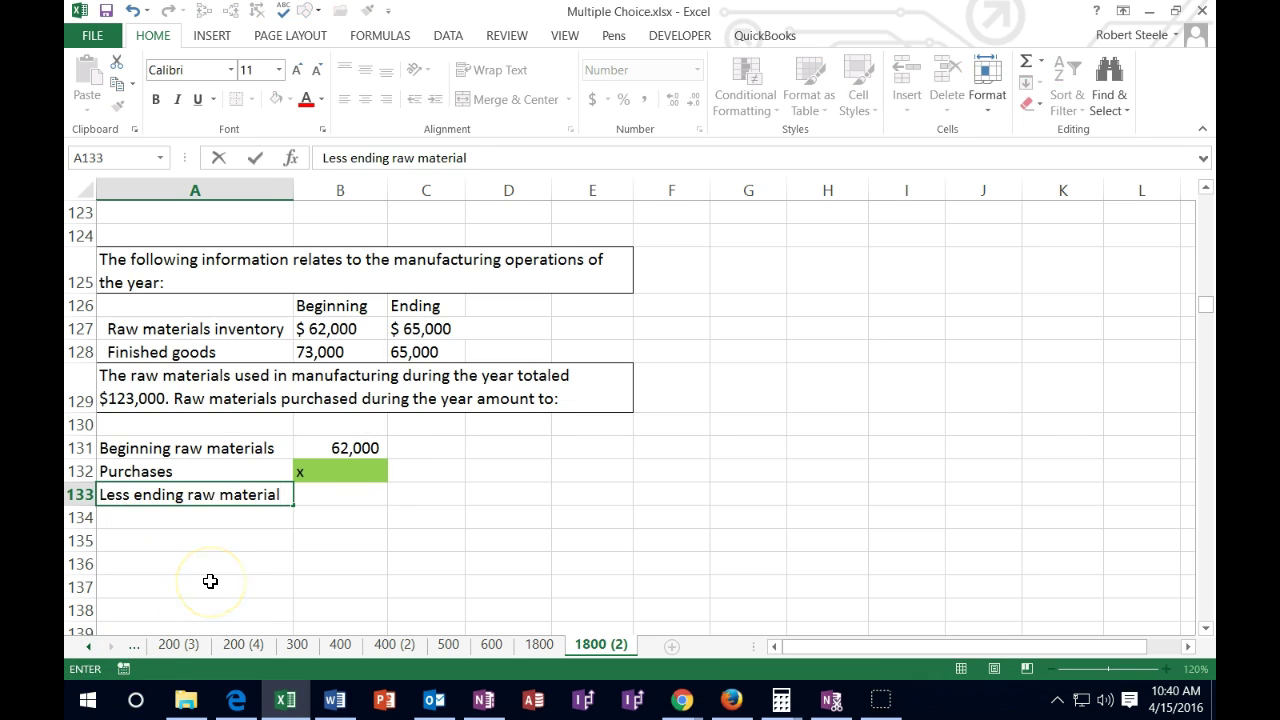
key(Tab)
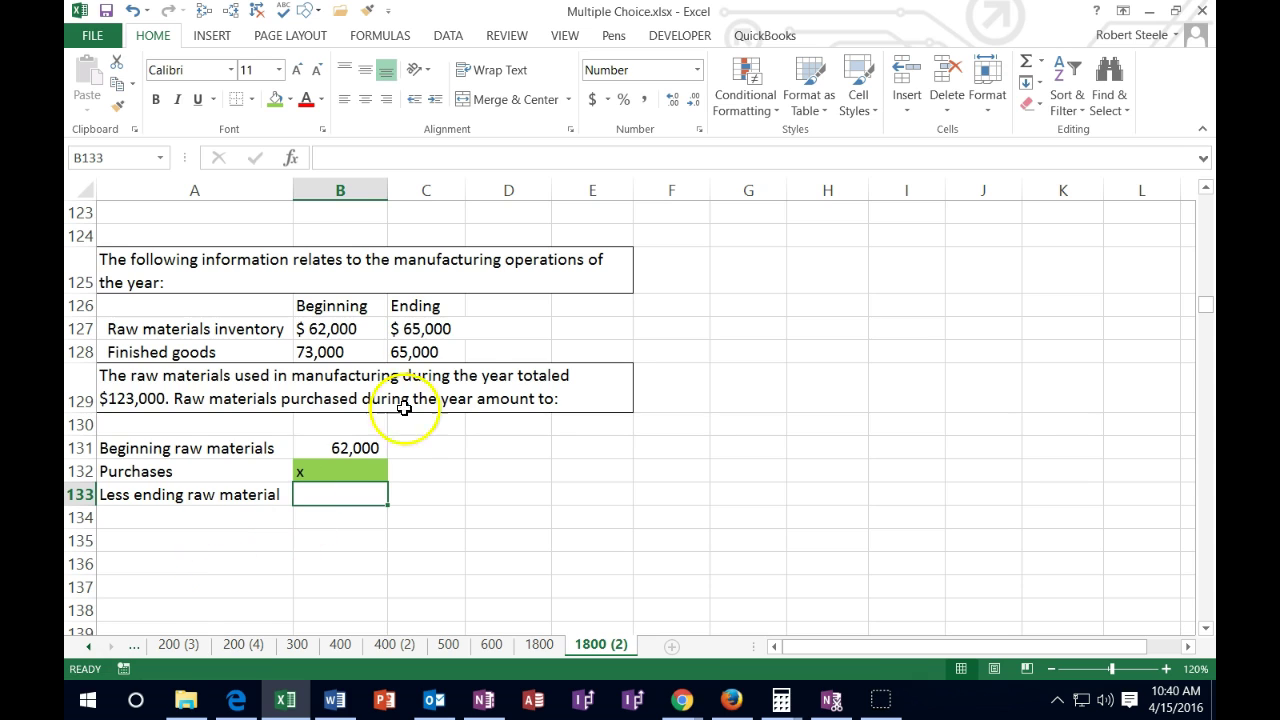
click(455, 308)
click(461, 330)
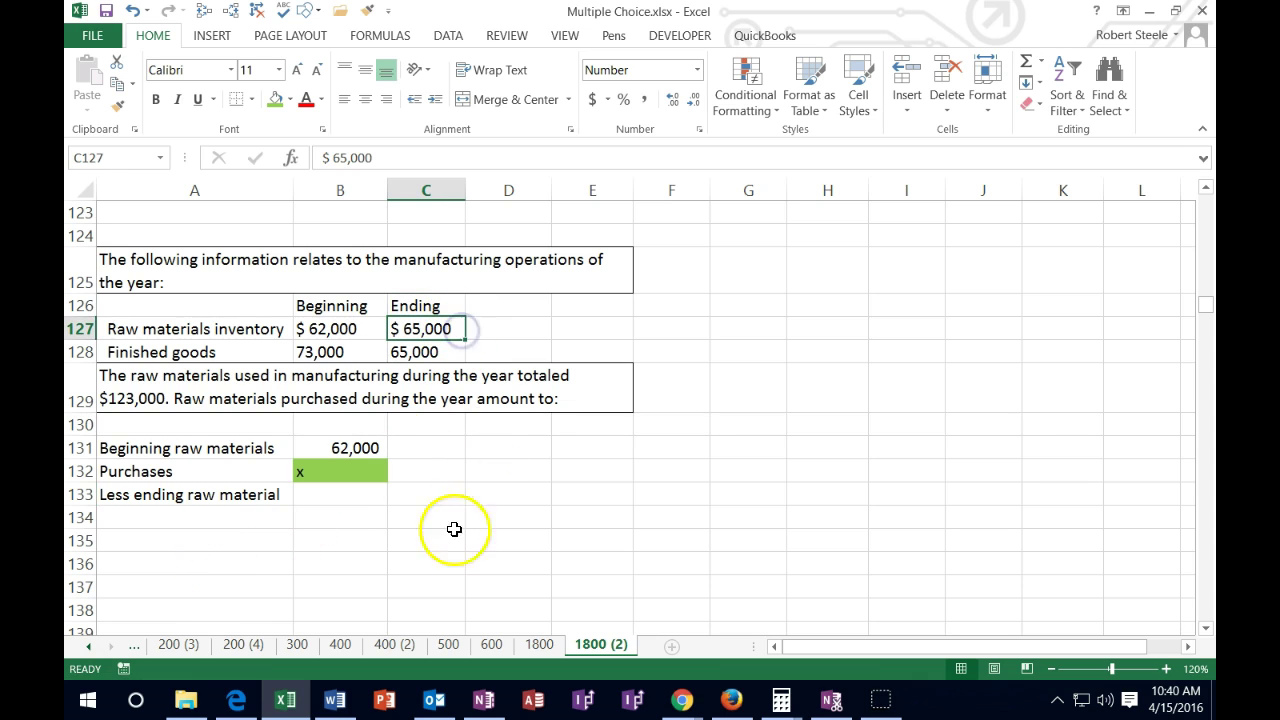
click(367, 498)
text(65000)
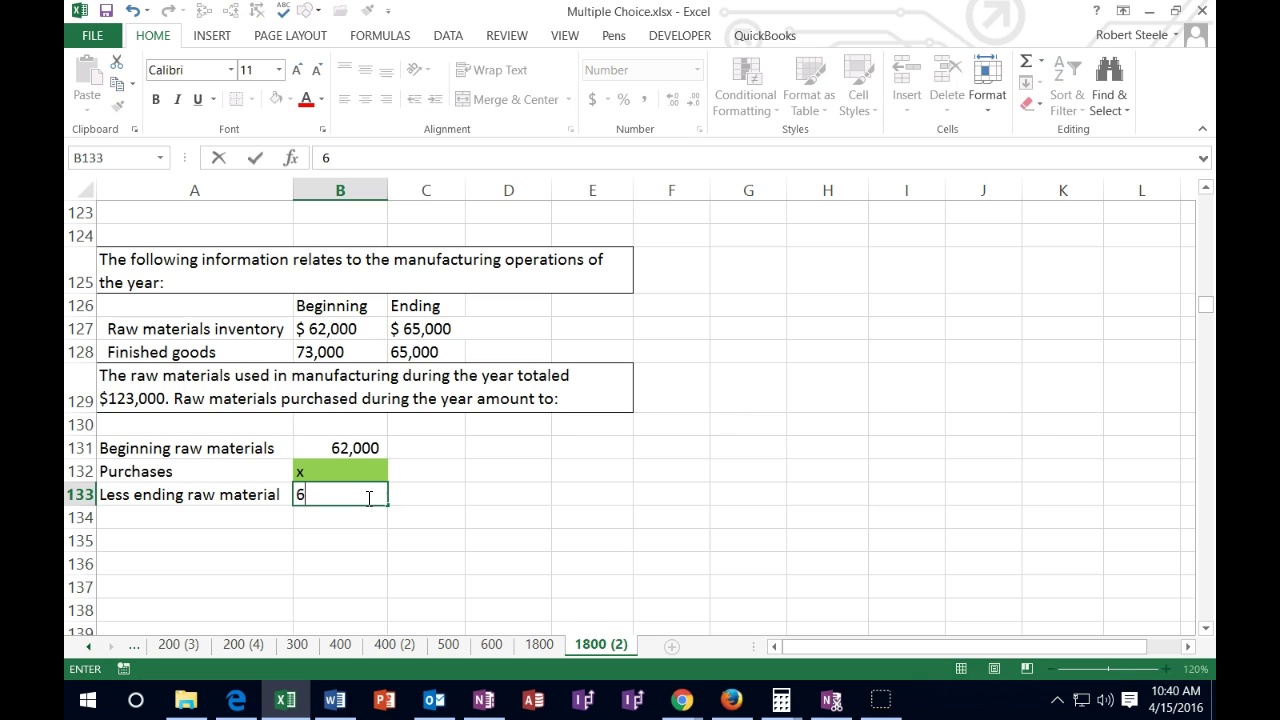
key(Return)
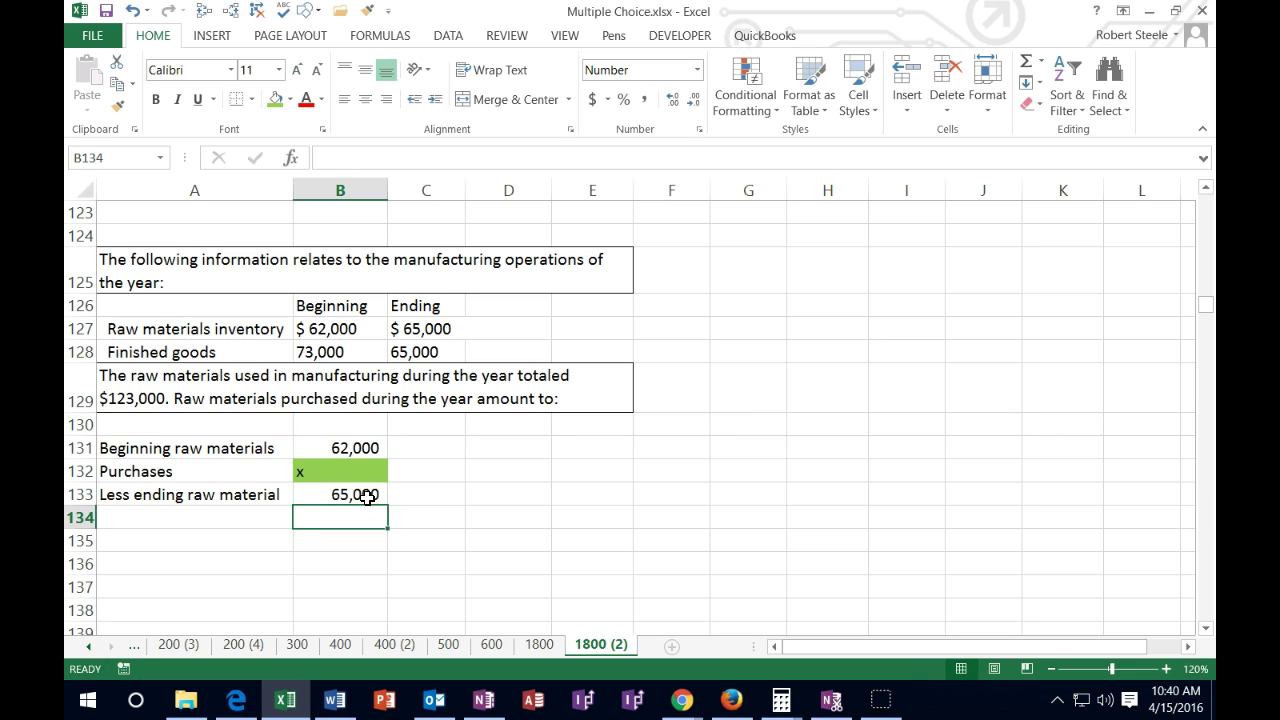
Step: Enter the label "Raw materials used" in A134 with the amount 123000 in B134
key(Left)
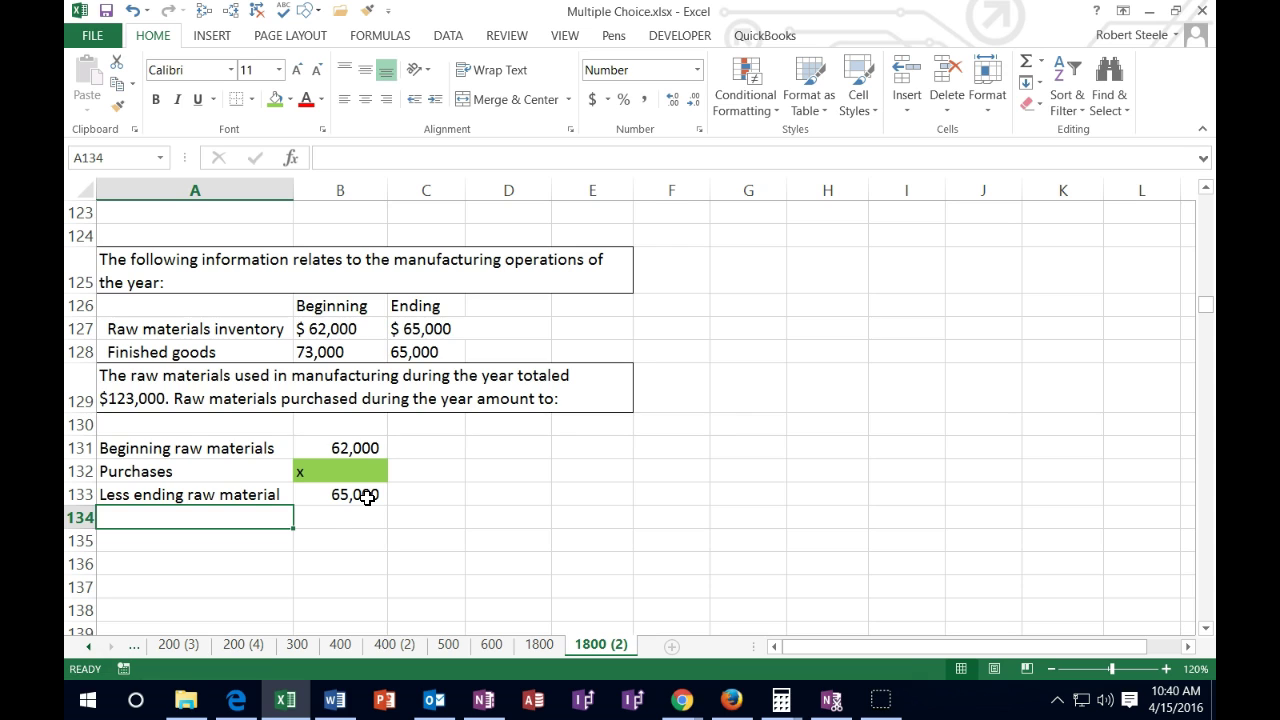
text(Raw materials used)
key(Tab)
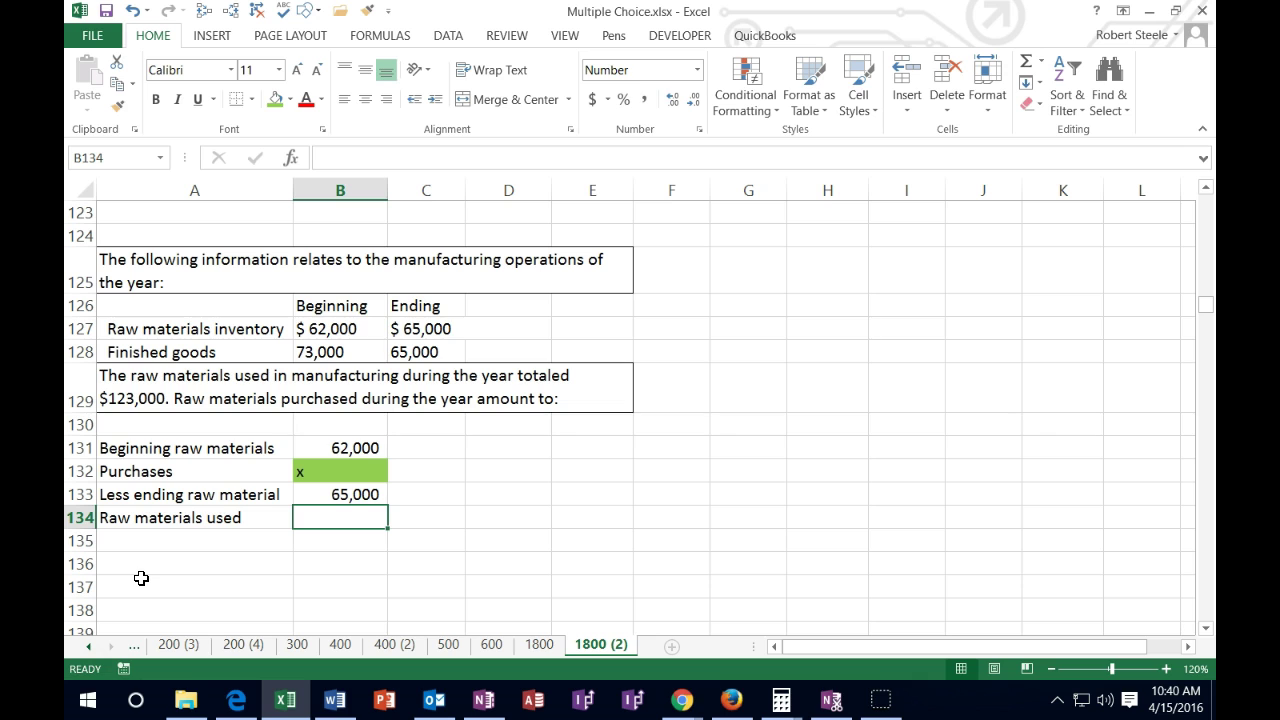
text(123000)
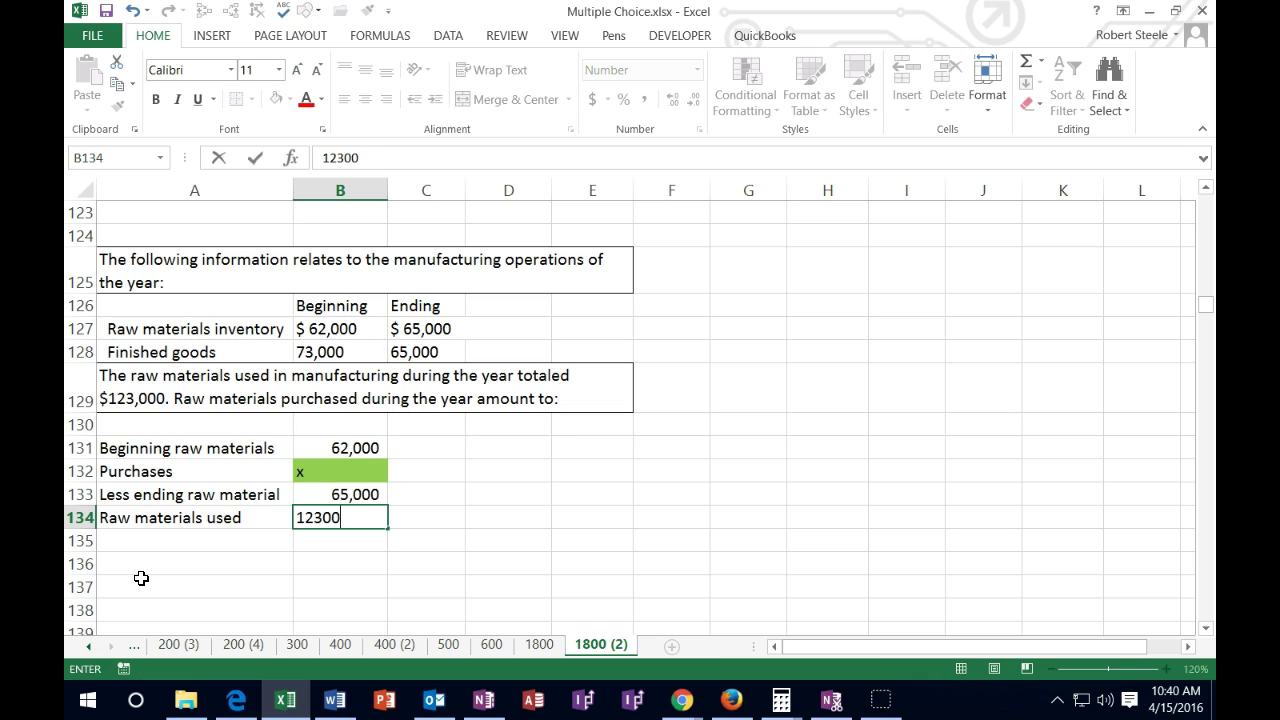
key(Return)
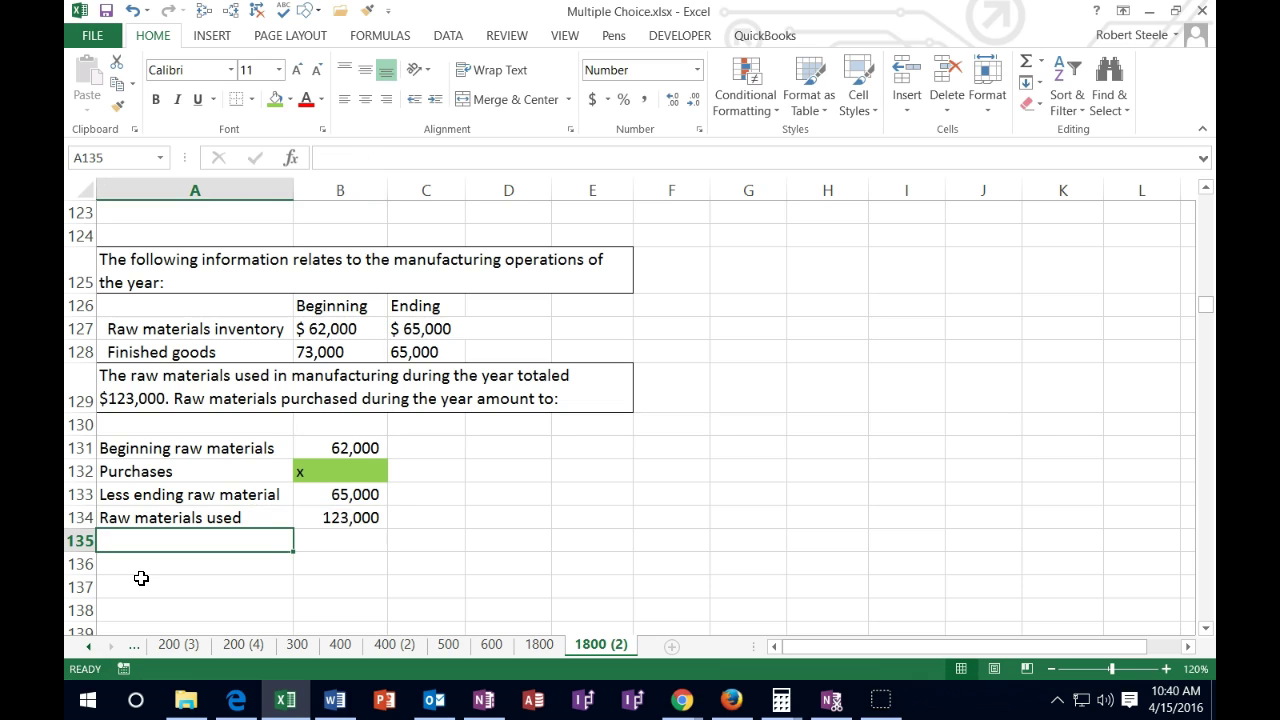
Step: Add a bottom border to the ending raw material amount in B133
click(120, 396)
click(334, 492)
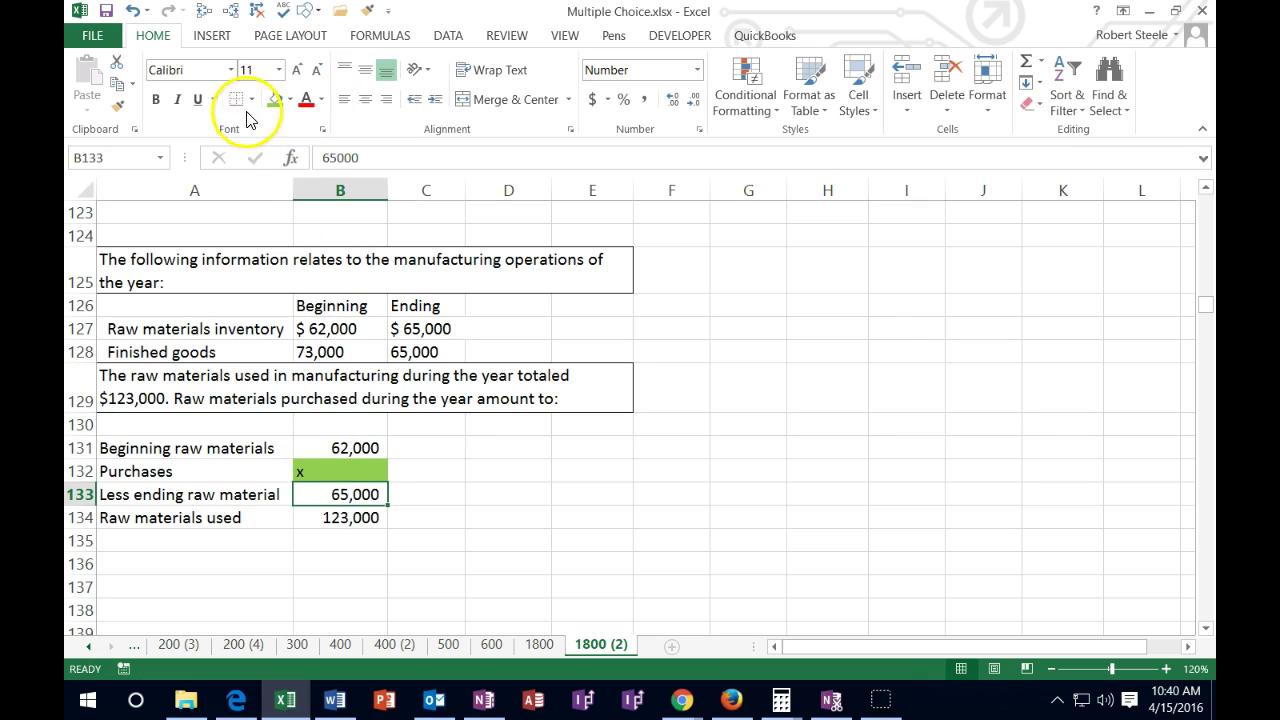
click(428, 494)
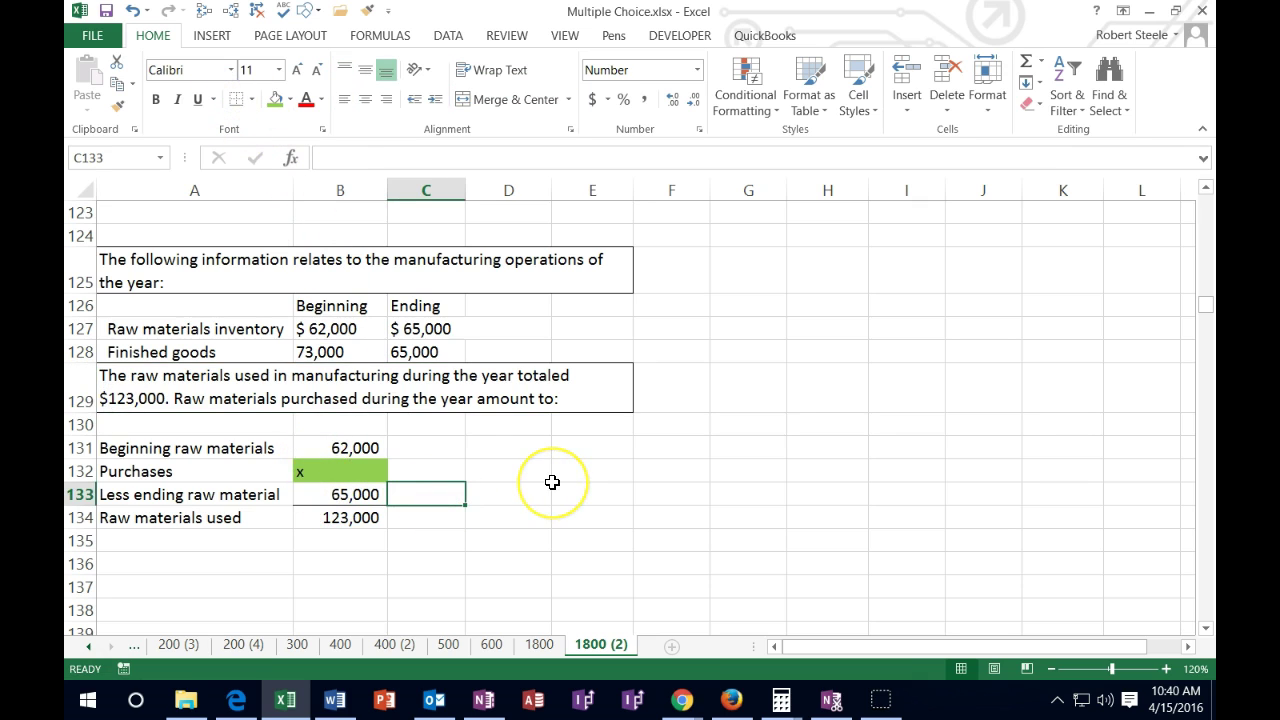
Step: Check the calculation's amounts from beginning raw materials down to raw materials used
key(Up)
key(Up)
key(Left)
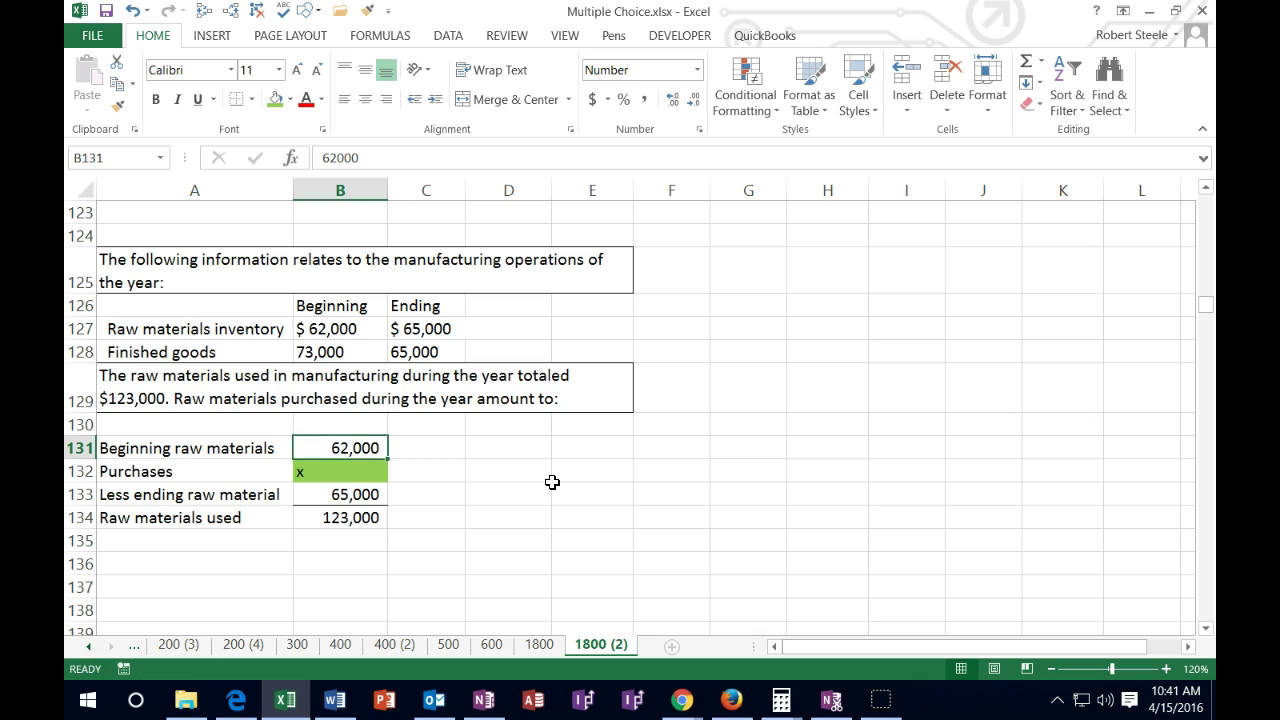
key(Down)
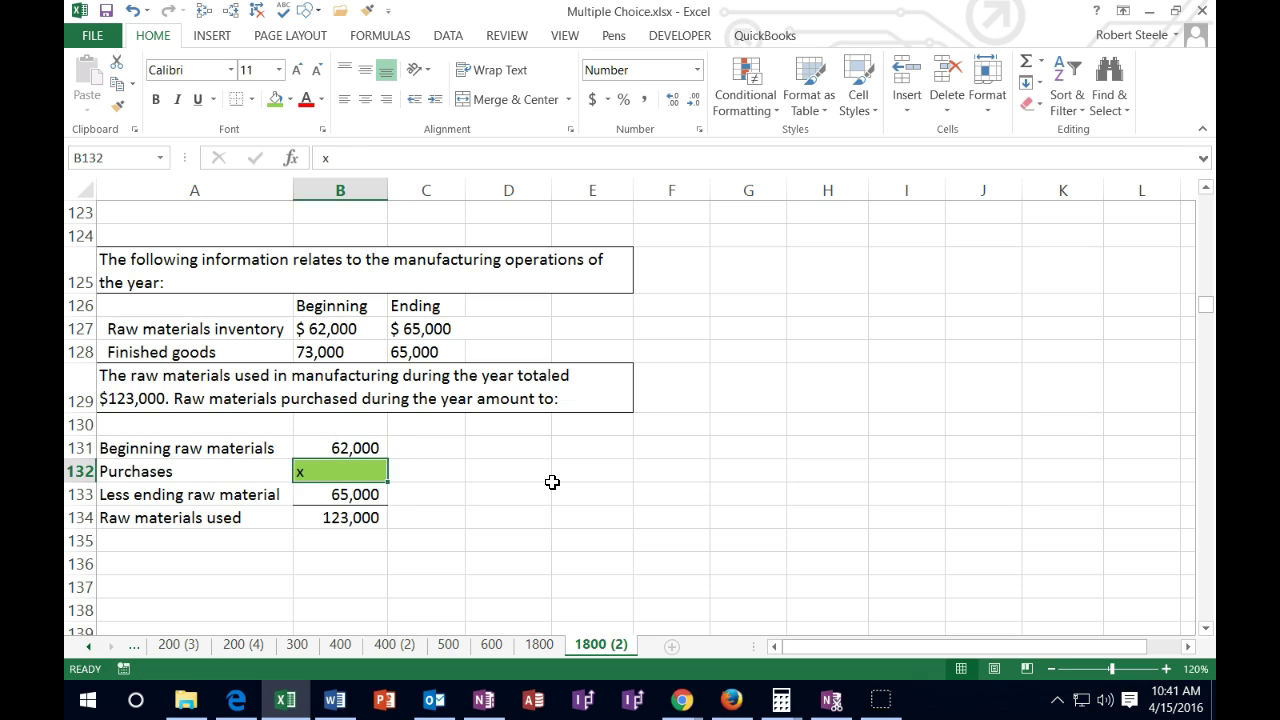
key(Down)
key(Down)
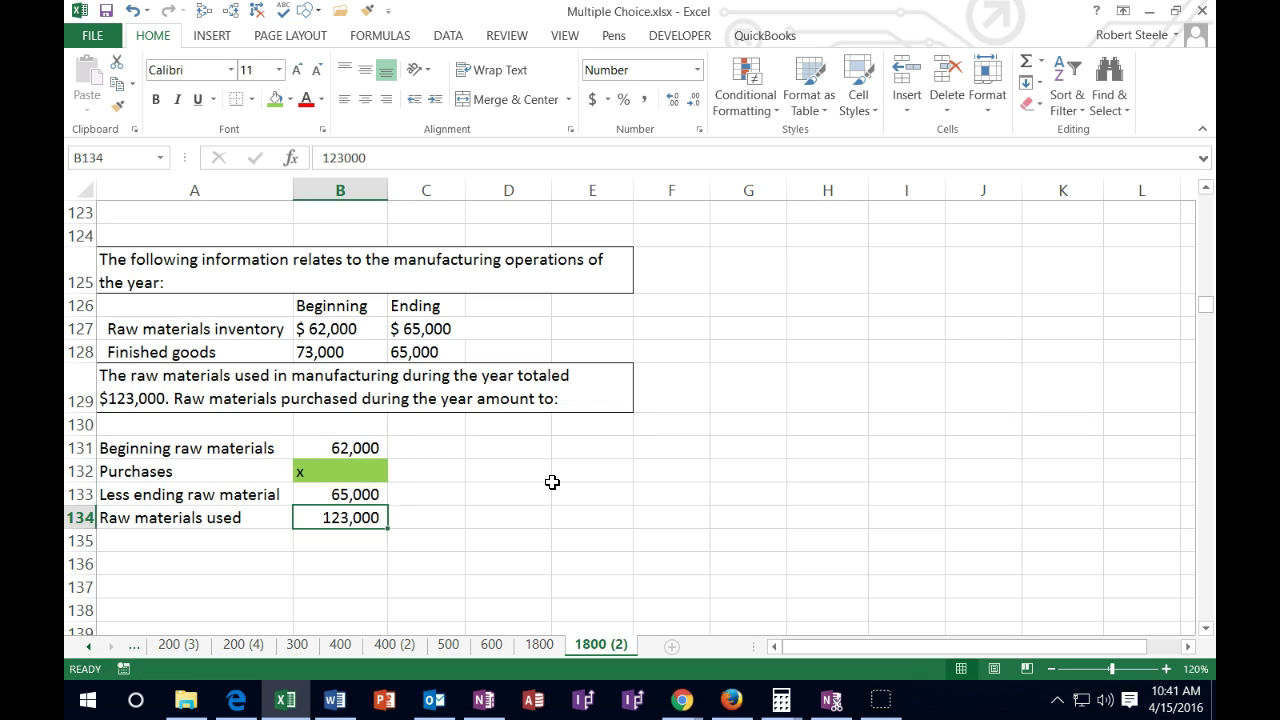
Step: Start the purchases equation in row 131 with 62000 in F131, + in G131 and x in H131
key(Right)
key(Right)
key(Right)
key(Right)
key(Right)
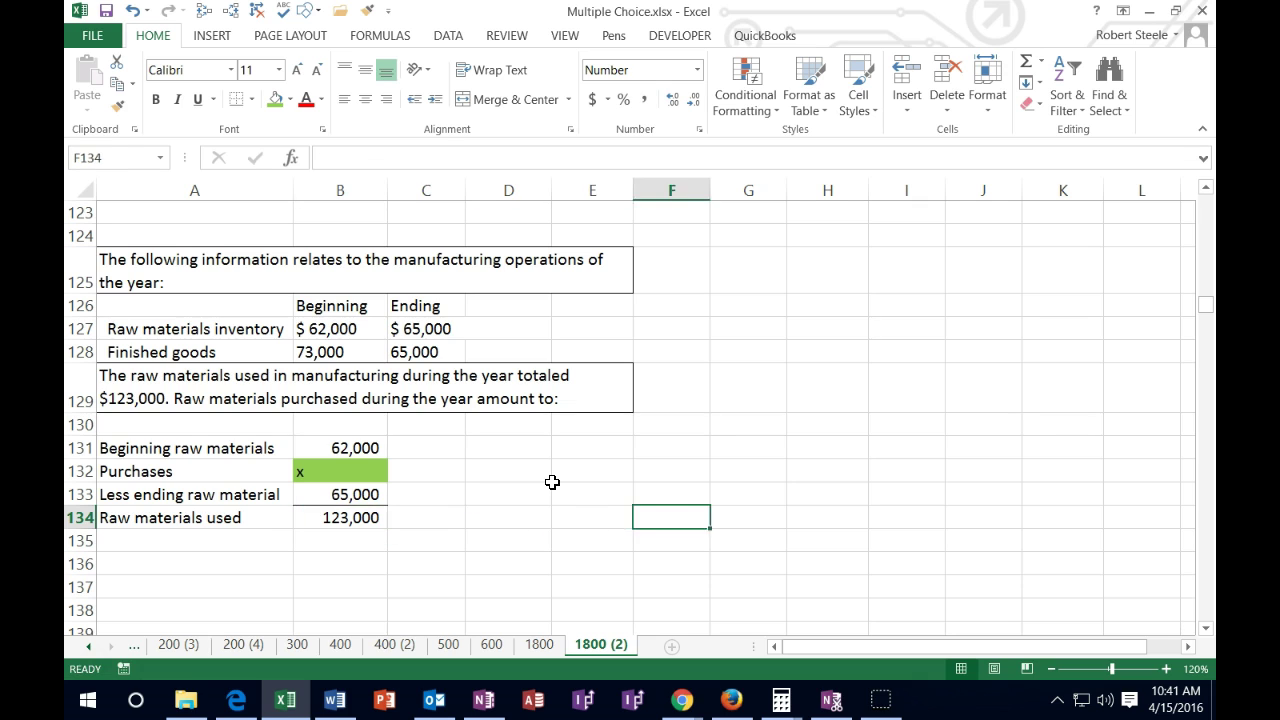
key(Up)
key(Up)
key(Up)
key(Left)
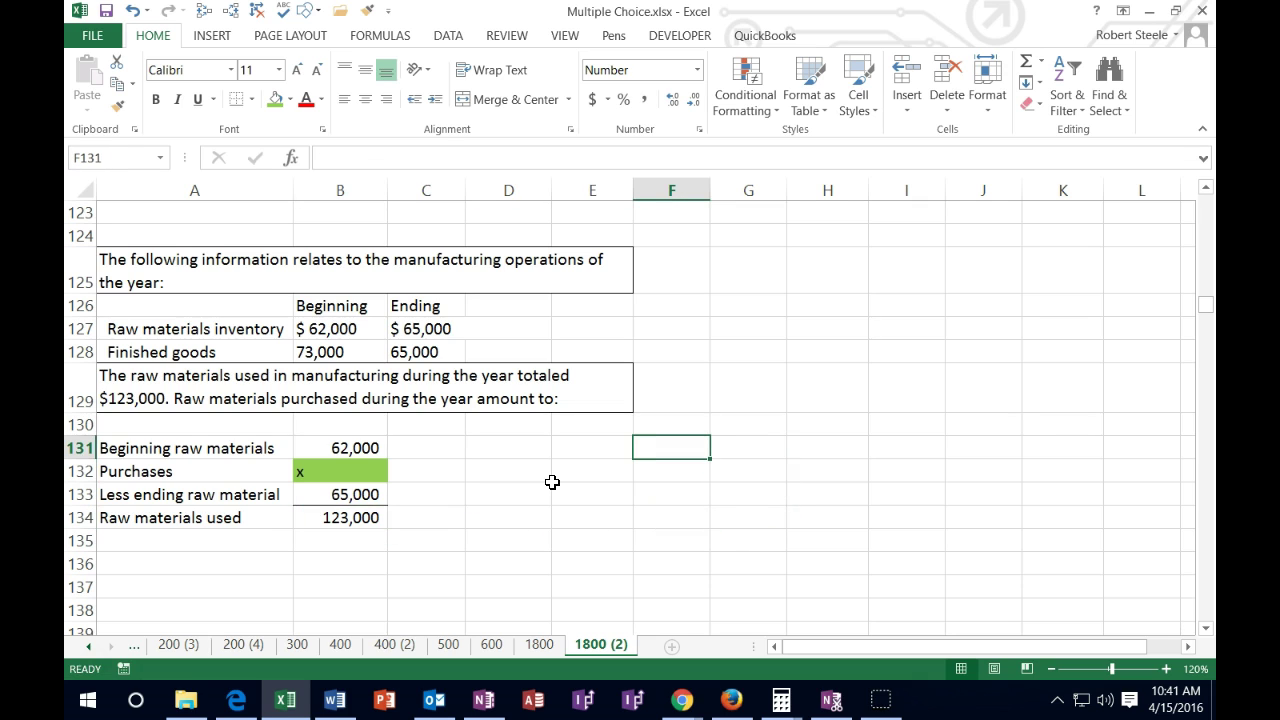
text(62000)
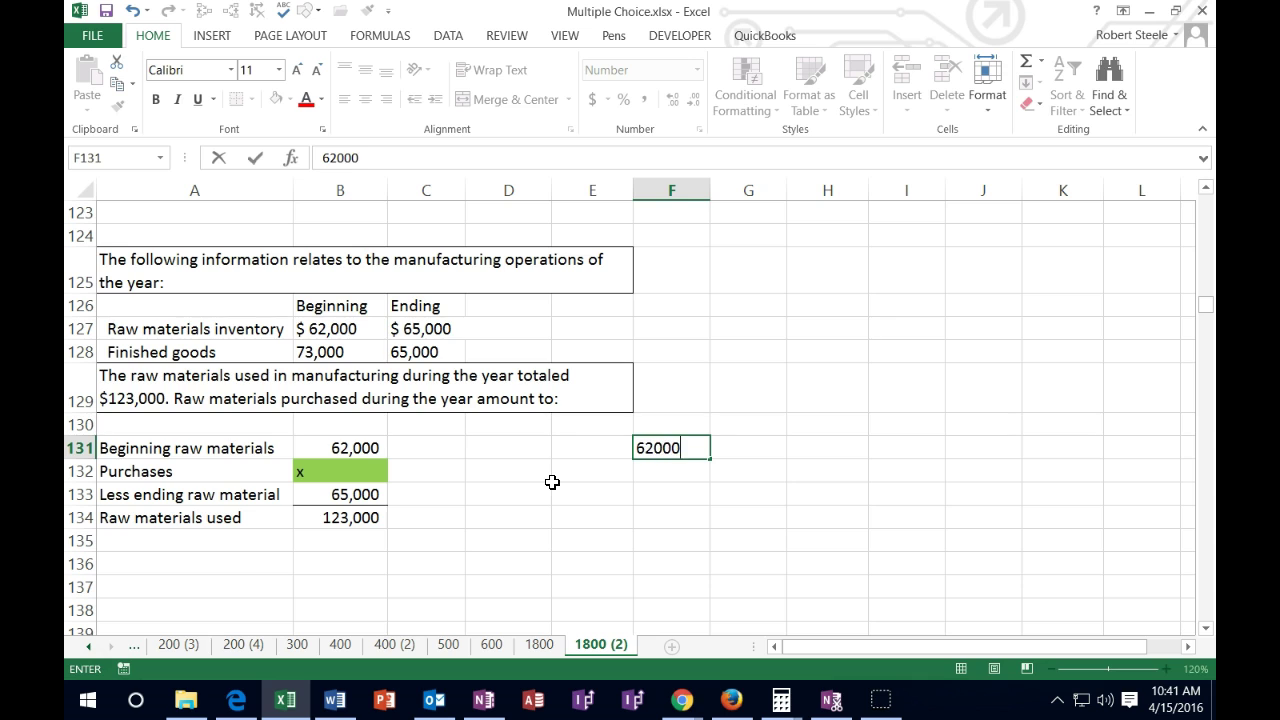
key(Tab)
text(+)
key(Tab)
text(x)
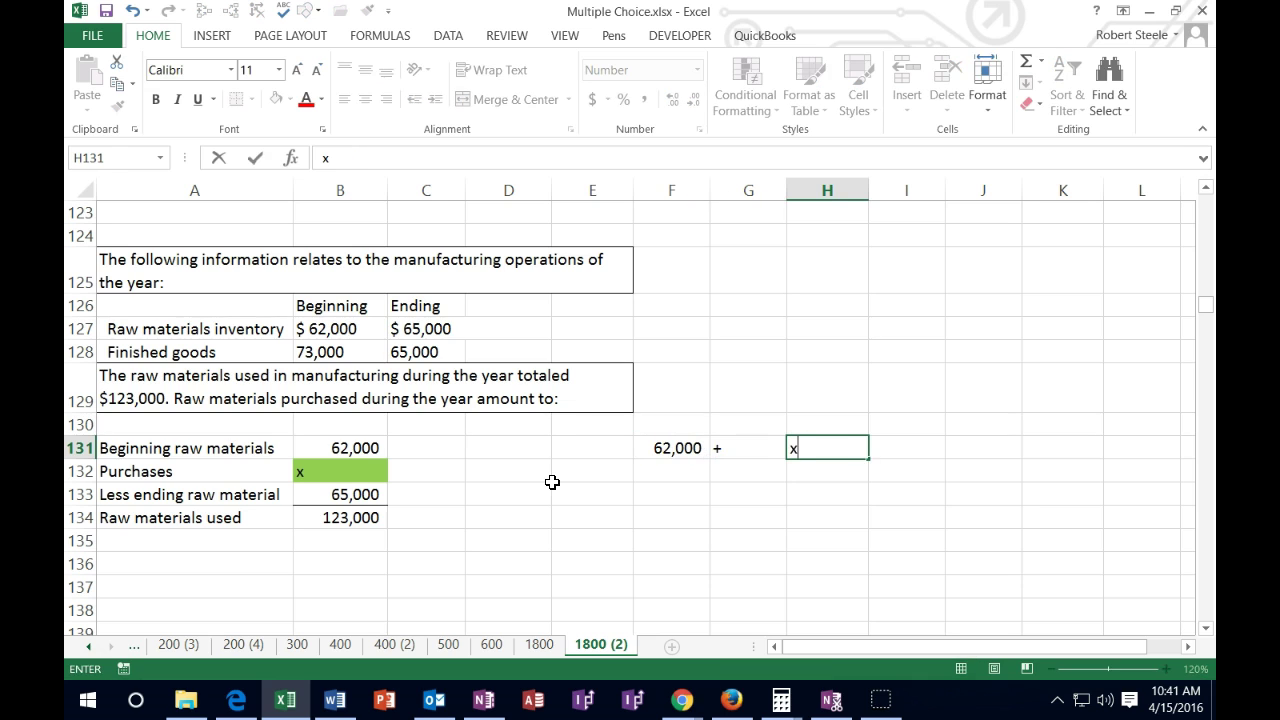
Step: Complete the equation in row 131 with - in I131, 65000 in J131, = in K131 and 123000 in L131
key(Tab)
text(-)
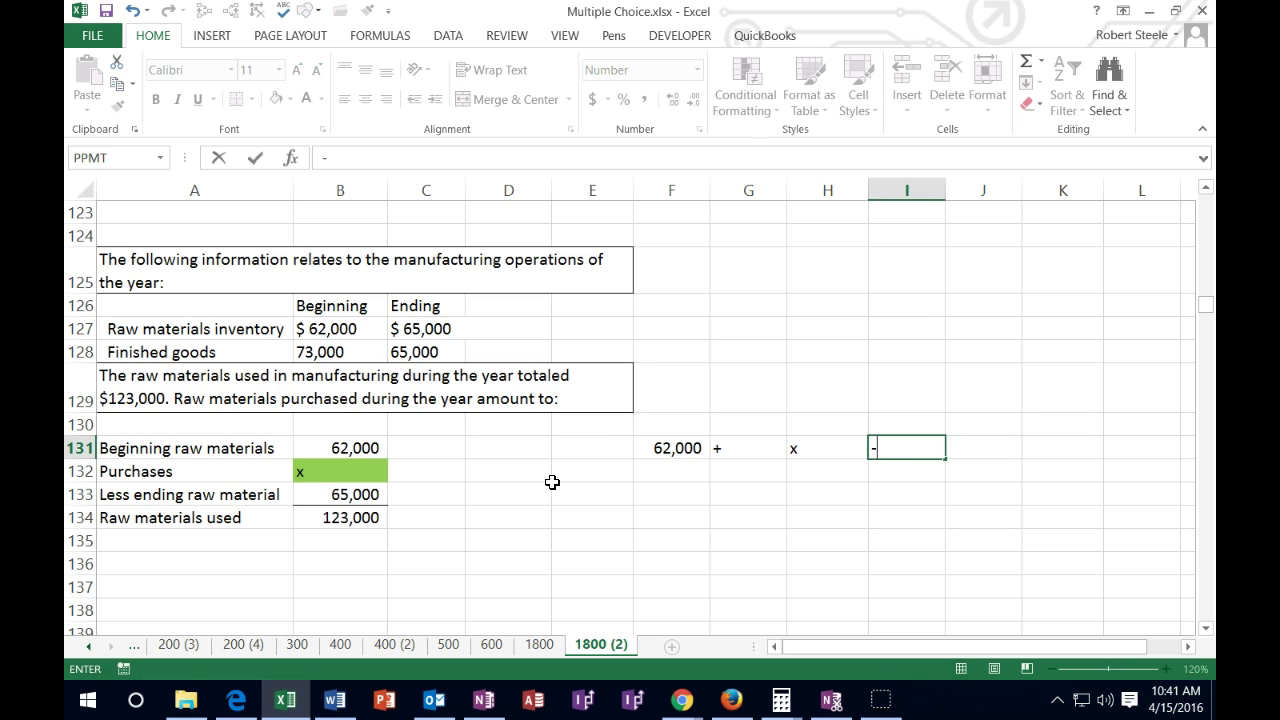
key(Tab)
text(65000)
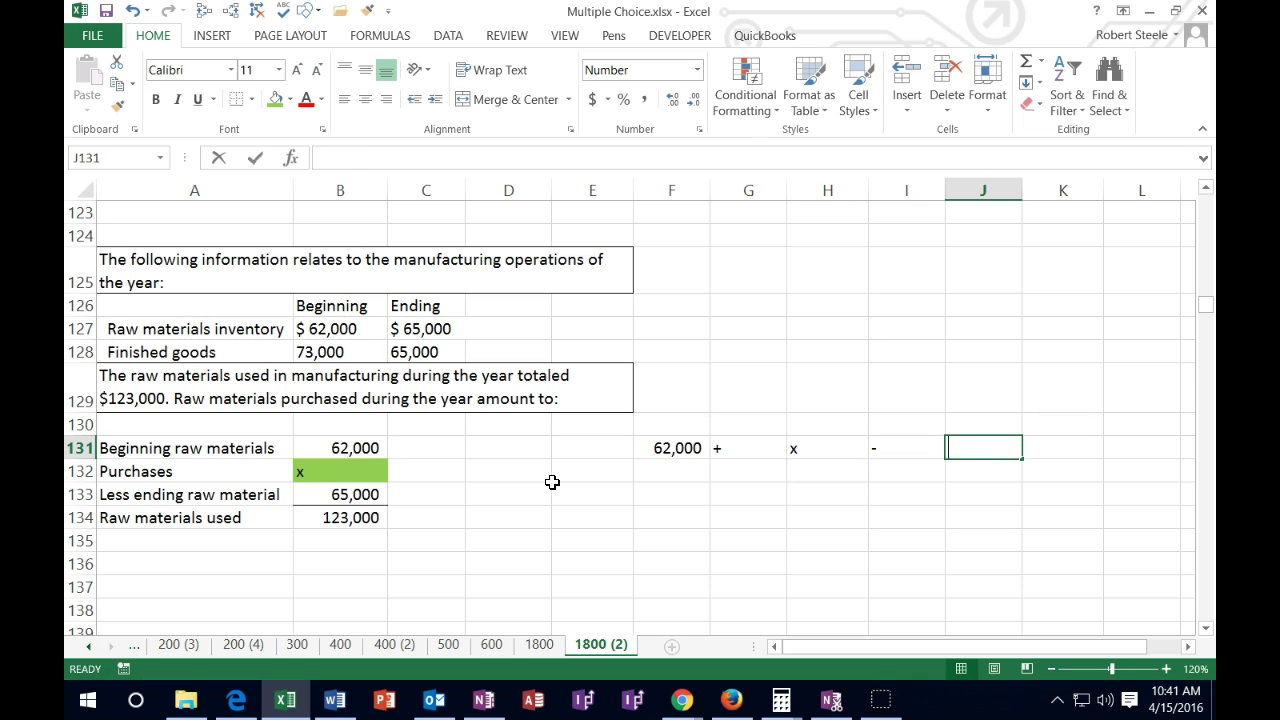
key(Tab)
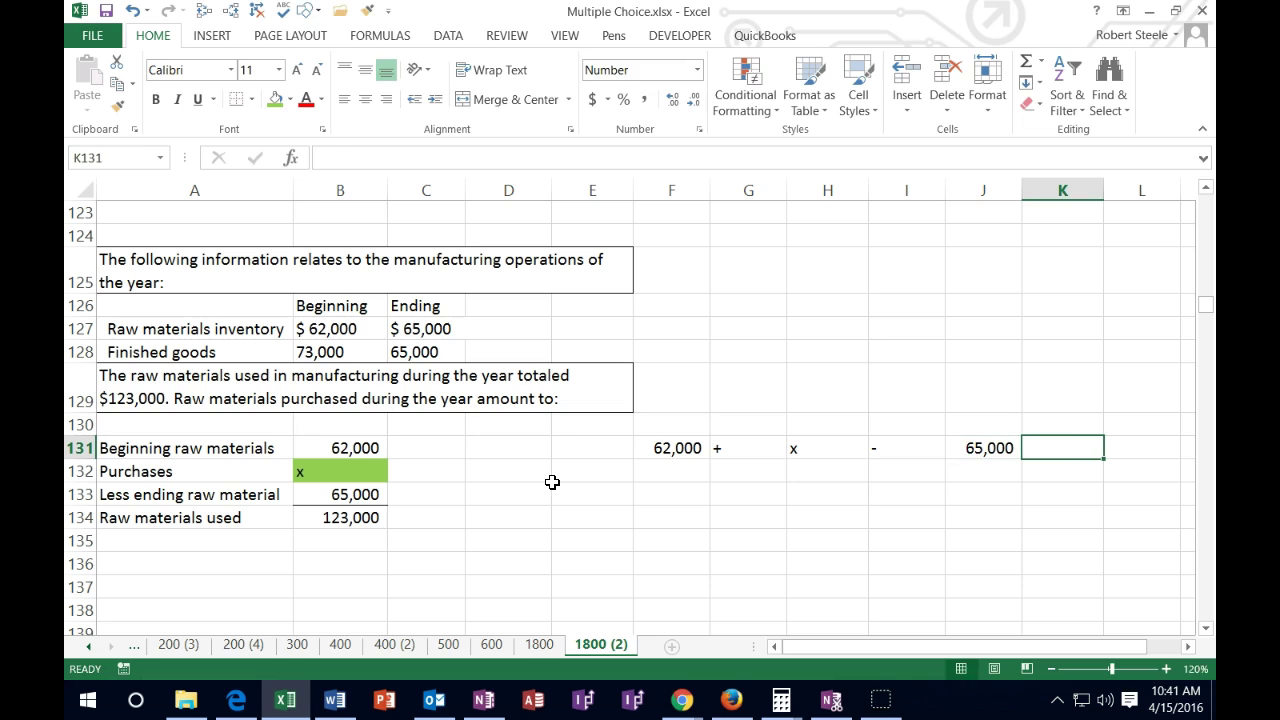
text(=)
key(Tab)
text(123,)
text(000)
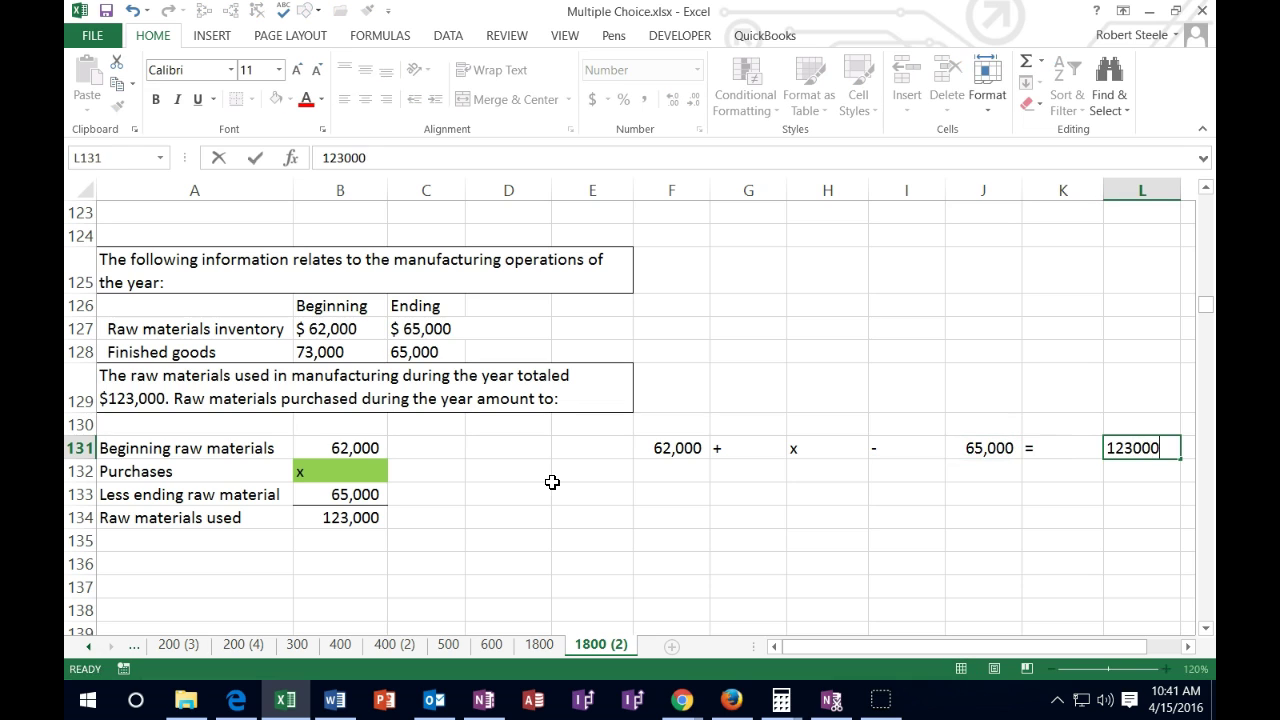
key(Return)
Step: Narrow columns G, H, I and K so the equation's terms in row 131 sit close together
double_click(1103, 188)
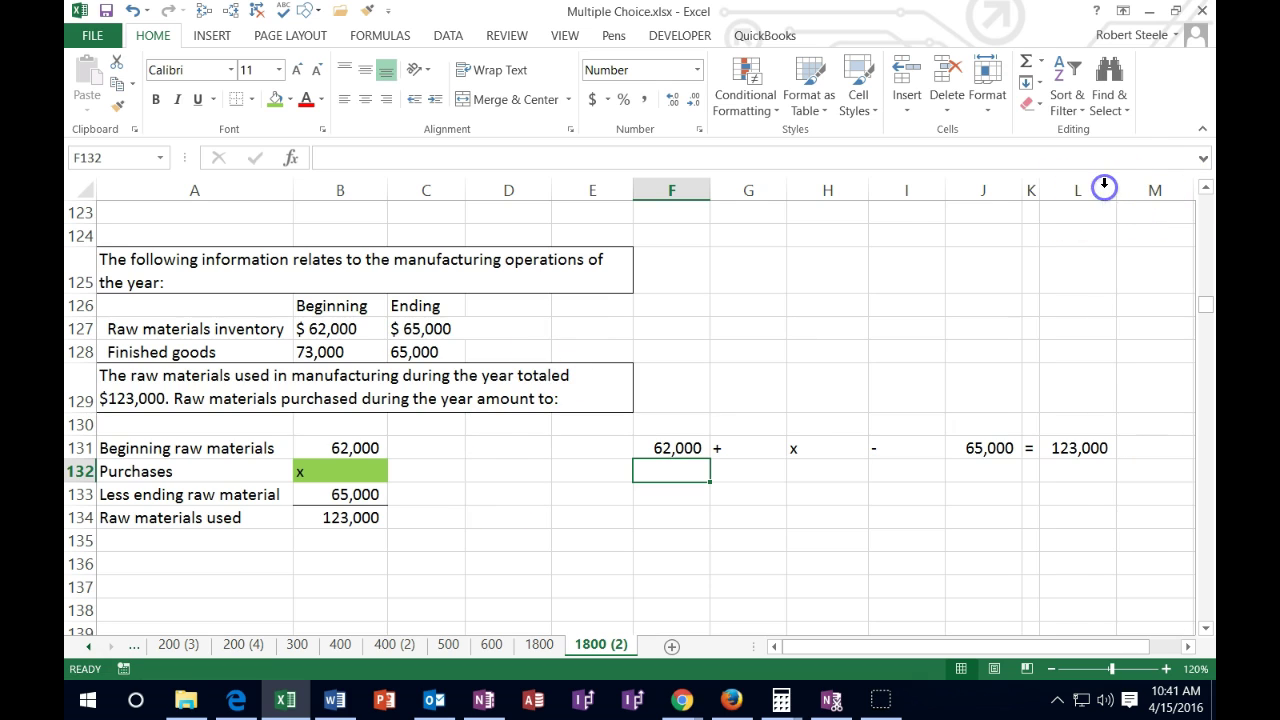
double_click(946, 184)
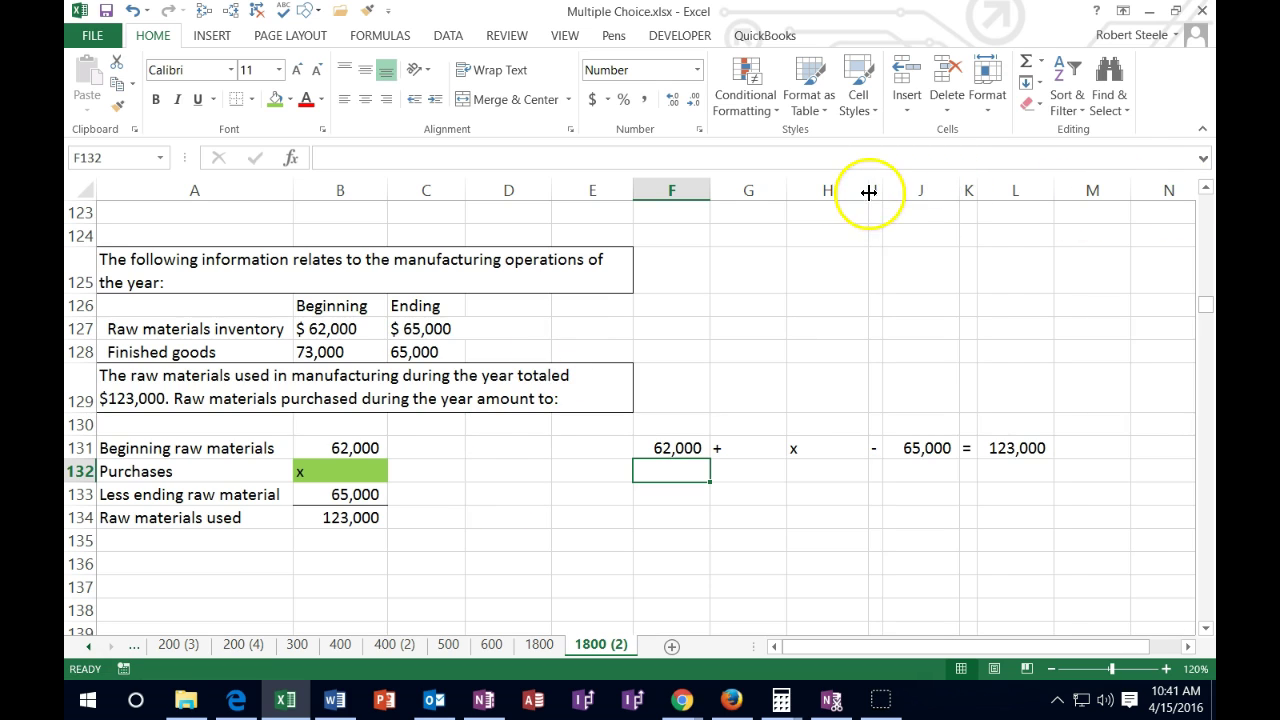
double_click(870, 190)
drag(803, 190, 838, 190)
double_click(787, 190)
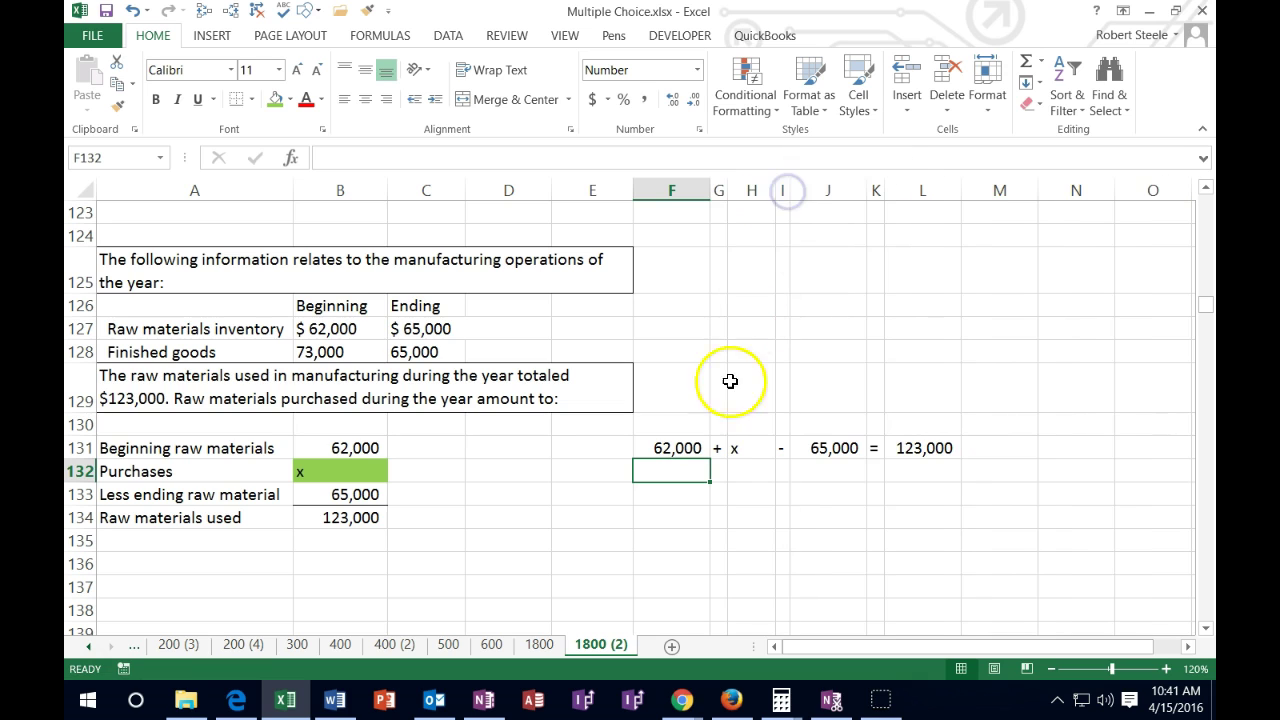
Step: Start a simplified equation in row 133 with x in H133 and - in I133
click(640, 515)
click(736, 449)
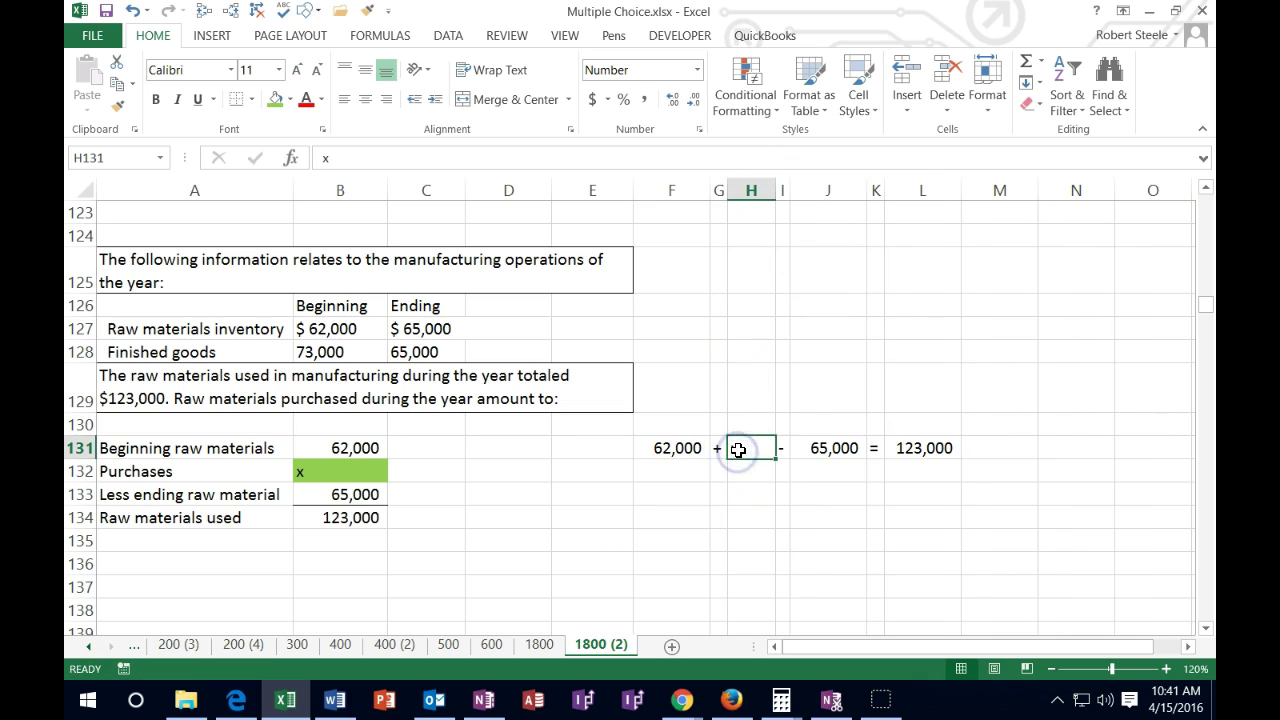
right_click(738, 451)
key(Escape)
click(670, 449)
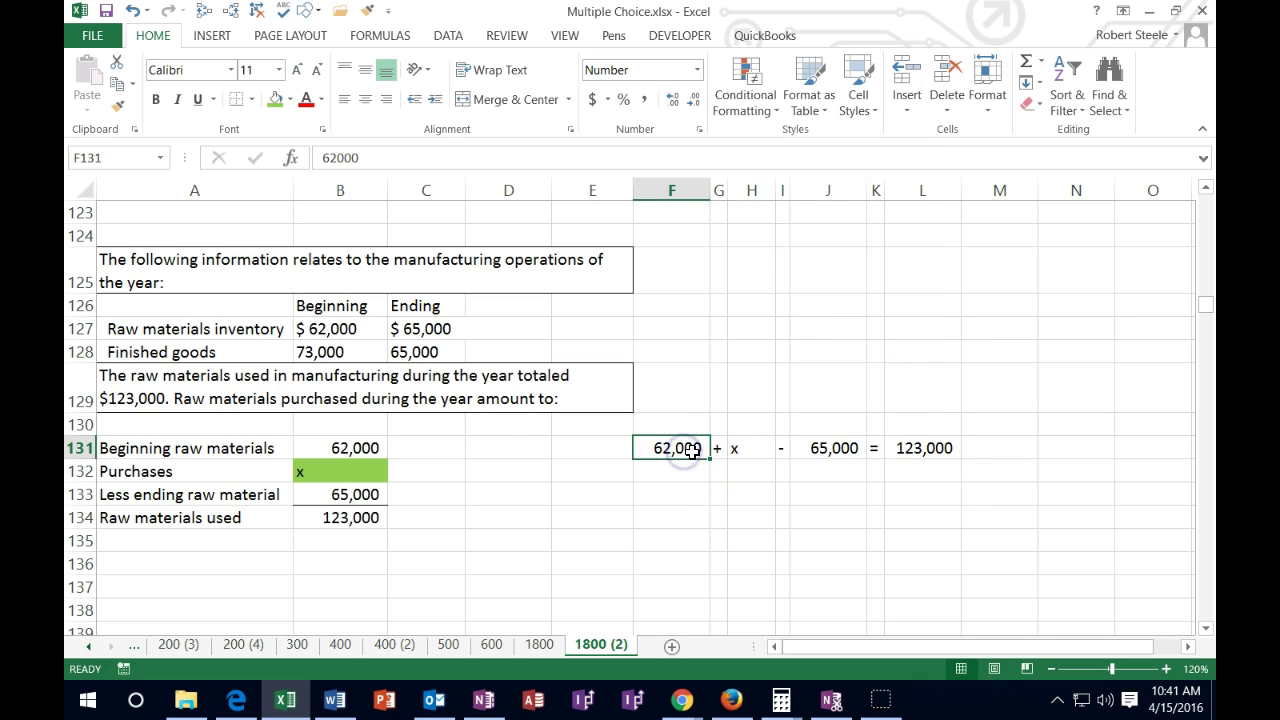
click(818, 450)
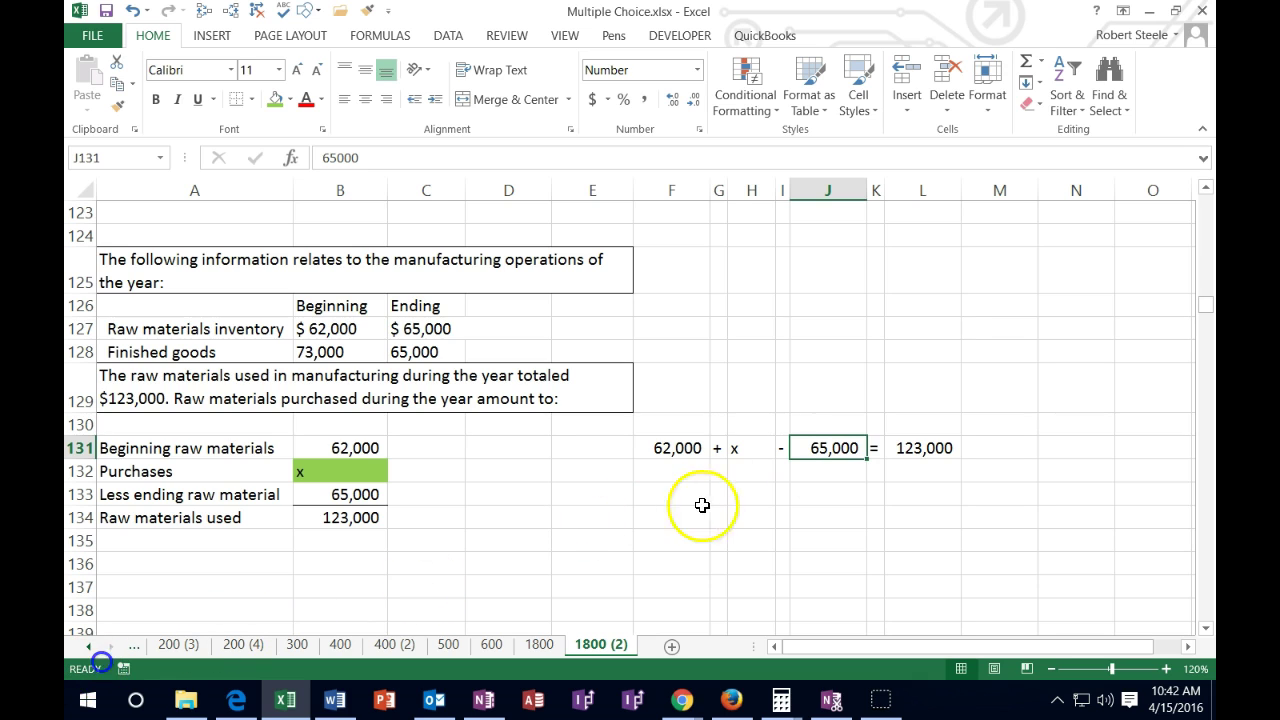
click(740, 494)
text(x)
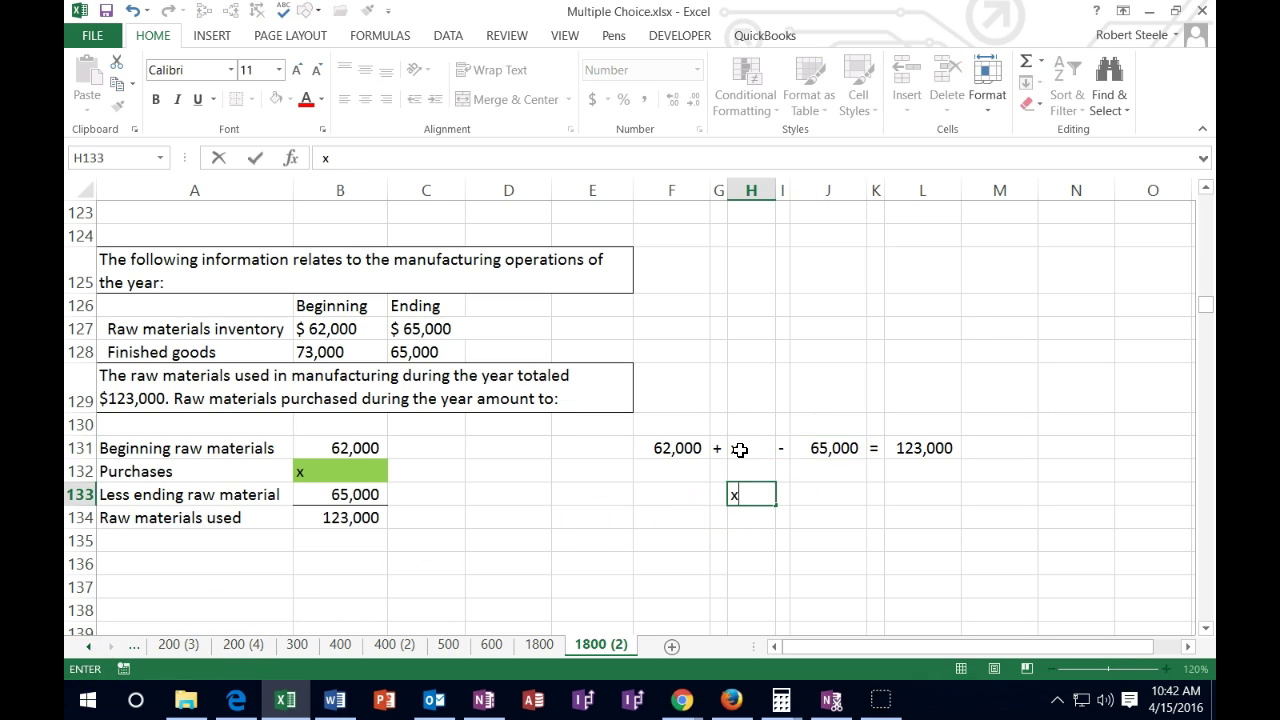
key(Tab)
text(-)
key(Tab)
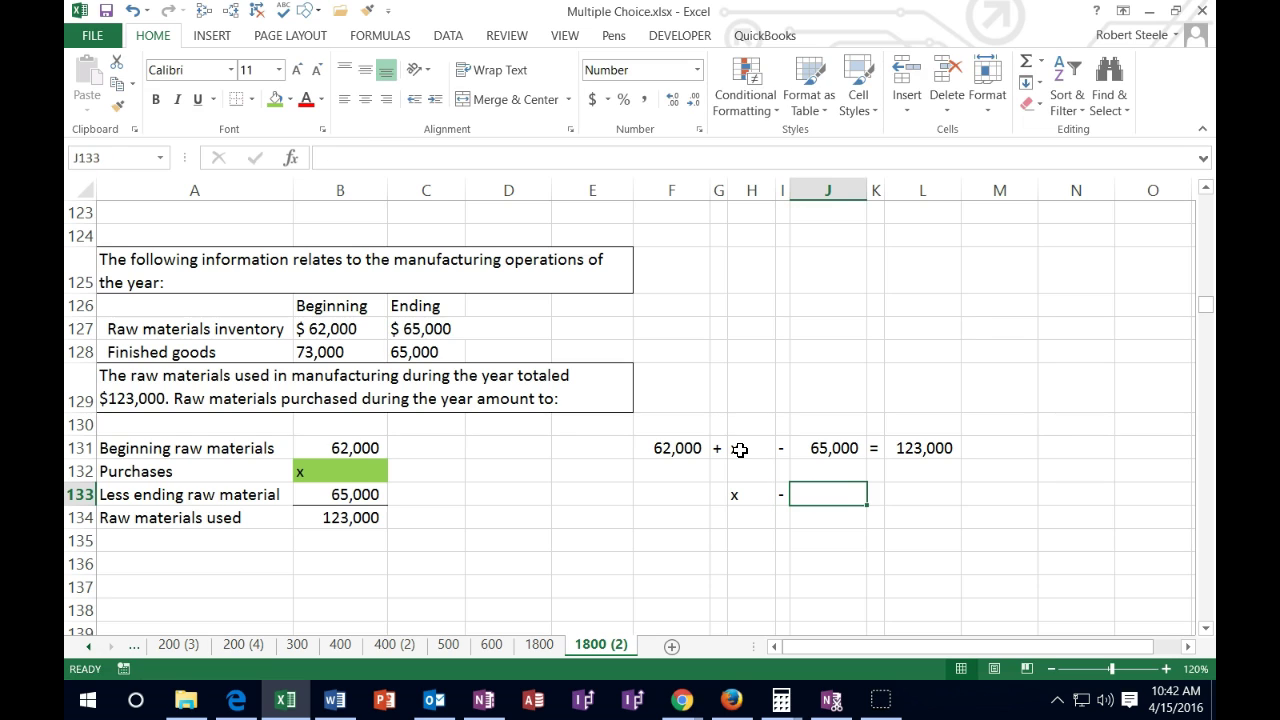
click(810, 457)
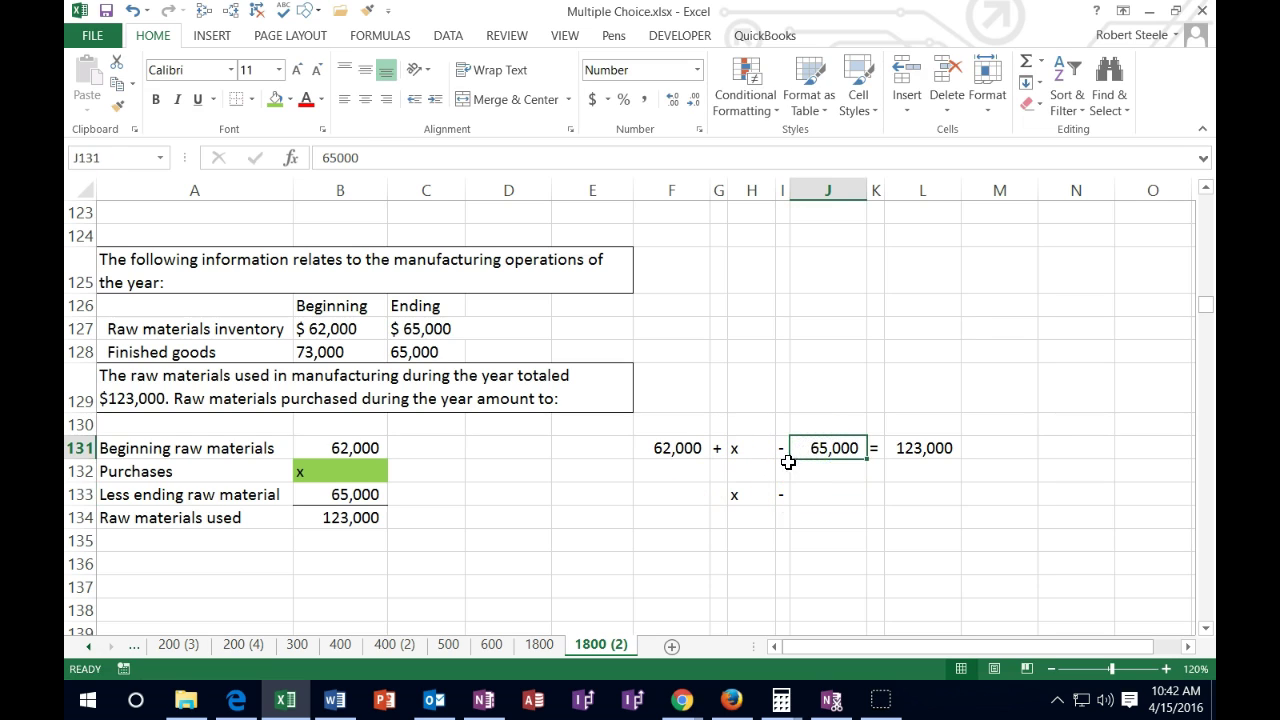
click(785, 450)
click(680, 447)
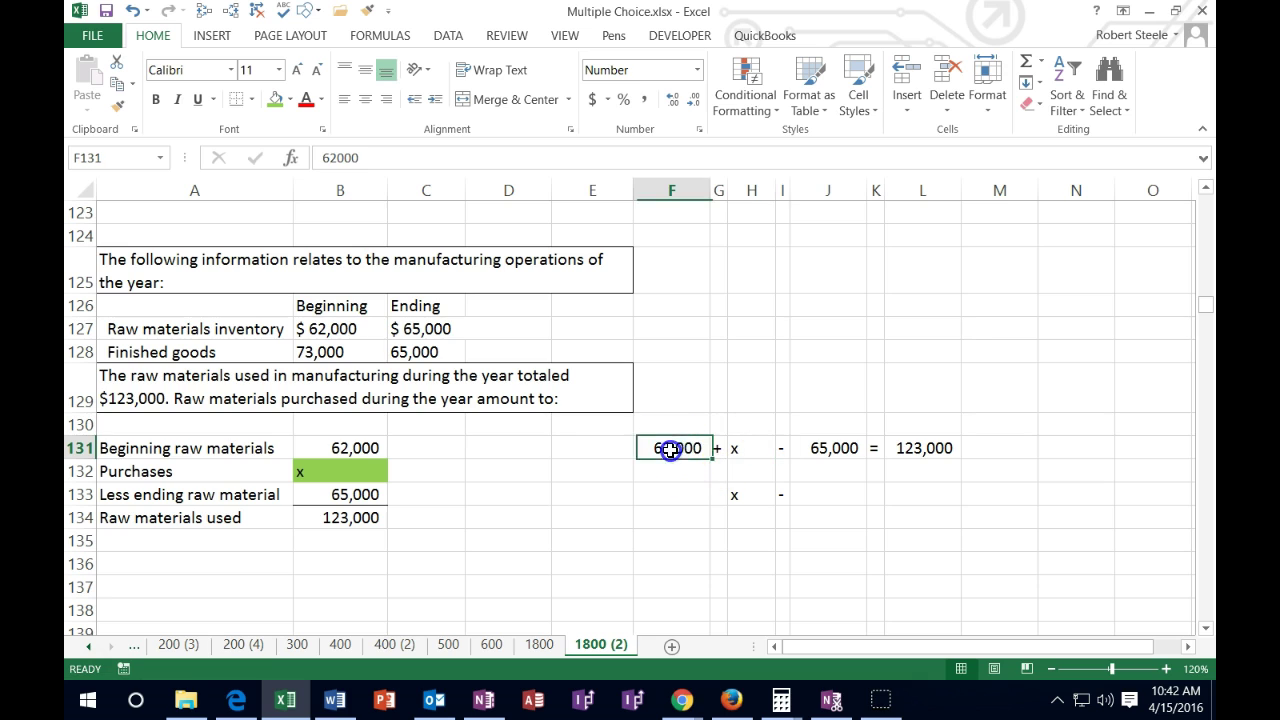
click(822, 493)
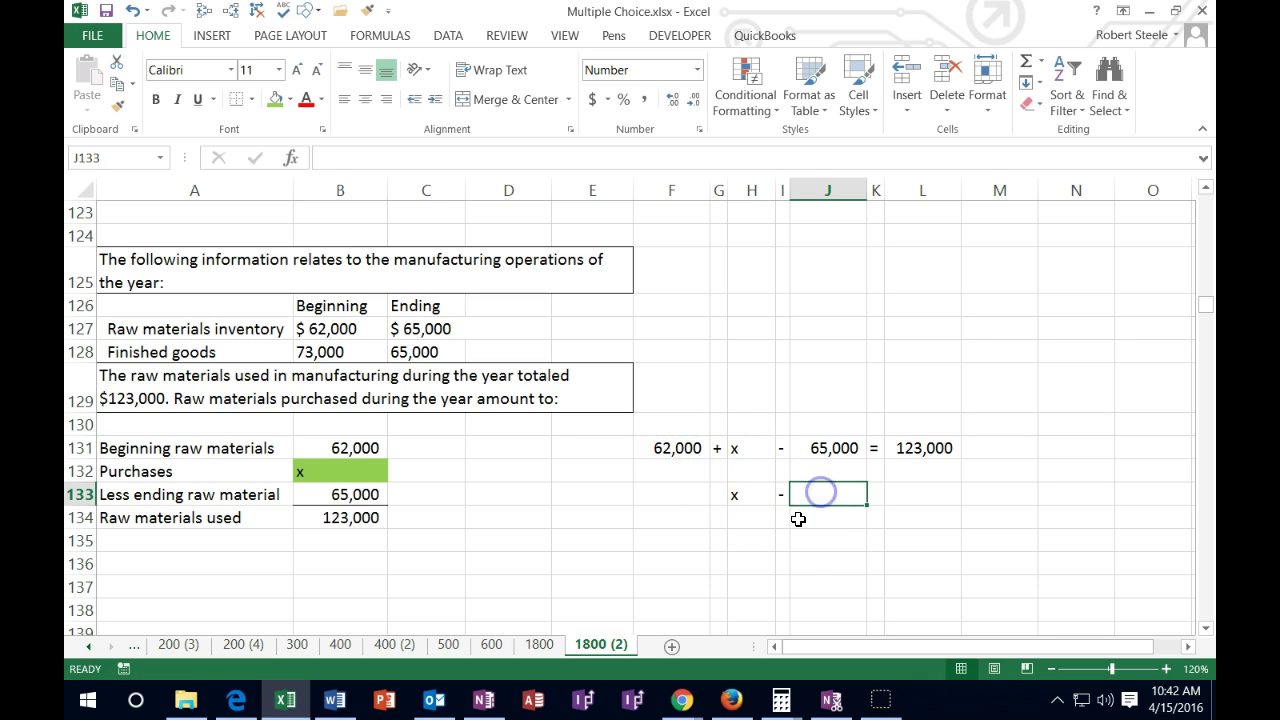
text(=)
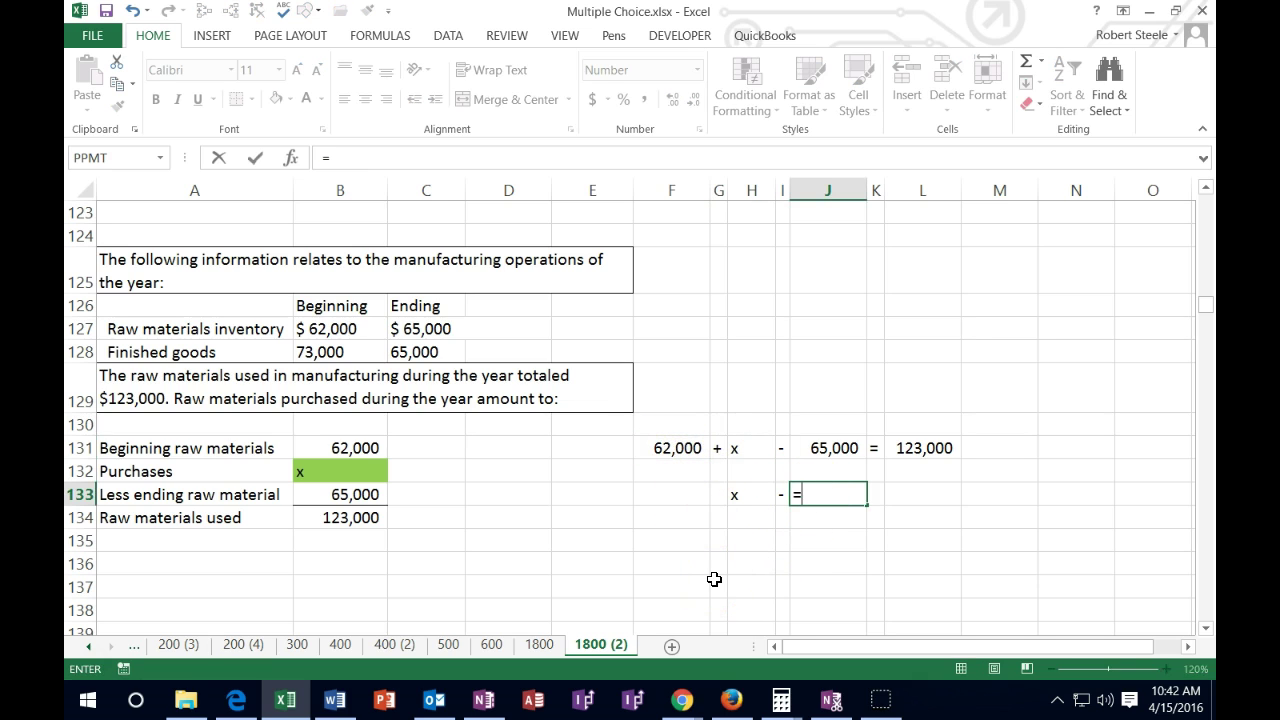
text(65000)
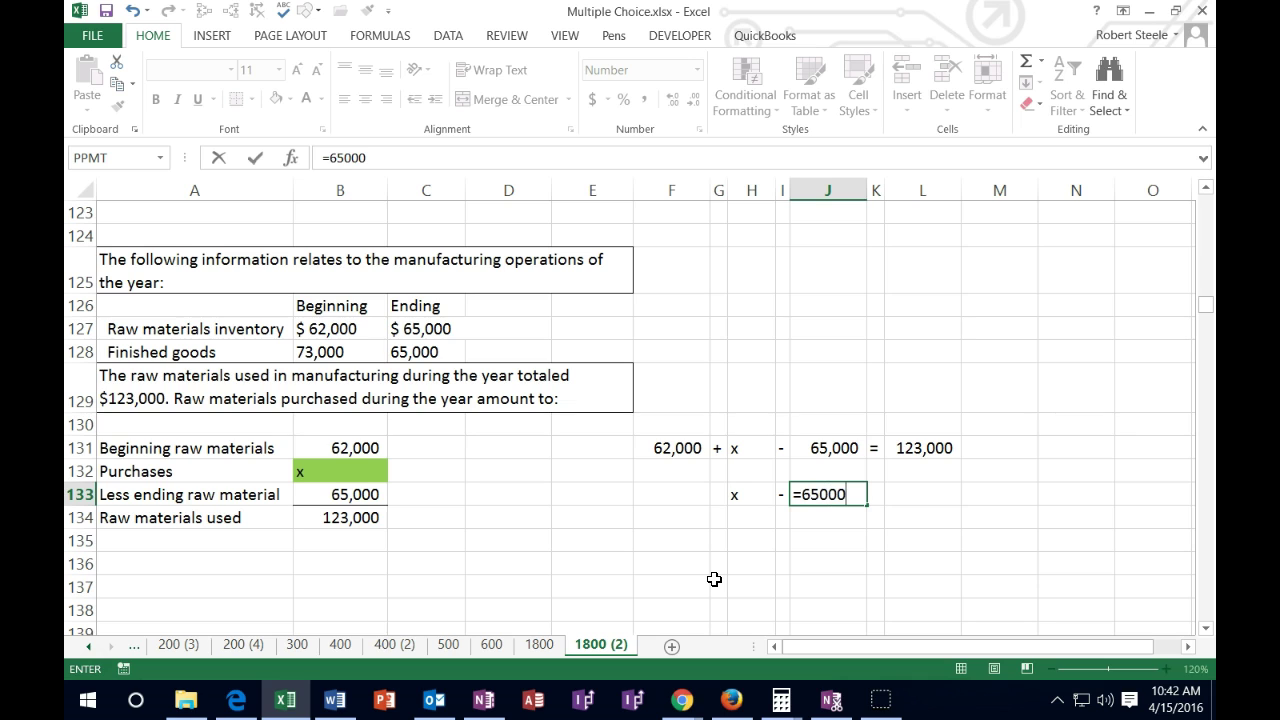
text(-62000)
key(Return)
key(Up)
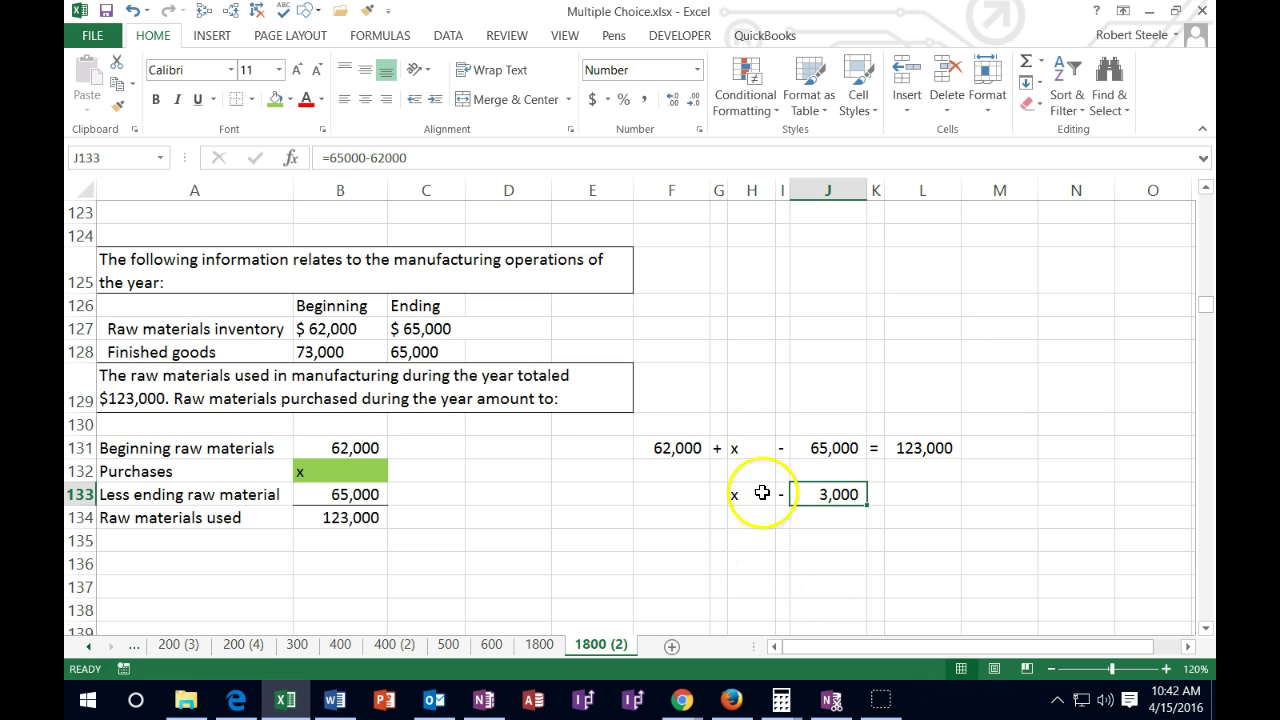
Step: Finish the simplified equation with = in K133 and 123000 in L133
click(686, 446)
click(831, 446)
click(876, 492)
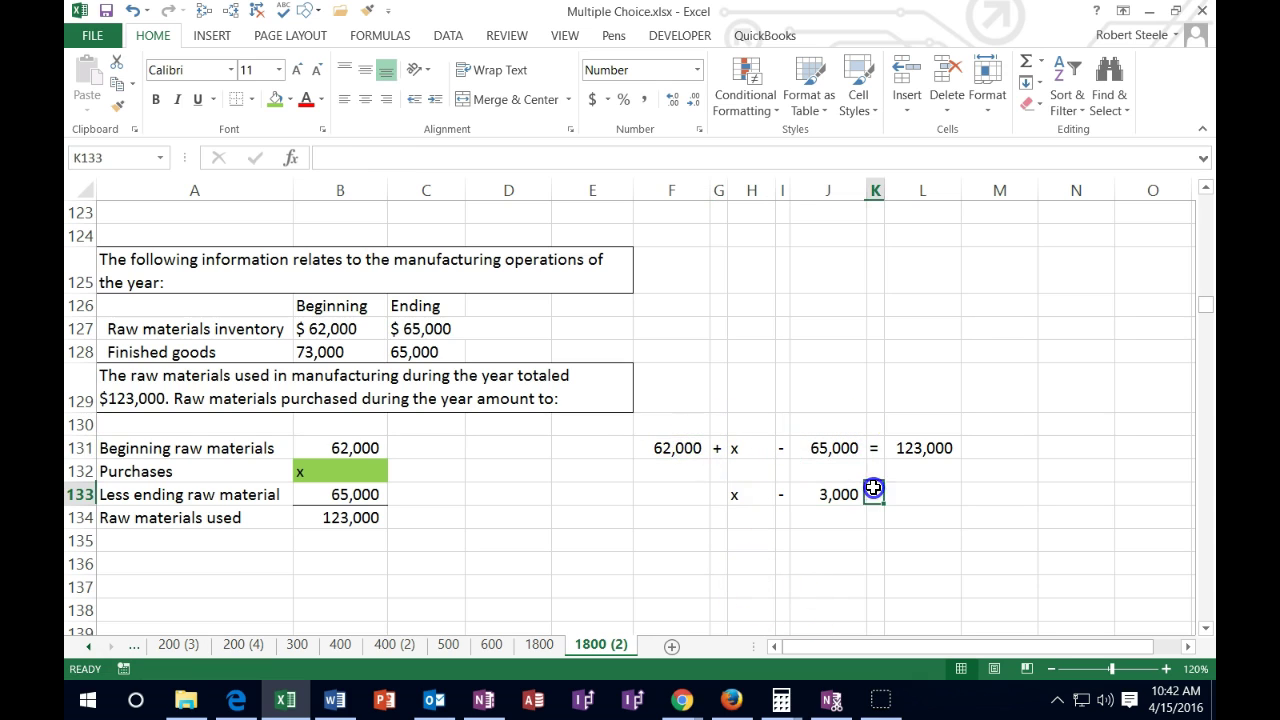
text(=)
key(Tab)
text(123,000)
key(Return)
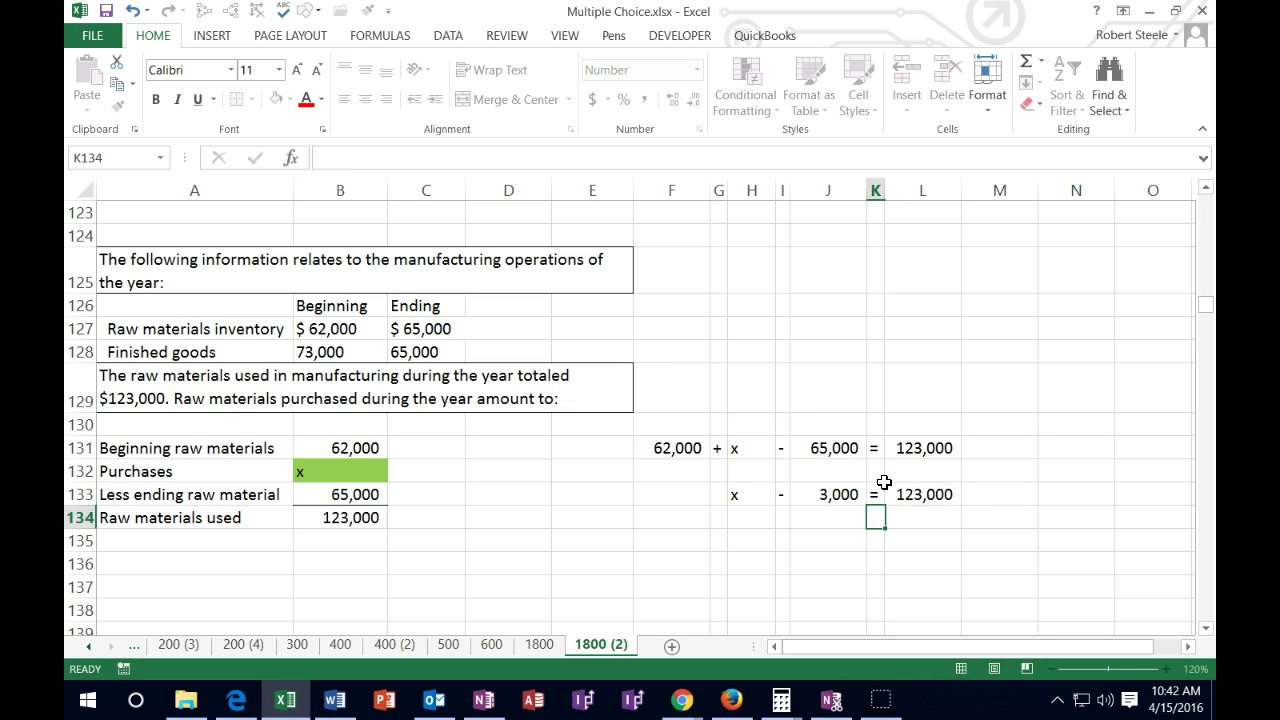
Step: Add 3000 beneath both sides of the simplified equation, in J134 and L134
key(Left)
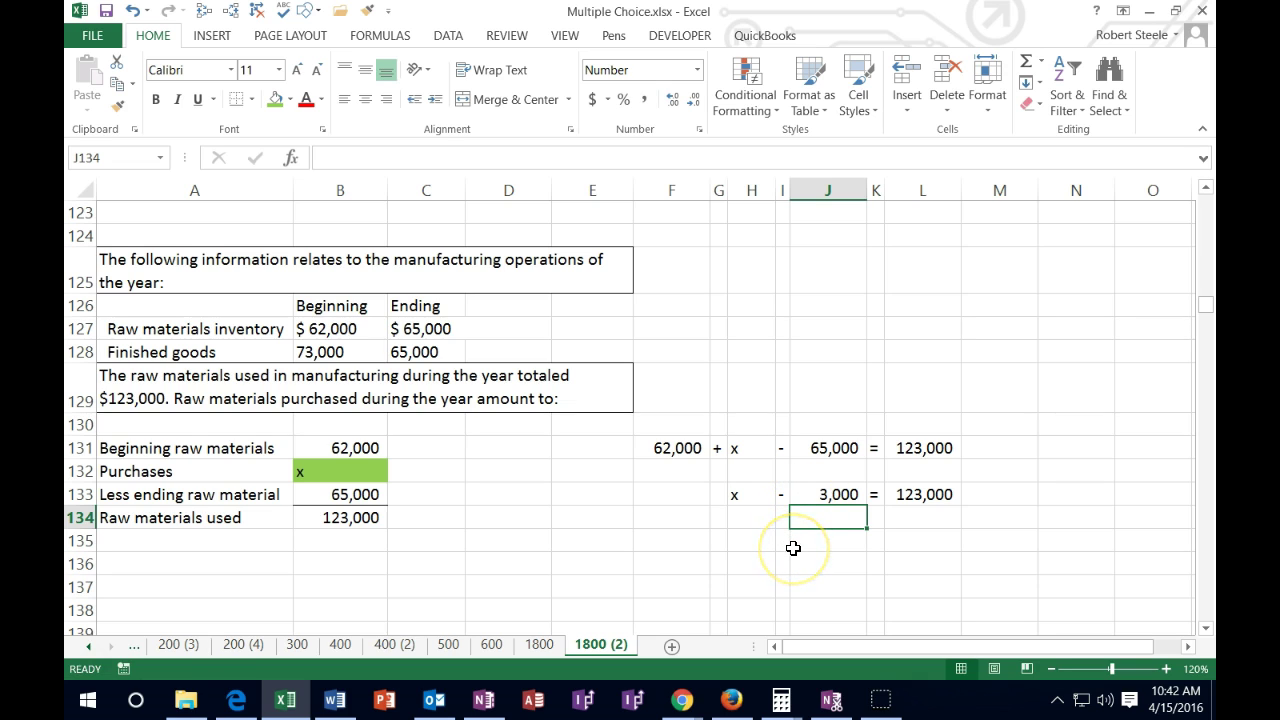
text(3000)
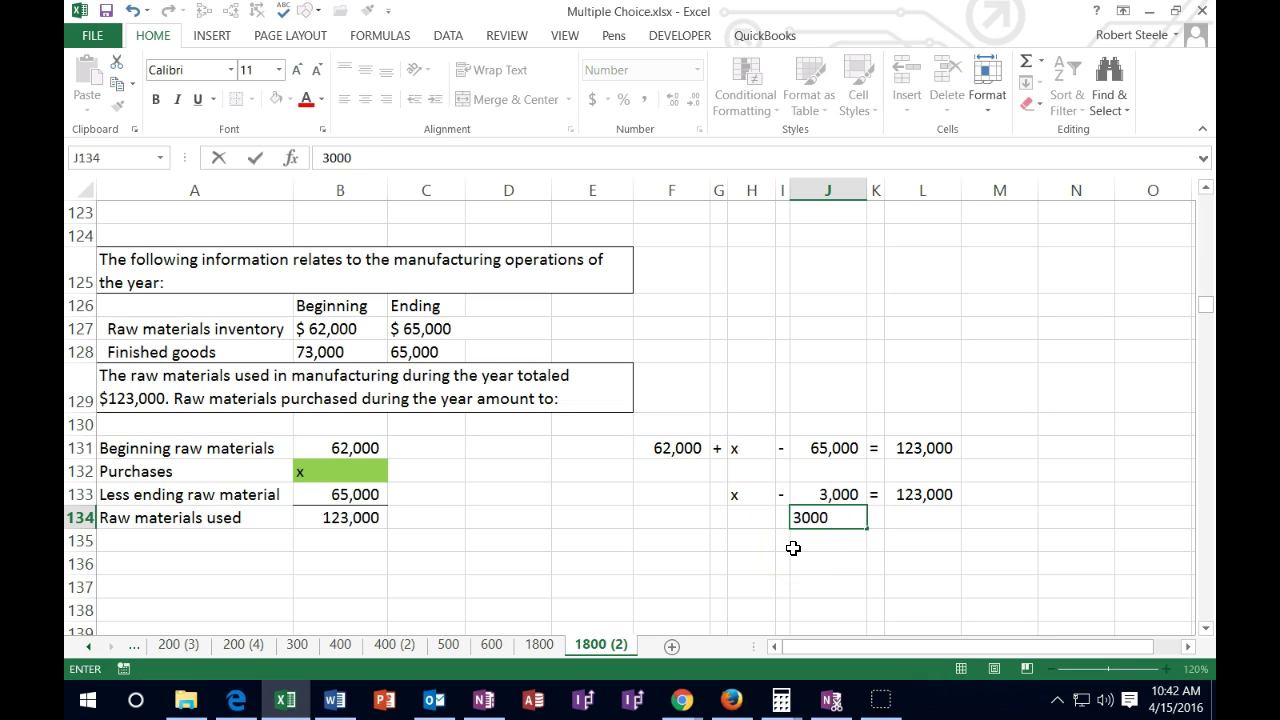
key(Tab)
key(Tab)
text(3,000)
key(Return)
Step: Start the next equation line in row 136 with x in H136 and - in I136
key(Left)
key(Left)
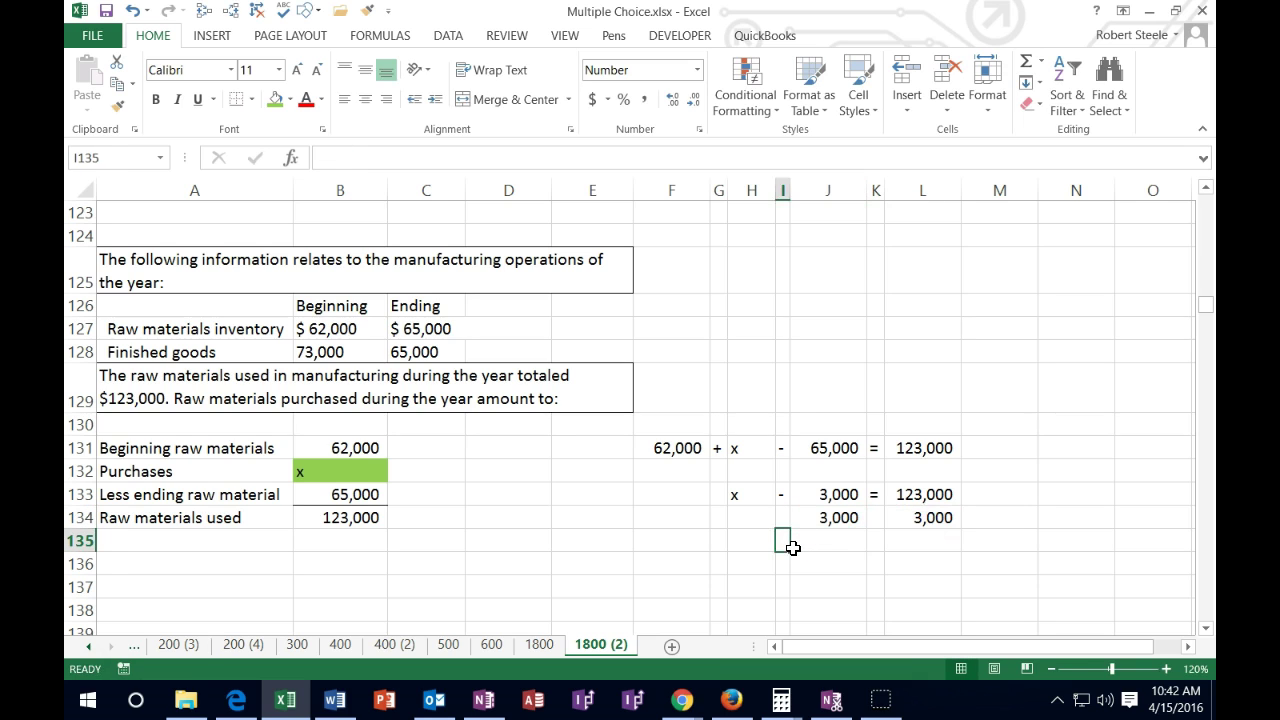
key(Down)
text(x)
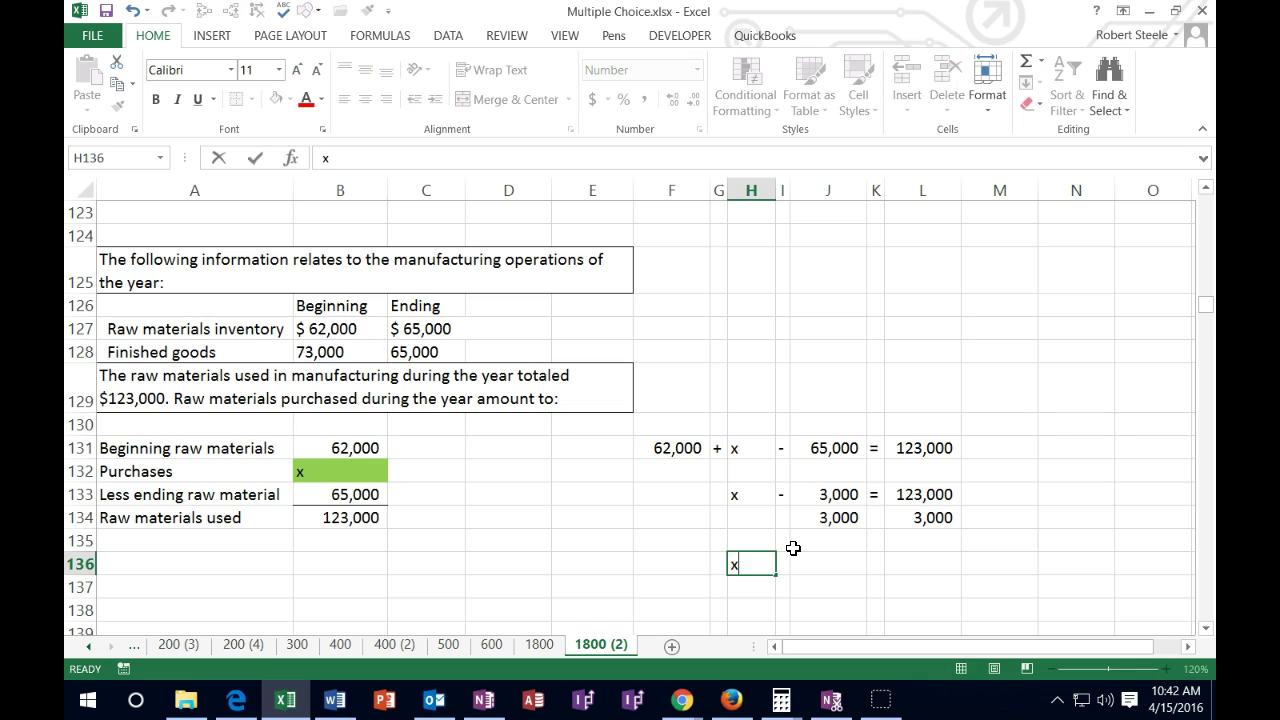
key(Tab)
text(-)
Step: Enter a formula in J136 that subtracts J134 from J133
key(Tab)
text(+)
key(Up)
key(Up)
key(Up)
text(-)
key(Up)
key(Return)
Step: Enter = in K136 and a formula in L136 that adds L133 and L134
key(Right)
key(Up)
text(=)
key(Tab)
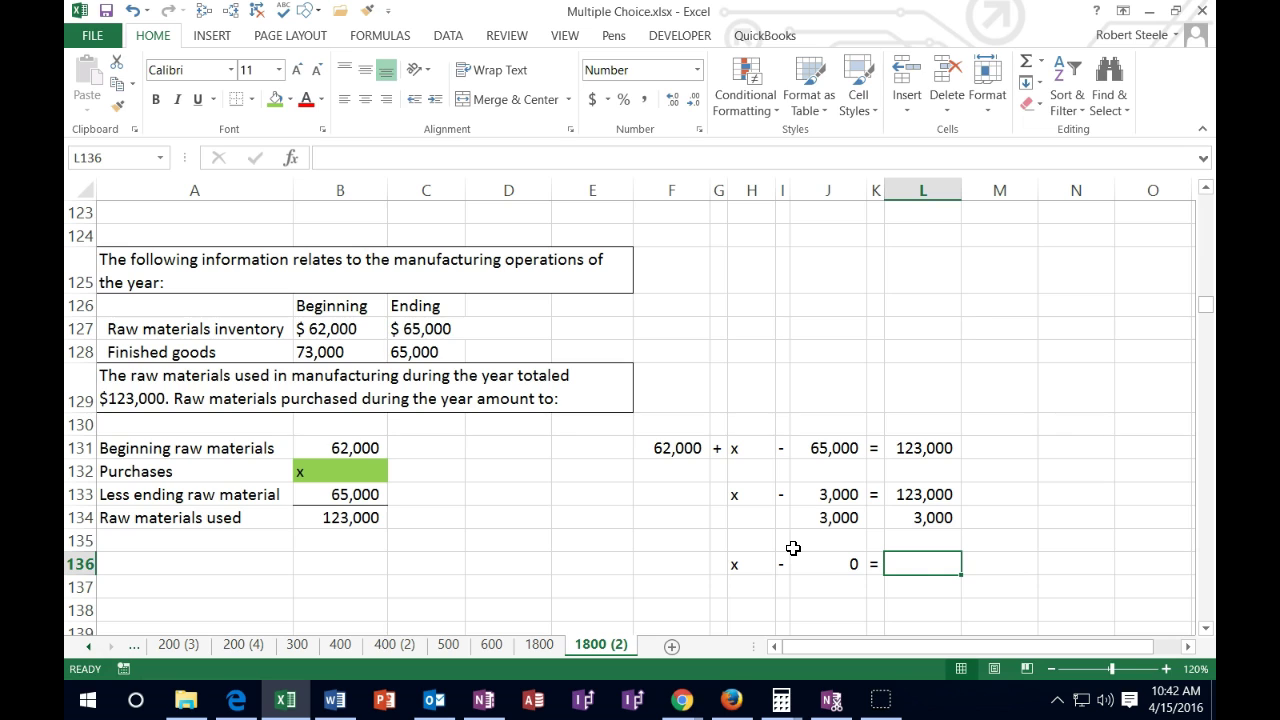
text(=)
key(Up)
key(Up)
key(Up)
text(+)
key(Up)
key(Up)
key(Return)
key(Left)
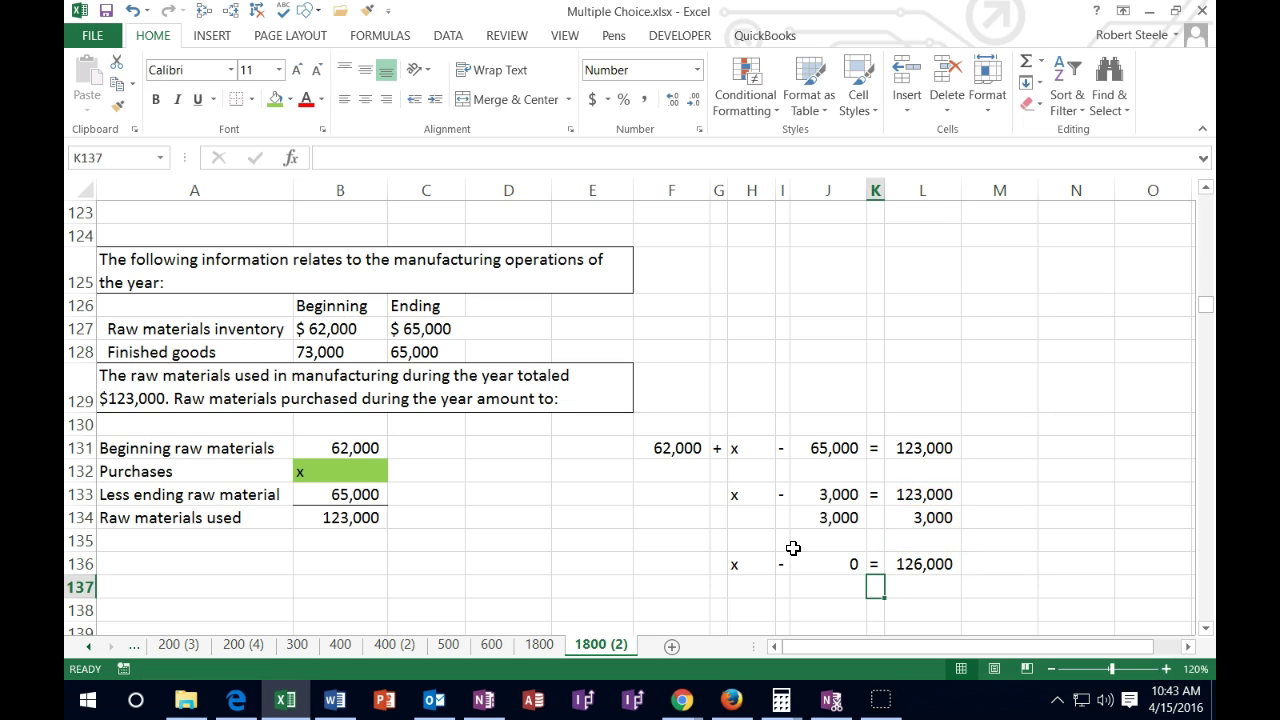
Step: Write the solution in row 138 with x in H138, = in I138 and 126000 in J138
click(758, 606)
text(x)
key(Right)
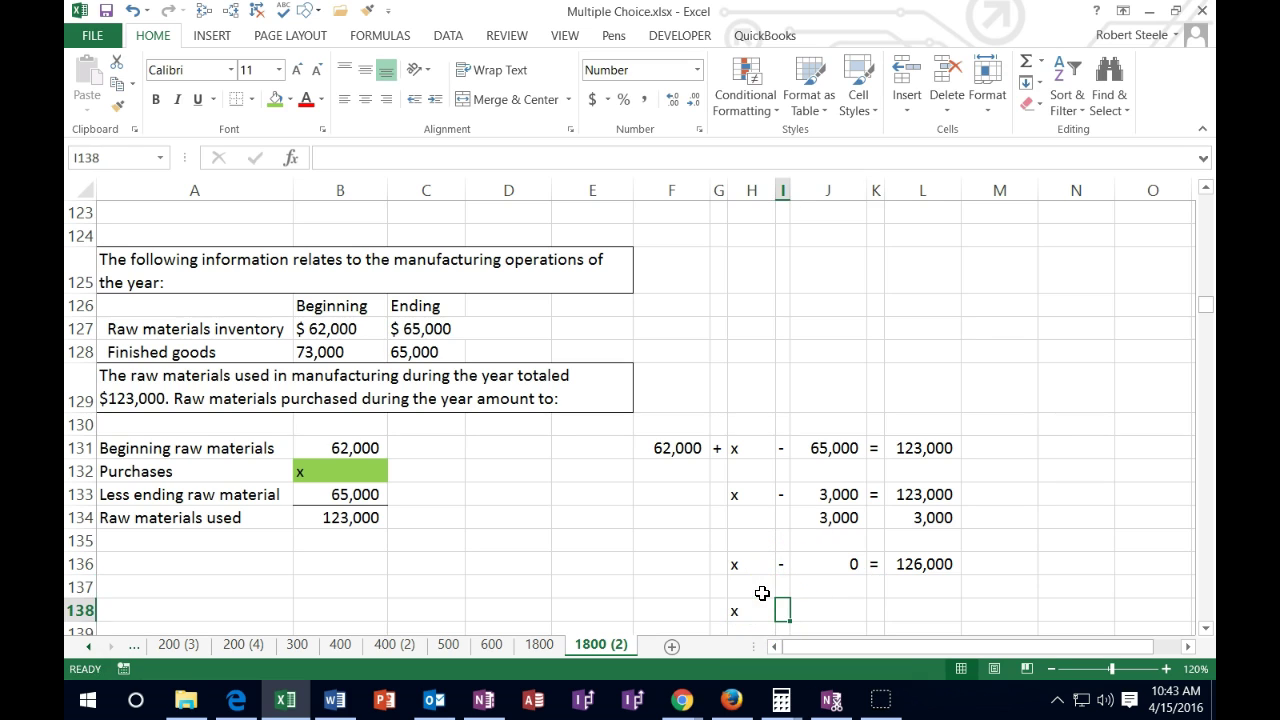
text(=)
key(Right)
text(126,000)
key(Right)
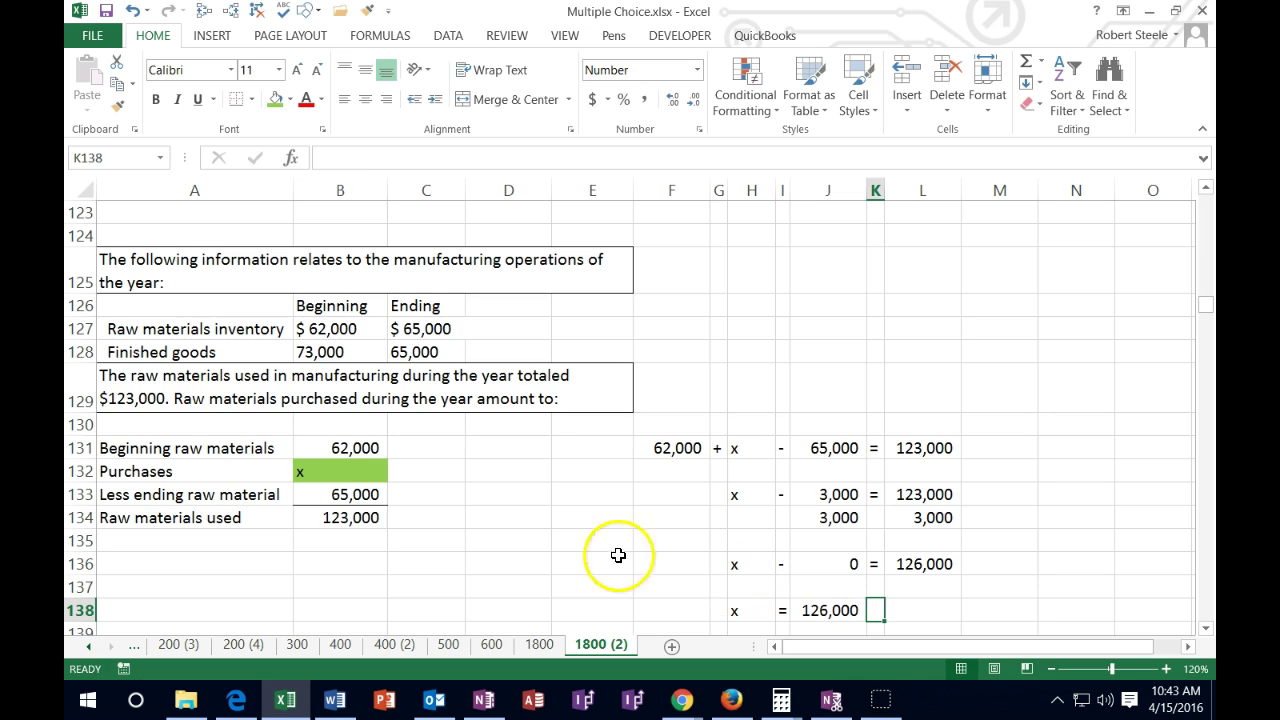
Step: Set the purchases amount in B132 to 126000
click(326, 472)
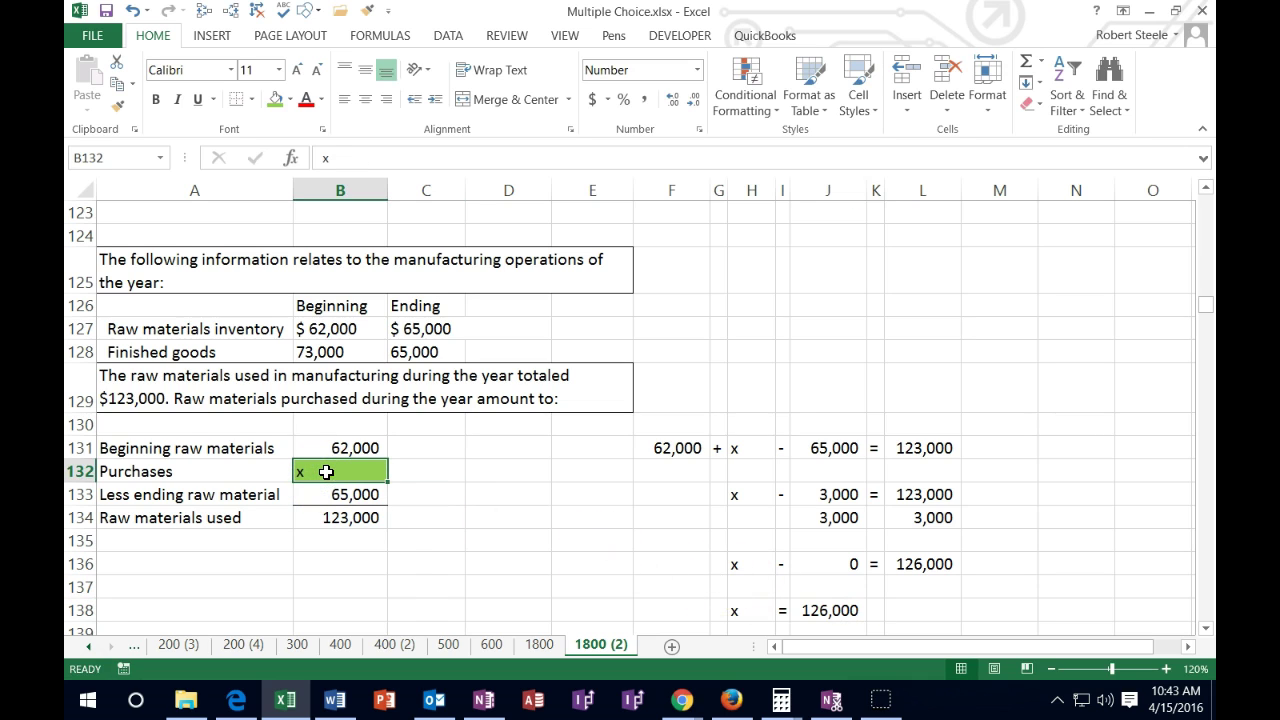
text(126,000)
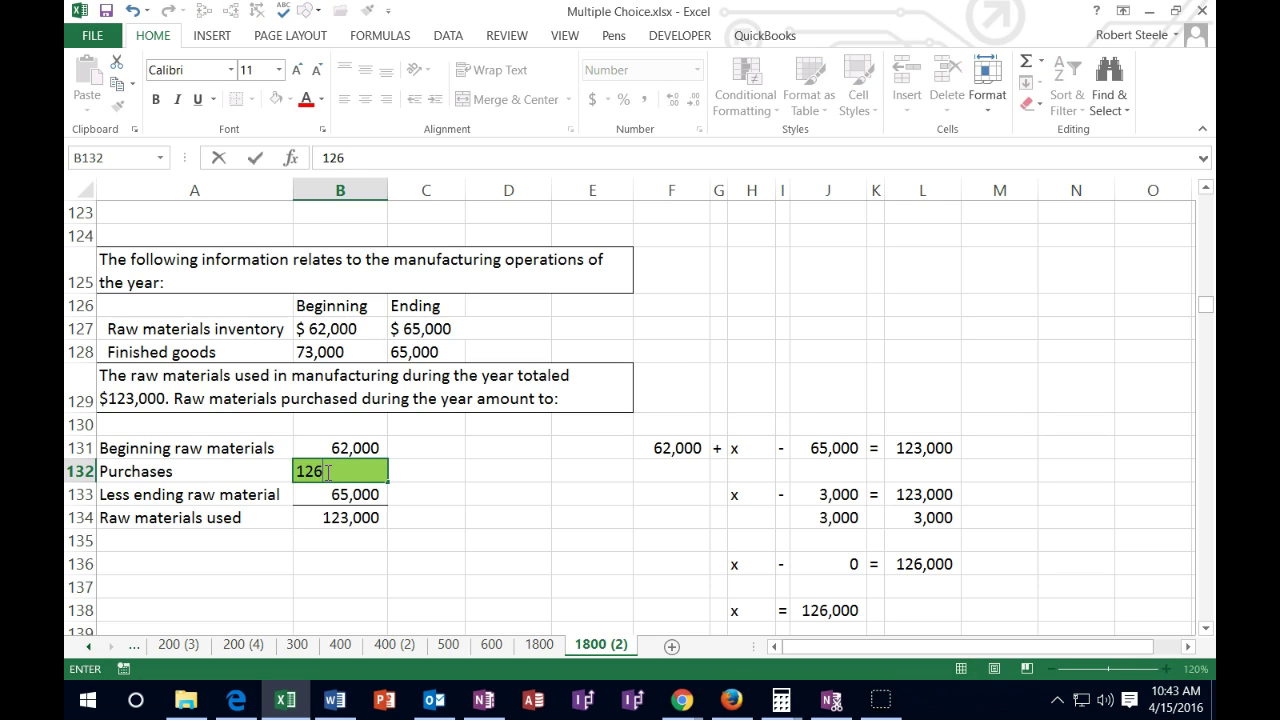
key(Return)
Step: Enter the check amounts 62000, 126000 and 65000 in C131 through C133, beside the raw materials figures
key(Right)
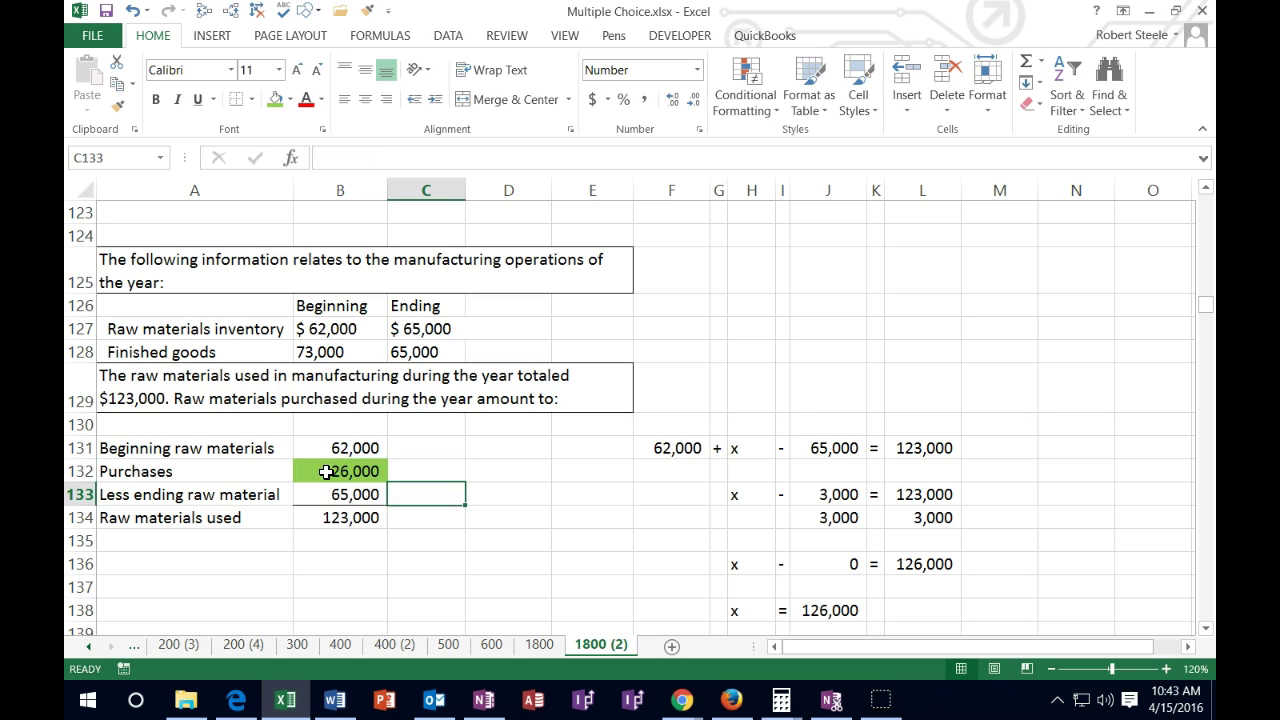
key(Up)
key(Up)
text(62000)
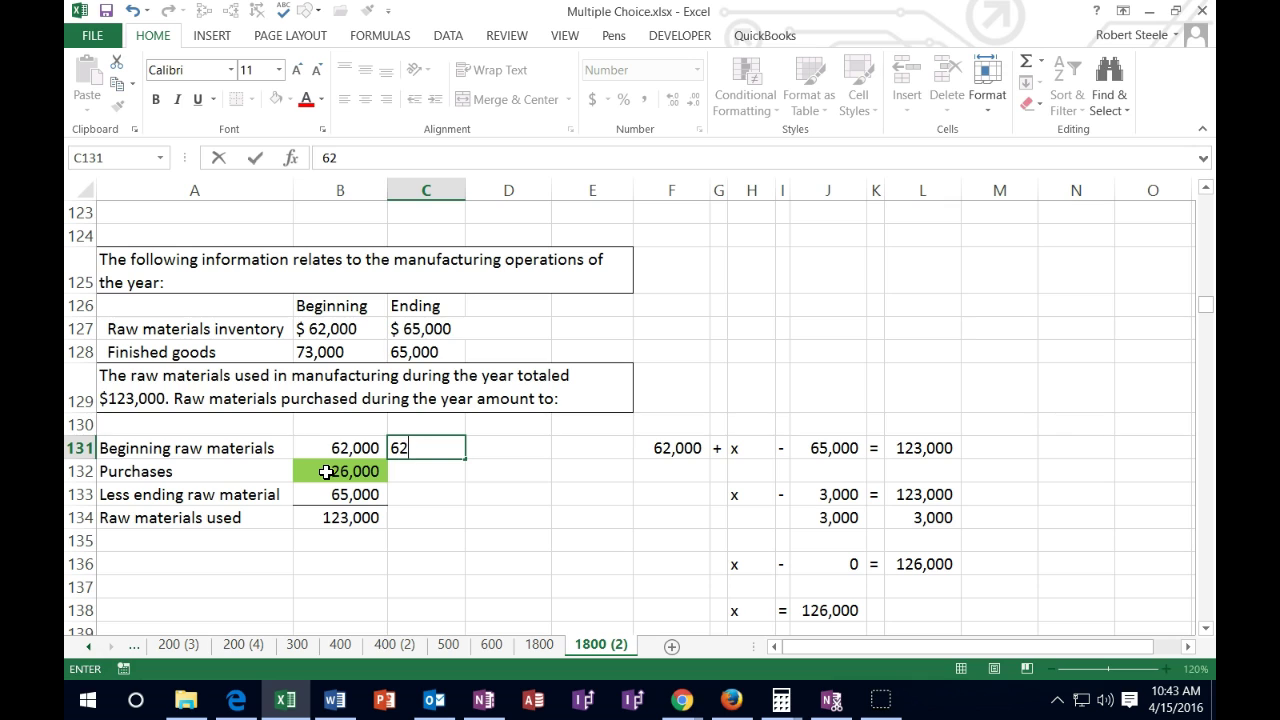
key(Return)
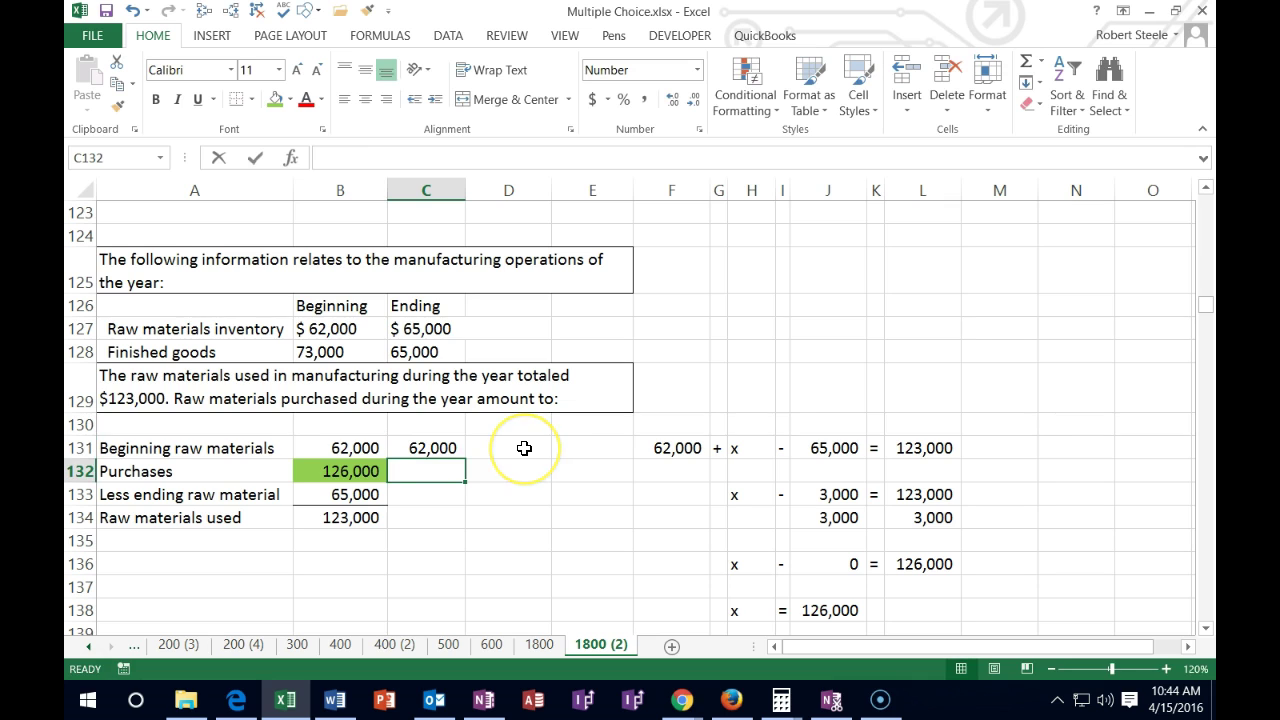
text(126,000)
key(Return)
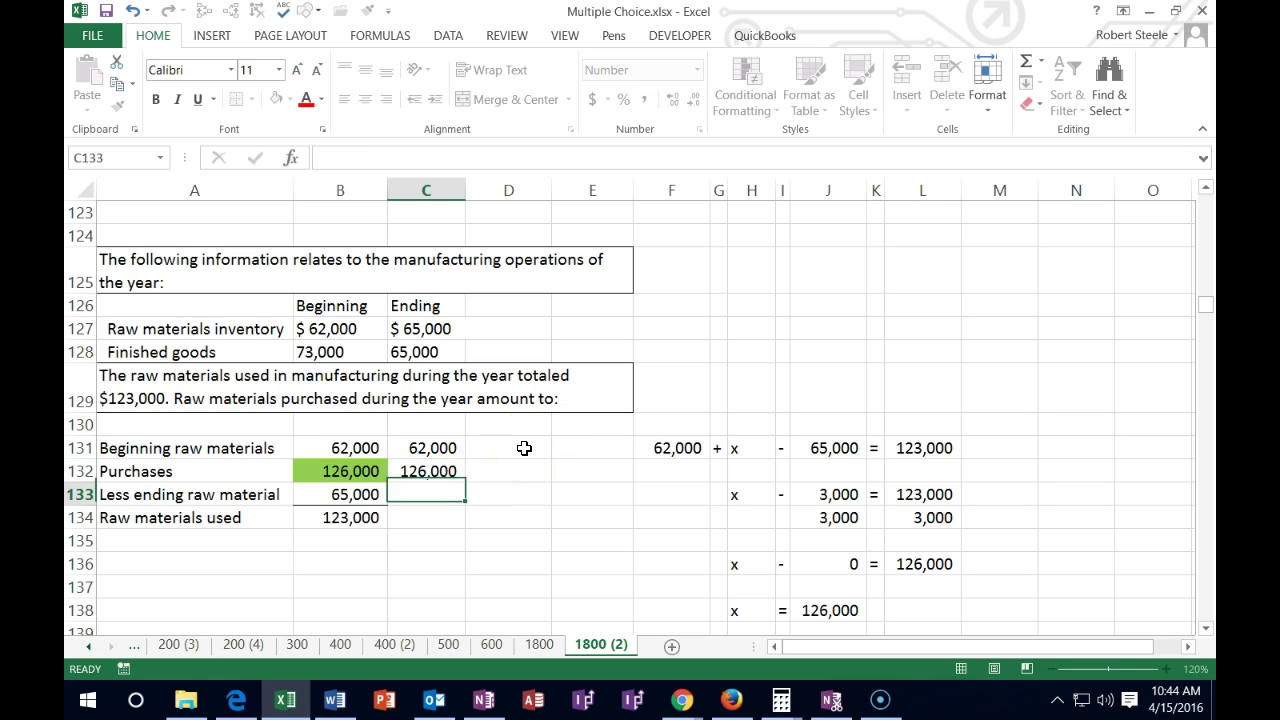
text(65000)
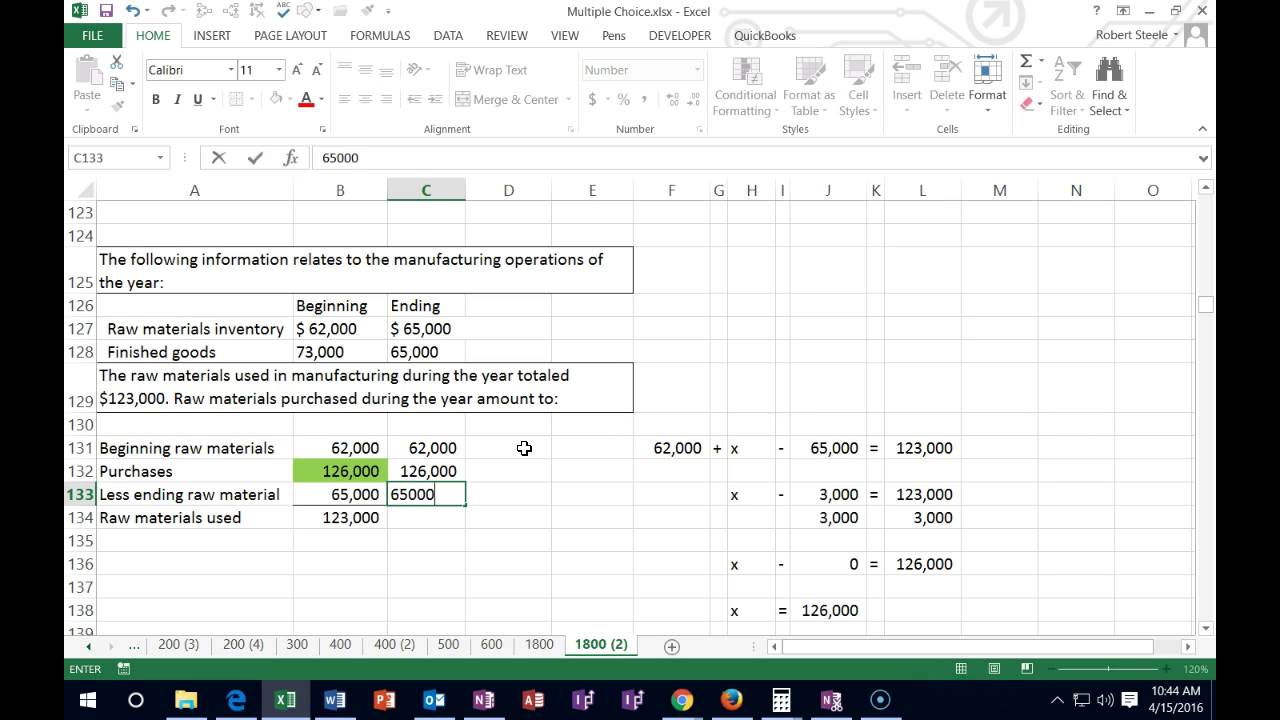
key(Return)
Step: Compute raw materials used in C134 with the formula =C131+C132-C133
text(=)
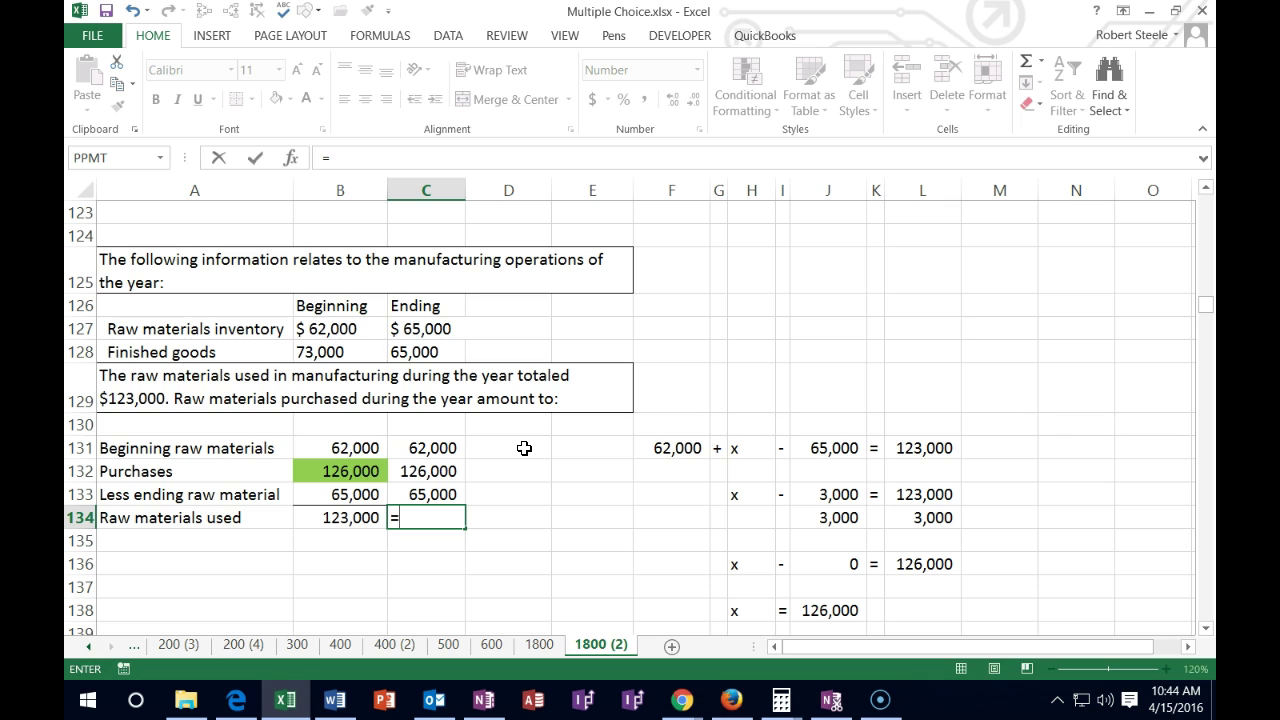
click(428, 448)
text(+)
click(430, 472)
text(-)
click(425, 492)
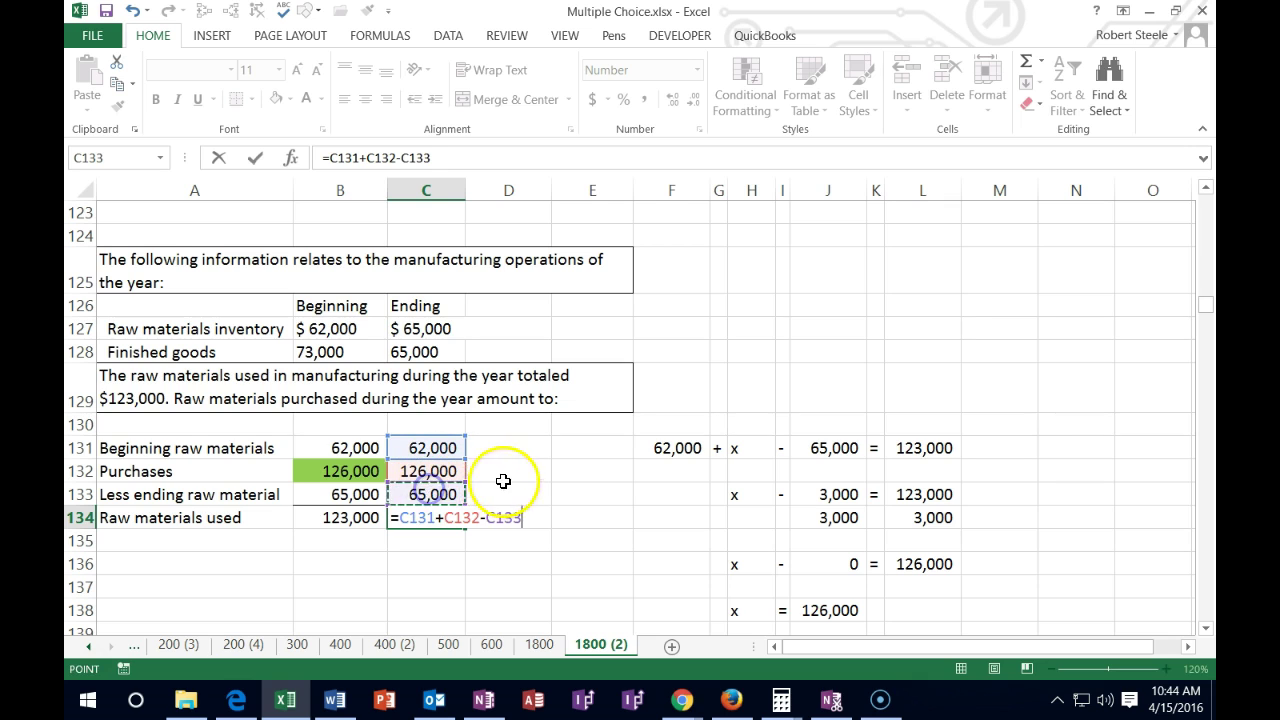
key(Return)
click(438, 513)
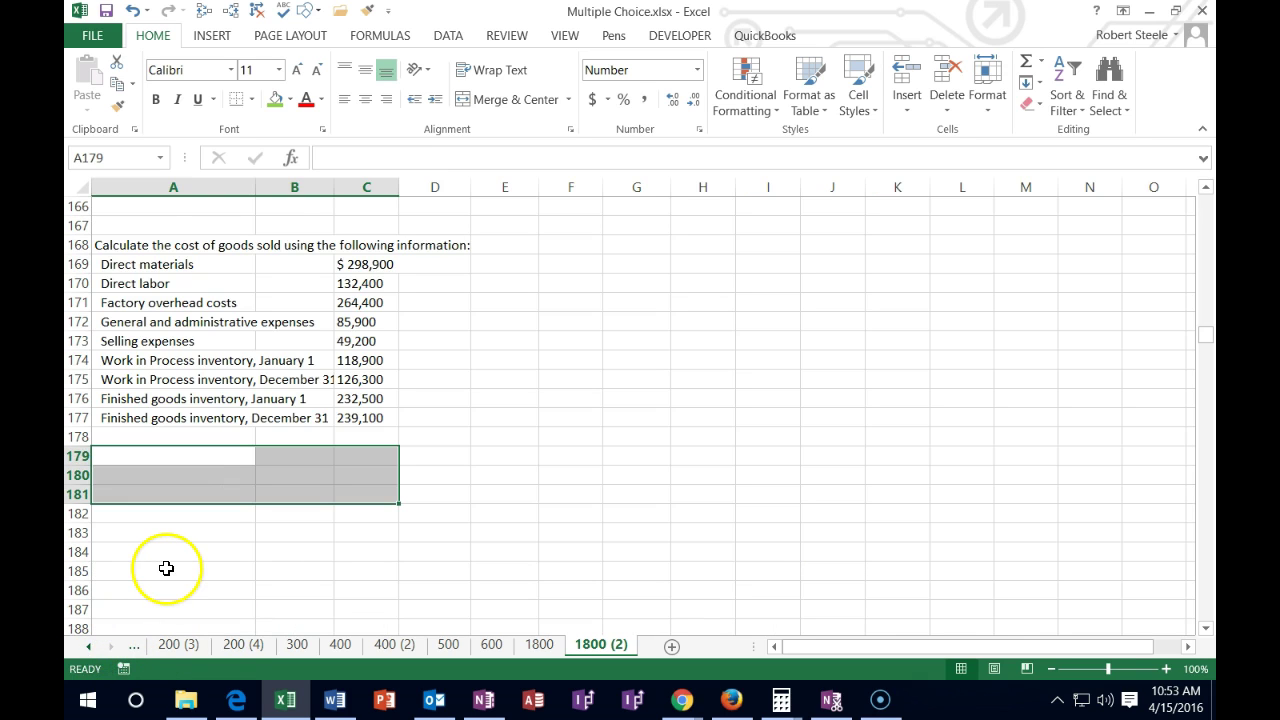
Step: Start the cost of goods sold calculation in A179 with the label "Finished goods inventory Jan 1"
click(131, 455)
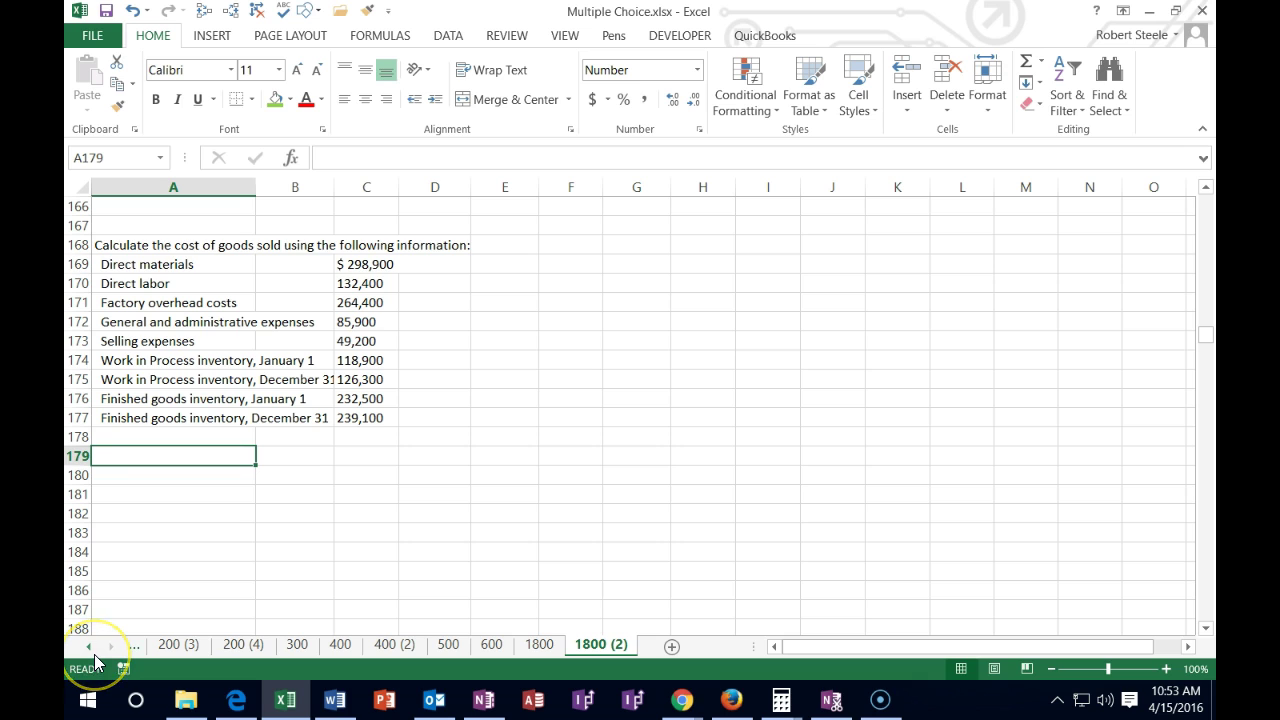
click(201, 395)
click(134, 456)
text(Finished goods inventory Jan 1)
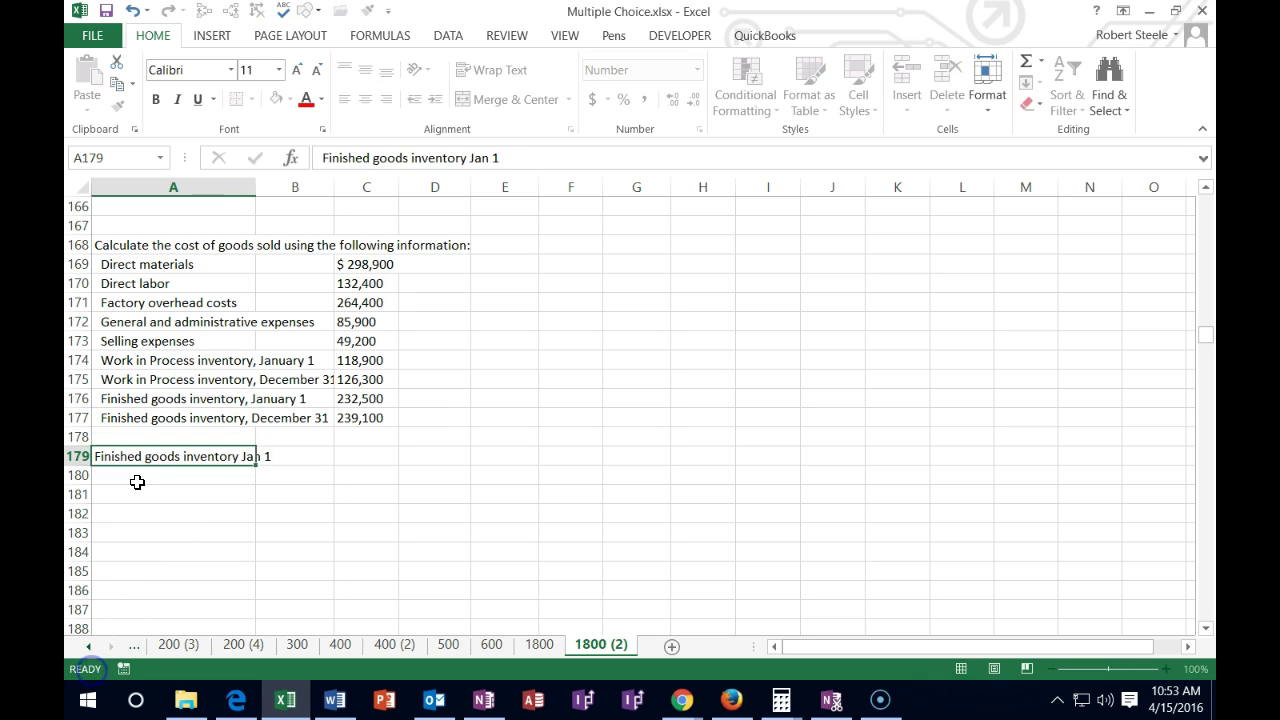
key(Tab)
key(Tab)
Step: Enter the January 1 finished goods inventory amount from the given data, 232500, in C179
click(345, 400)
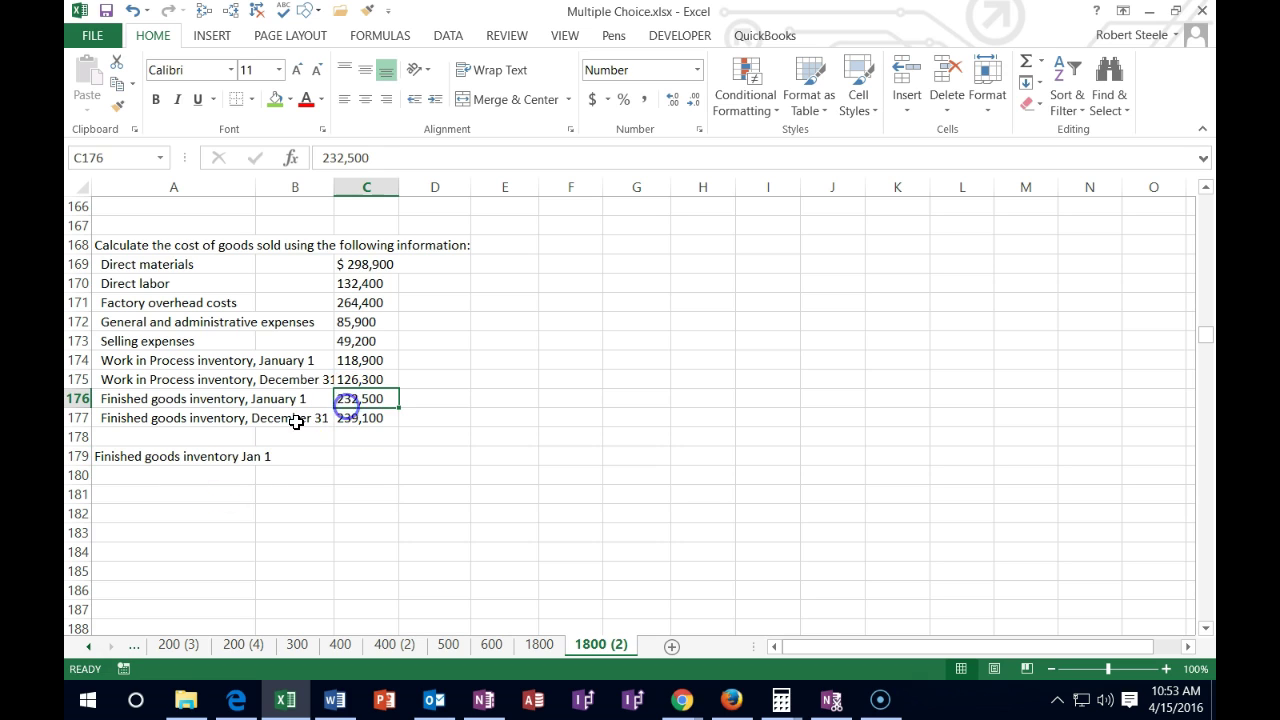
key(Down)
key(Down)
key(Down)
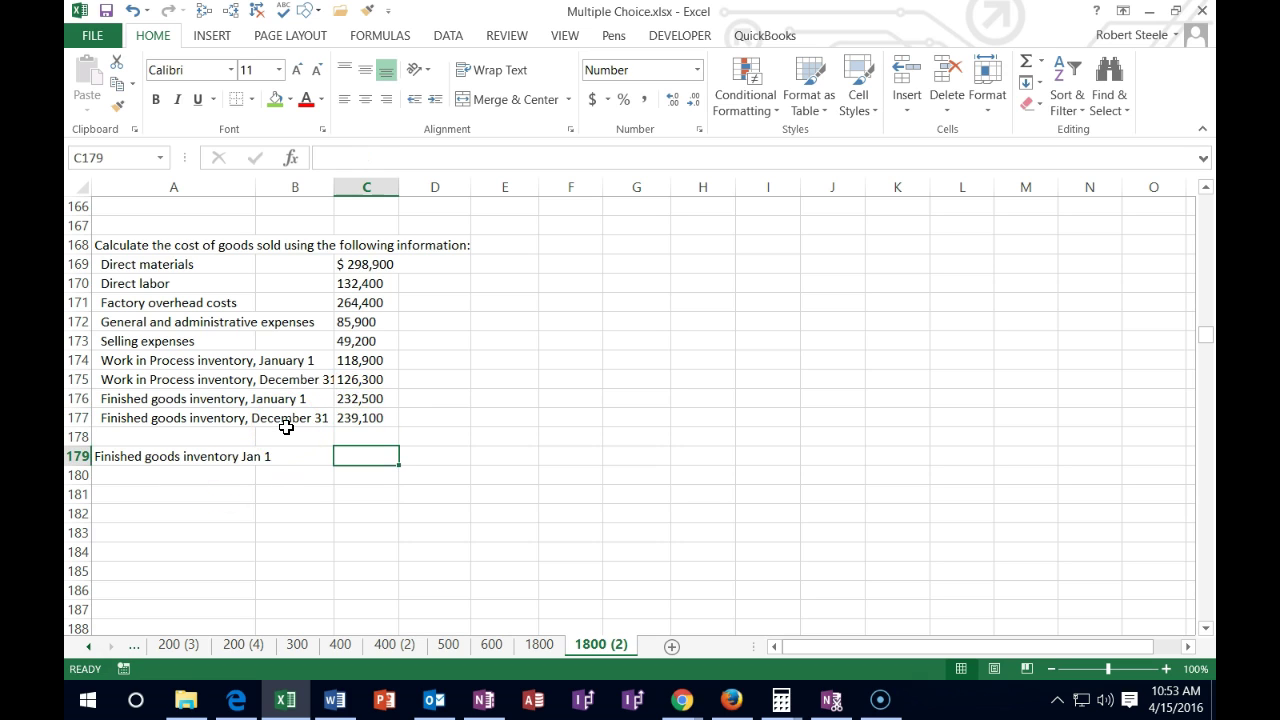
text(232500)
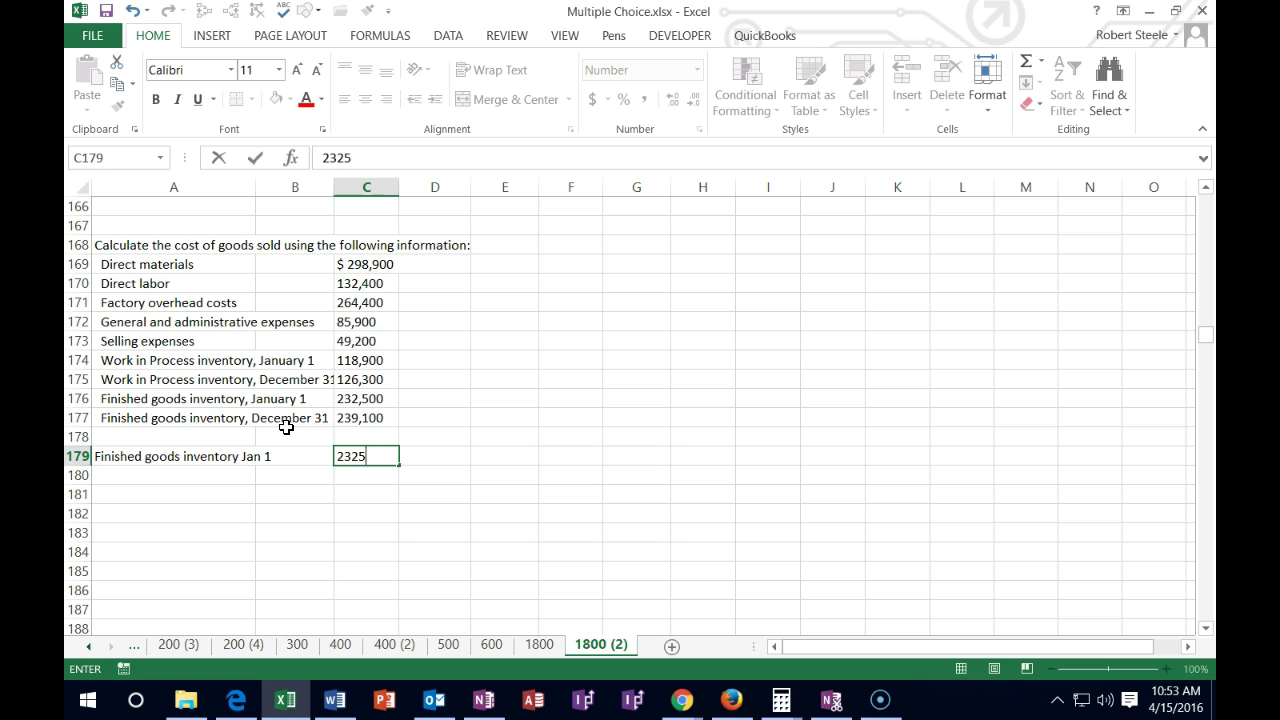
key(Return)
Step: Add the label "Cost of goods manufactured" in A180
key(Left)
key(Left)
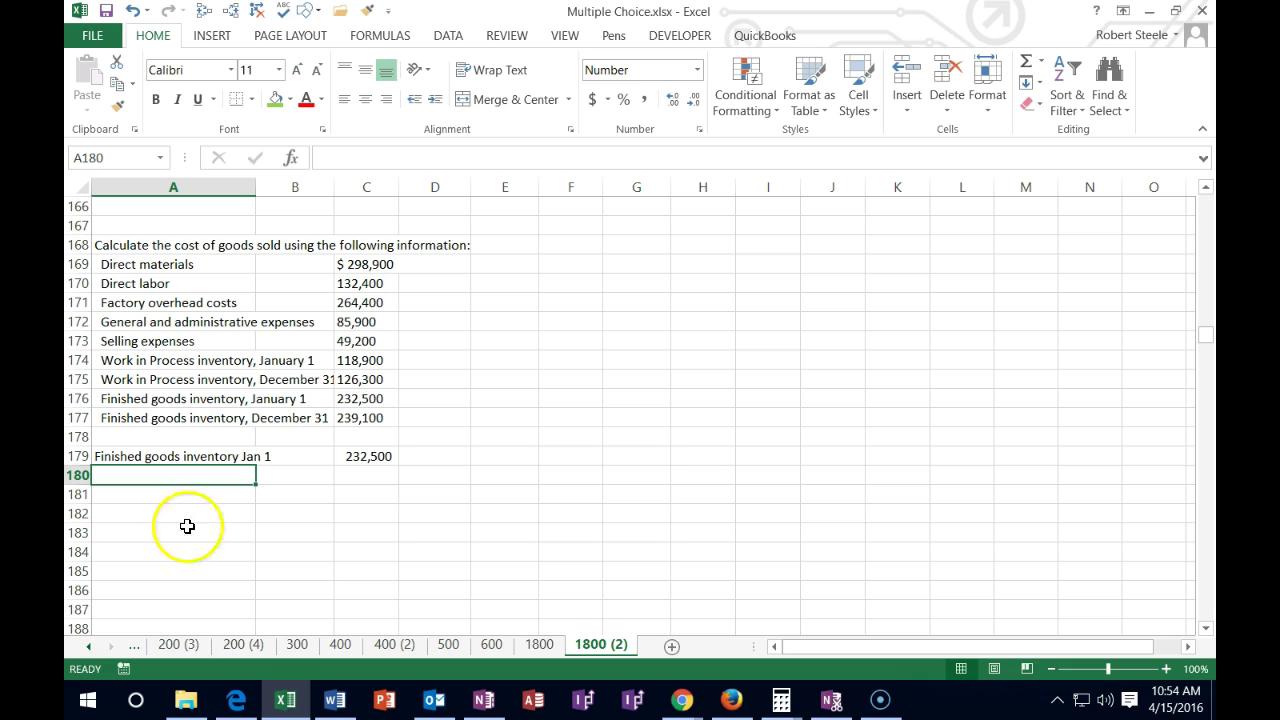
text(Cost of goods manufactured)
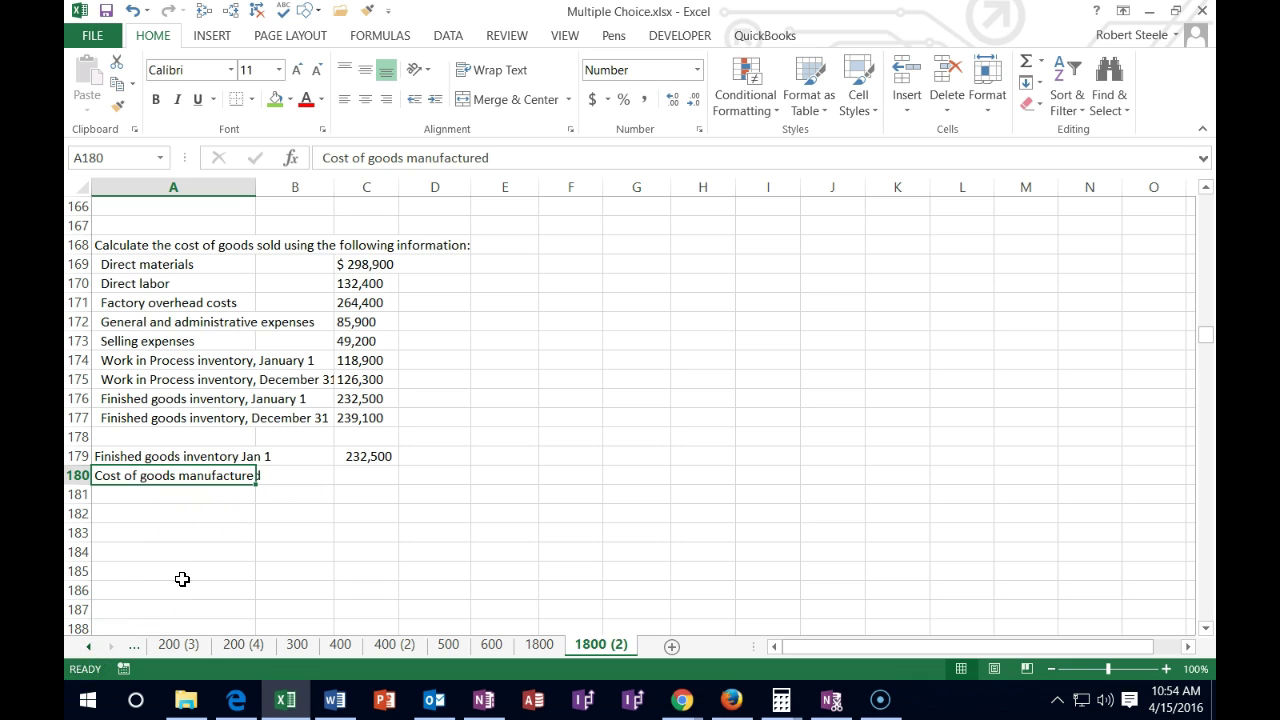
key(Tab)
key(Tab)
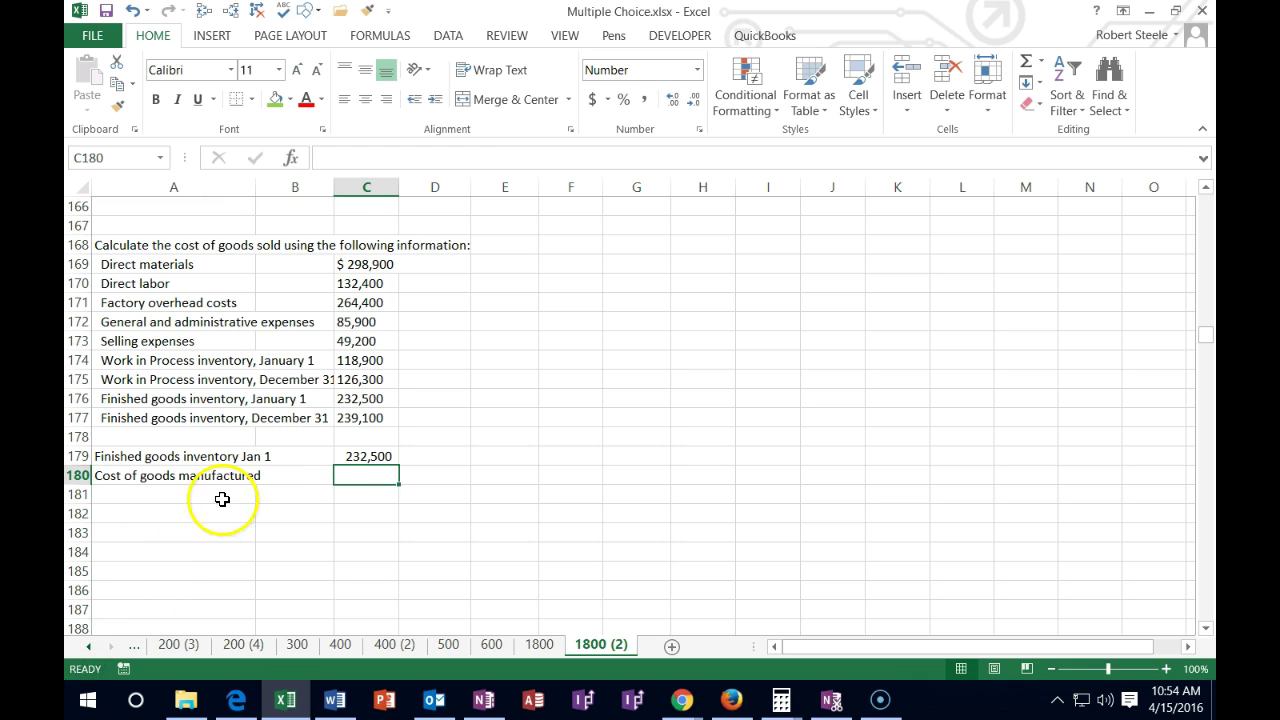
Step: Go through the given items from direct materials to December 31 finished goods, looking for a cost of goods manufactured figure
click(228, 262)
key(Down)
key(Down)
key(Down)
key(Down)
key(Down)
key(Down)
key(Down)
key(Down)
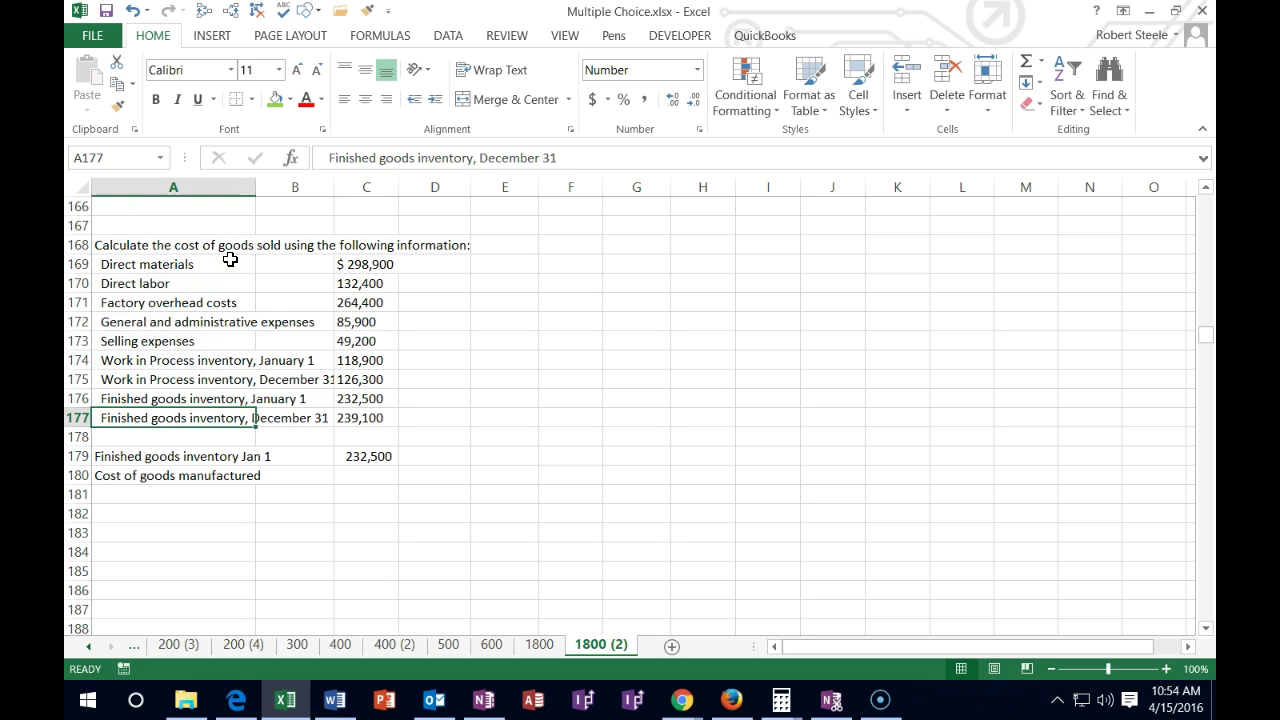
key(Down)
key(Down)
key(Down)
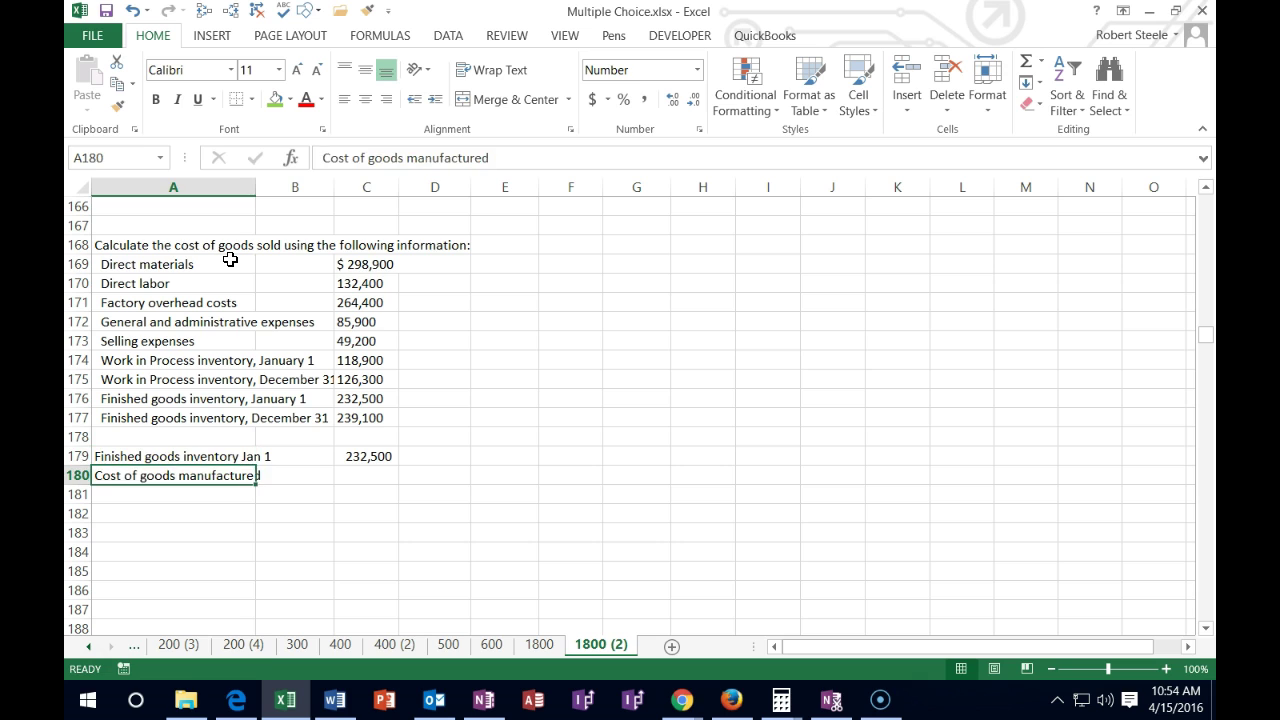
Step: Enter x in C180 as the placeholder for the cost of goods manufactured
key(Tab)
key(Tab)
text(x)
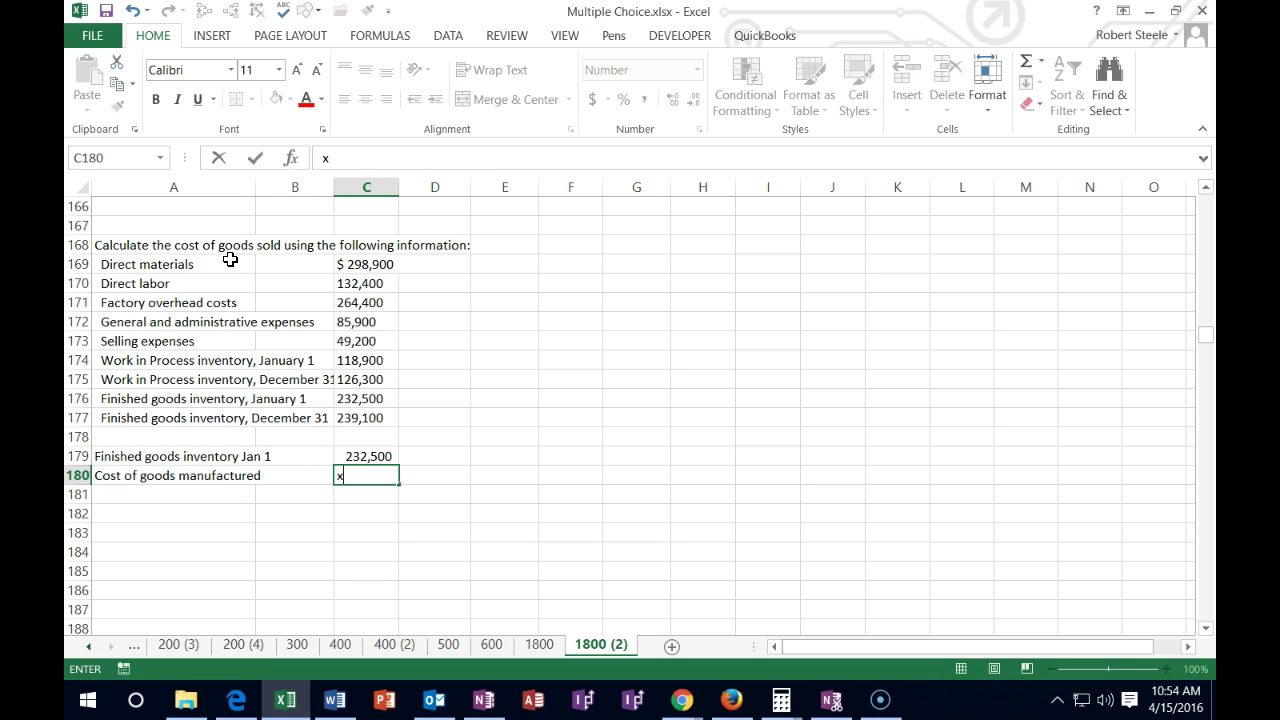
key(Return)
Step: Add the row "Less finished good inventory Dec. 31" in A181 with the amount 239100 in C181
key(Up)
key(Down)
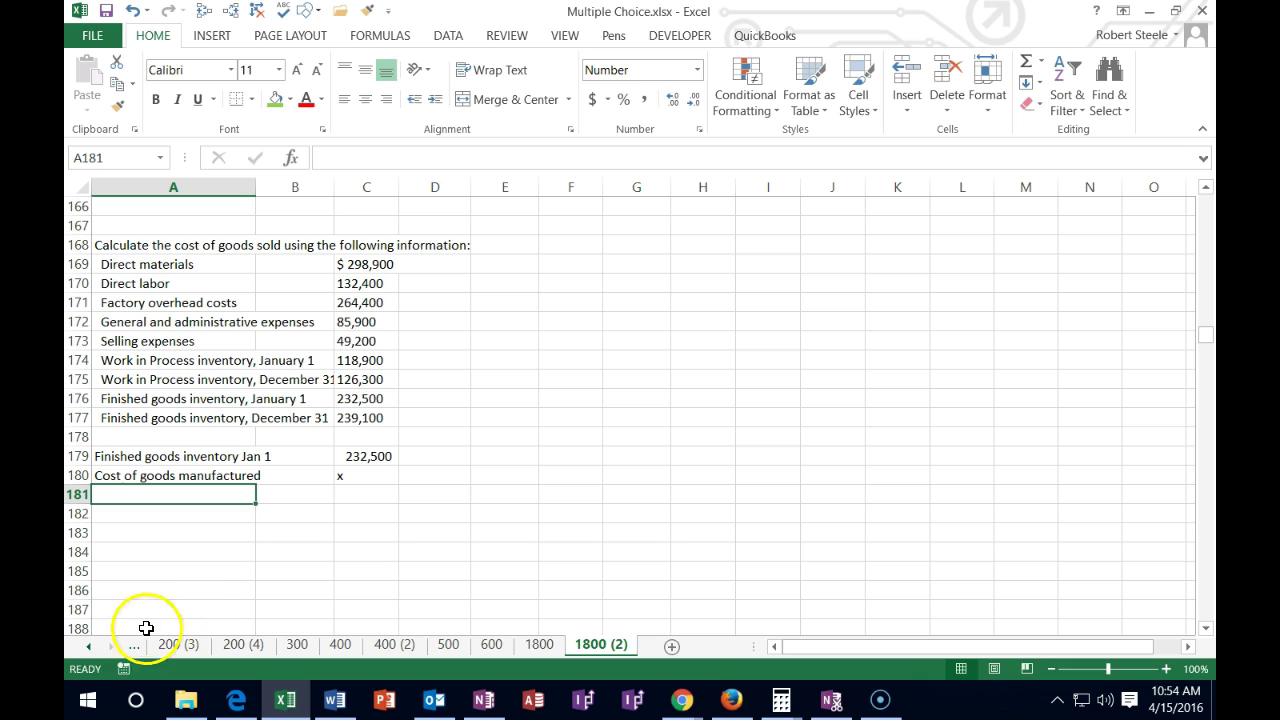
text(Less finished good inventory Dec. 31)
key(Right)
key(Right)
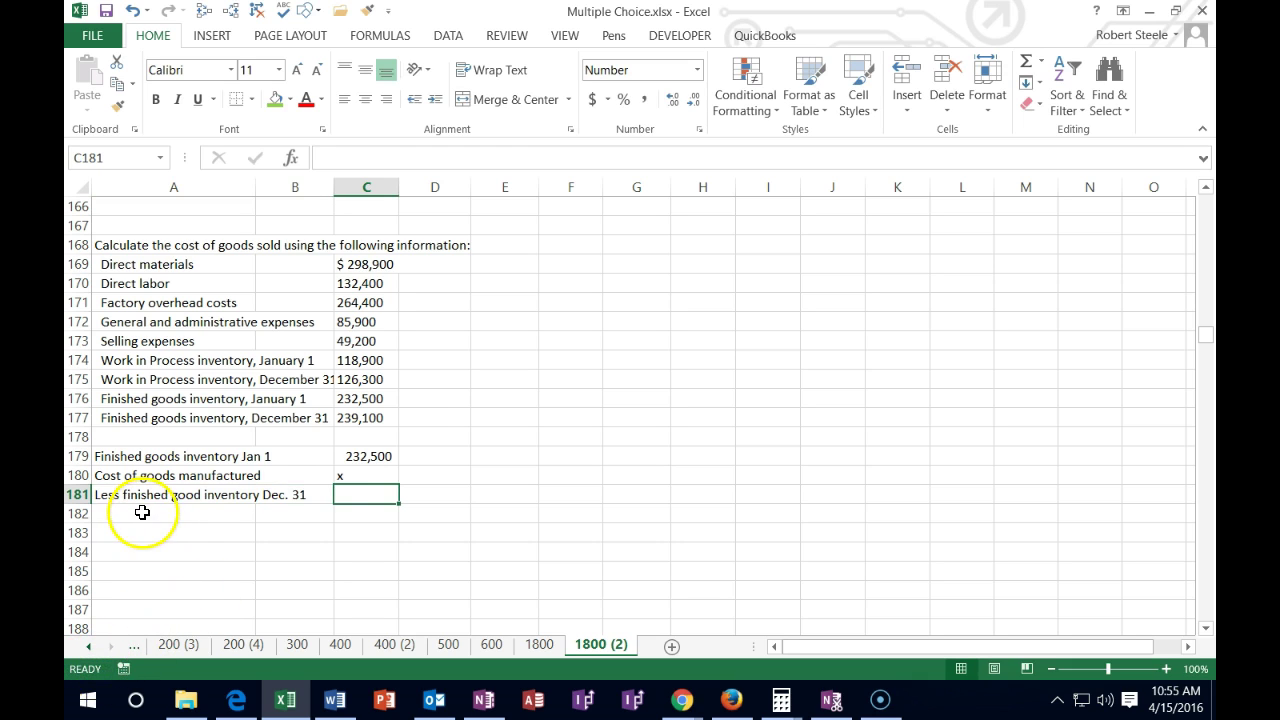
click(105, 495)
click(344, 496)
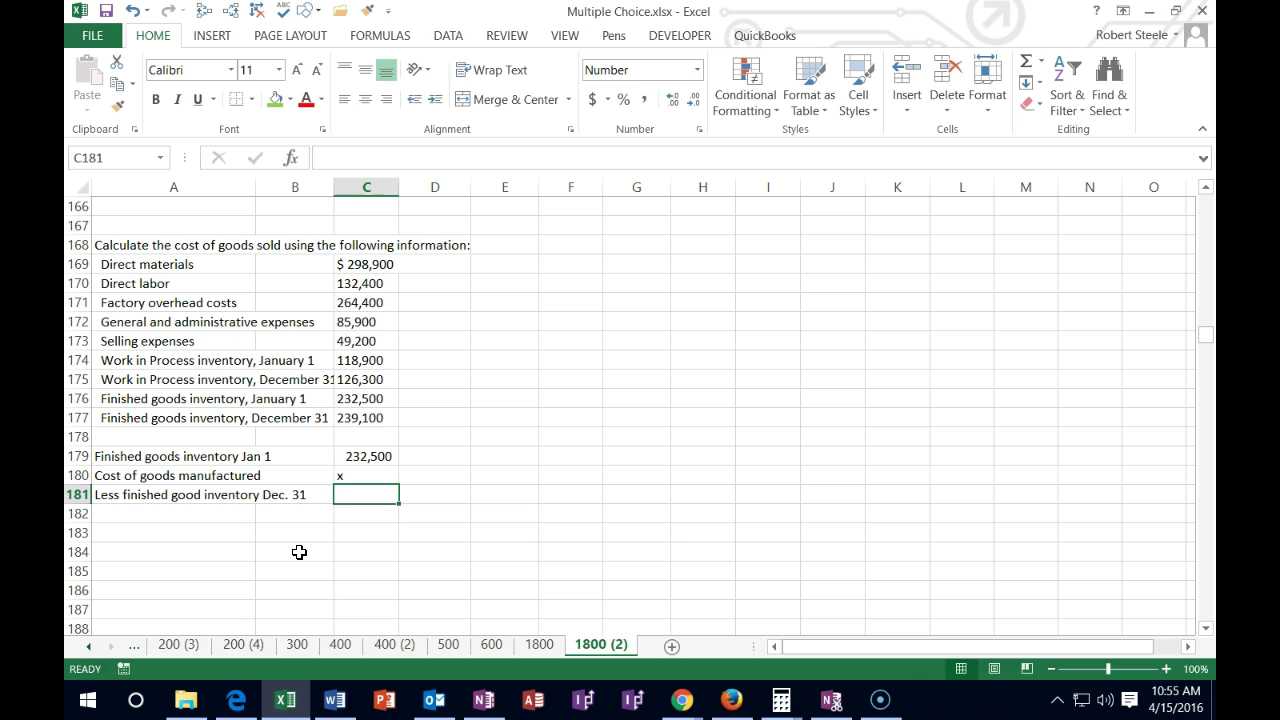
text(239100)
key(Return)
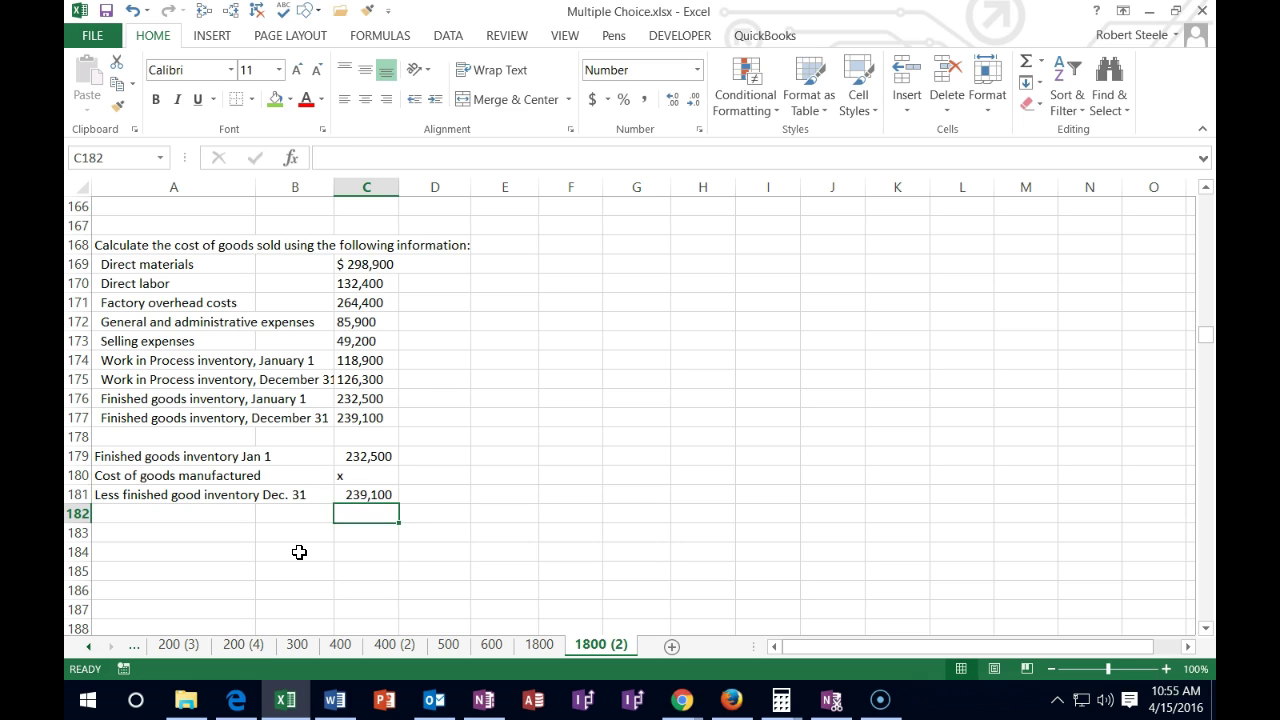
Step: Add the label "Cost of goods sold COGS" in A182
key(Left)
key(Left)
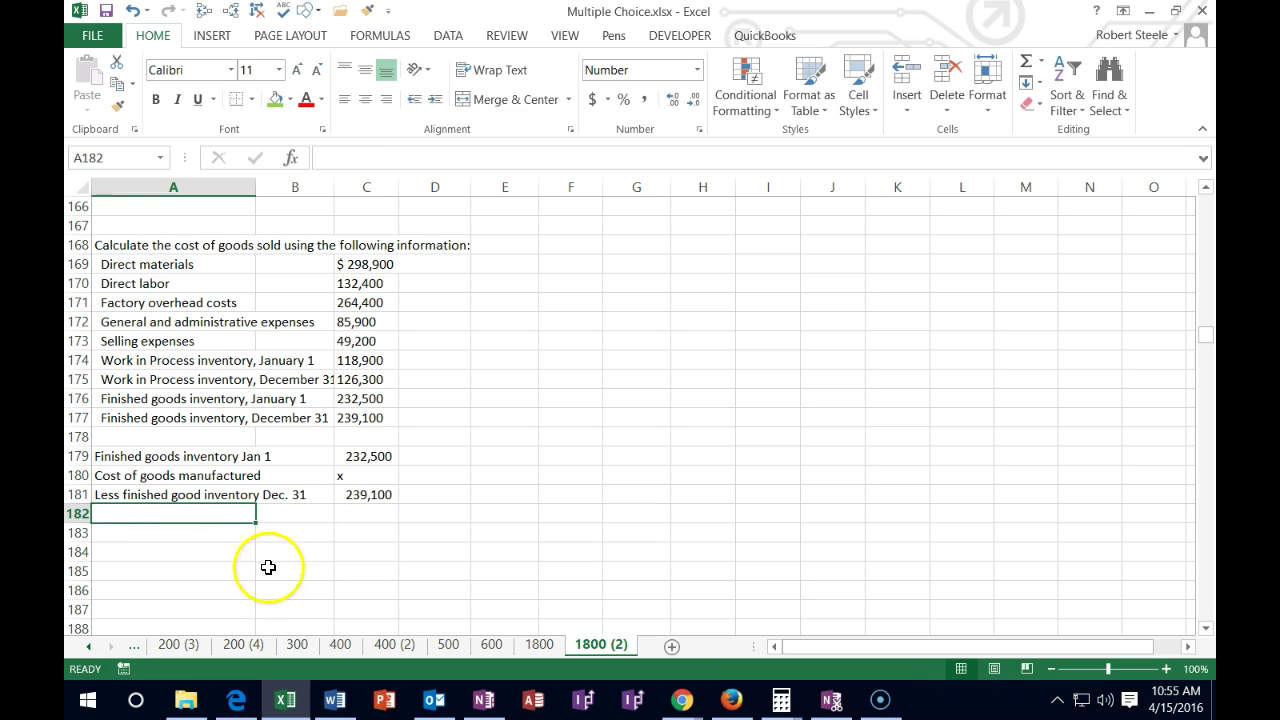
text(Cost of goods sold COGS)
key(Right)
key(Right)
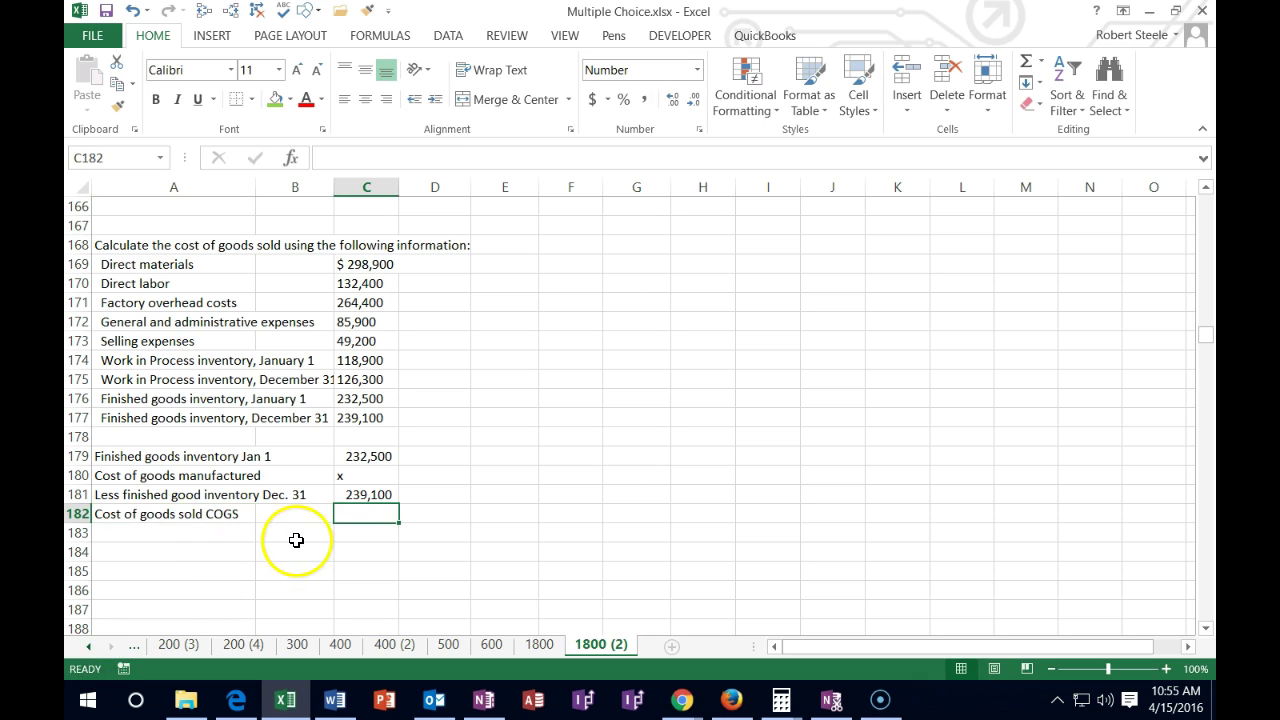
Step: Apply a bottom border to C181, under the December 31 finished goods amount
click(366, 494)
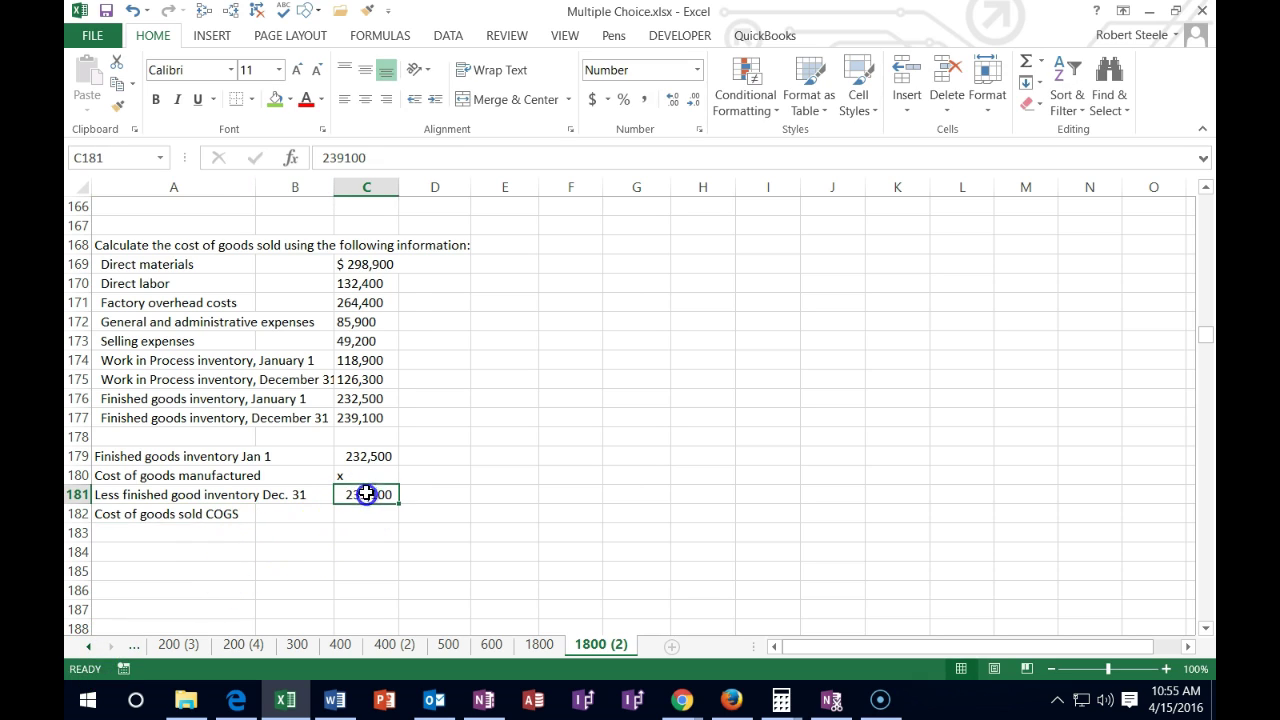
click(238, 100)
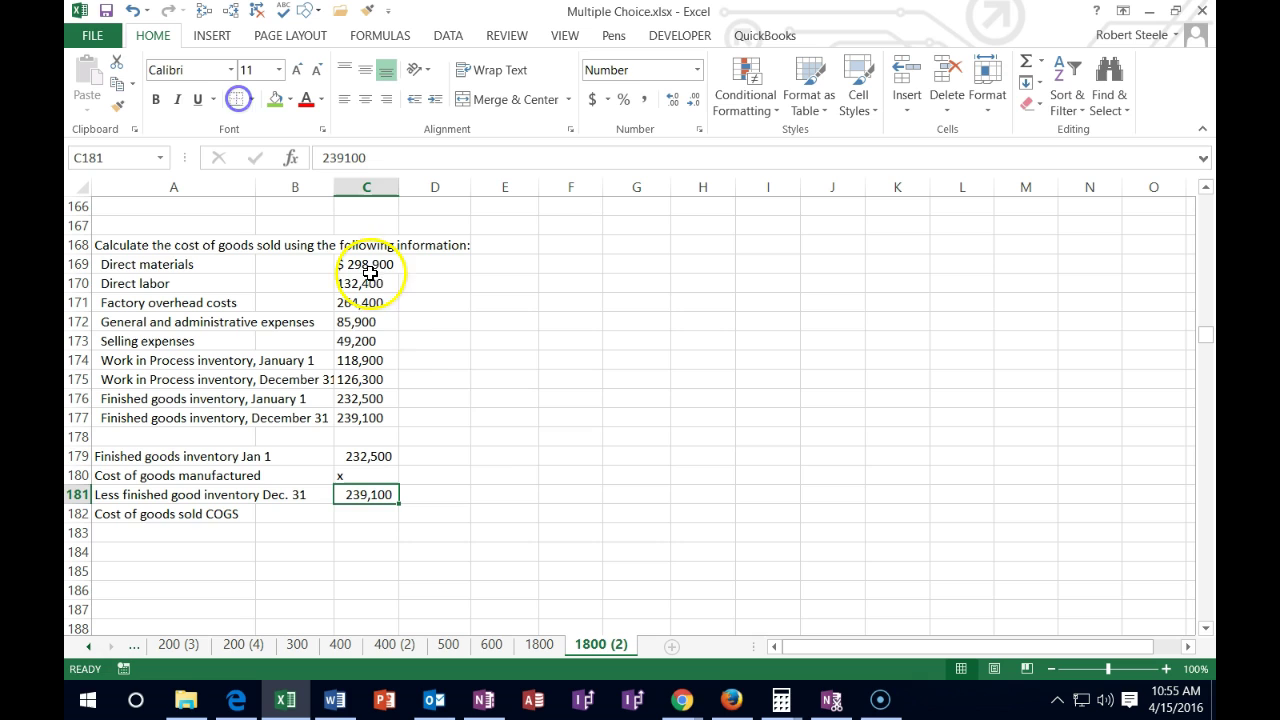
click(502, 452)
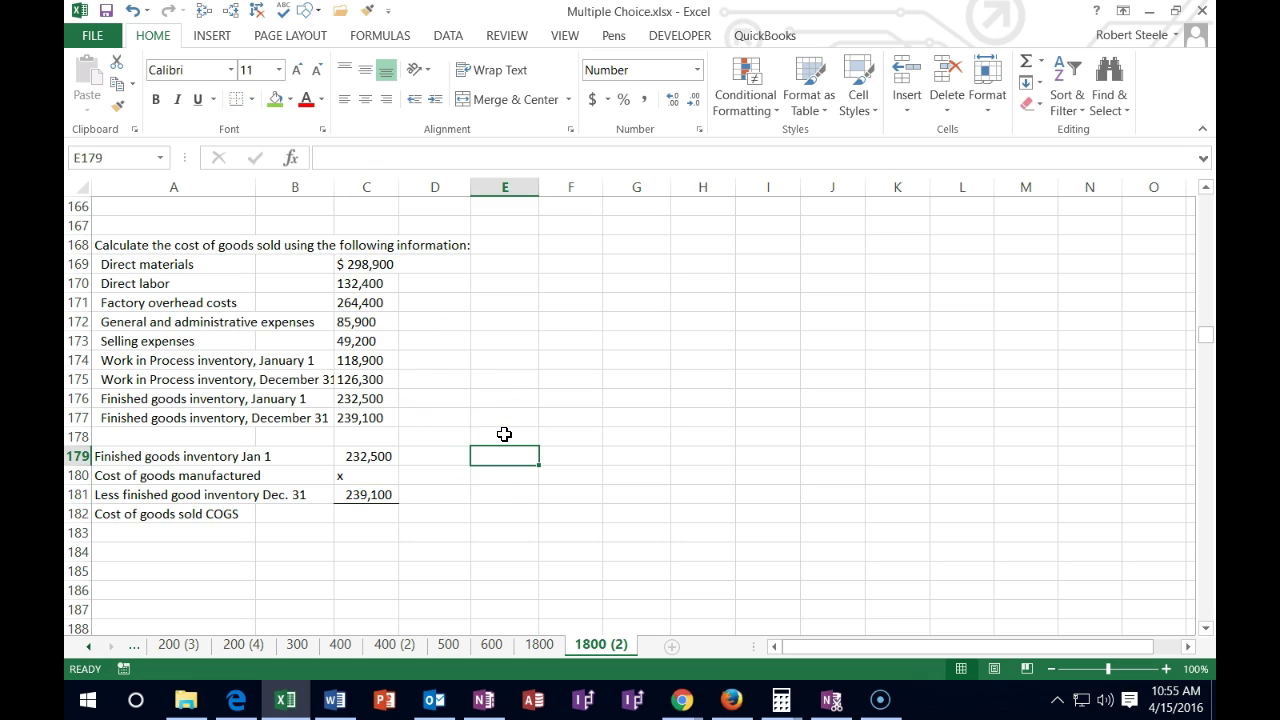
Step: Start the cost of goods manufactured calculation with the label "WIP Jan 1" in E179
click(200, 475)
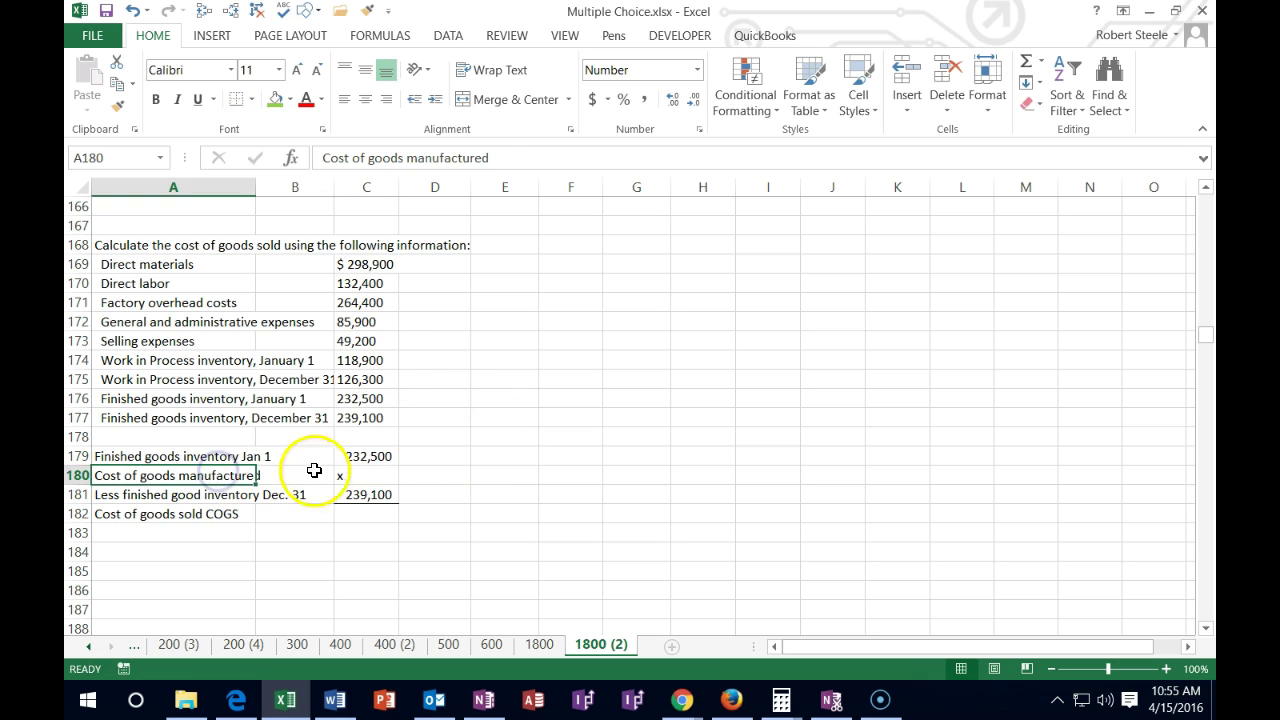
click(497, 455)
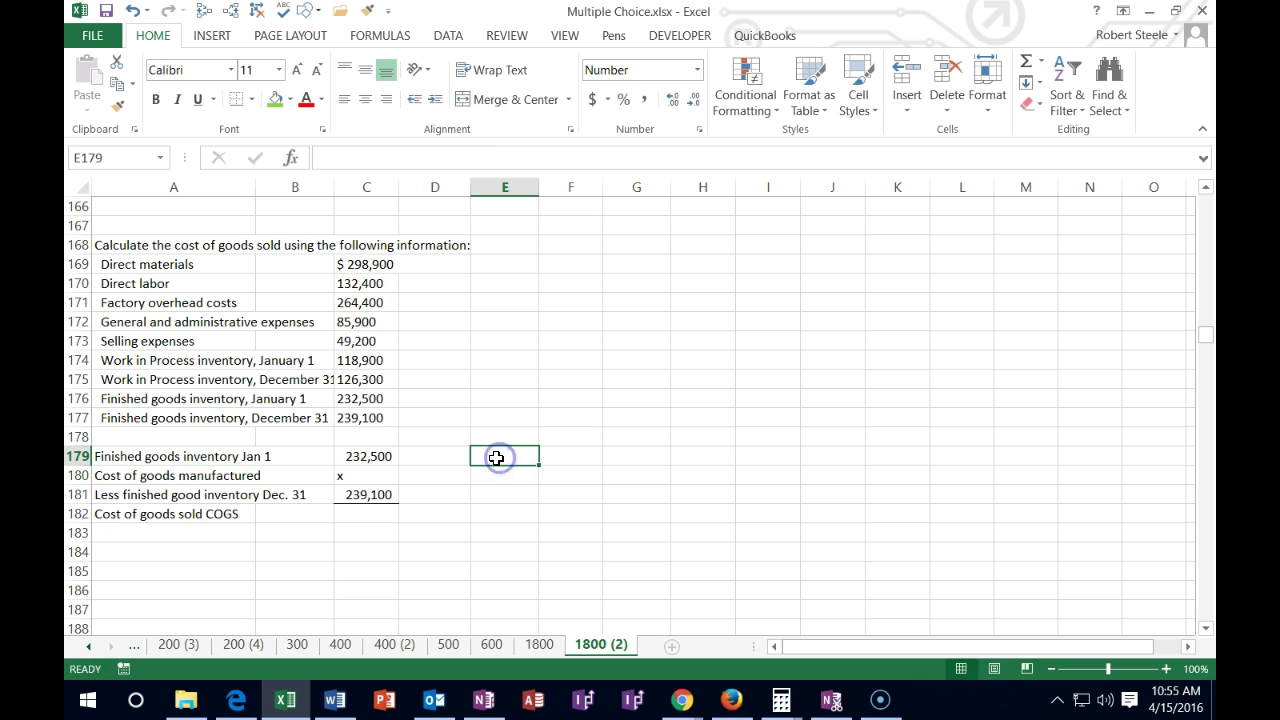
click(431, 482)
text(WIP Jan 1)
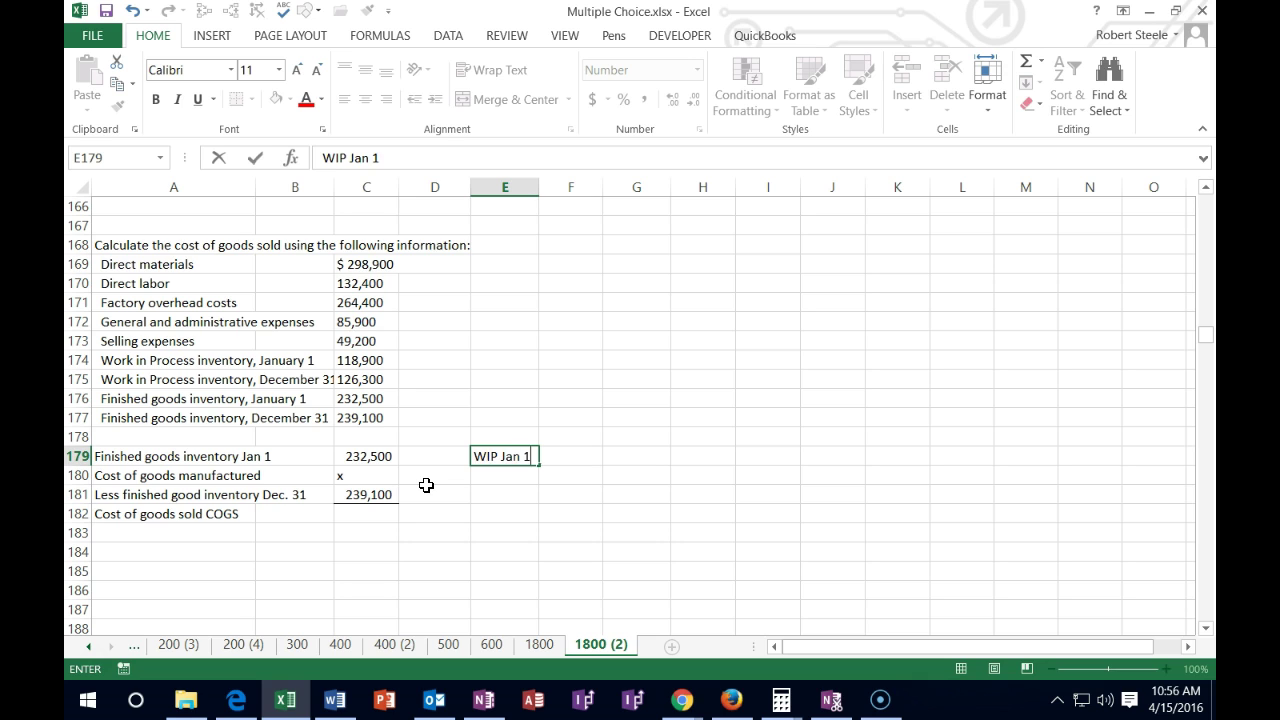
key(Tab)
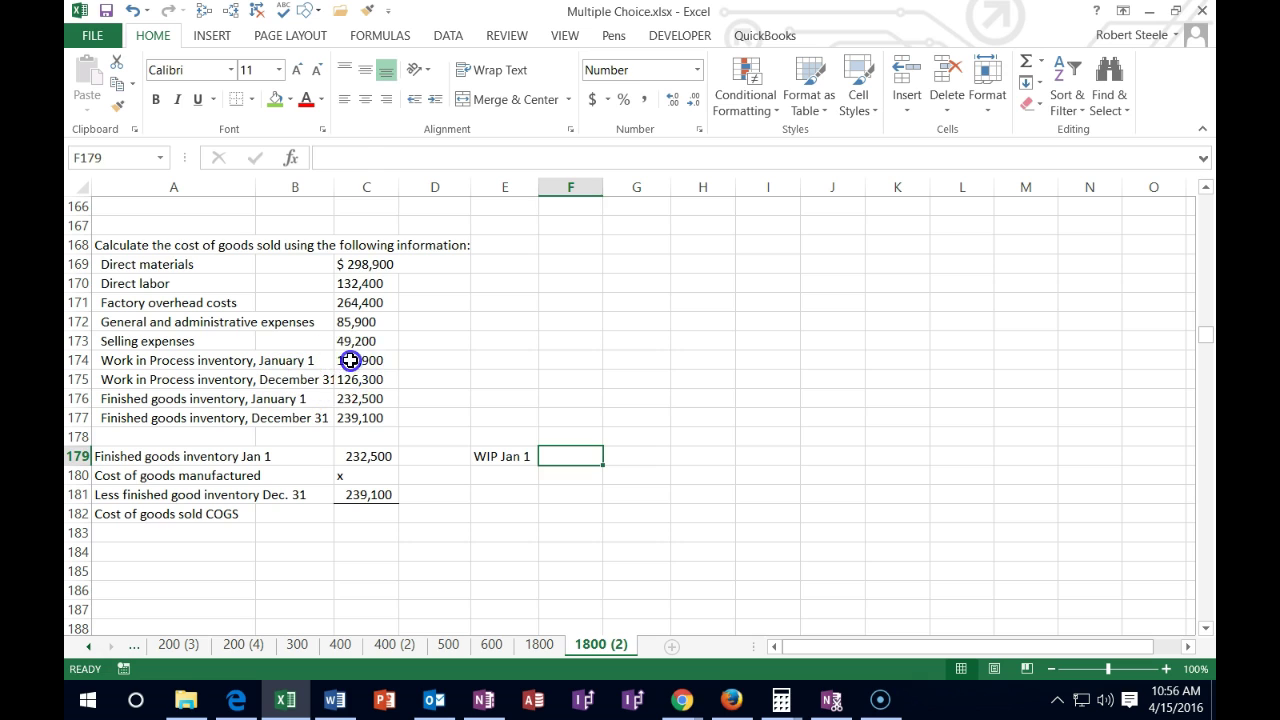
Step: Enter the January 1 work in process amount from the given data, 118,900, in H179
click(350, 360)
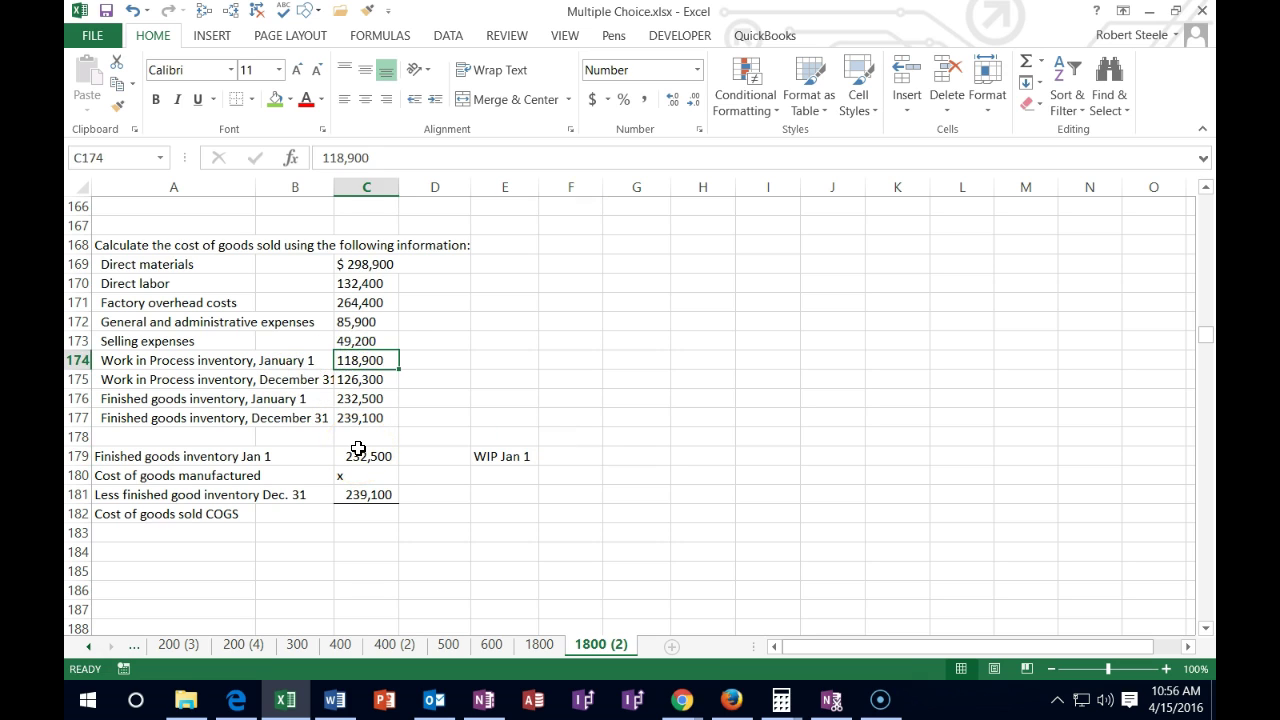
click(560, 452)
key(Right)
key(Right)
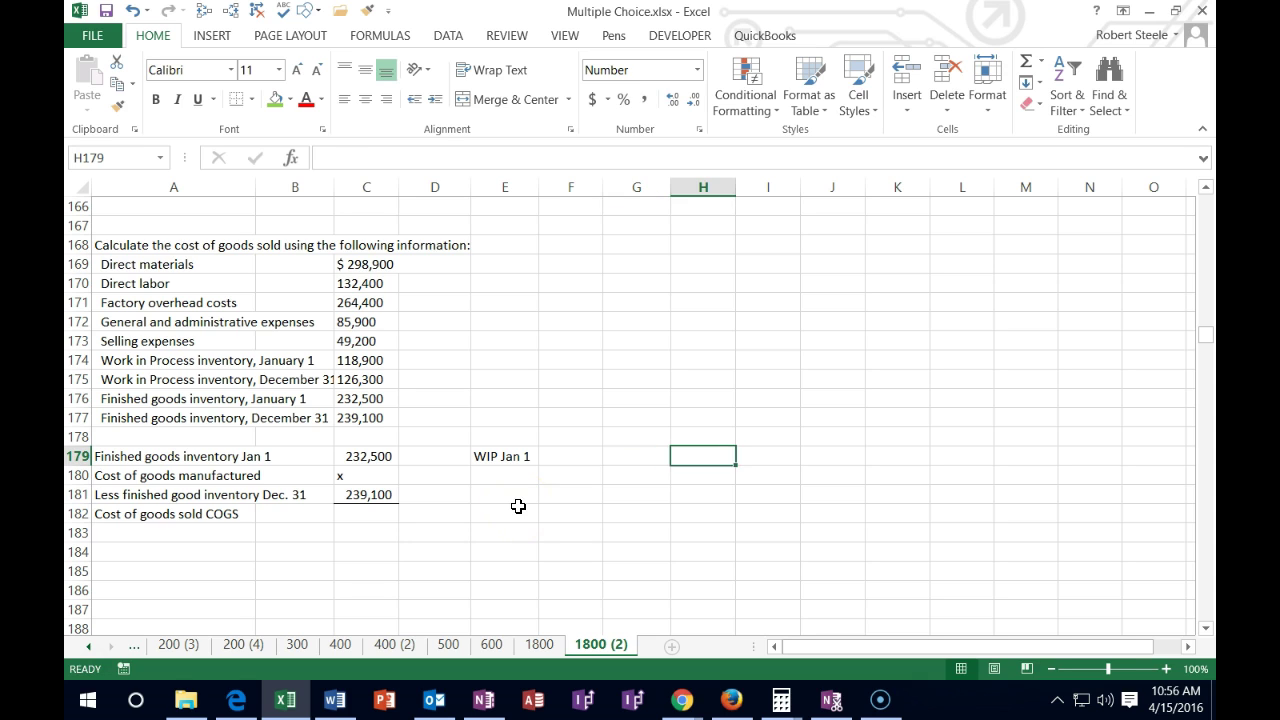
text(118,900)
key(Return)
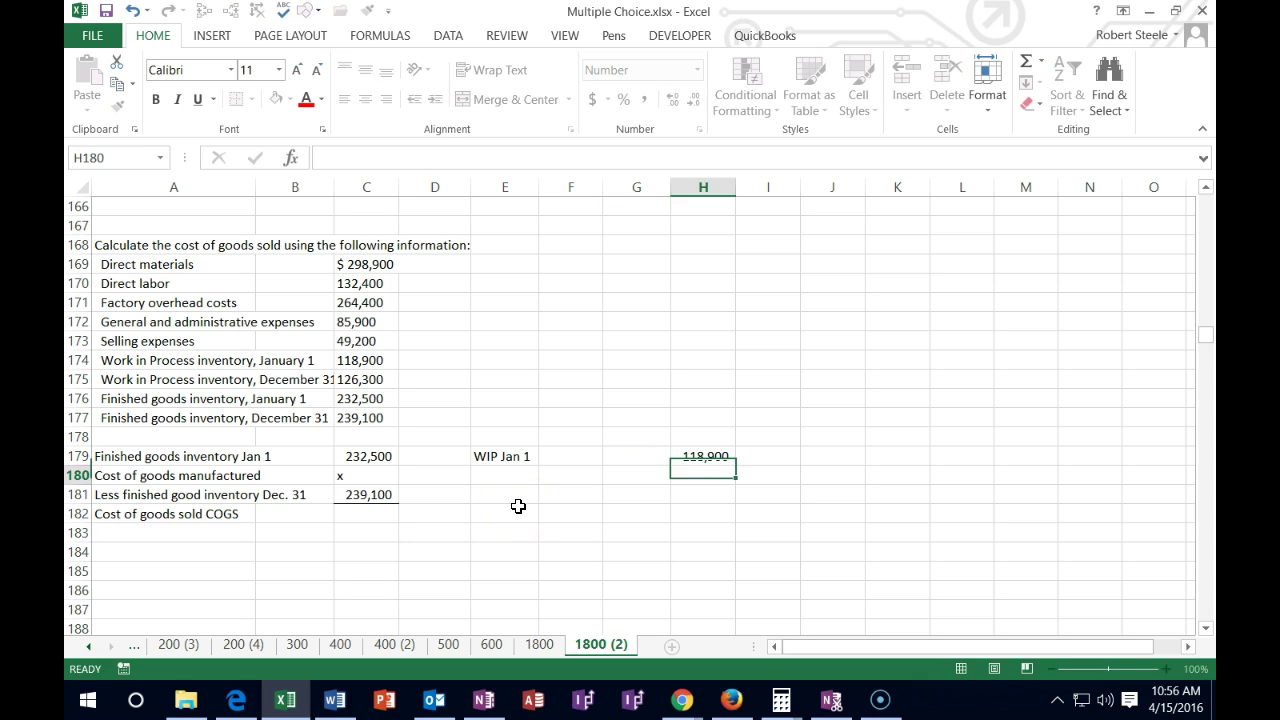
Step: Add the label "Direct Materials" in E180, below the WIP Jan 1 label
key(Left)
key(Left)
key(Left)
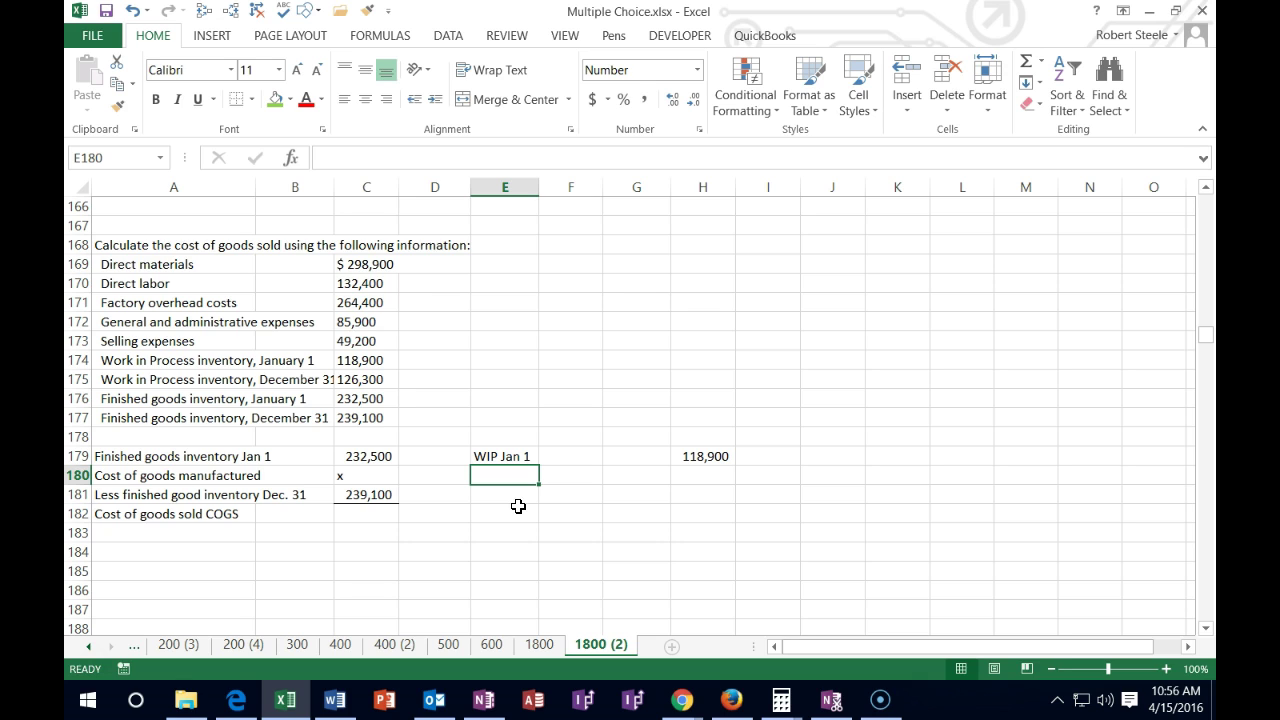
text(D)
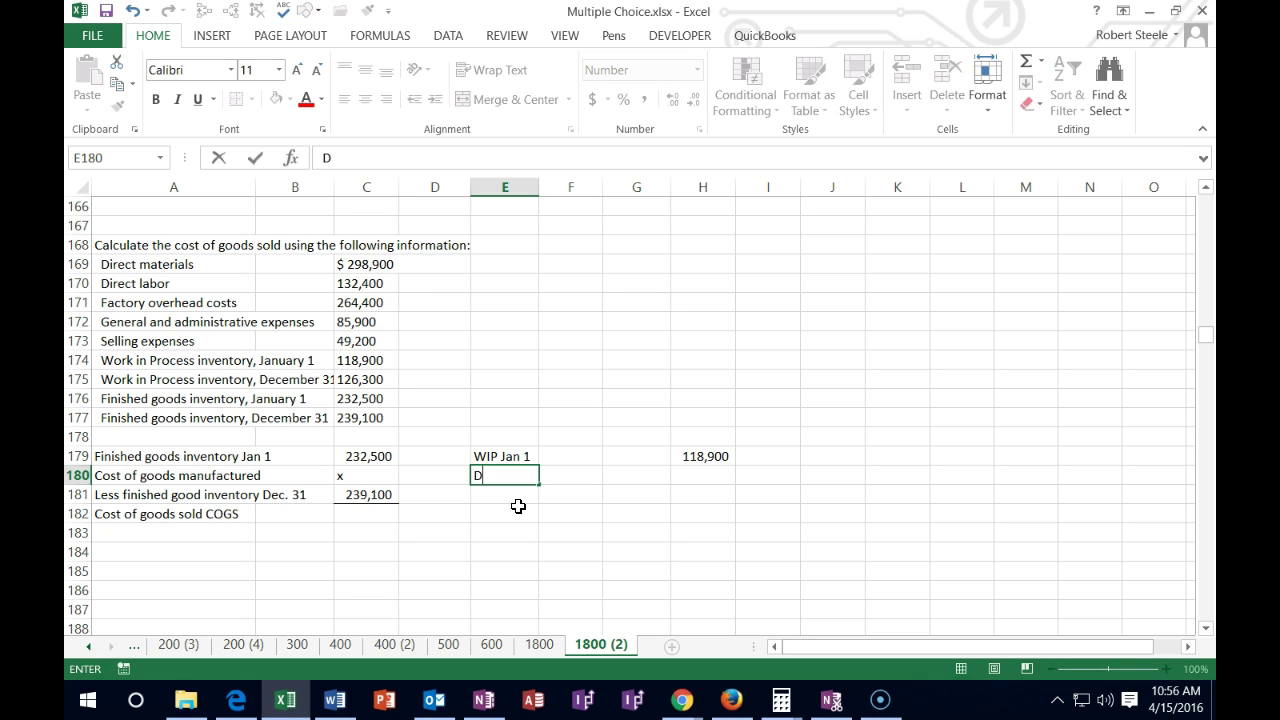
text(irect Materi)
Step: Enter the direct materials amount from the given data, 298,900, in H180
key(Tab)
key(Tab)
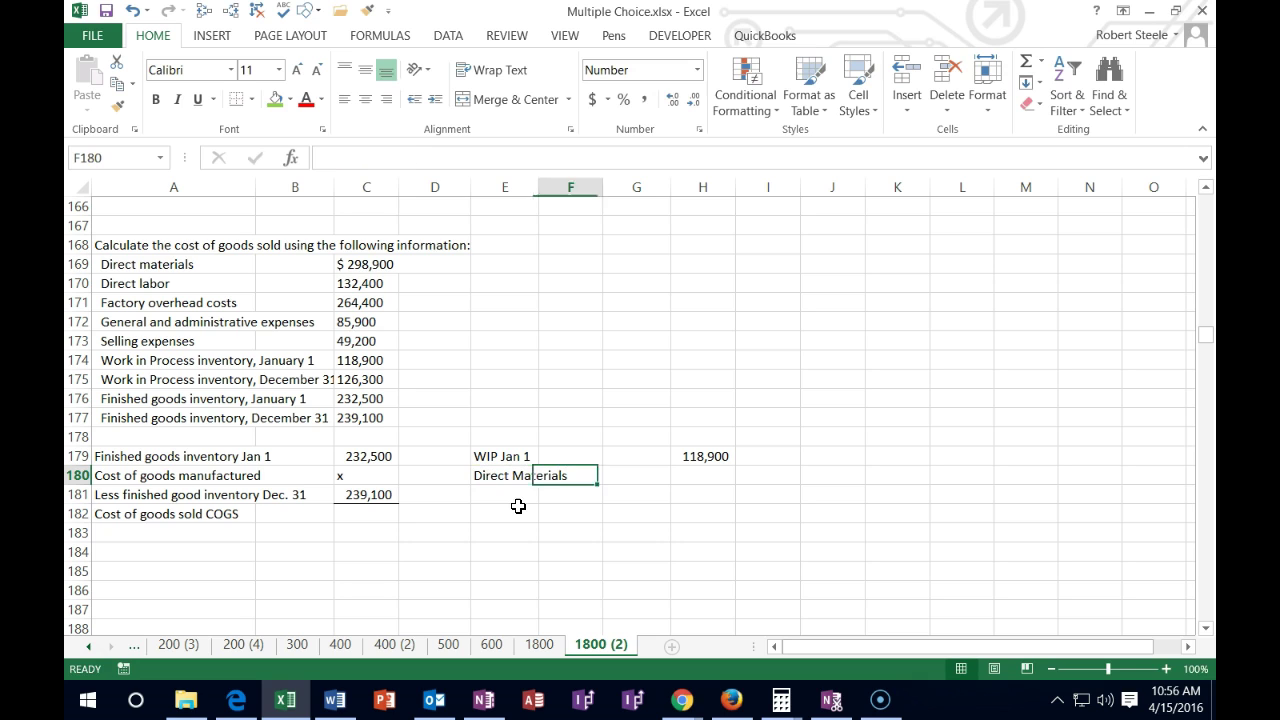
key(Tab)
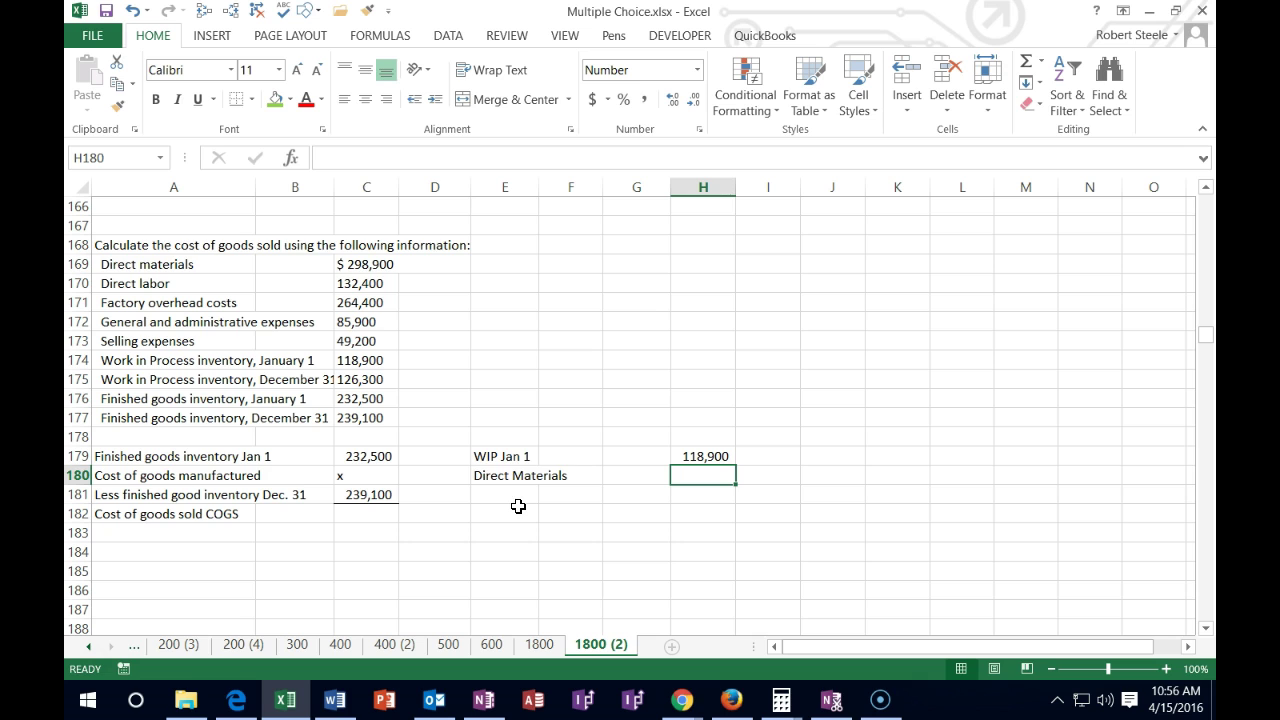
click(374, 265)
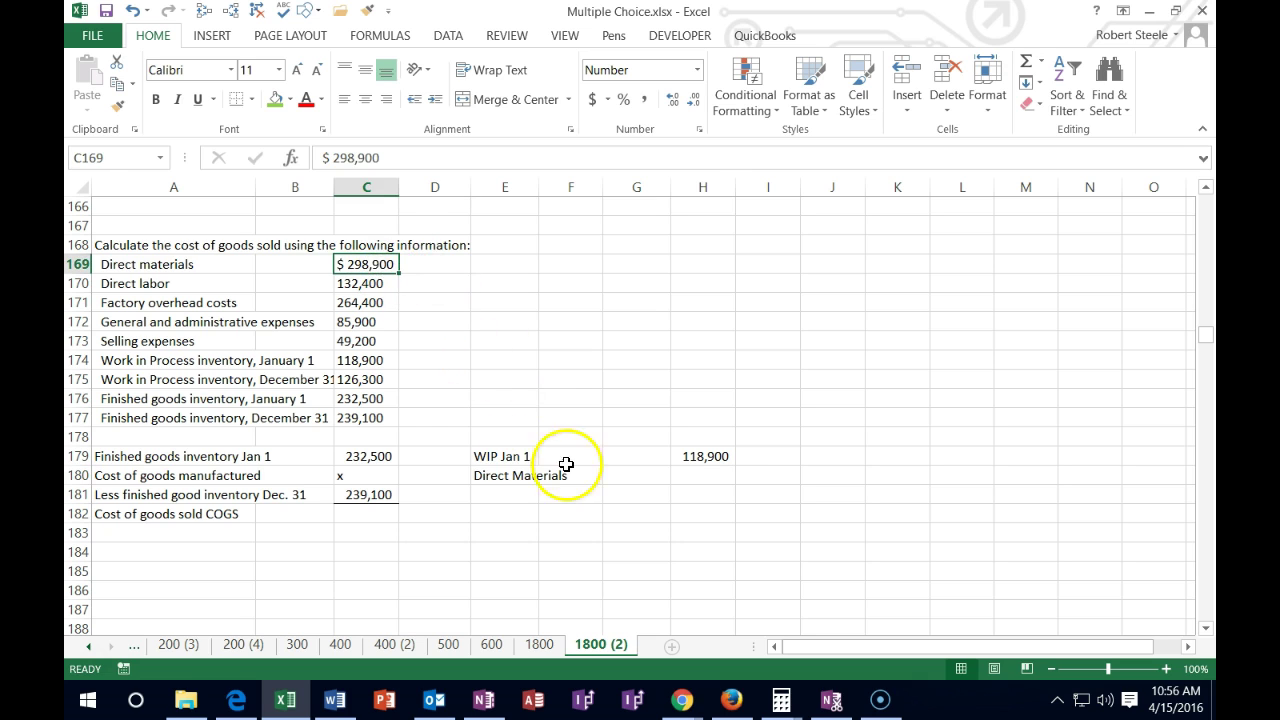
click(703, 476)
text(298,900)
key(Return)
Step: Add the label "Direct Labor" in E181
key(Left)
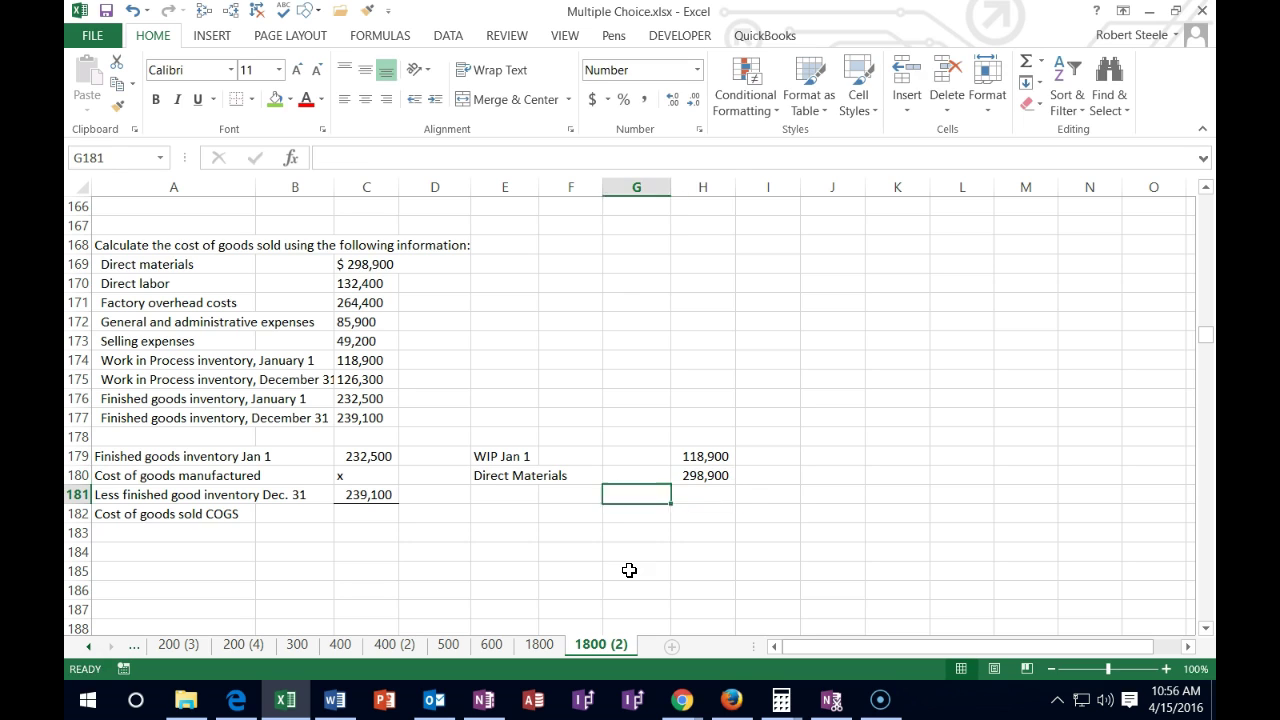
key(Left)
key(Left)
text(Direct)
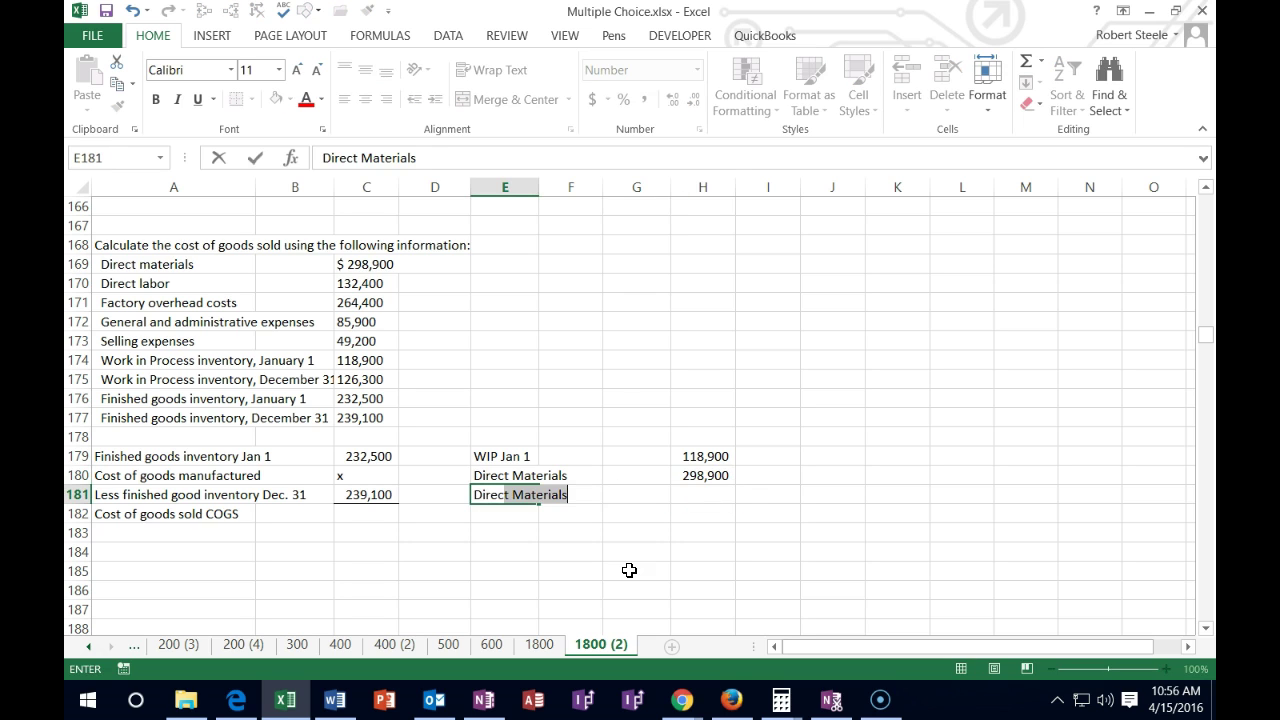
text( Labor)
Step: Enter the direct labor amount from the given data, 132,400, in H181
key(Right)
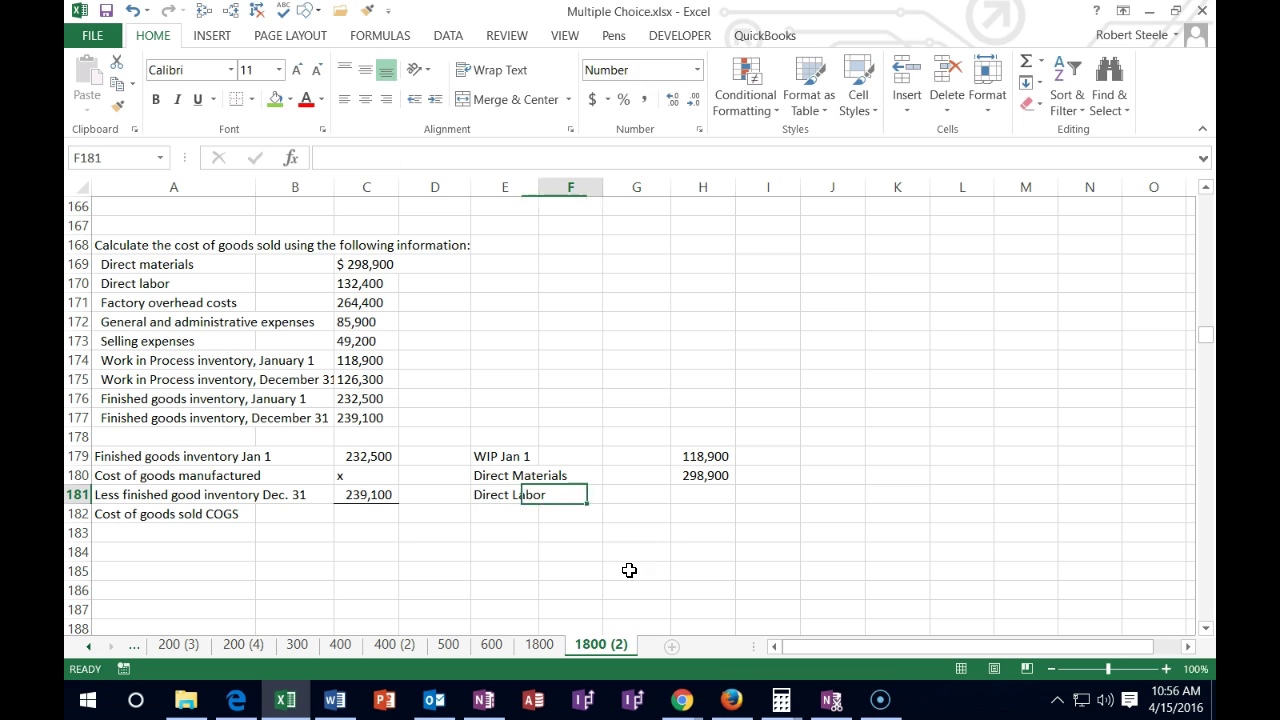
key(Right)
key(Right)
click(365, 281)
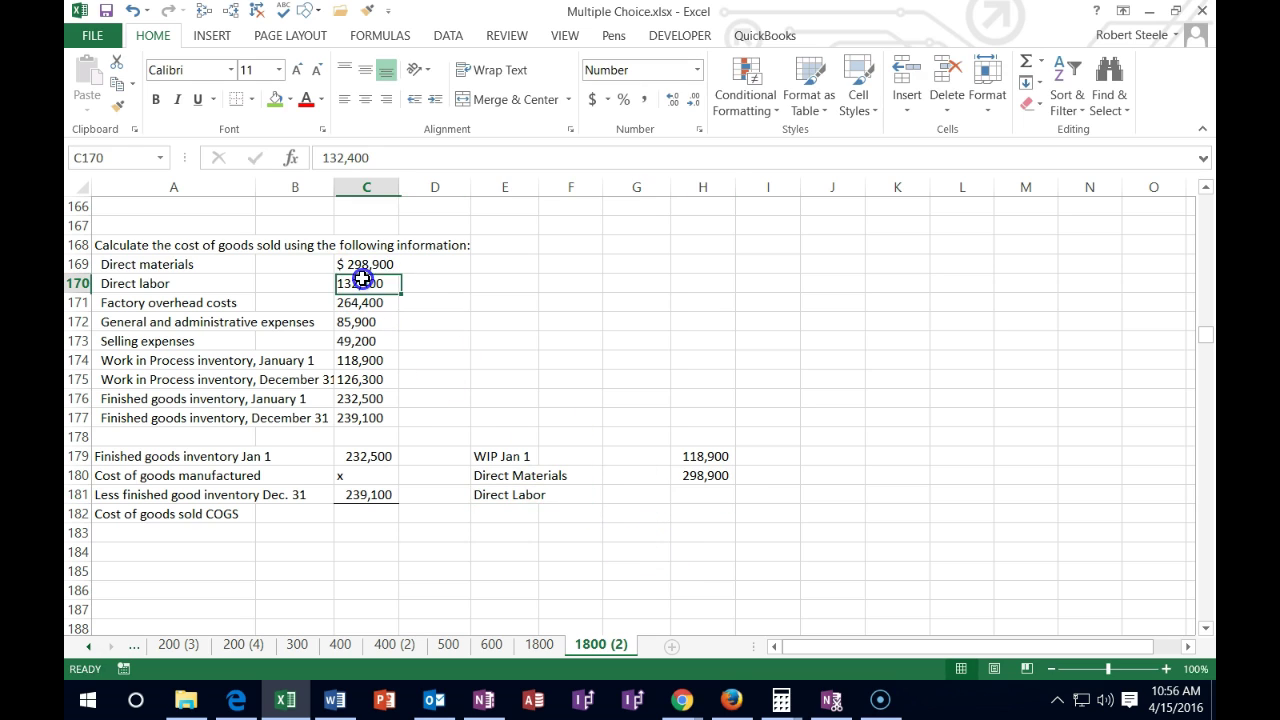
click(680, 495)
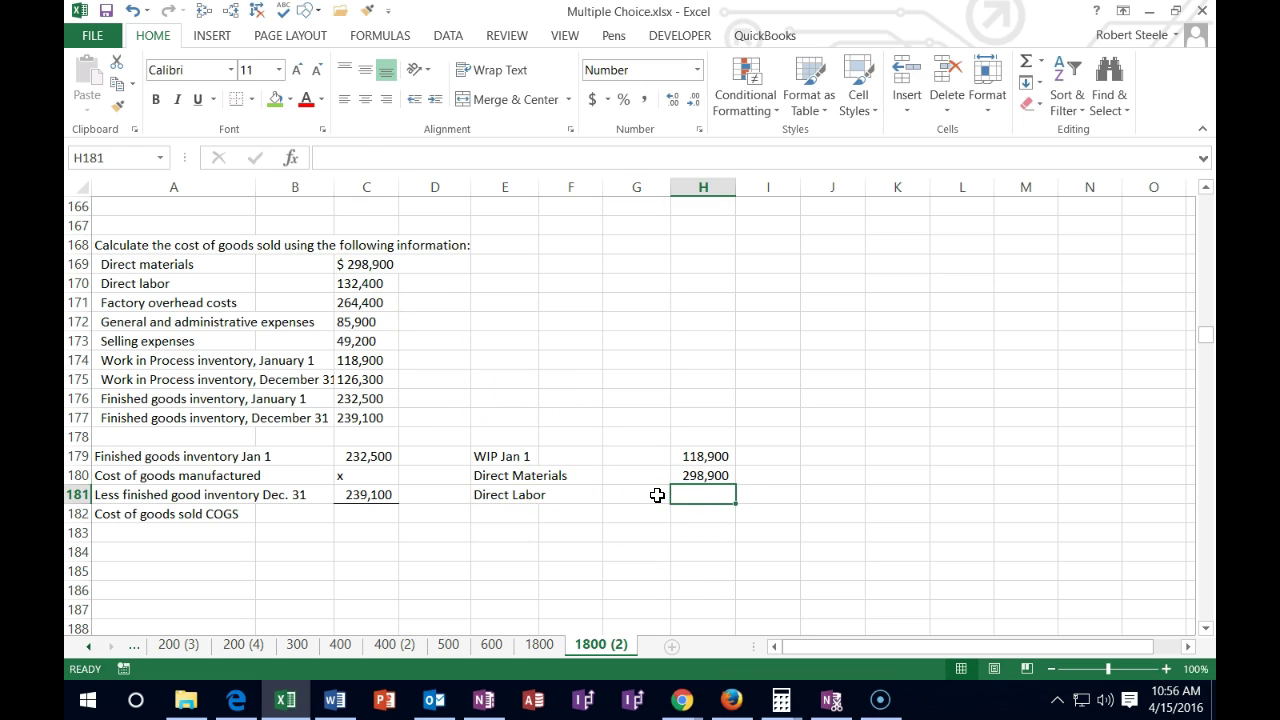
text(1)
text(32,400)
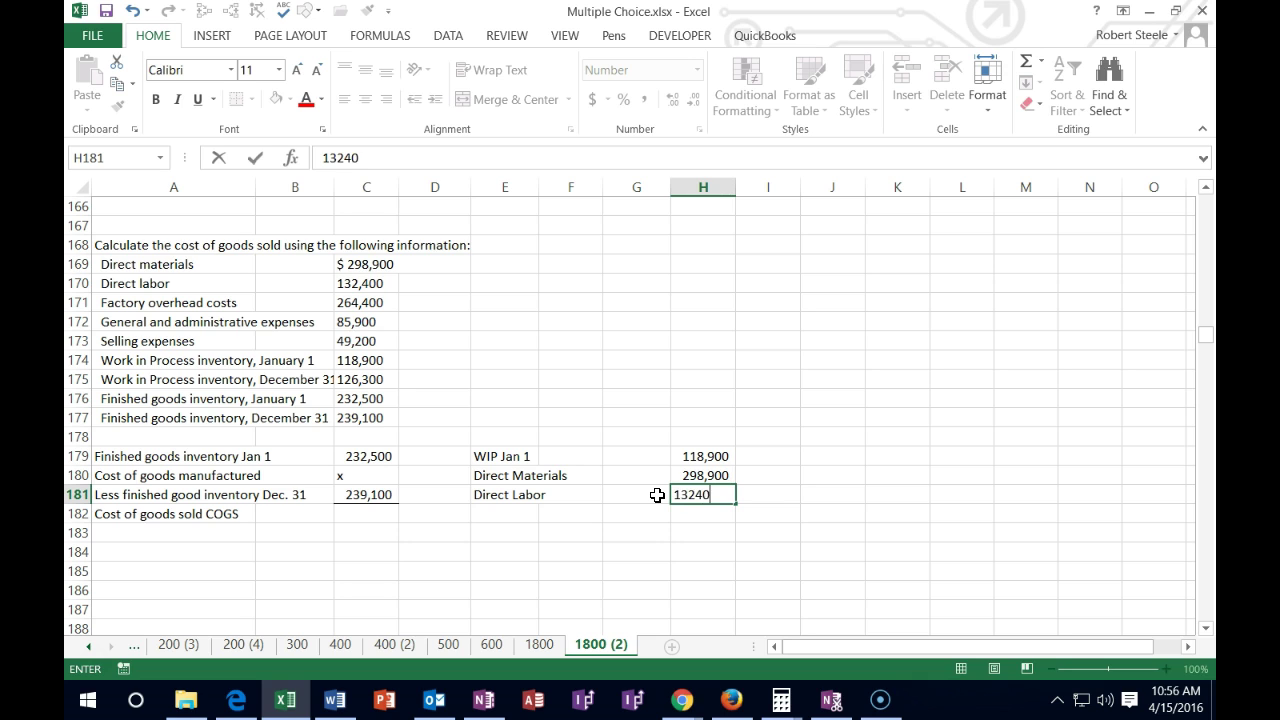
key(Return)
Step: Add the label "Factory overhead cost" in E182
key(Left)
key(Left)
key(Left)
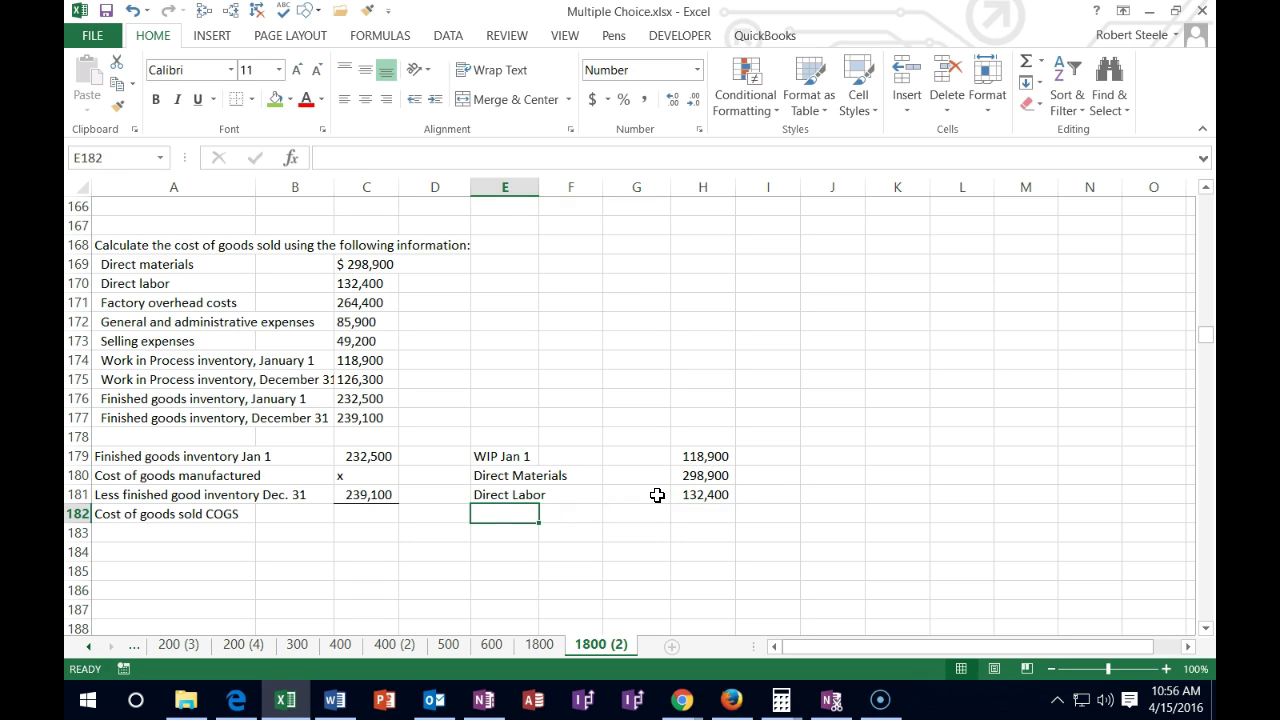
text(Fa)
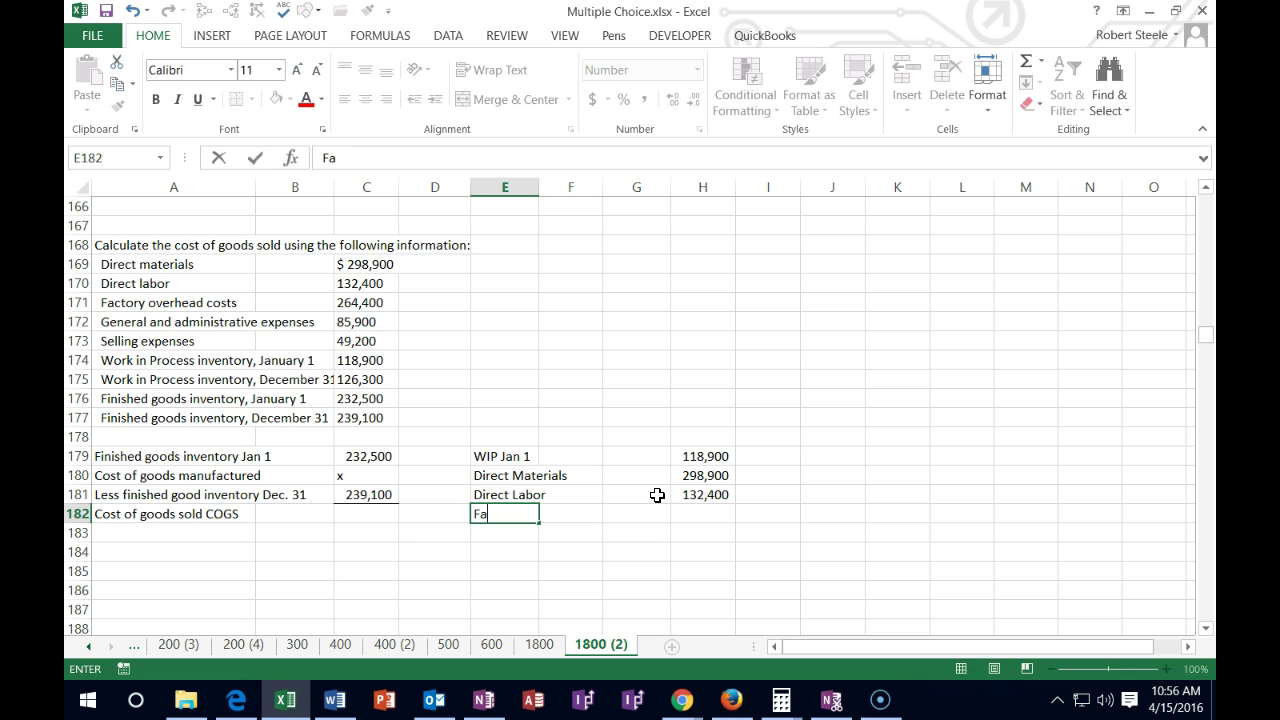
text(ctory overhead cost)
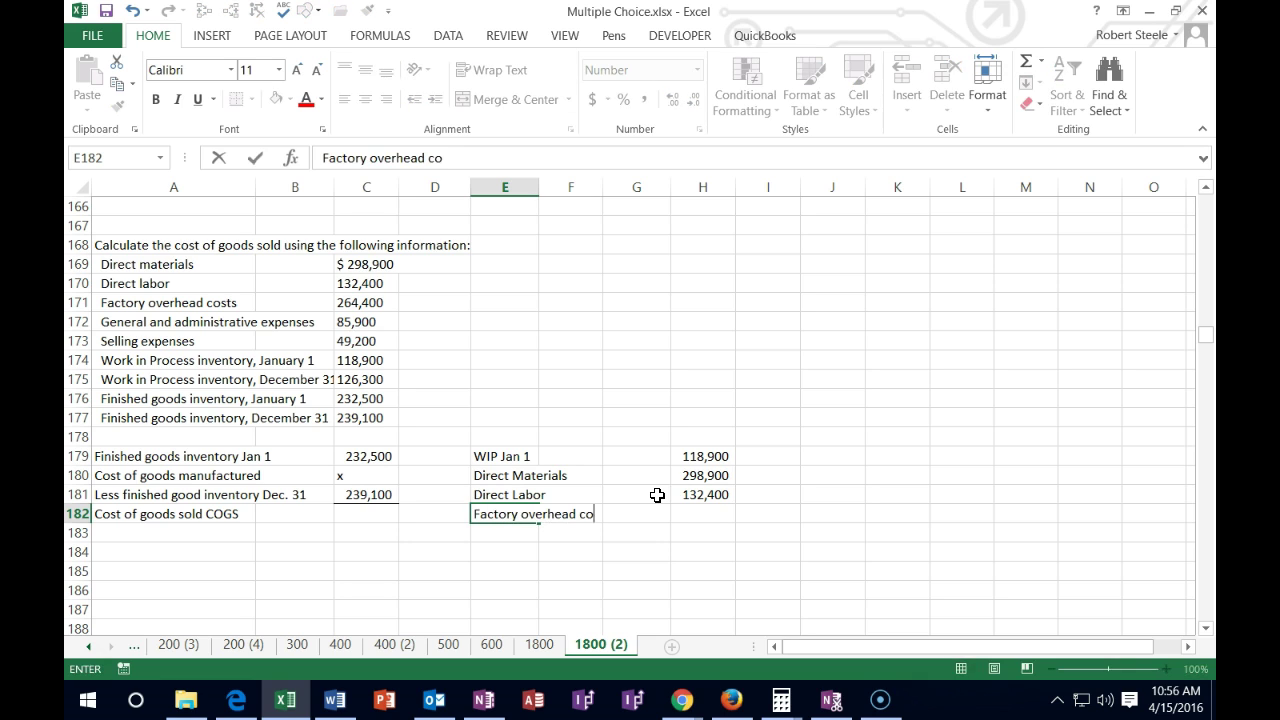
Step: Enter the factory overhead amount from the given data, 264,400, in H182
key(Right)
key(Right)
key(Right)
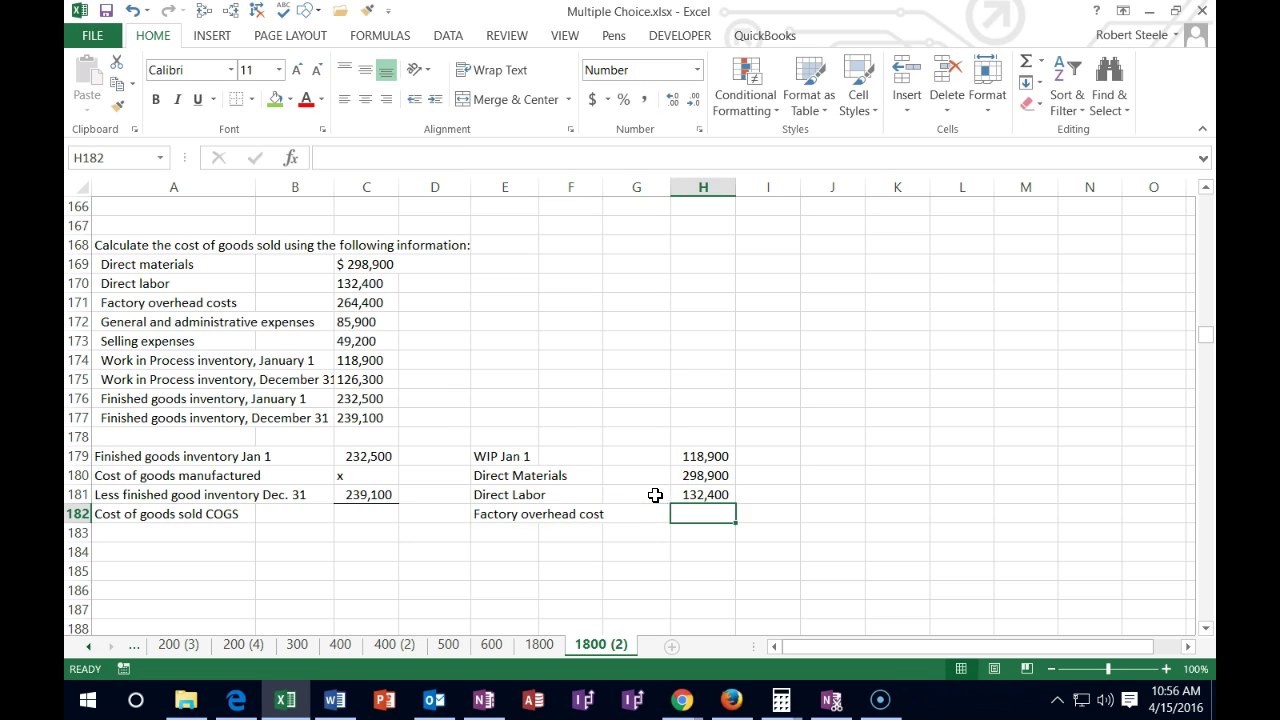
click(370, 303)
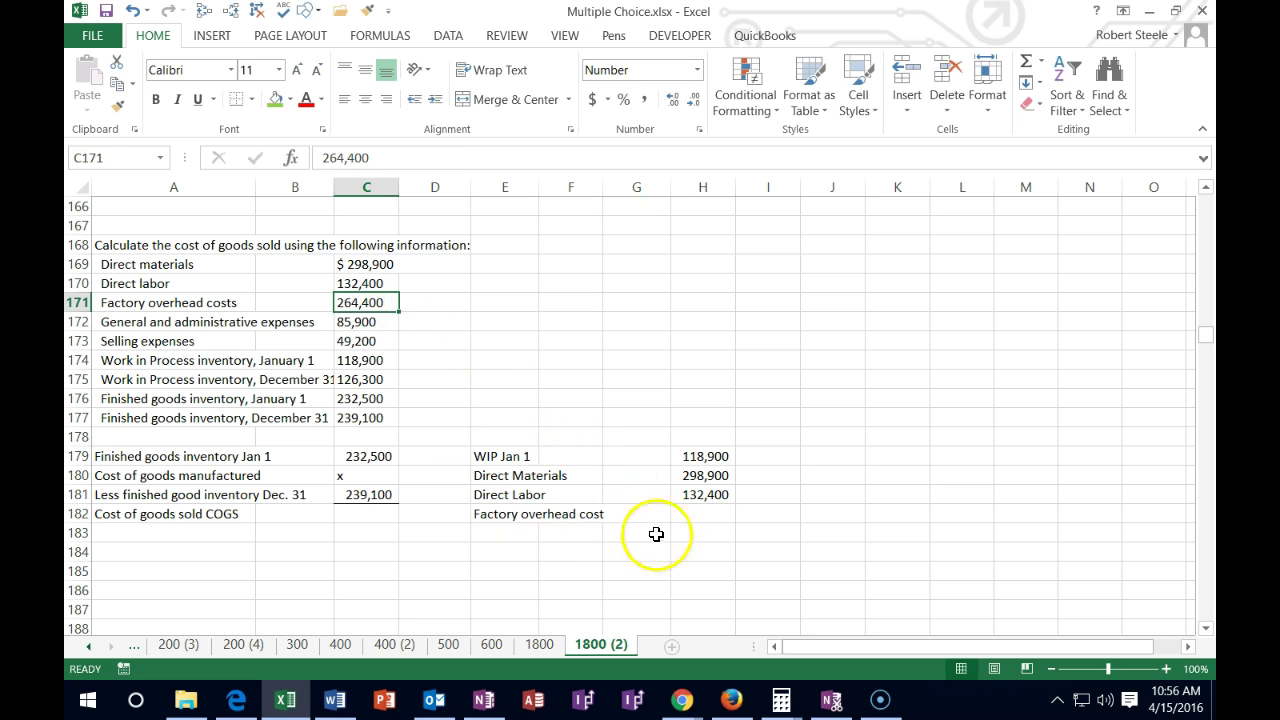
click(702, 514)
text(264,400)
key(Return)
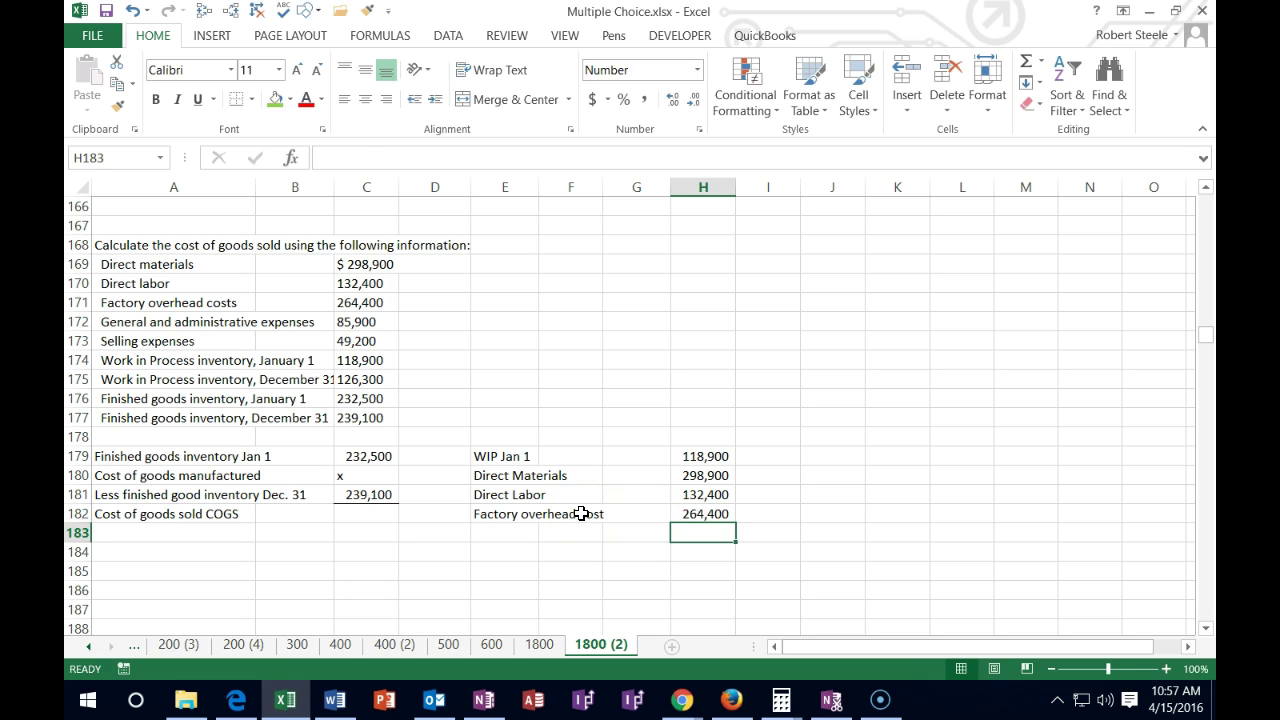
Step: Skip the administrative and selling expenses and add the label "less WIP Dec 31" in E183
click(194, 322)
key(Down)
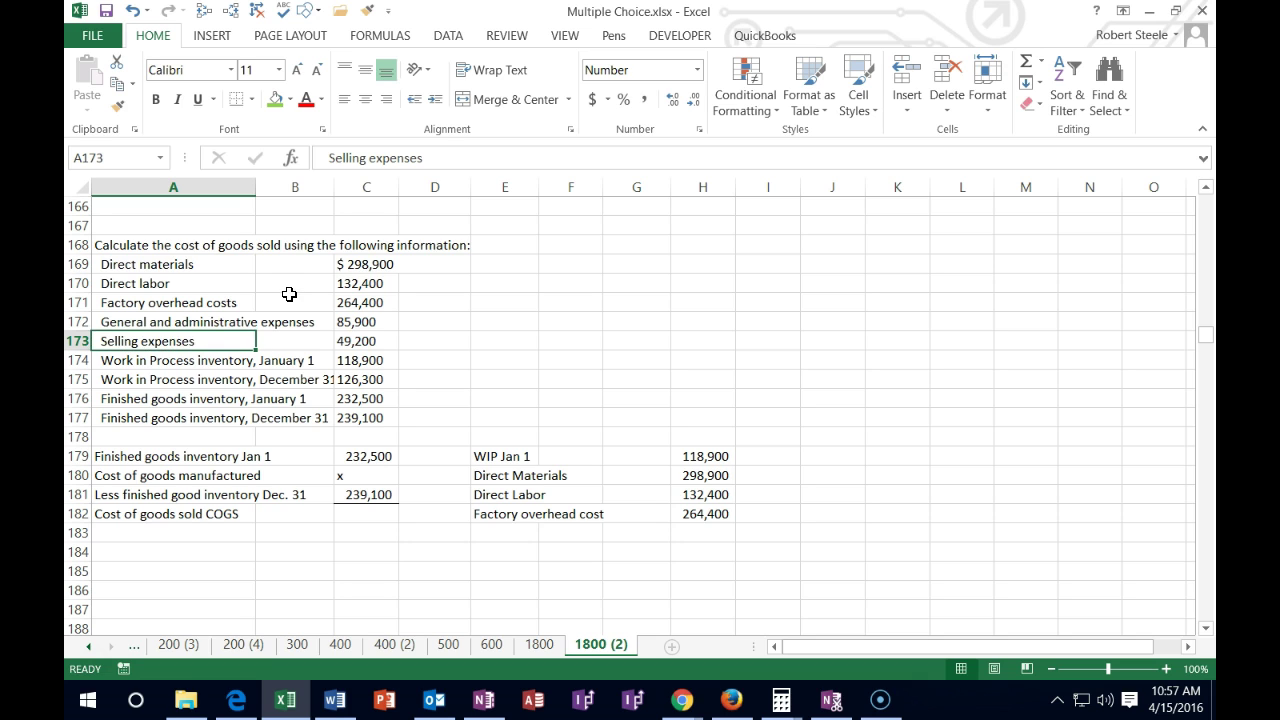
click(500, 528)
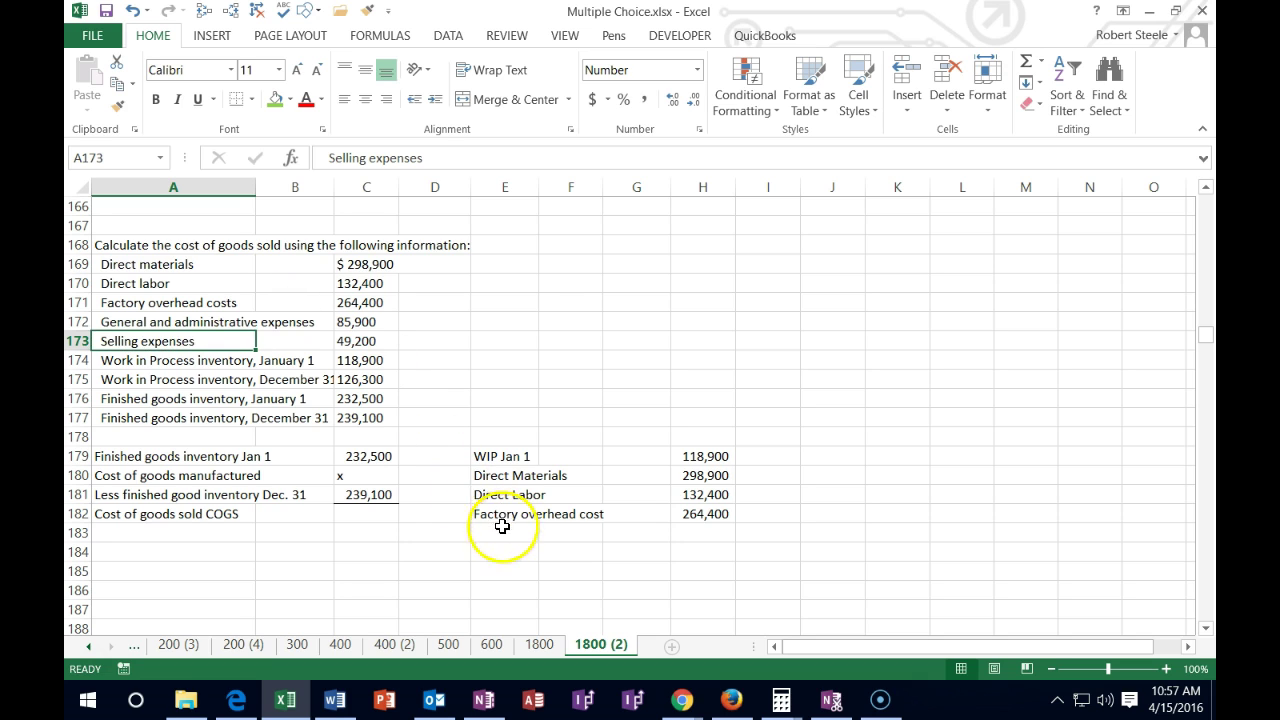
text(W)
key(BackSpace)
key(BackSpace)
text(less WIP Dec 3)
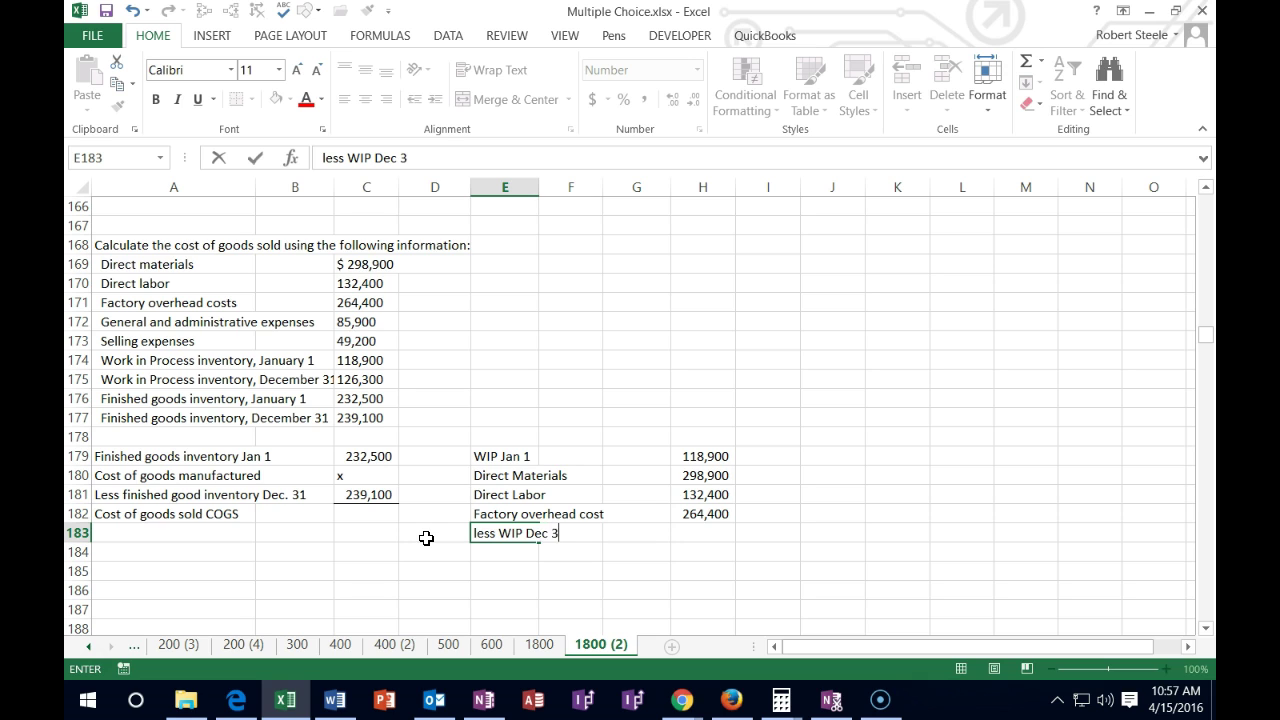
Step: Enter the December 31 work in process amount from the given data, 126,300, in H183
key(Tab)
key(Tab)
key(Tab)
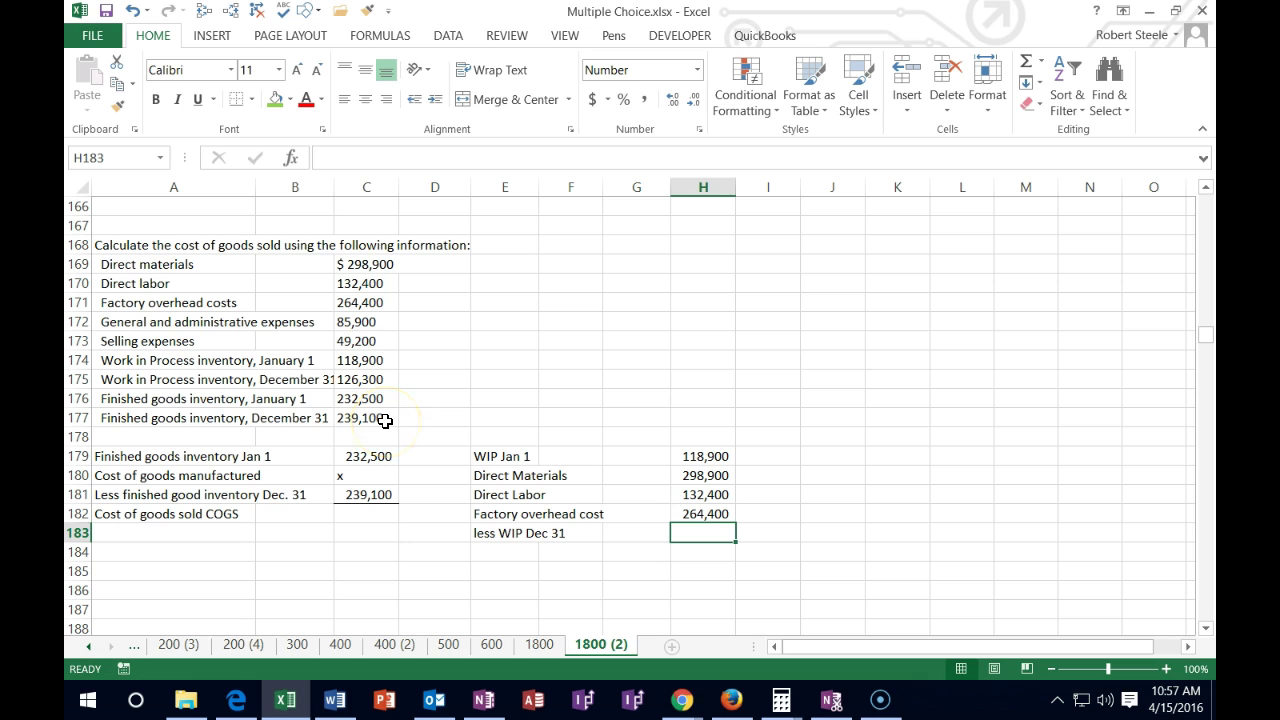
click(370, 381)
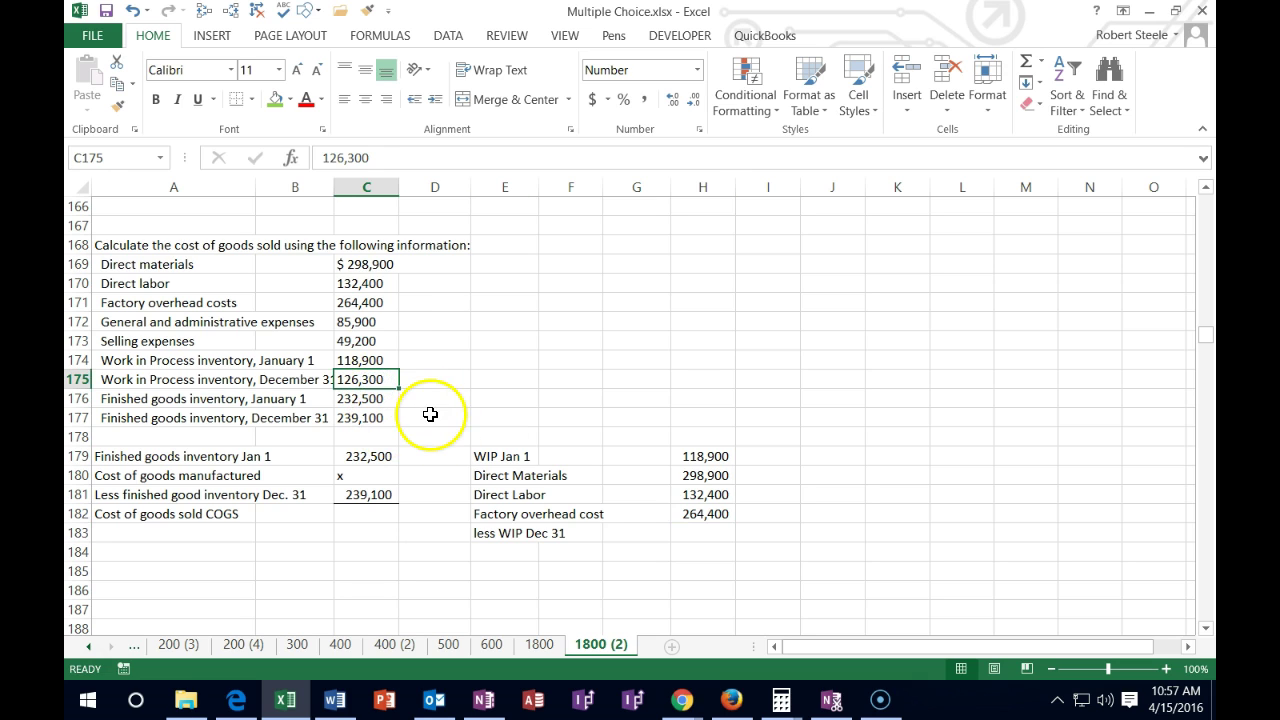
click(728, 533)
text(12600)
key(Return)
key(Up)
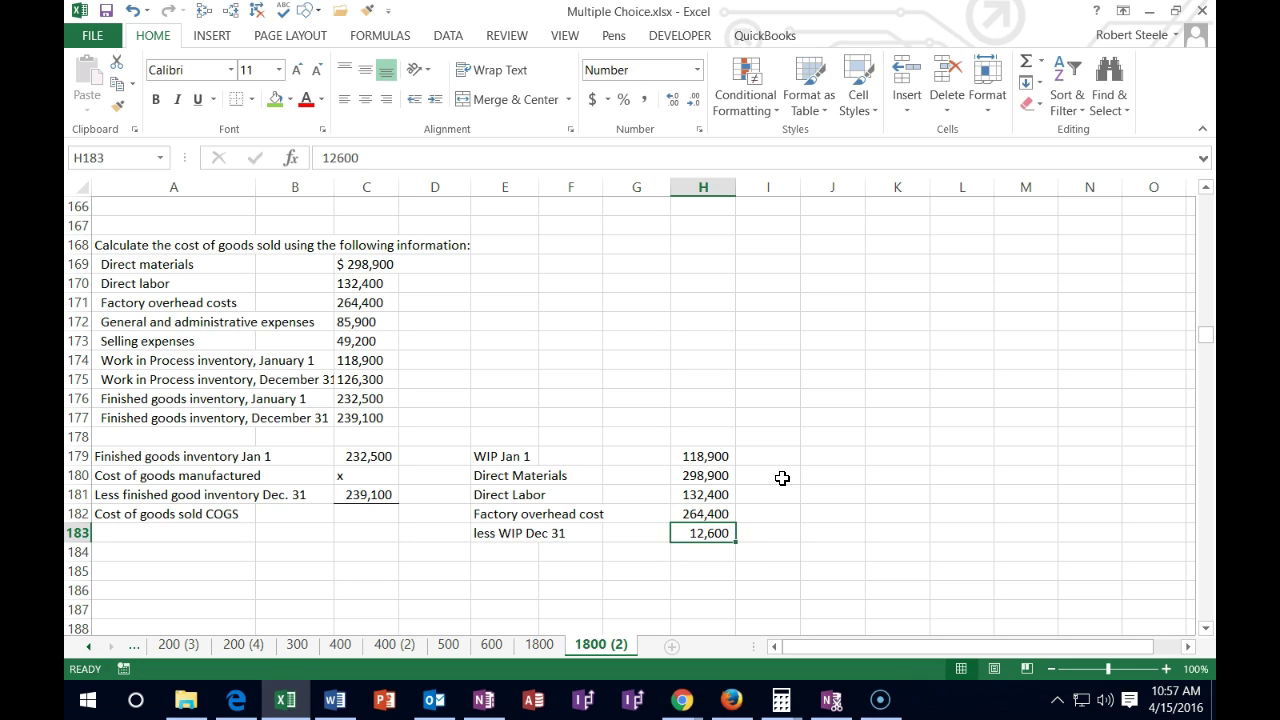
text(126,30)
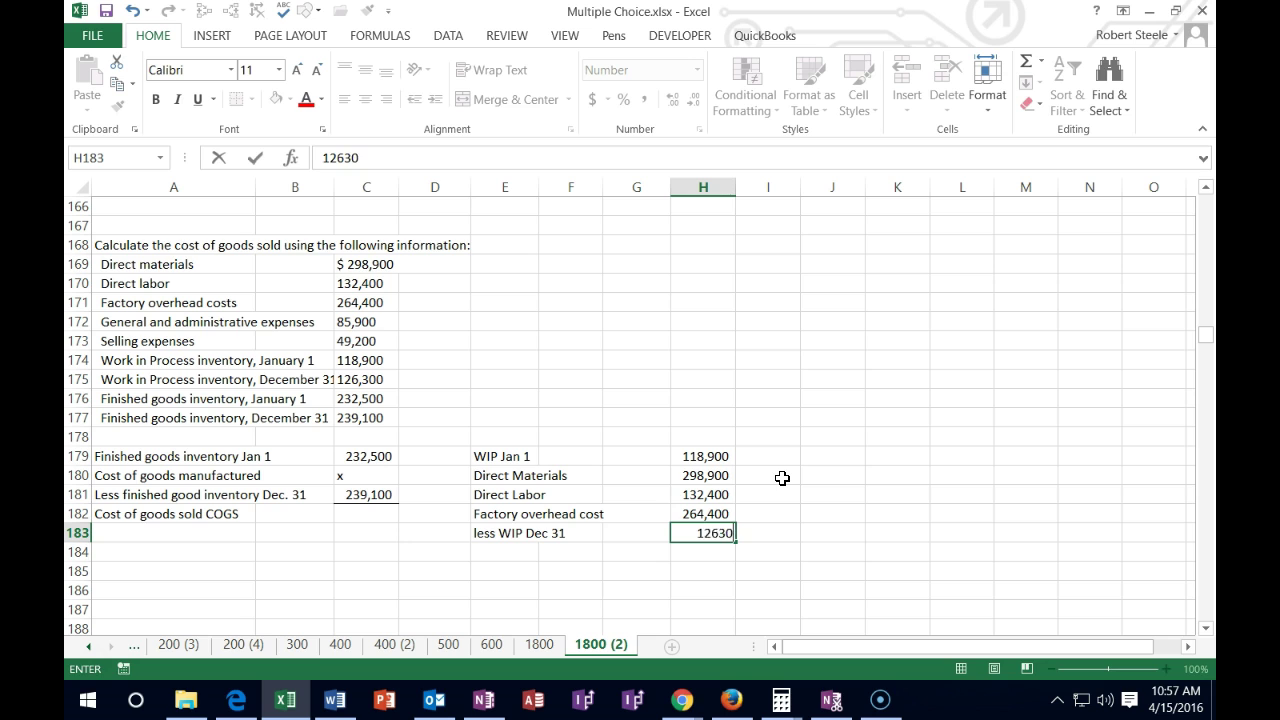
text(0)
key(Return)
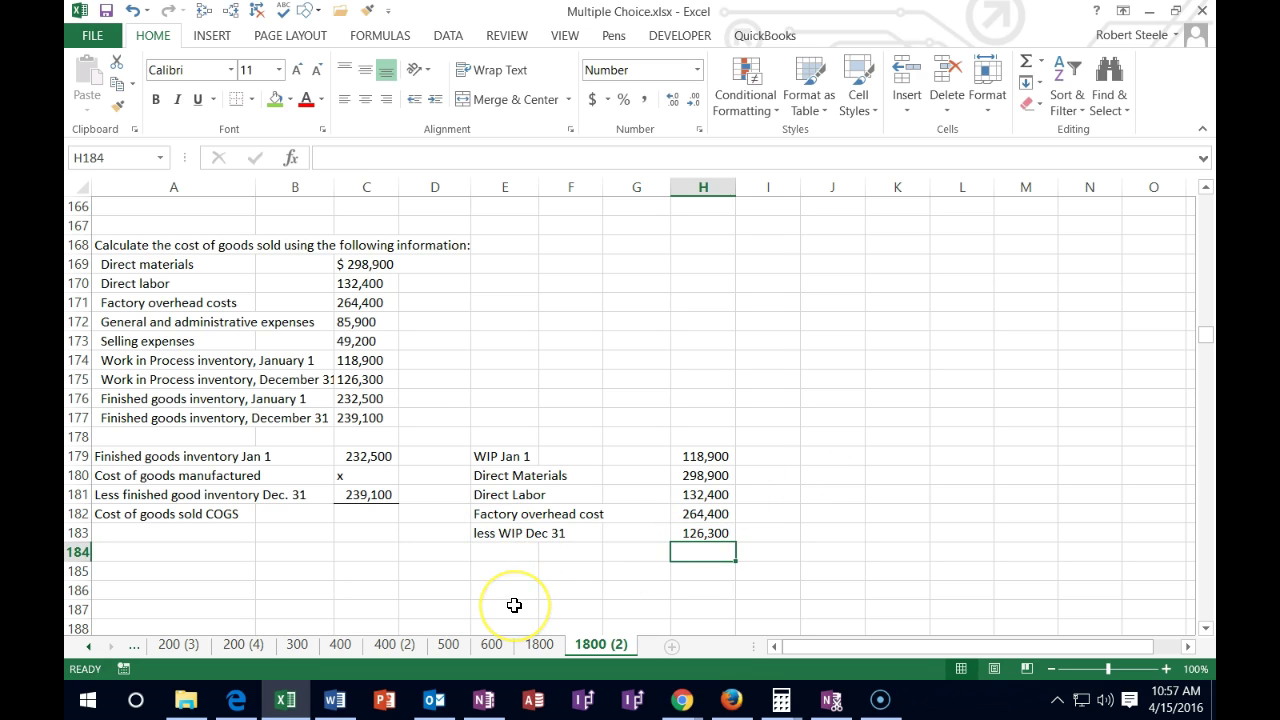
Step: Calculate the cost of goods manufactured in H184 with the formula =H179+H180+H181+H182-H183
text(=)
click(683, 457)
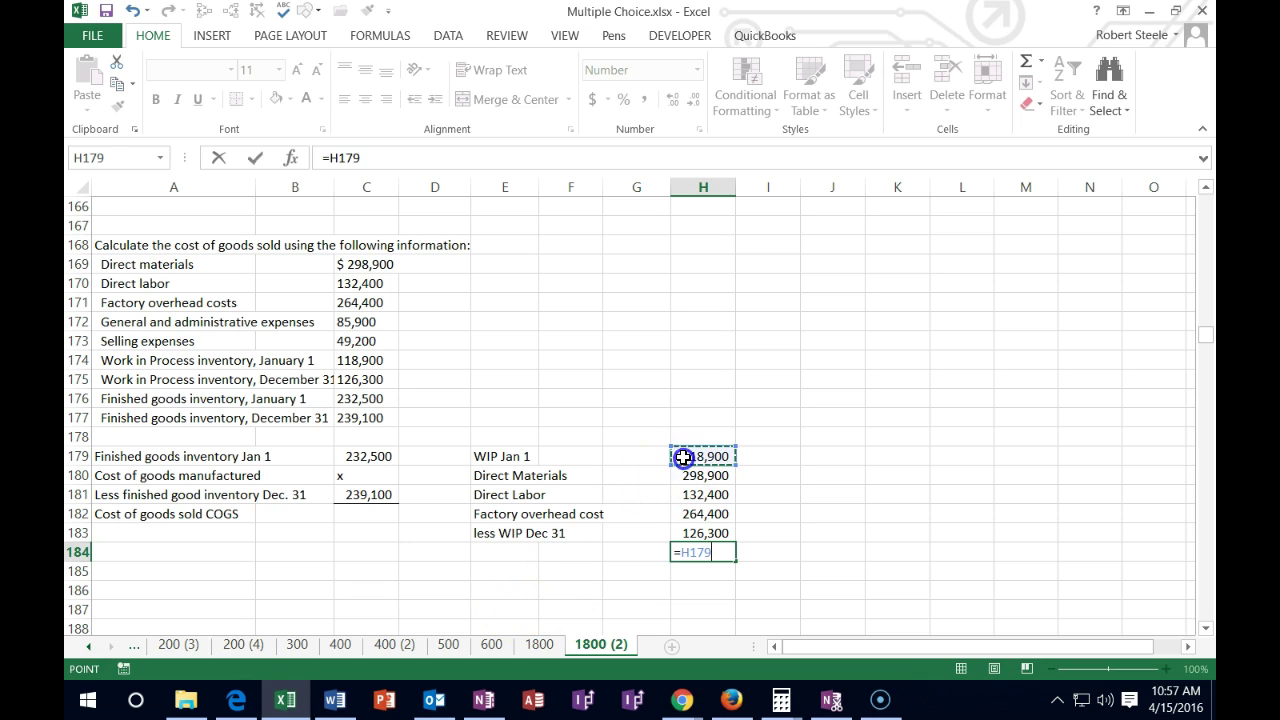
text(+)
click(712, 476)
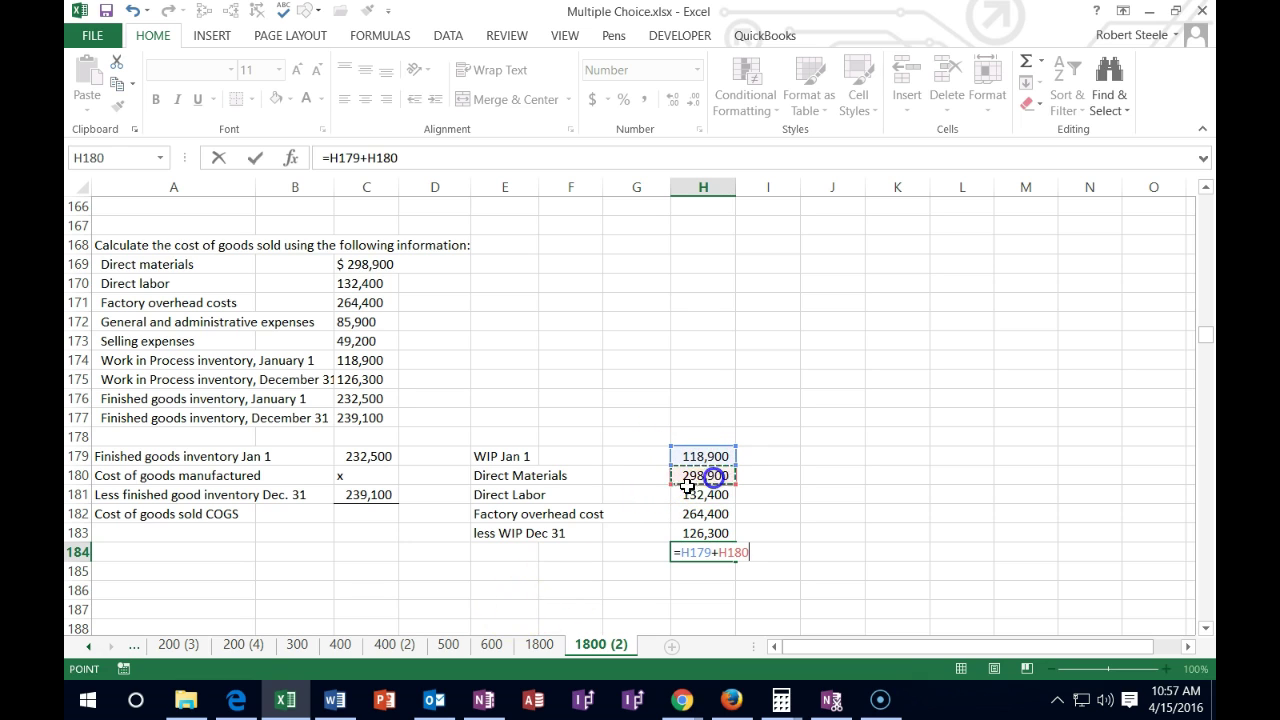
text(+)
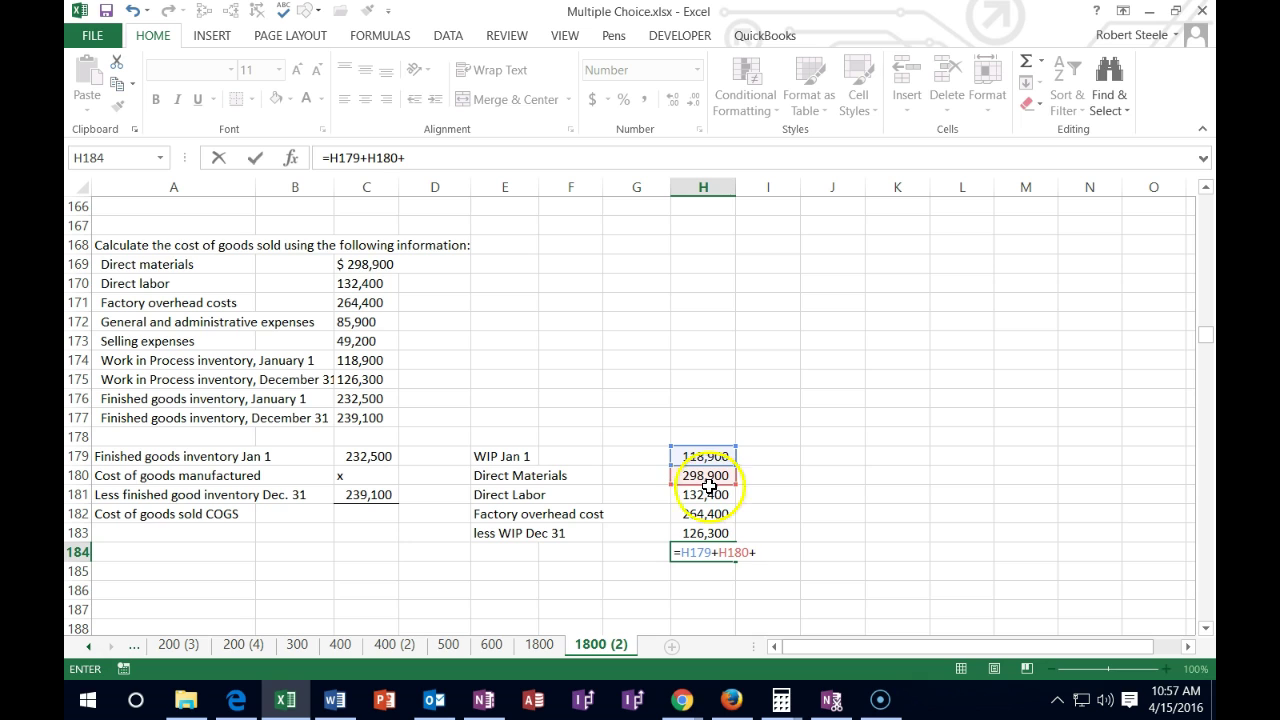
click(707, 494)
text(+)
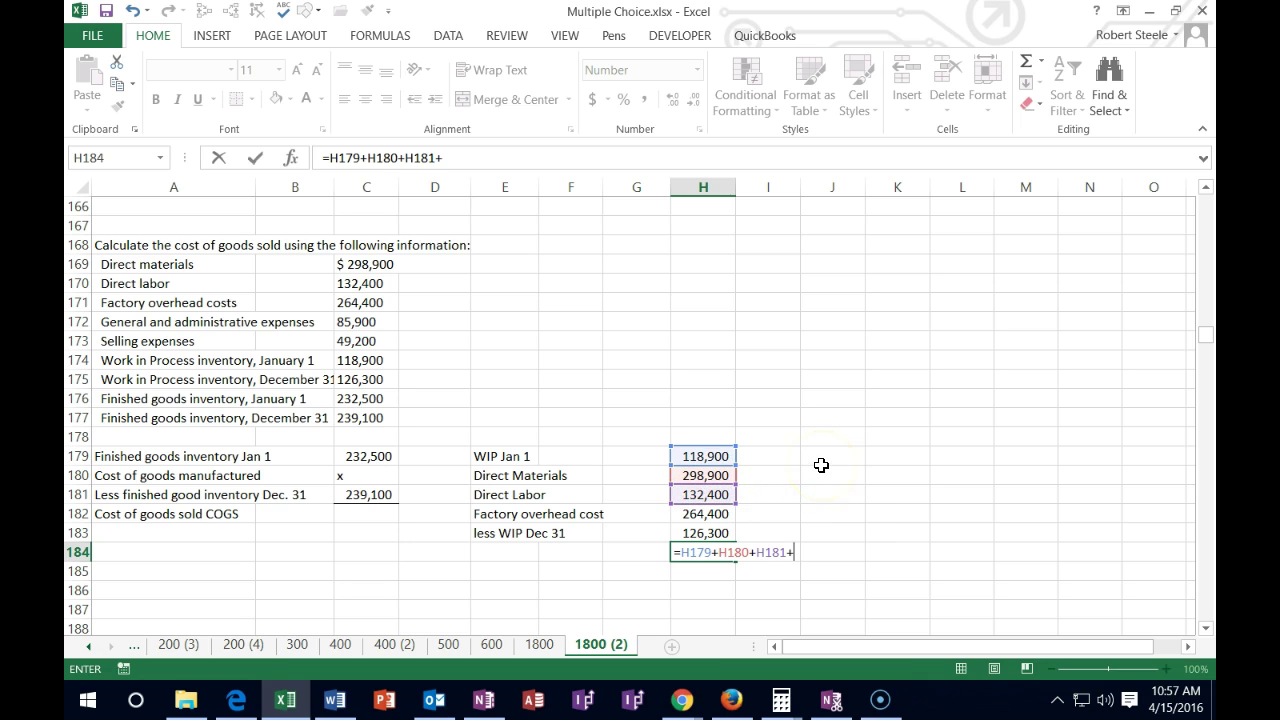
click(703, 514)
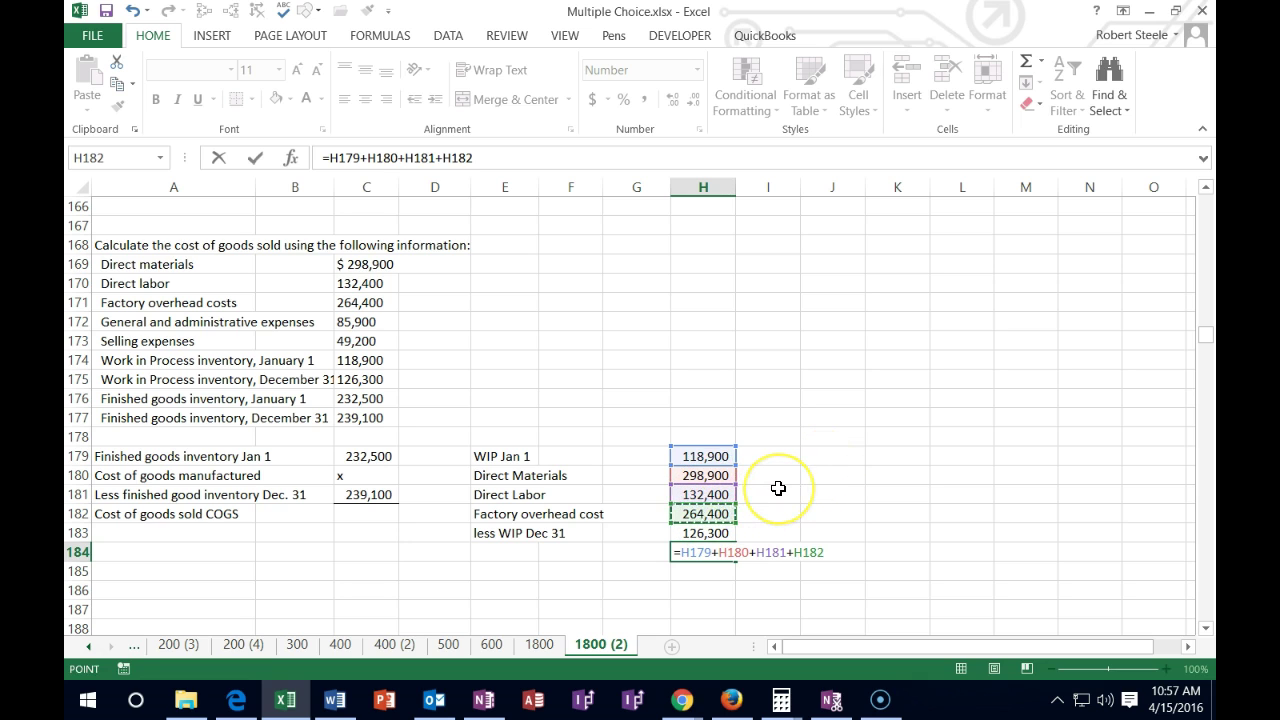
text(-)
click(709, 533)
key(Return)
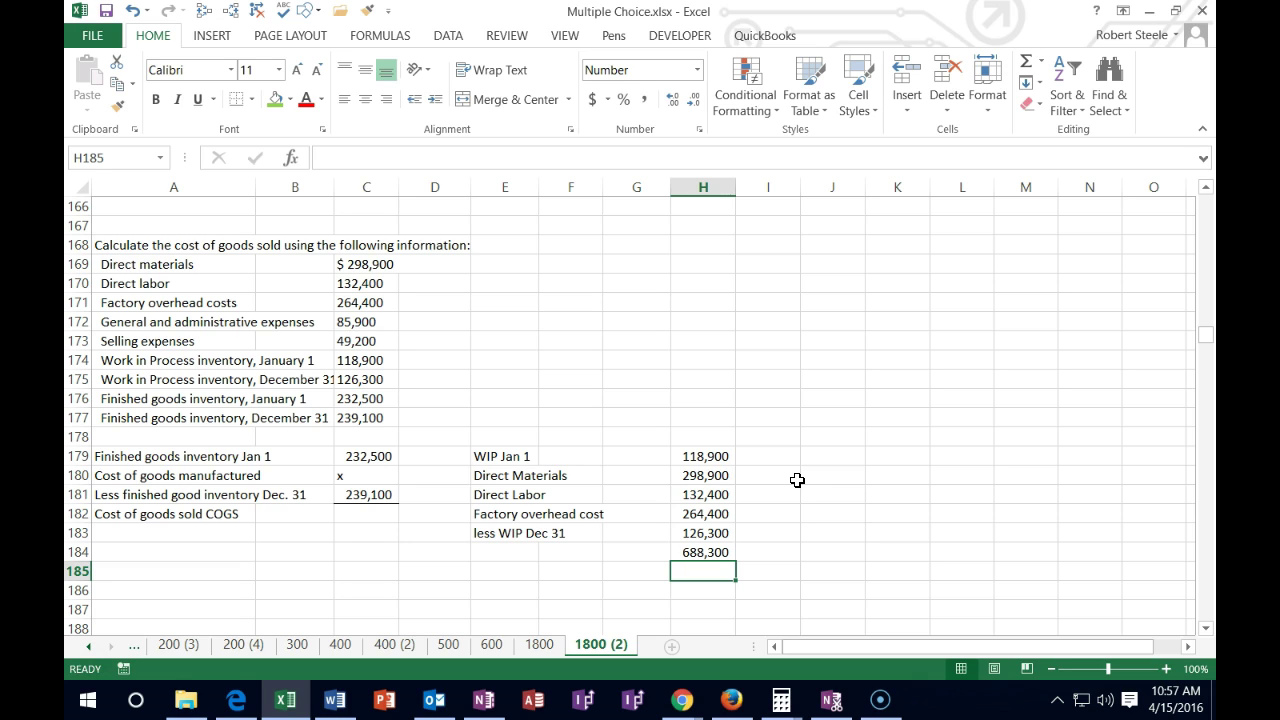
Step: Replace the x placeholder in C180 with a link to the cost of goods manufactured total, =H184
key(Left)
key(Left)
key(Left)
key(Left)
key(Left)
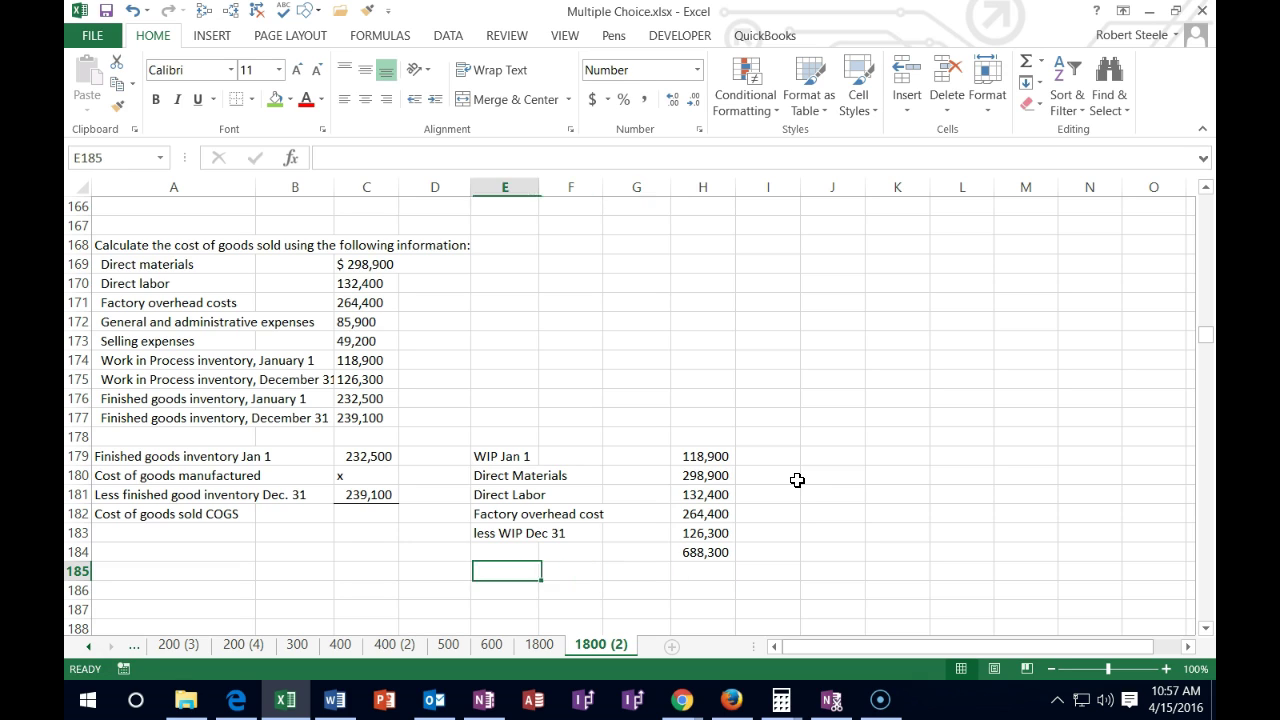
key(Up)
key(Up)
key(Up)
key(Up)
key(Up)
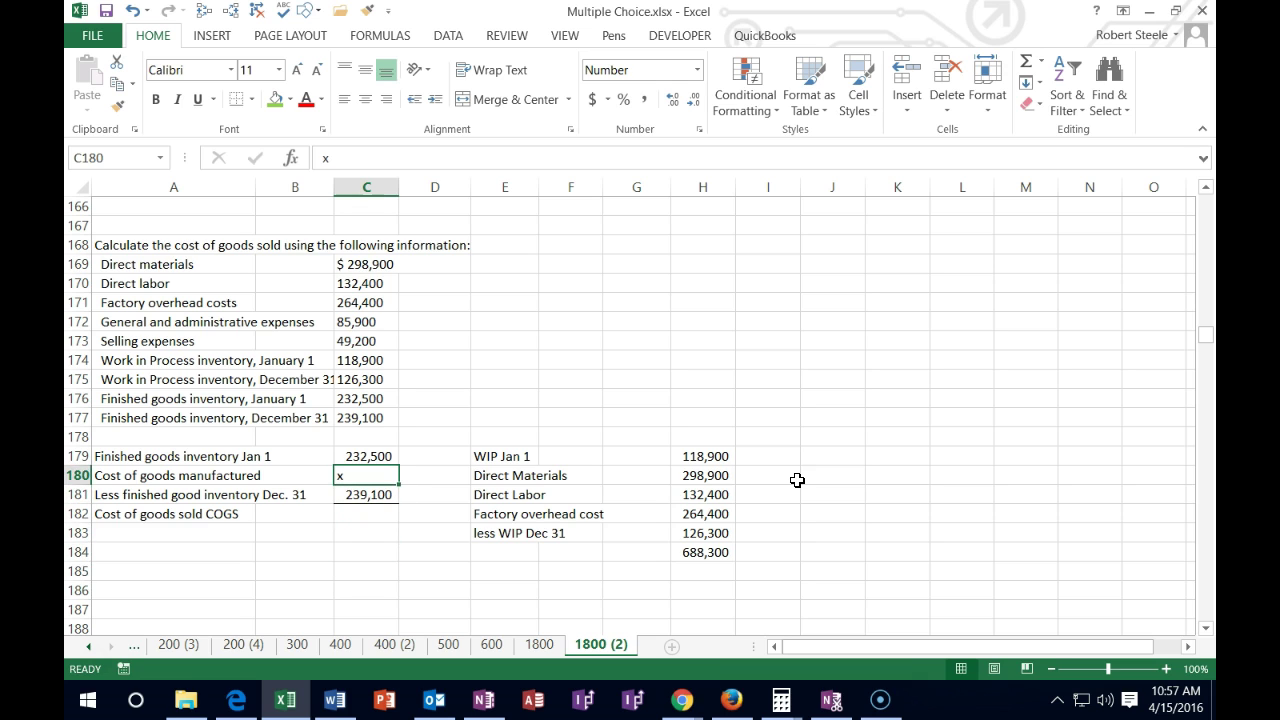
text(=)
click(694, 551)
key(Return)
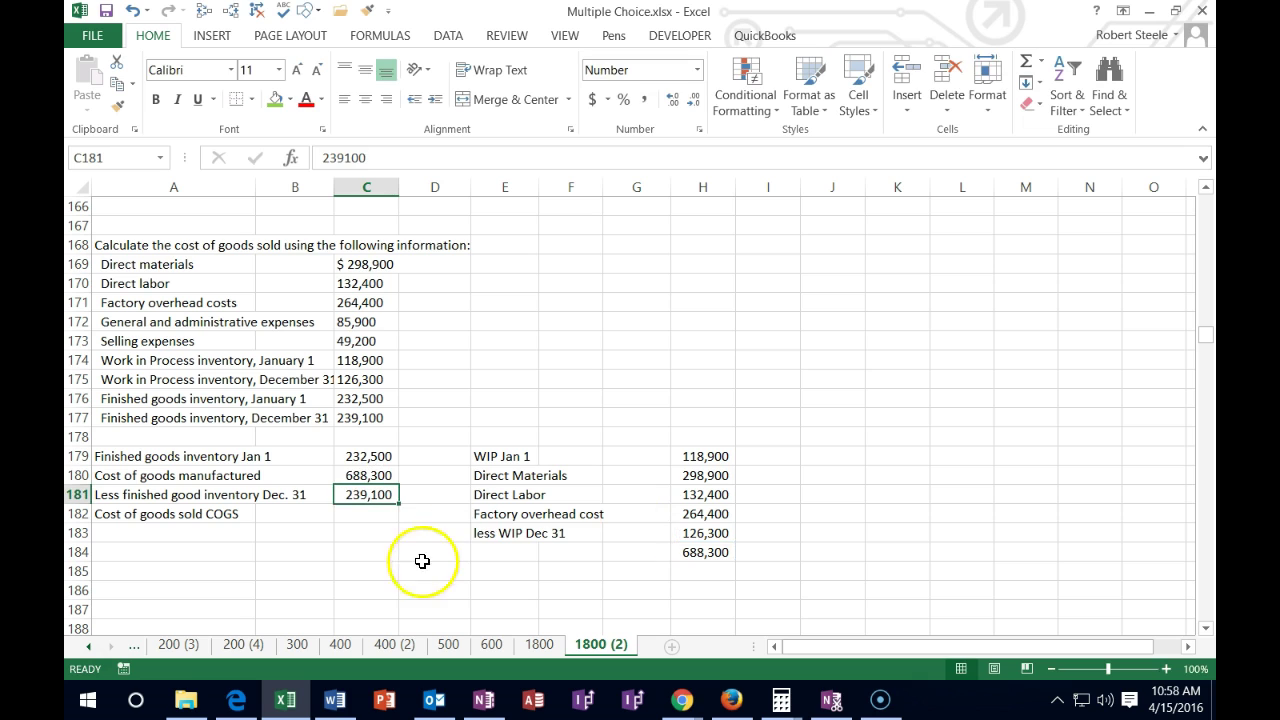
Step: Label the manufactured cost total by linking E184 to the "Cost of goods manufactured" label with =A180
click(490, 547)
text(=)
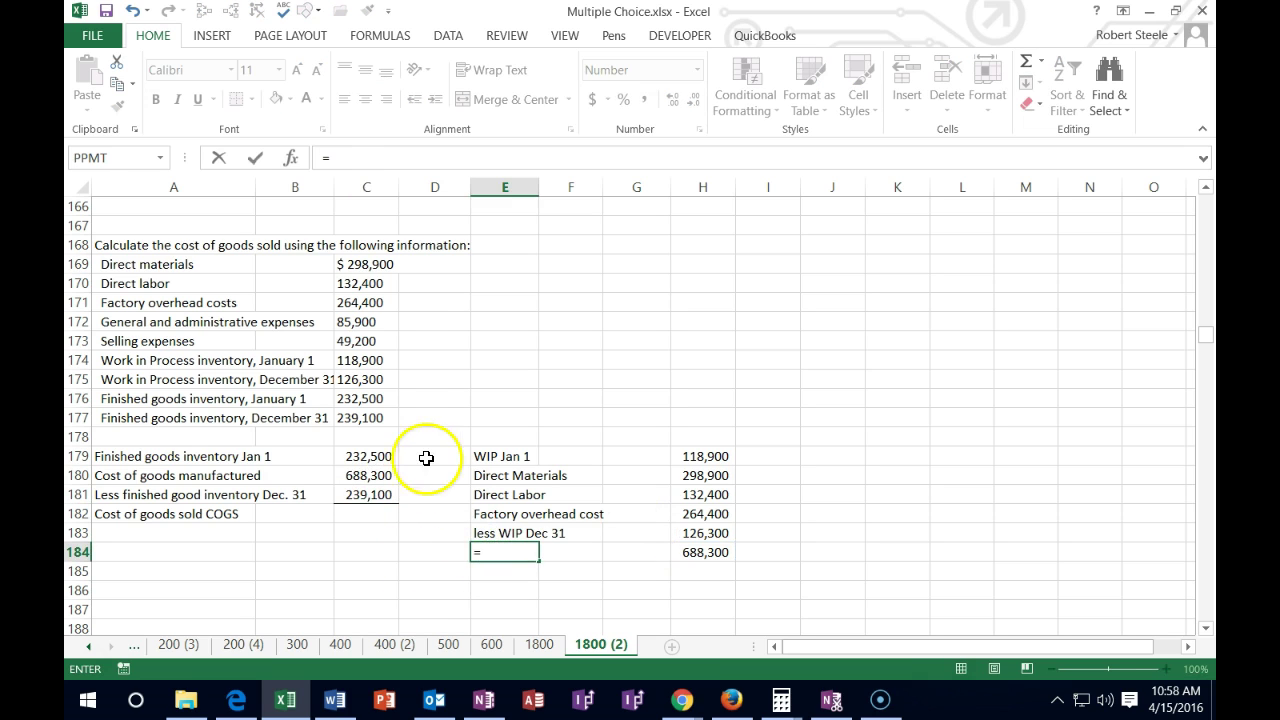
click(168, 475)
key(Return)
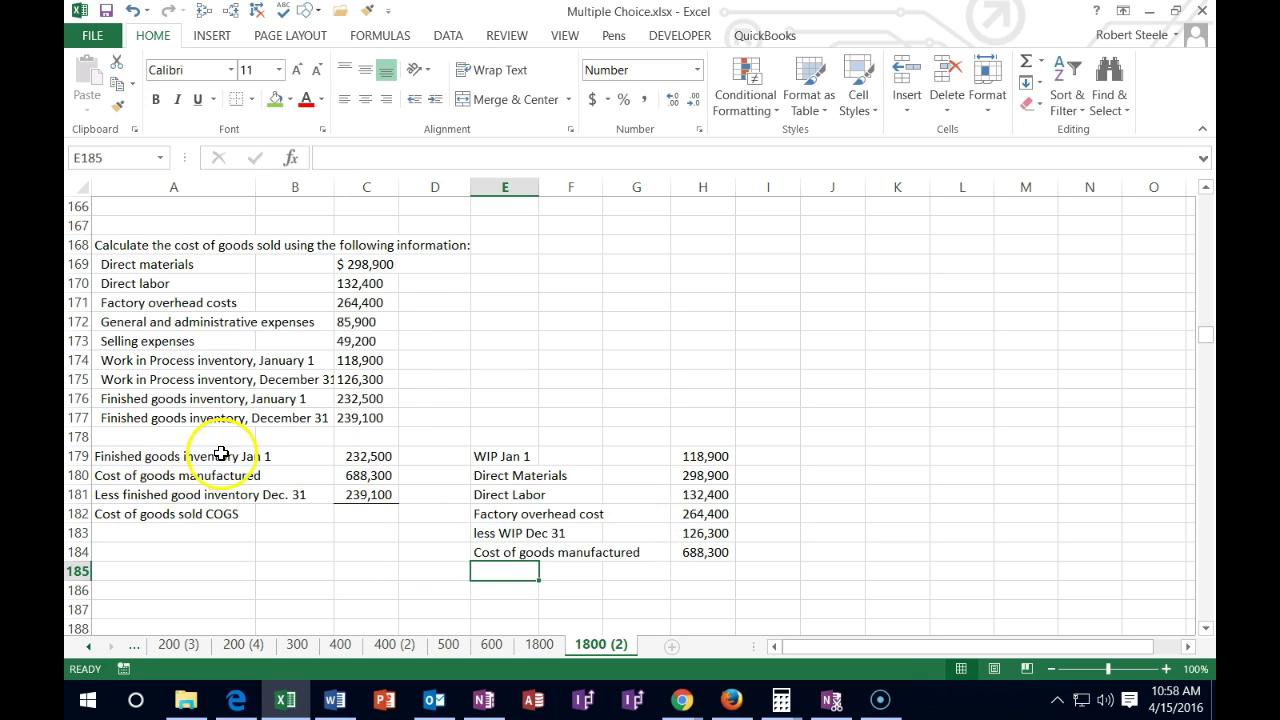
Step: Highlight both "Cost of goods manufactured" labels, A180 and E184, with a green fill
right_click(205, 478)
click(282, 528)
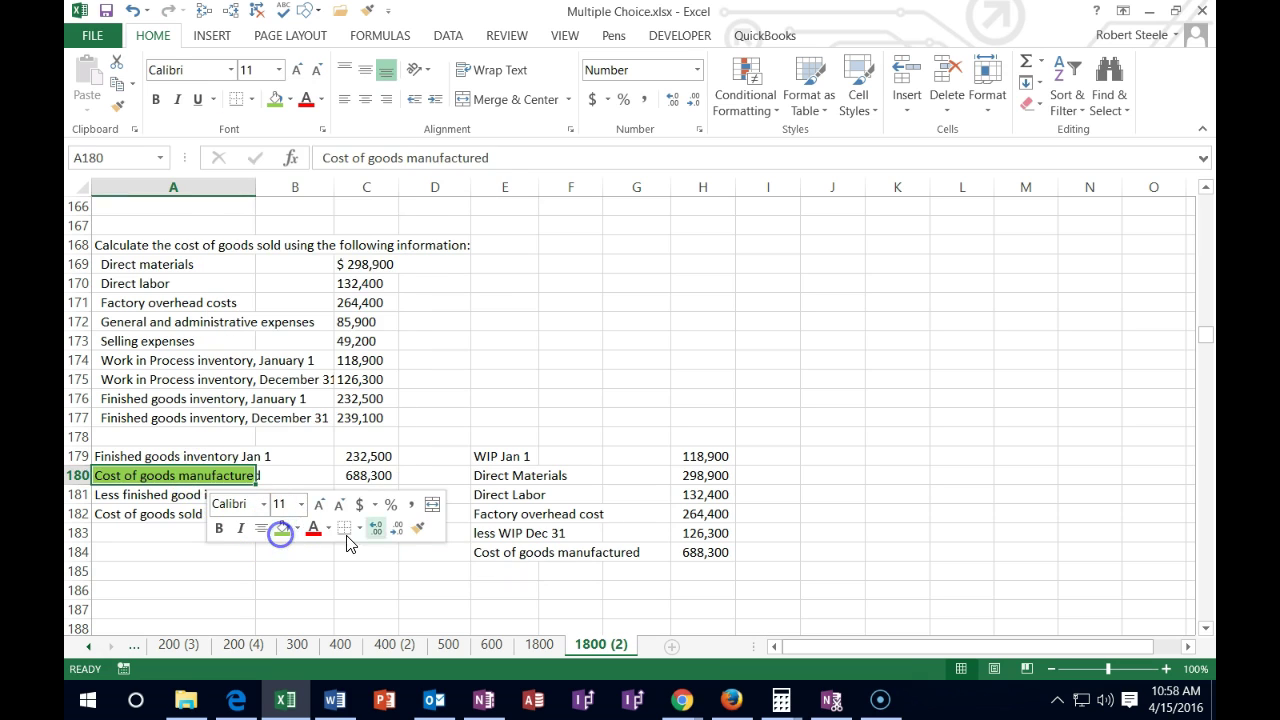
click(508, 553)
right_click(506, 553)
click(585, 609)
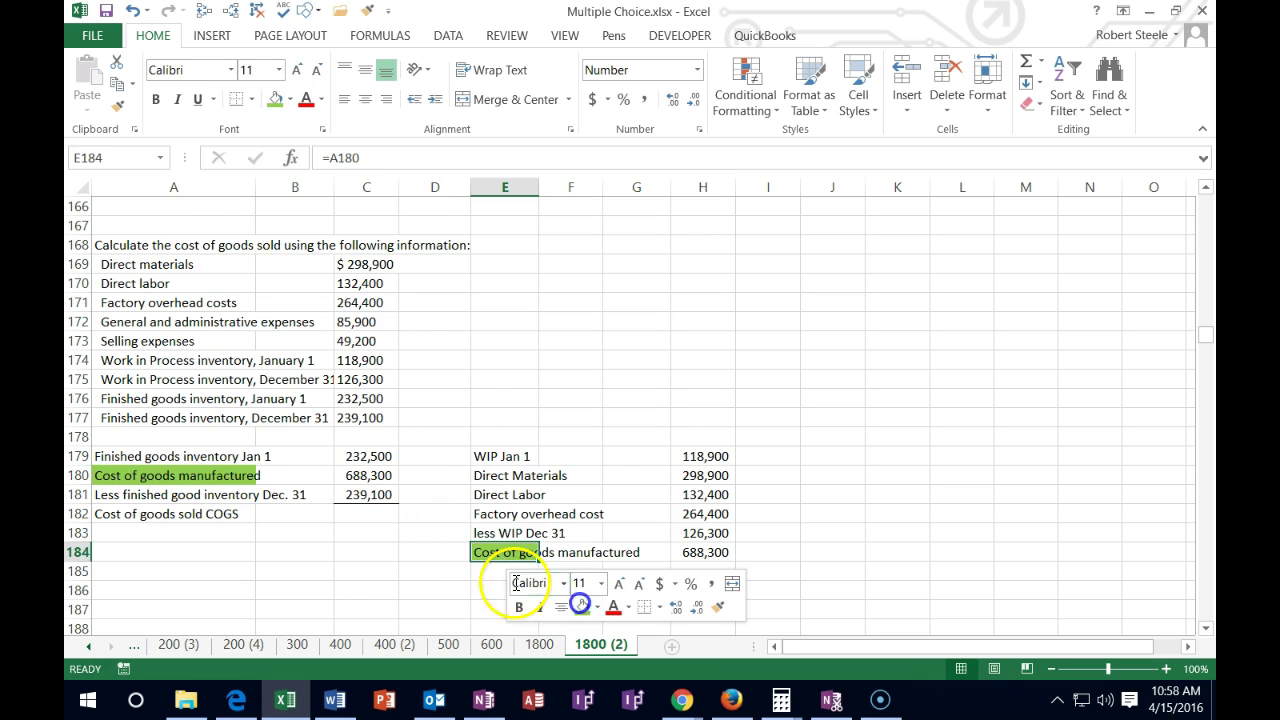
Step: Calculate the cost of goods sold in C182 with the formula =C179+C180-C181
click(350, 563)
click(366, 513)
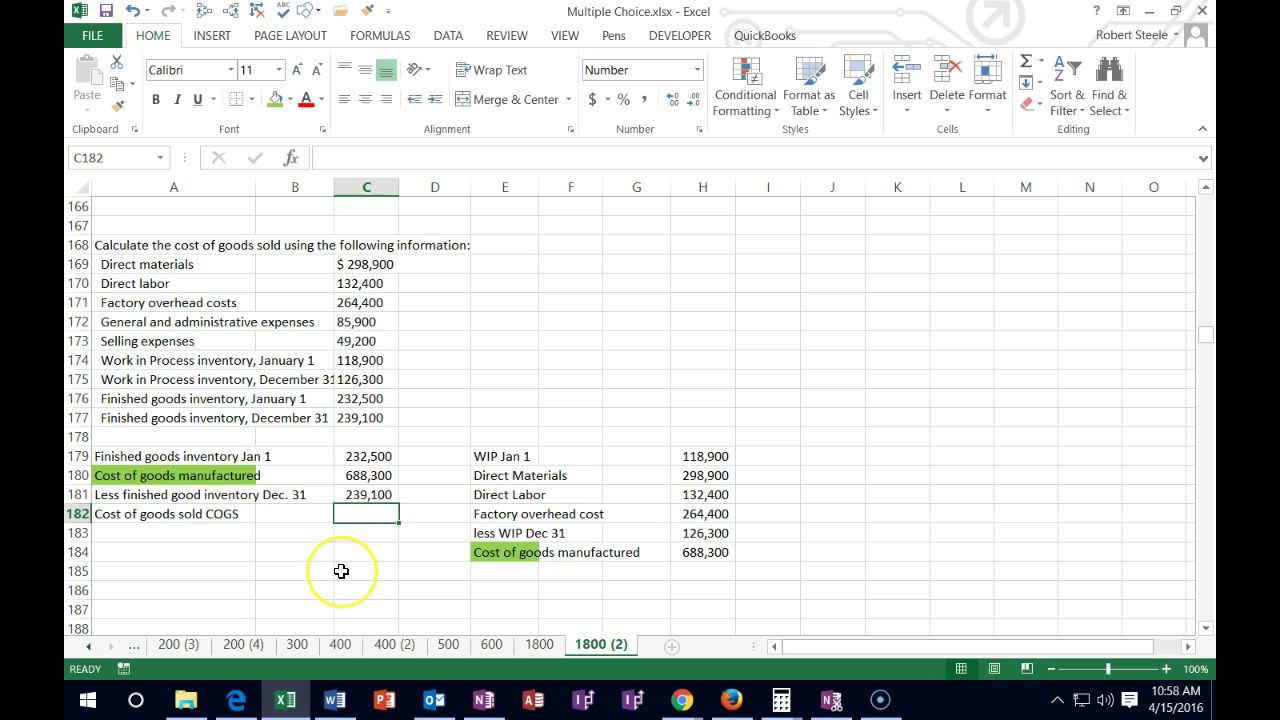
text(=)
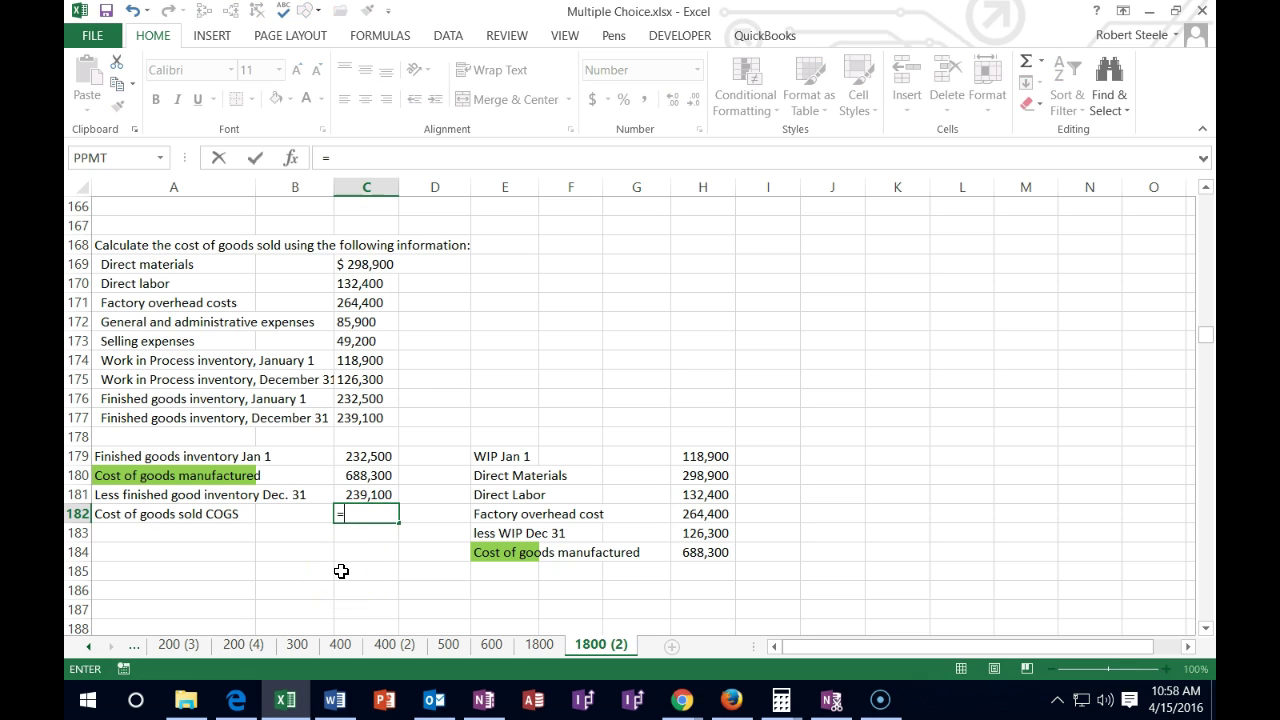
click(363, 455)
text(+)
click(383, 475)
text(-)
click(355, 493)
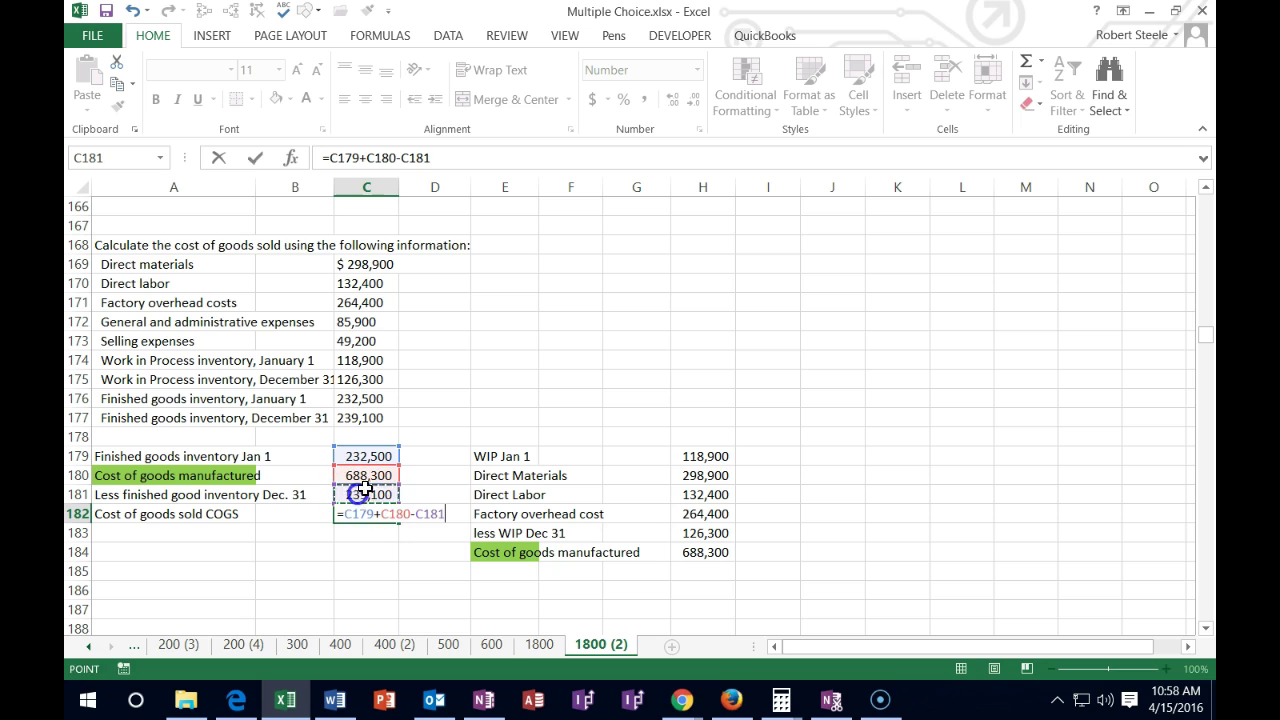
key(Return)
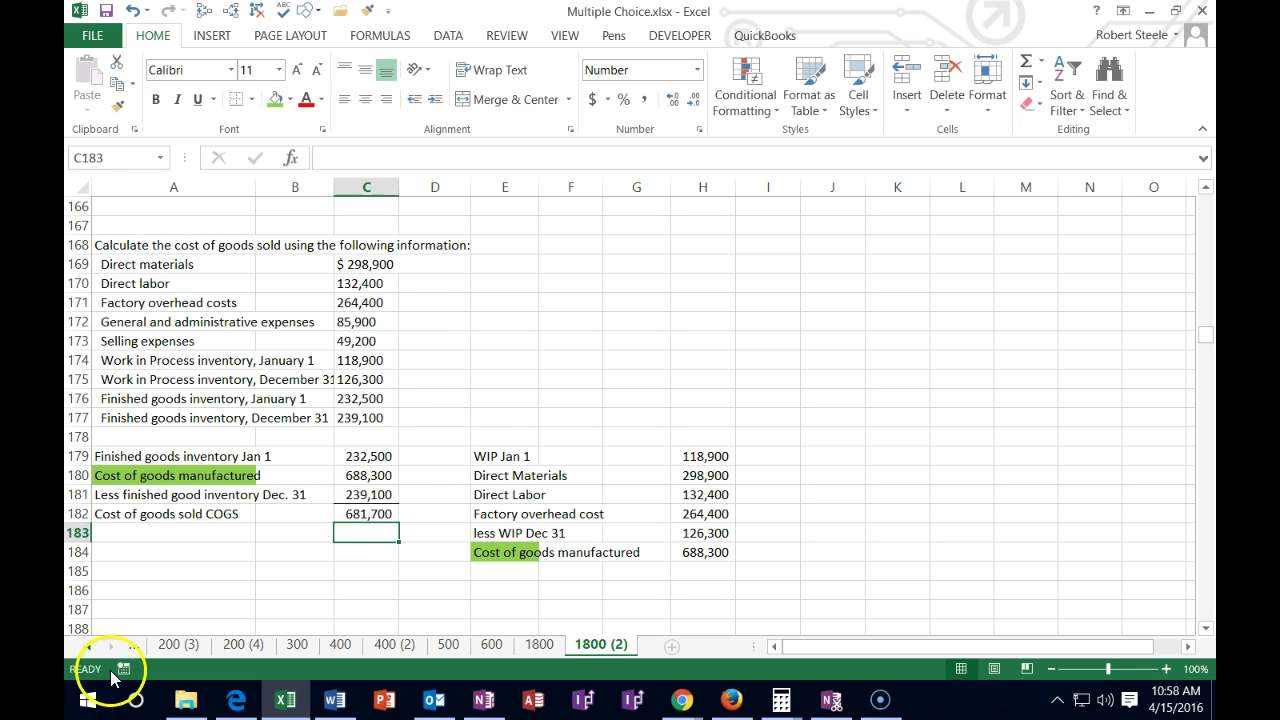
click(377, 513)
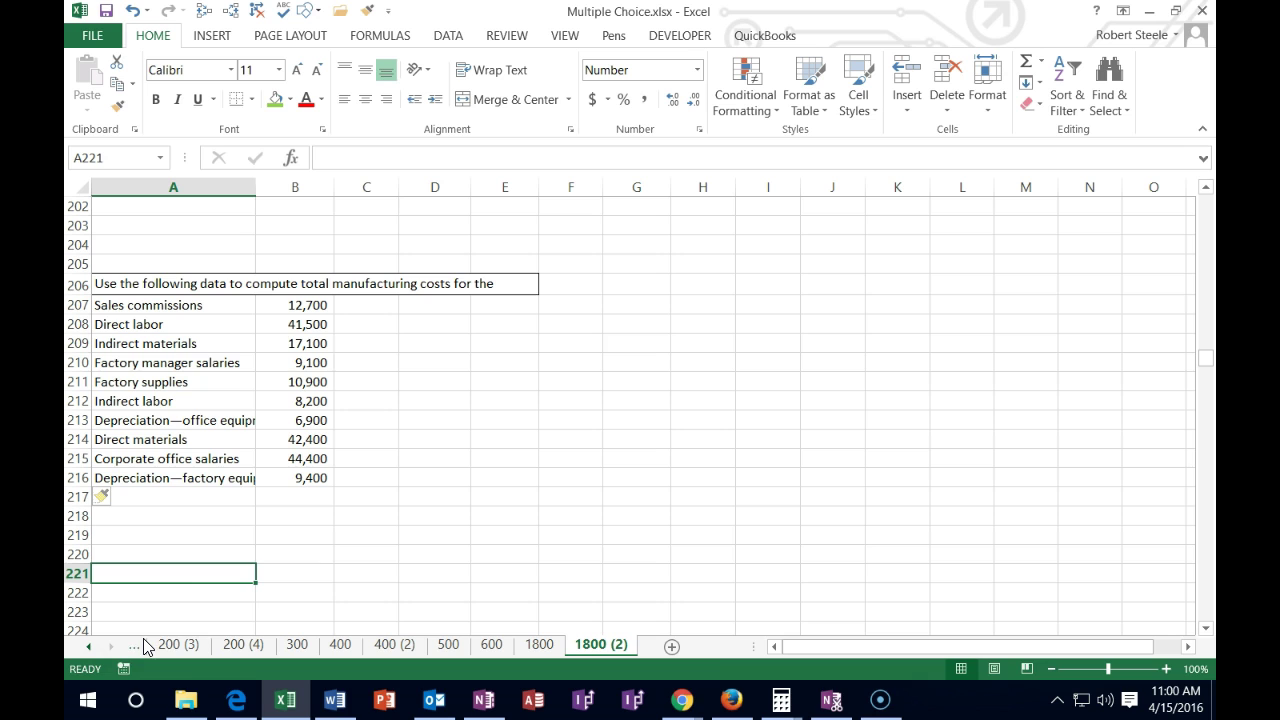
Step: Move the cost amounts of the total manufacturing costs problem from B207:B216 to C207:C216
click(220, 536)
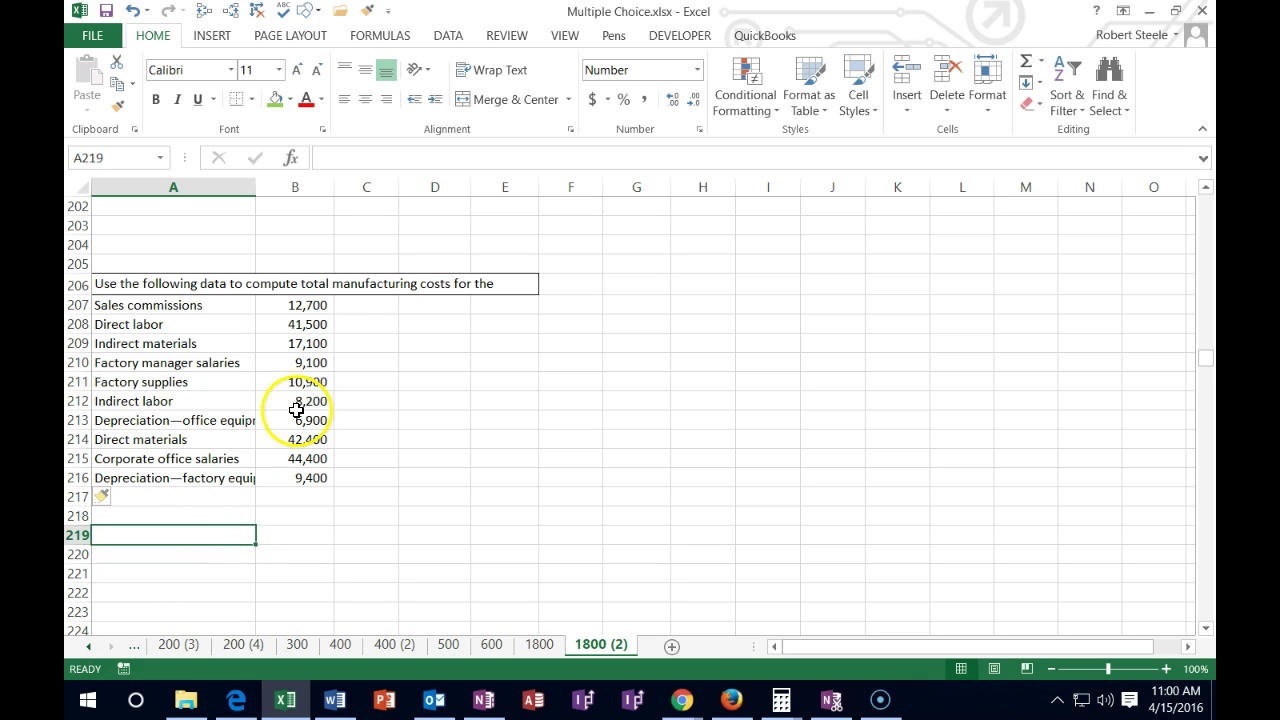
drag(308, 305, 310, 478)
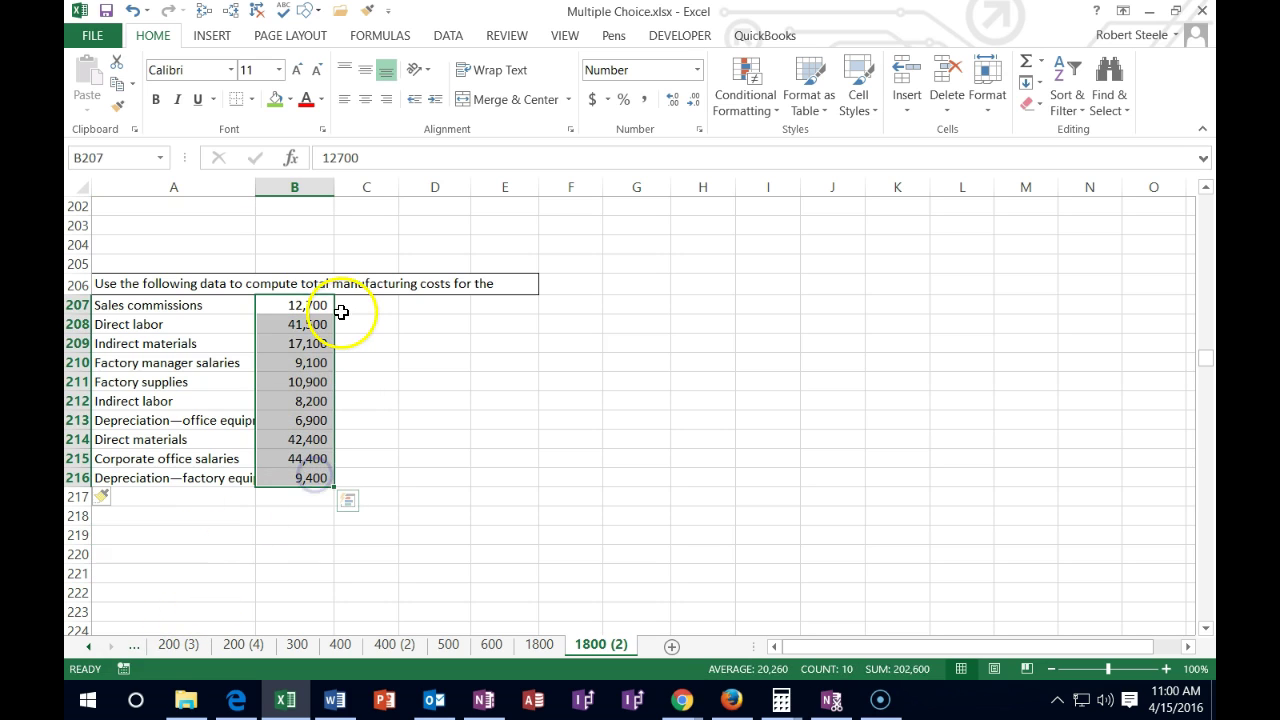
drag(335, 310, 350, 308)
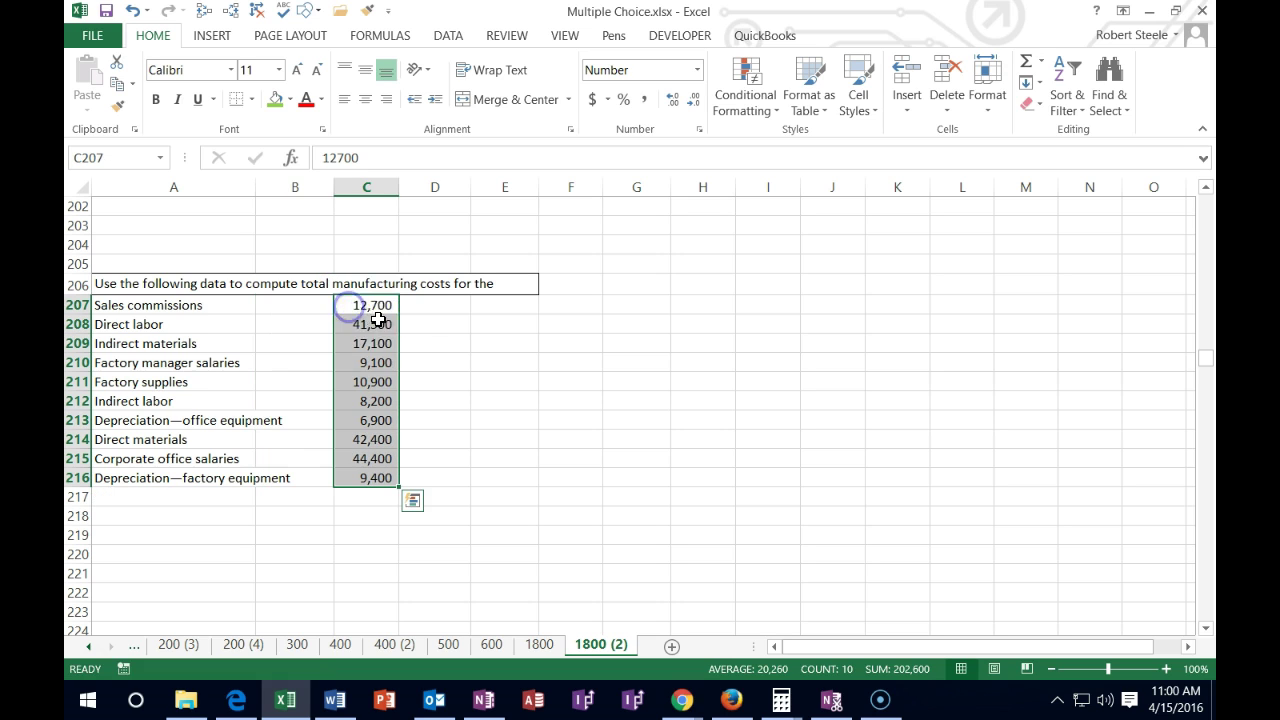
Step: Skip sales commissions and link the direct labor cost into E208 with =C208
click(475, 328)
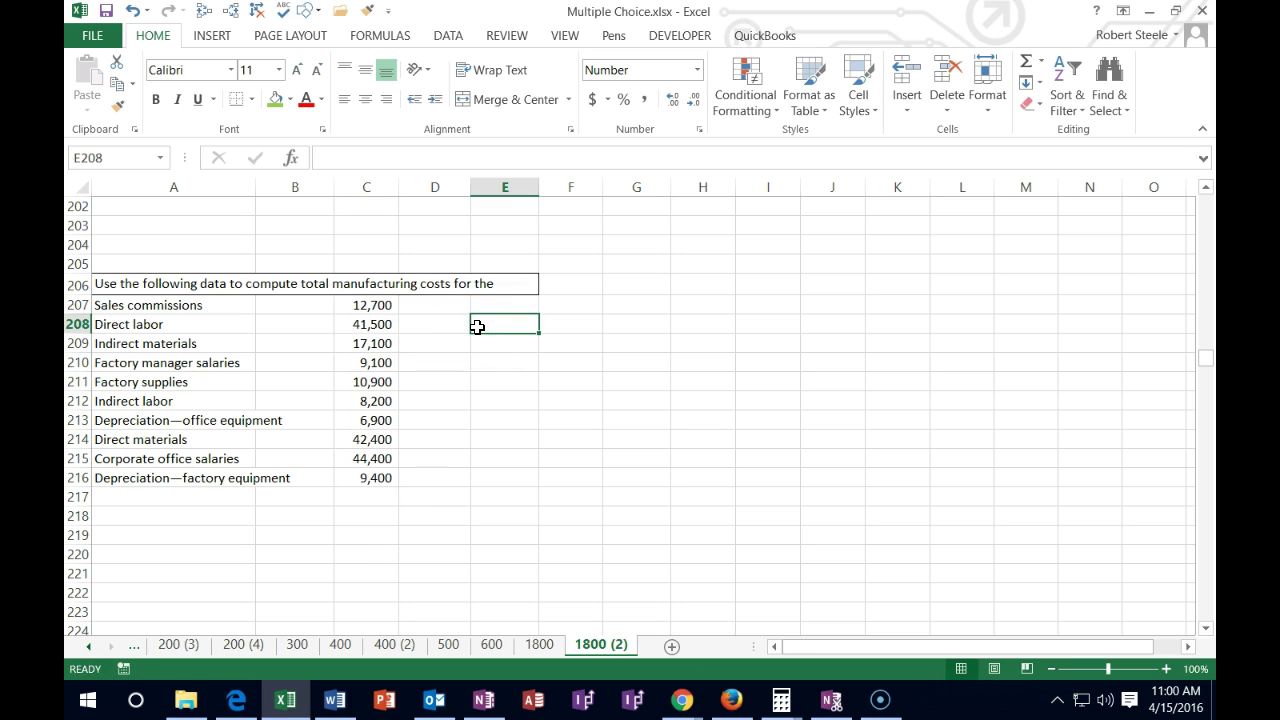
click(488, 310)
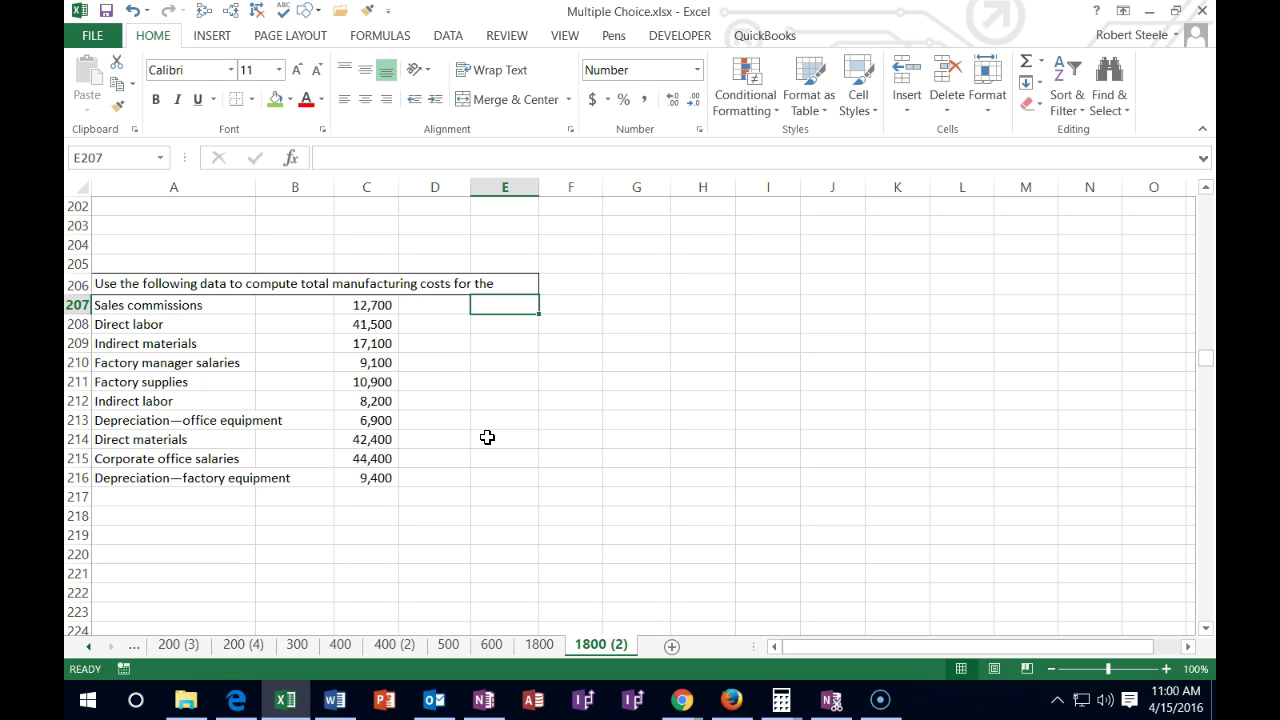
key(Down)
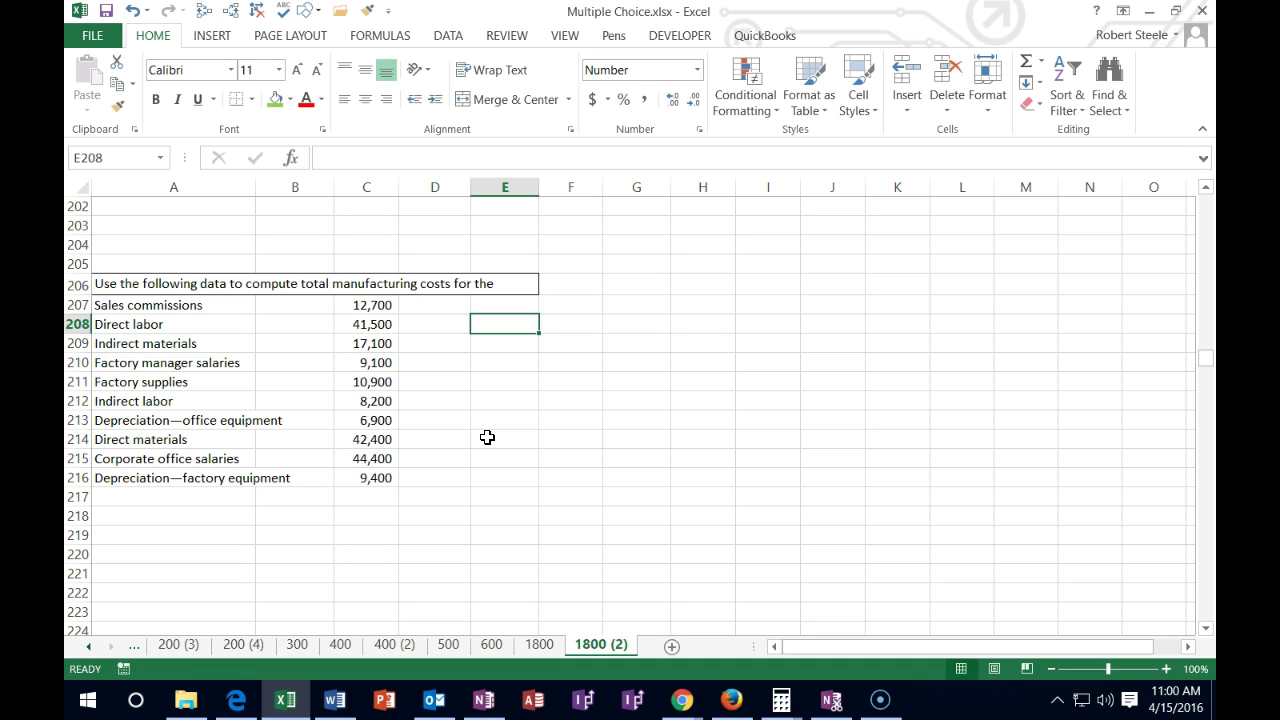
text(=)
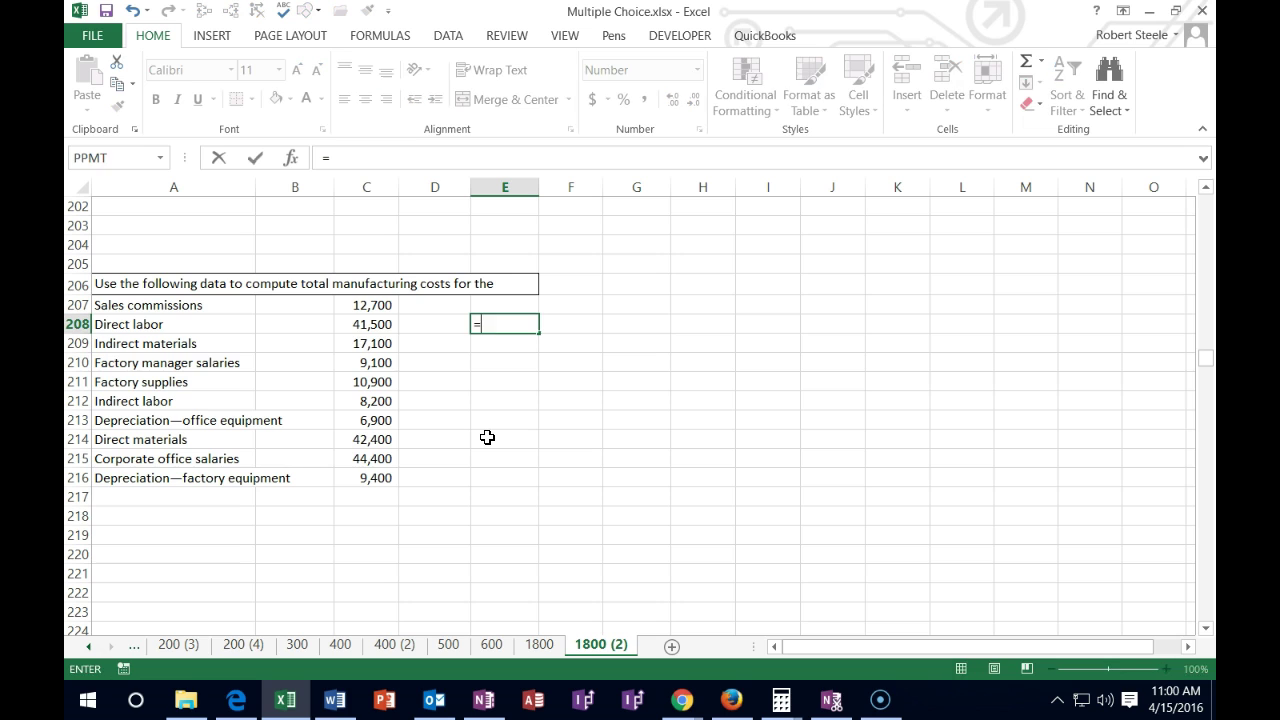
key(Left)
key(Left)
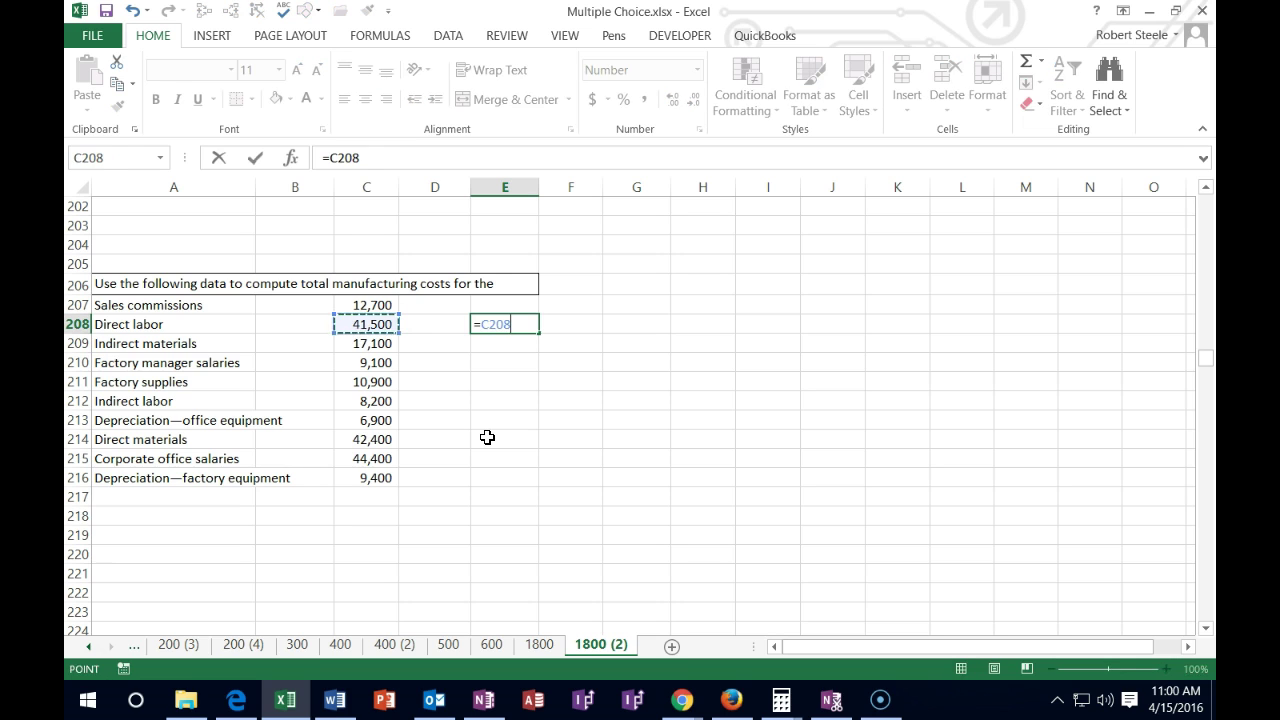
key(Return)
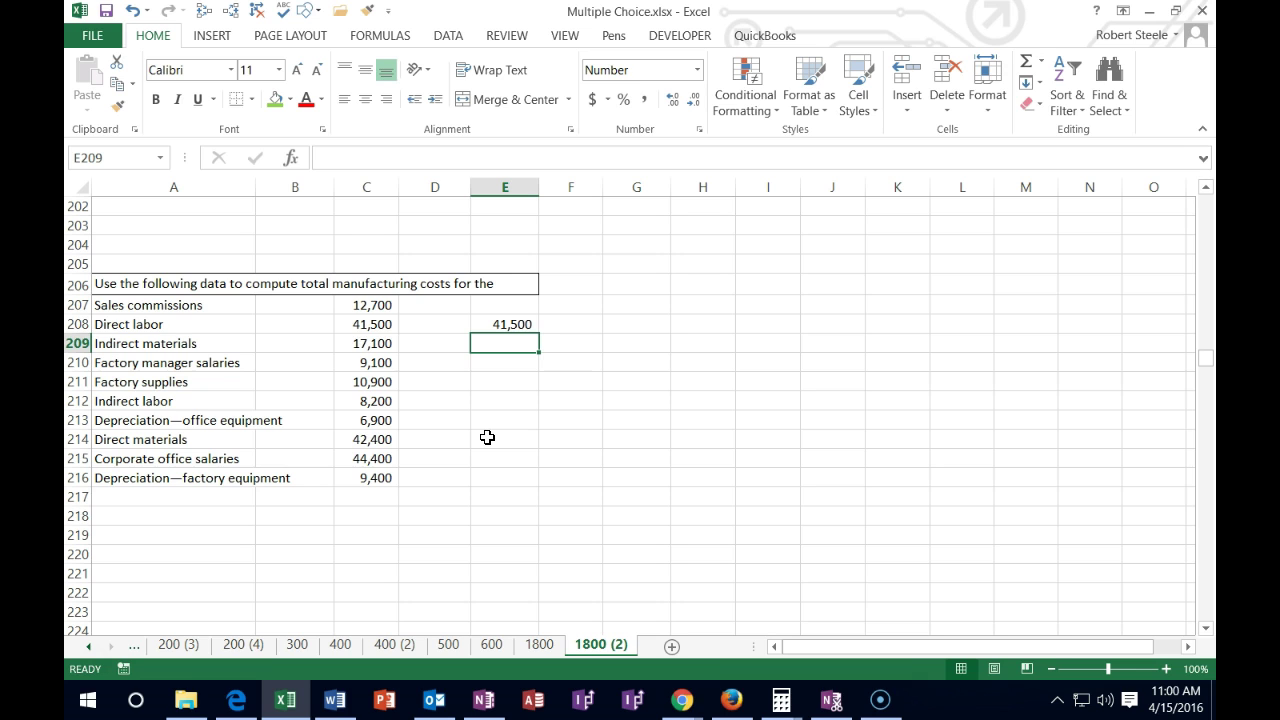
Step: Bring indirect materials and factory manager salaries into column E with =C209 in E209 and =C210 in E210
text(=)
key(Left)
key(Left)
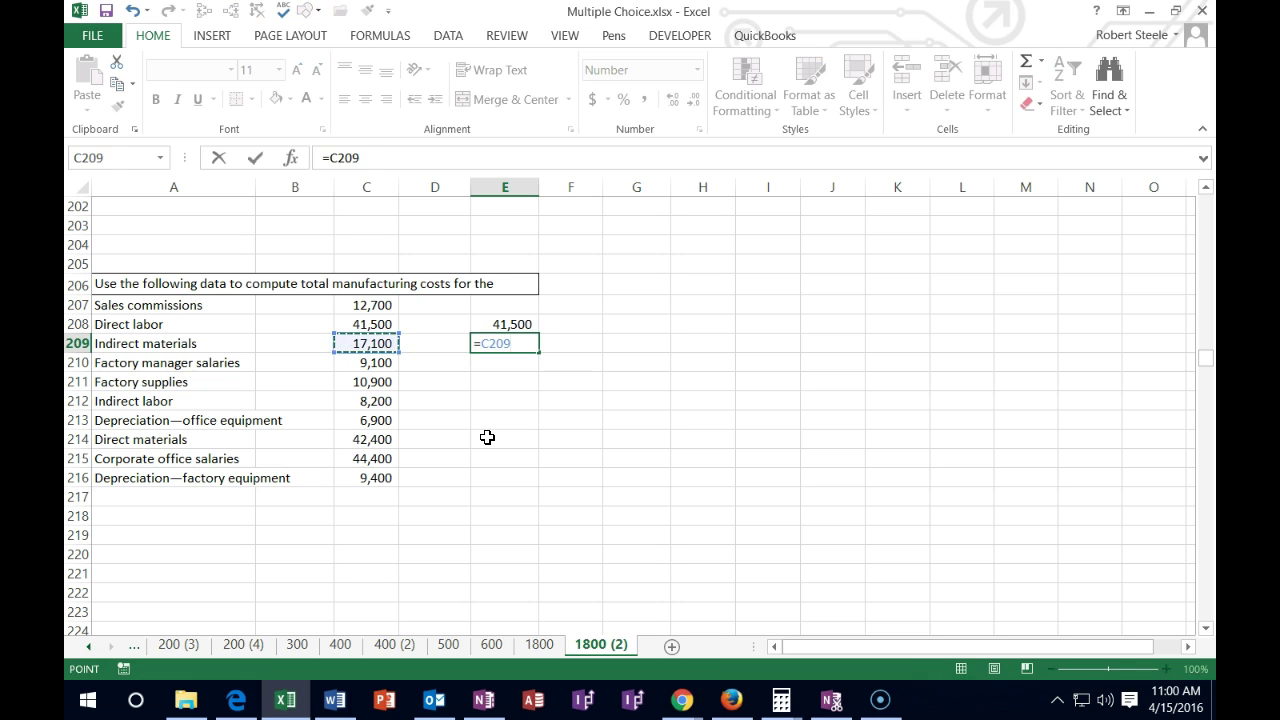
key(Return)
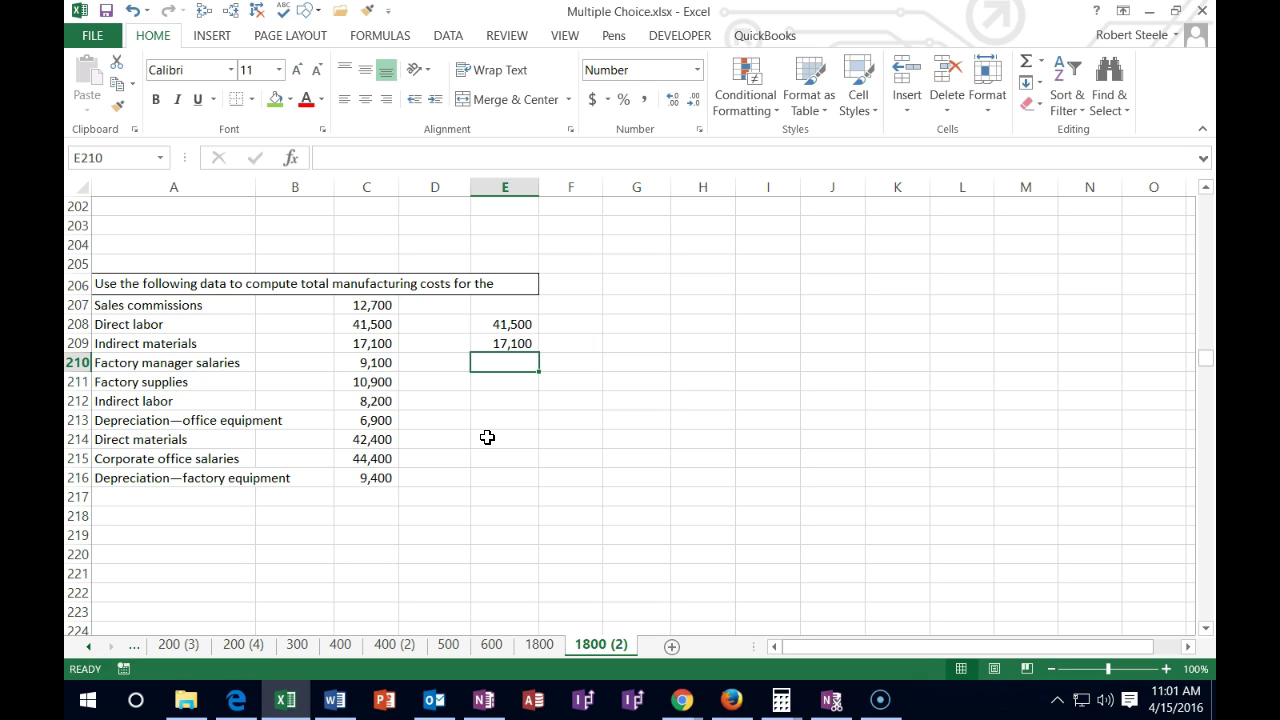
text(=)
key(Left)
key(Left)
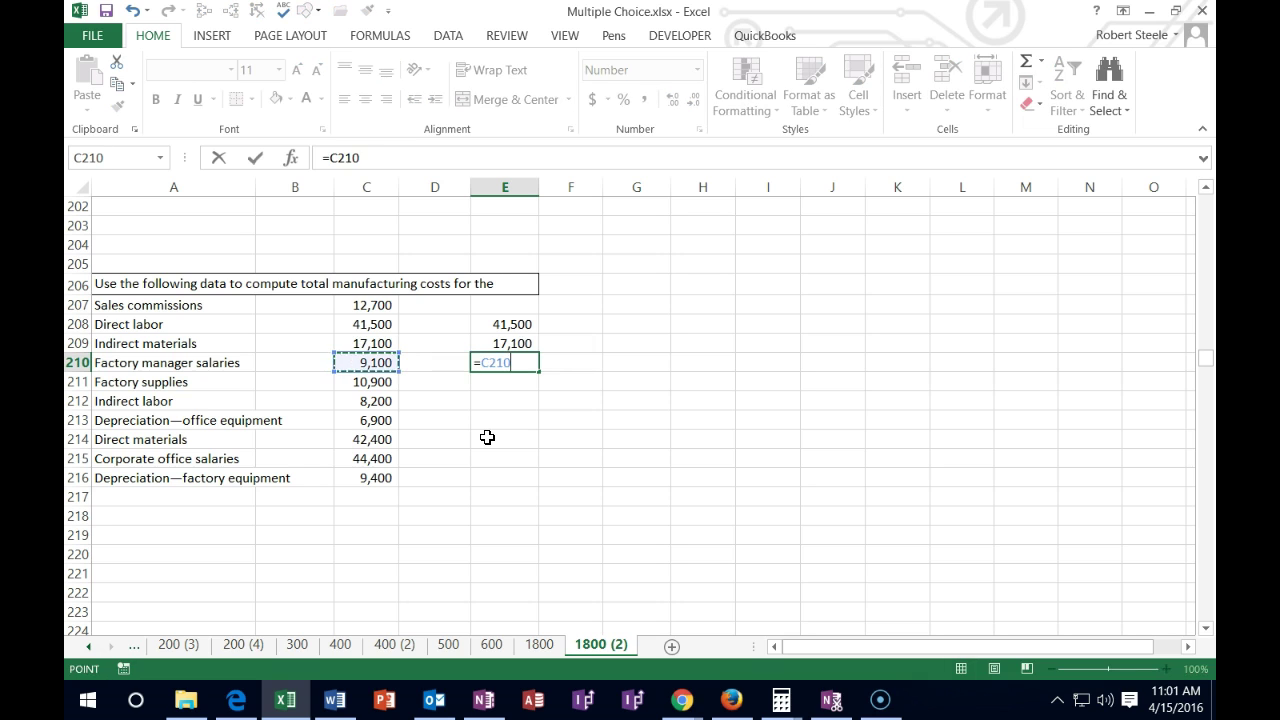
key(Return)
Step: Bring factory supplies and indirect labor into column E with =C211 in E211 and =C212 in E212
text(=)
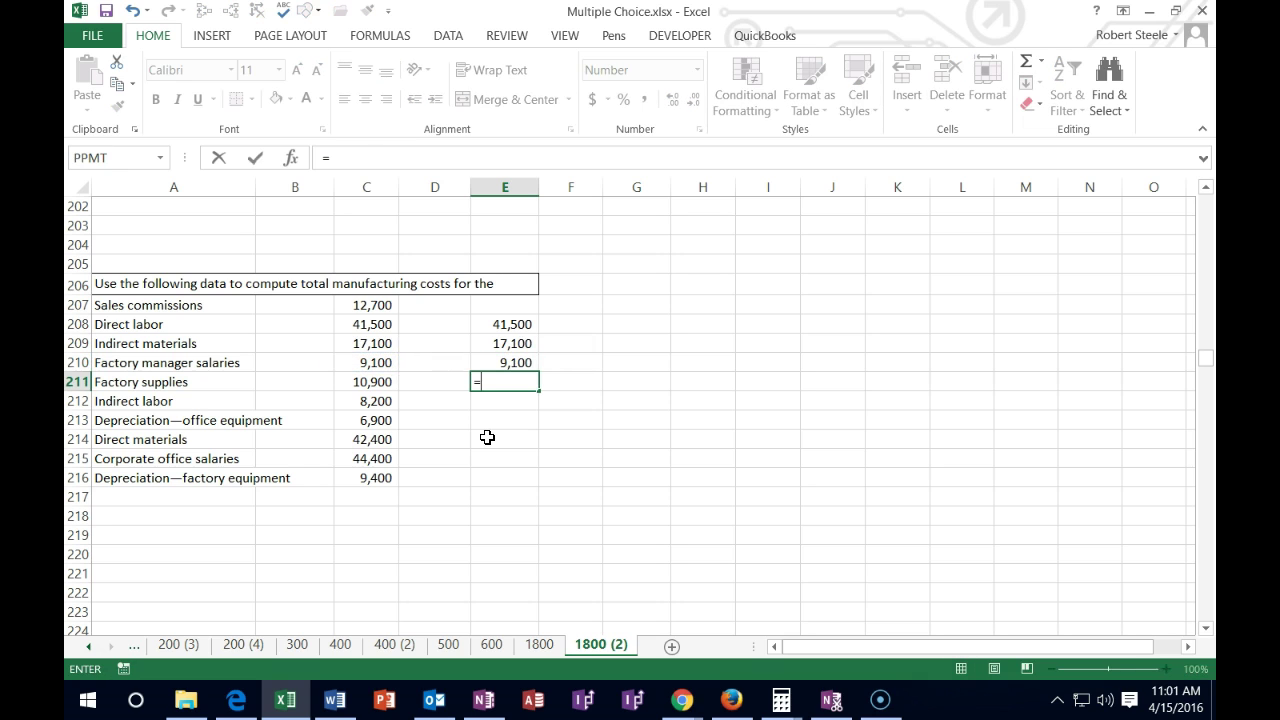
key(Left)
key(Left)
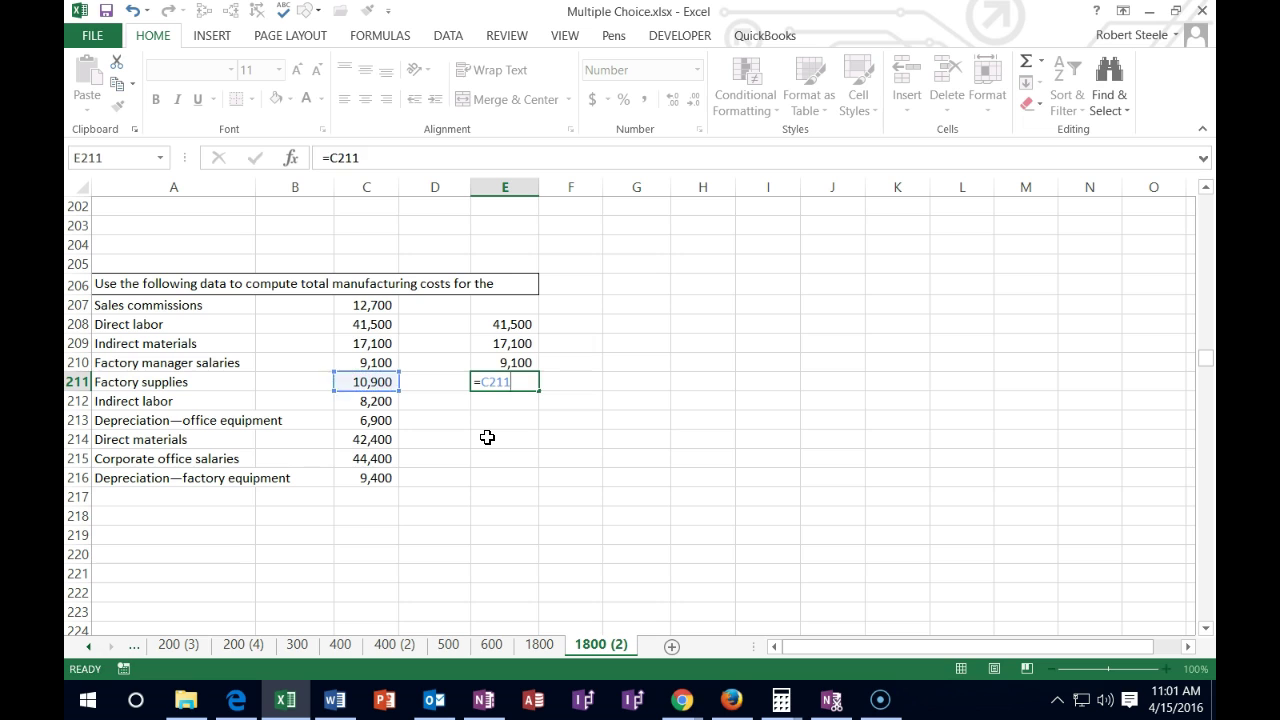
key(Return)
click(499, 418)
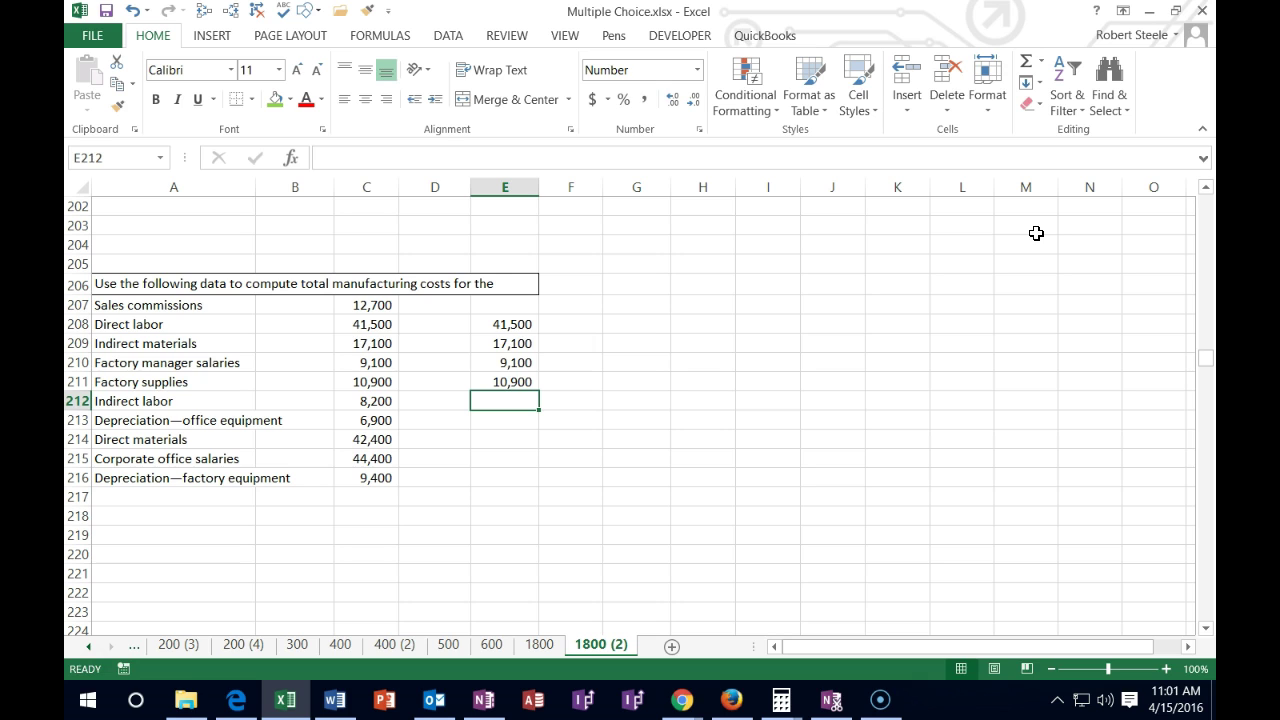
text(=)
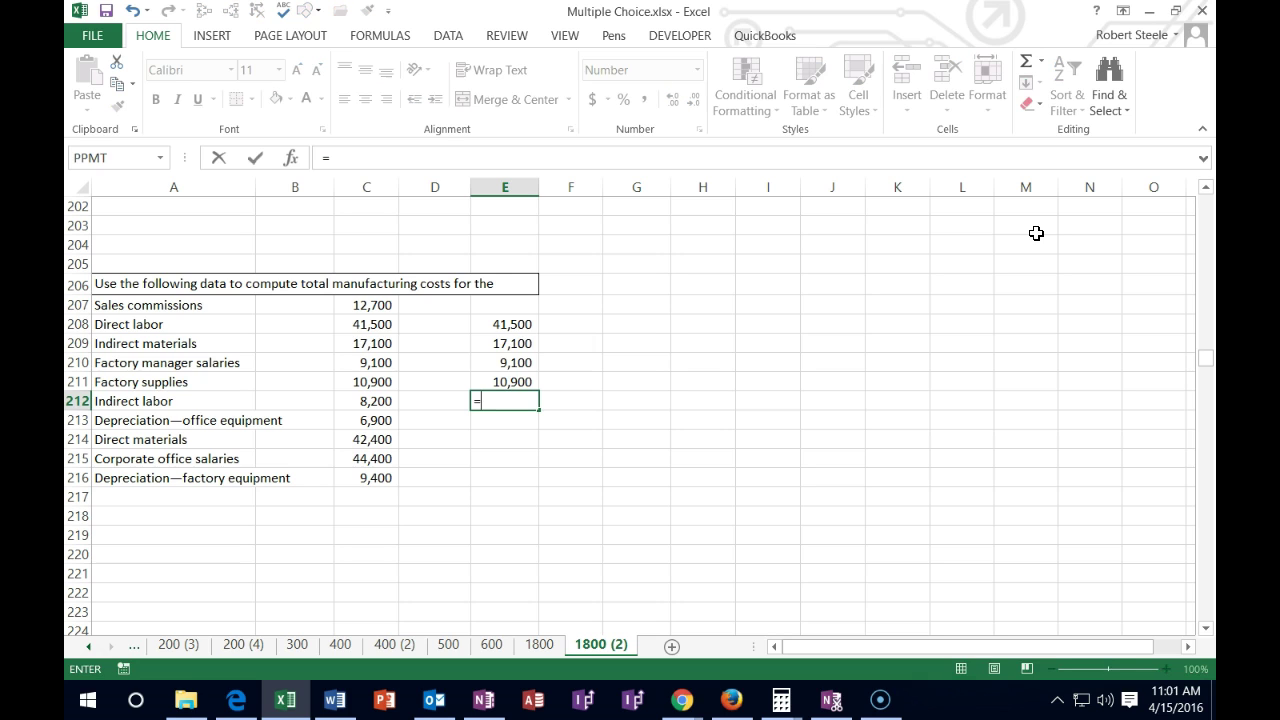
key(Left)
key(Left)
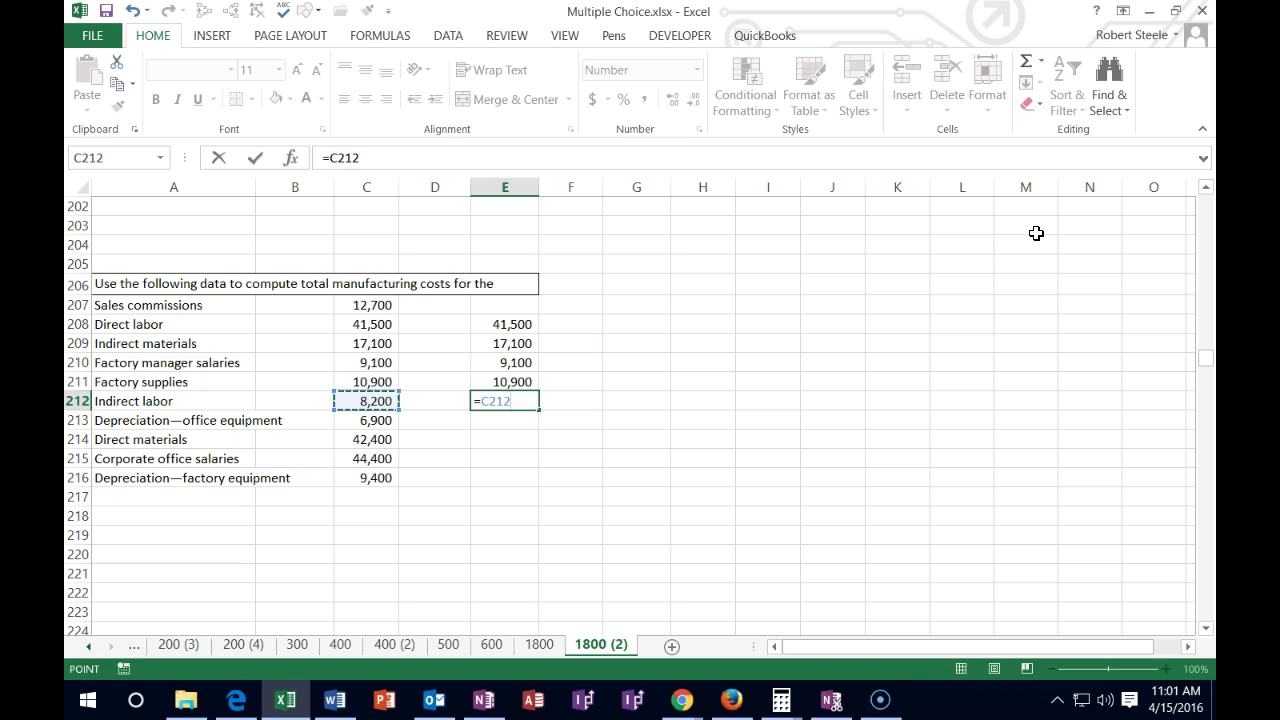
key(Return)
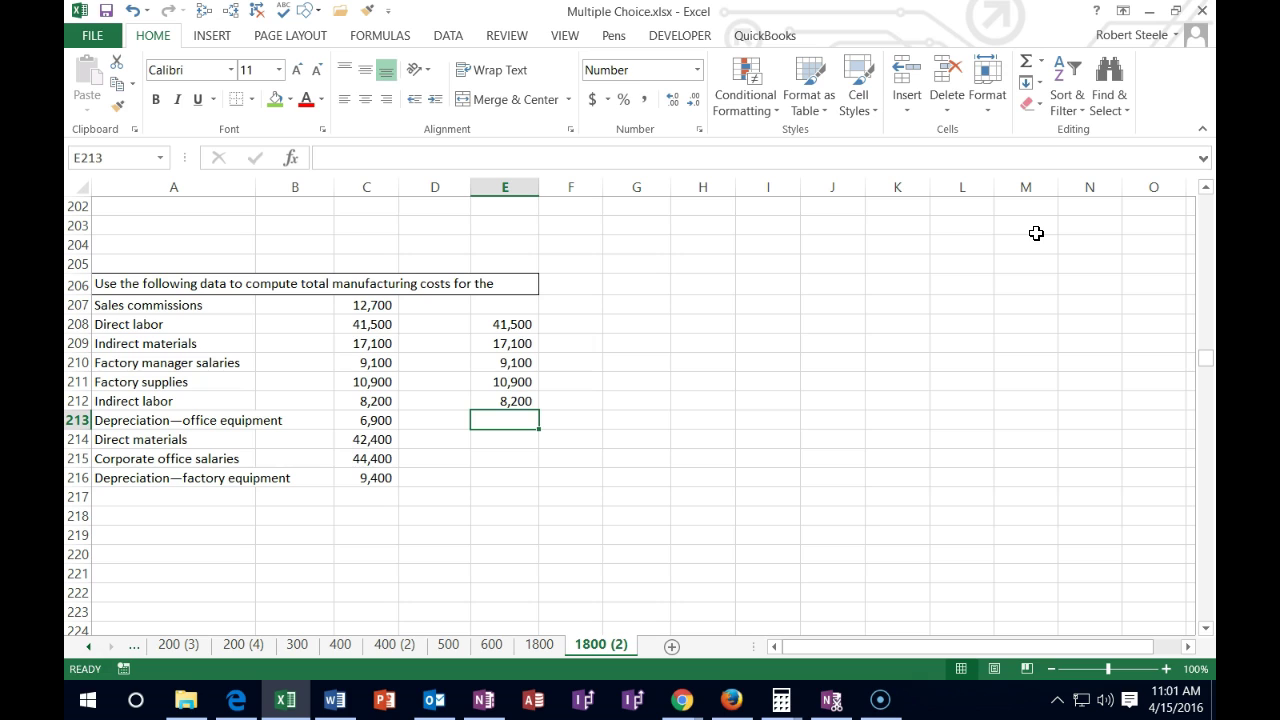
Step: Skip the office equipment depreciation and link the direct materials cost, 42,400, into E214 from C214
key(Down)
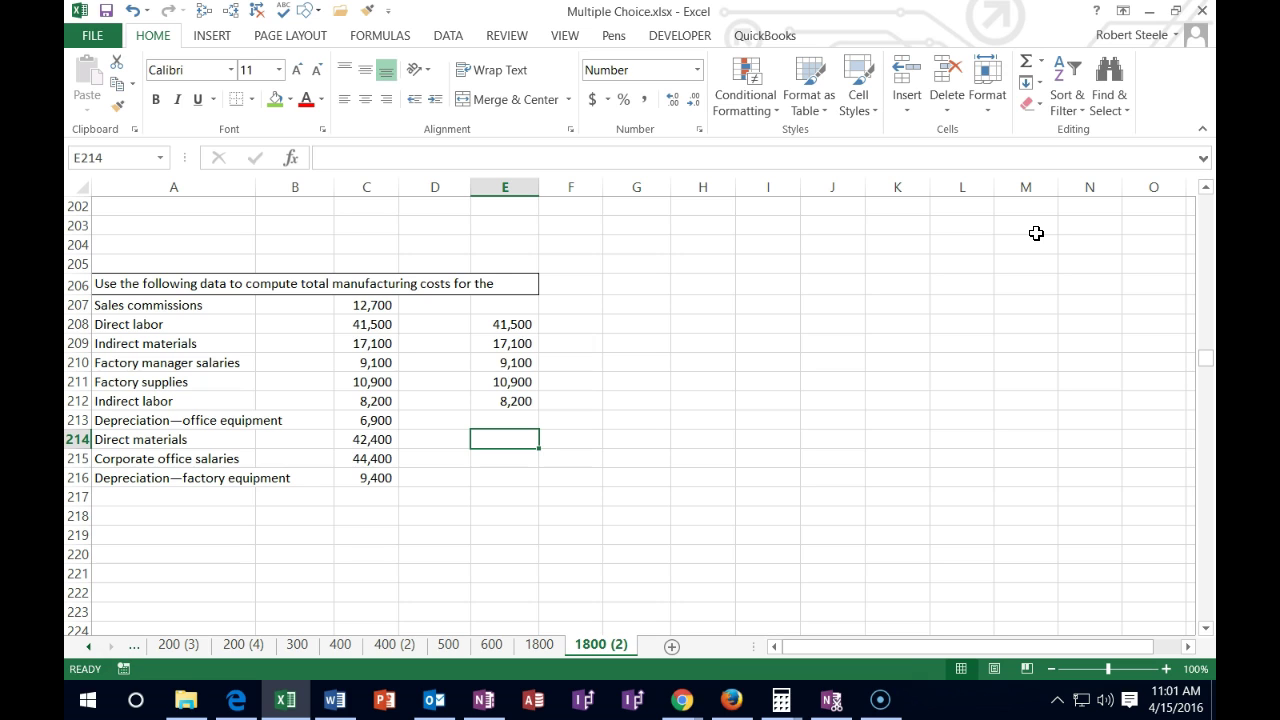
text(=)
key(Left)
key(Left)
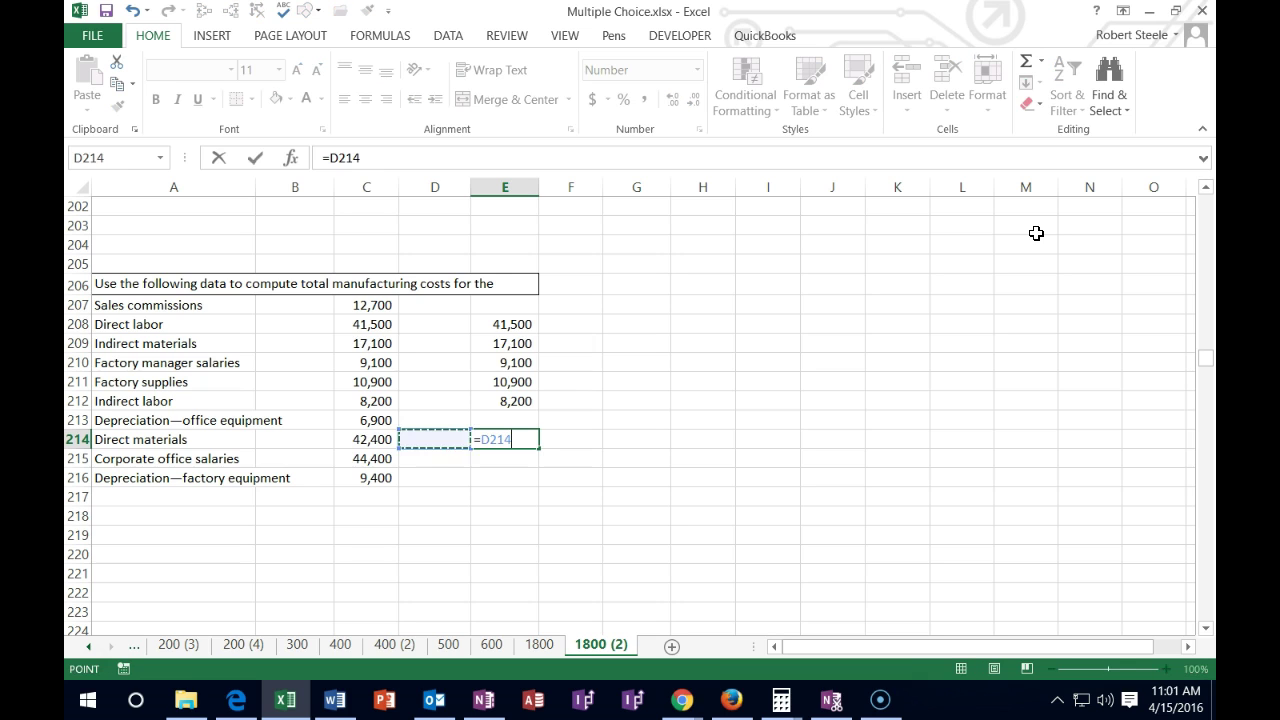
key(Return)
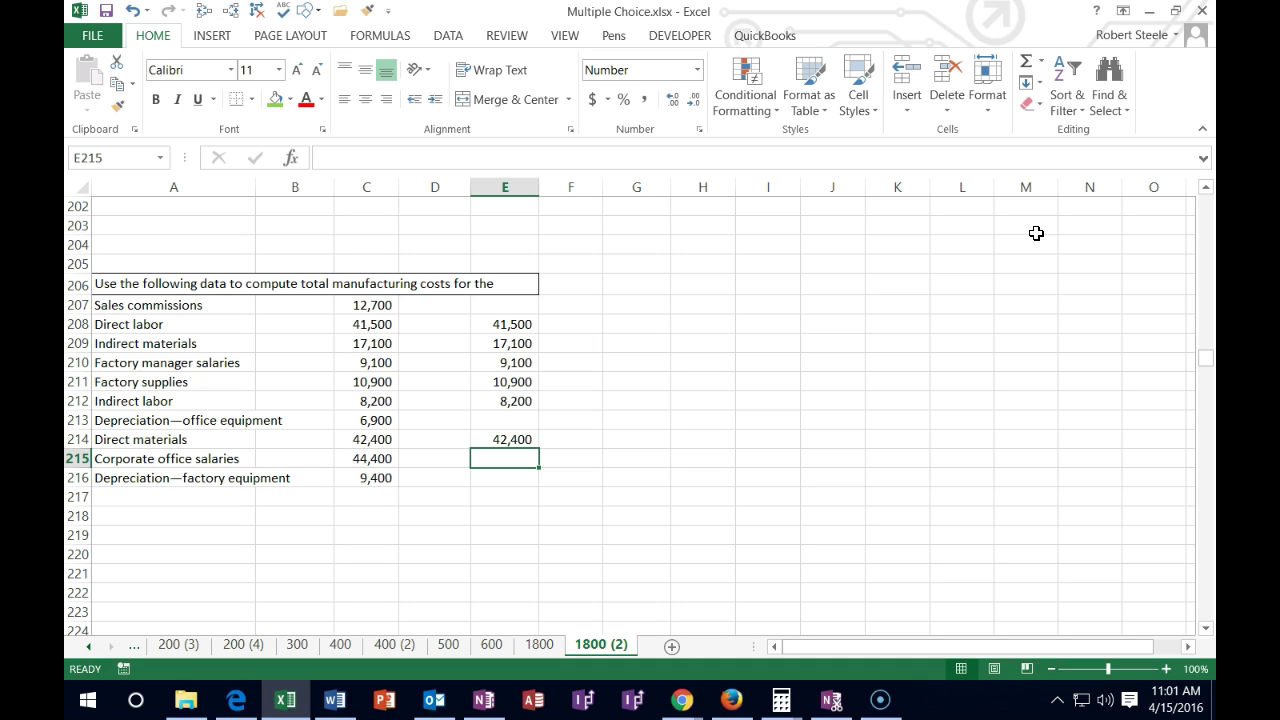
Step: Skip the corporate office salaries and link the factory equipment depreciation, 9,400, into E216 from C216
key(Down)
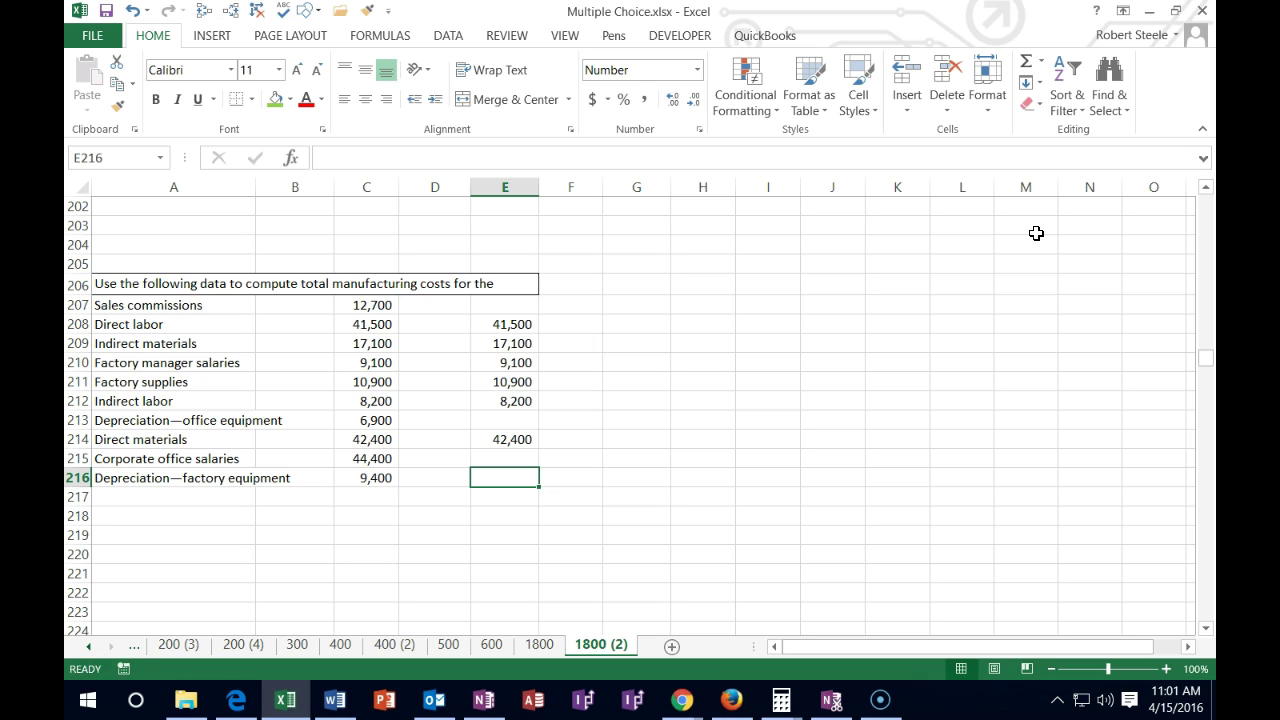
text(=)
key(Left)
key(Left)
key(Return)
Step: Total the manufacturing costs in E218 with the formula =SUM(E207:E216)
key(Return)
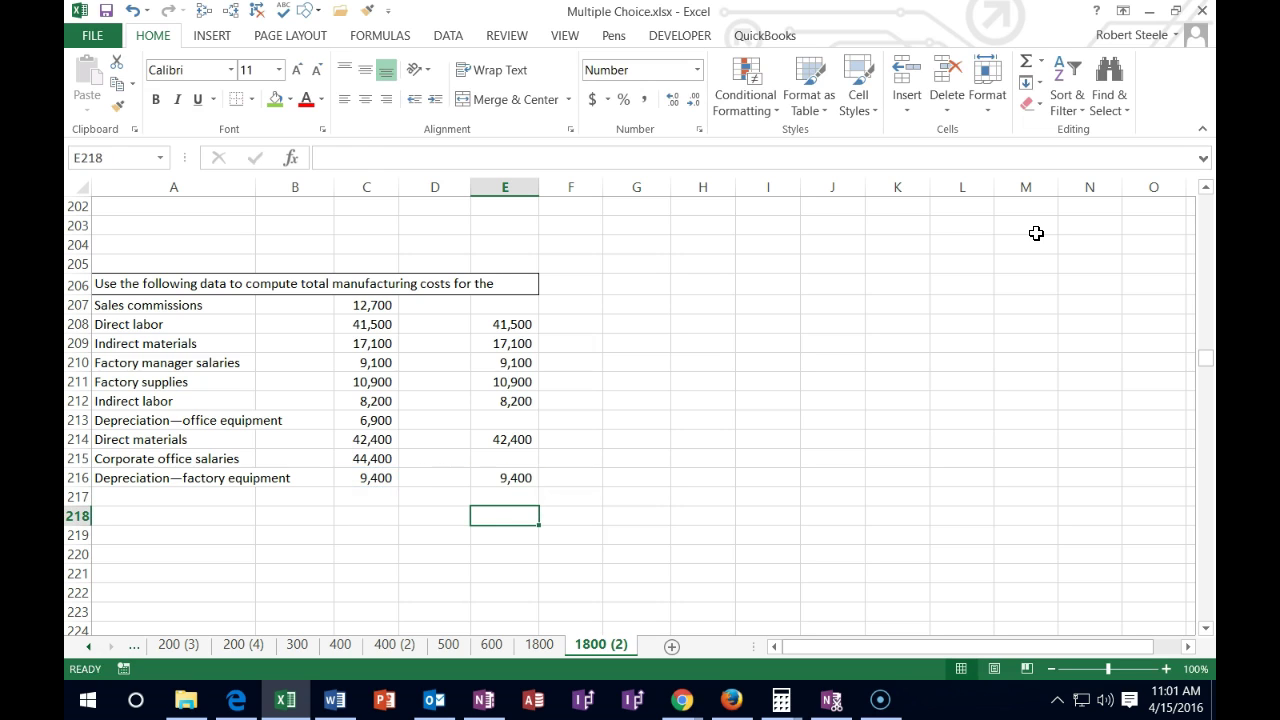
text(=sum(*)
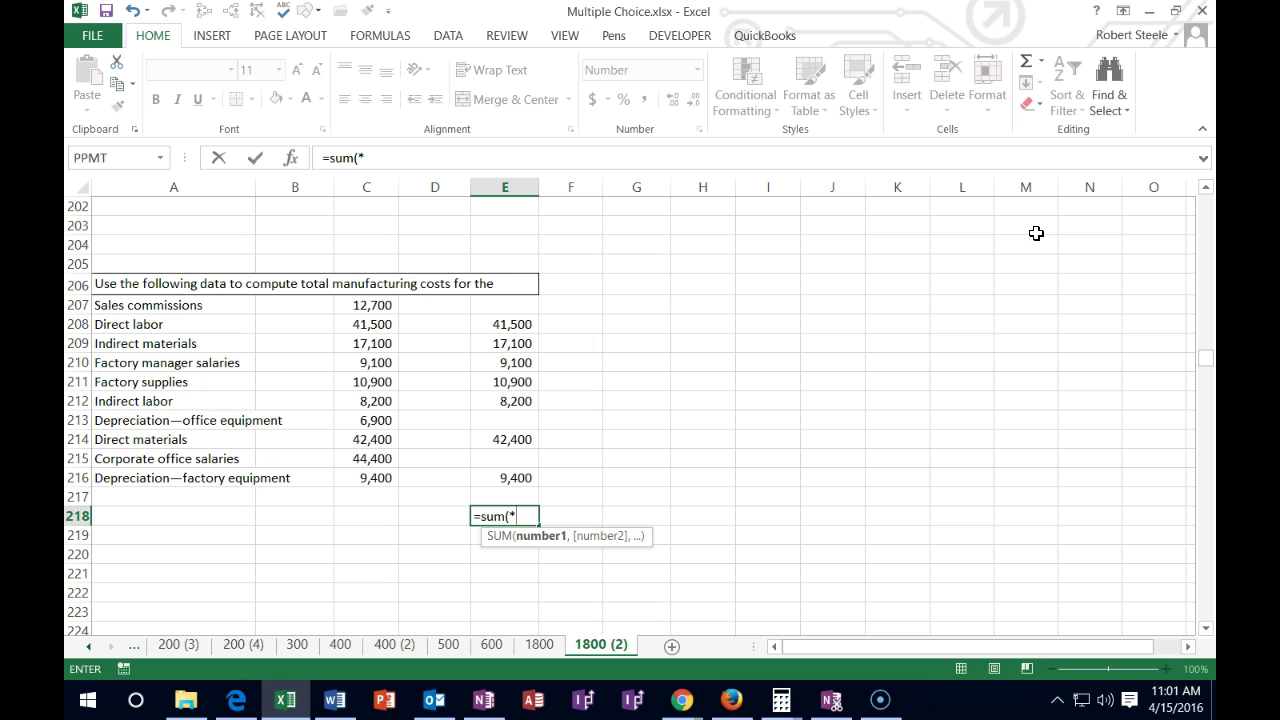
key(Up)
key(Up)
key(shift+Up)
key(shift+Up)
key(shift+Up)
key(shift+Up)
key(shift+Up)
key(shift+Up)
key(shift+Up)
key(shift+Up)
key(shift+Up)
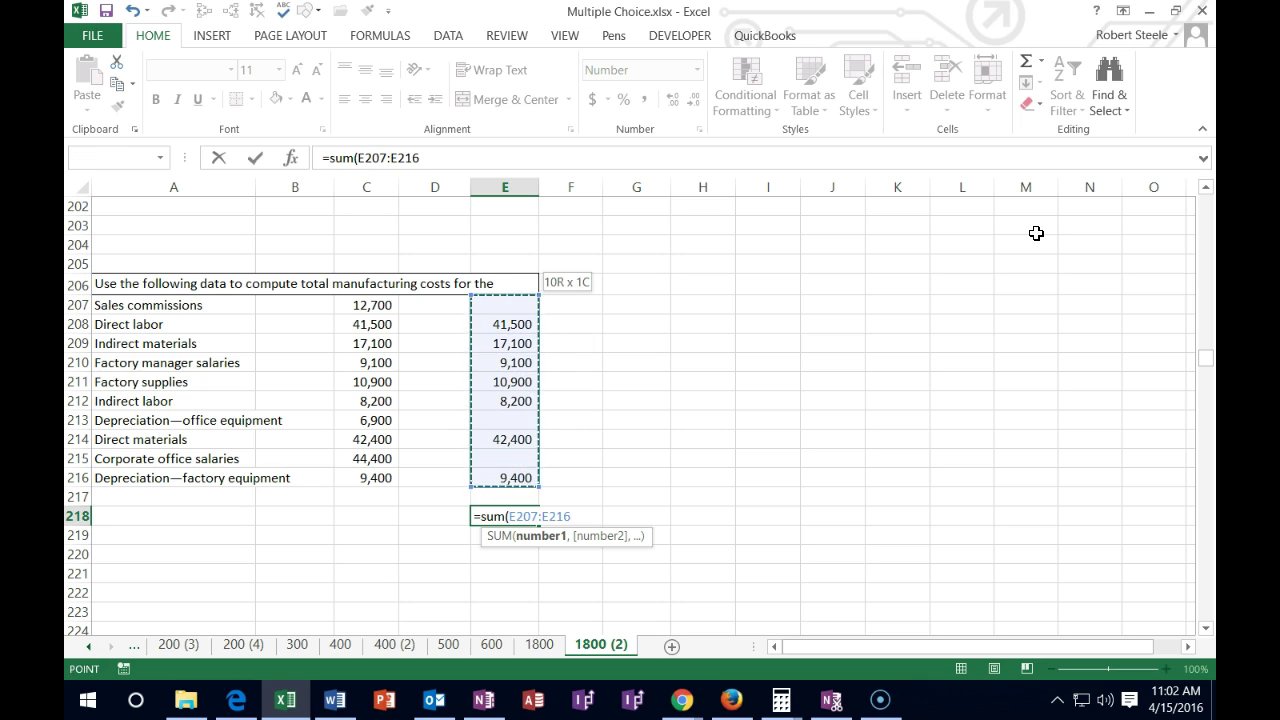
key(ctrl+Return)
key(Up)
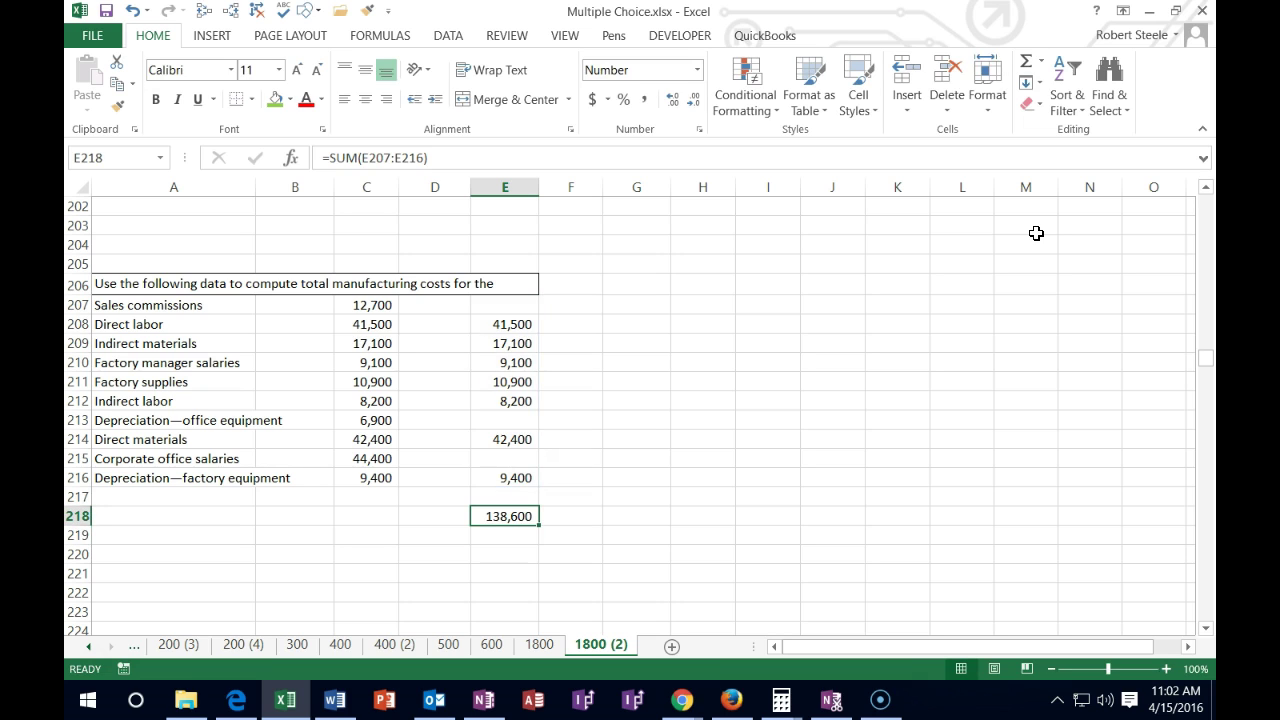
Step: Enter the heading "Cost of goods Manufactured:" in A249, below the cost of goods manufactured data
click(514, 423)
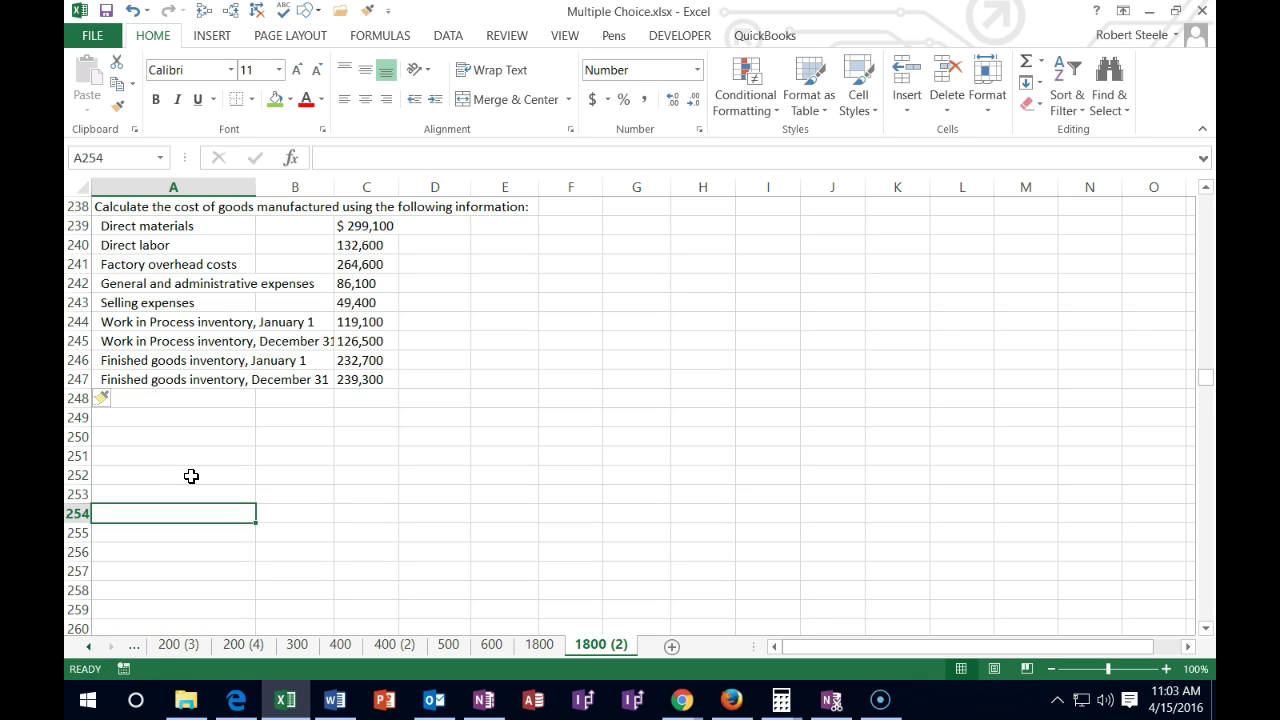
click(163, 419)
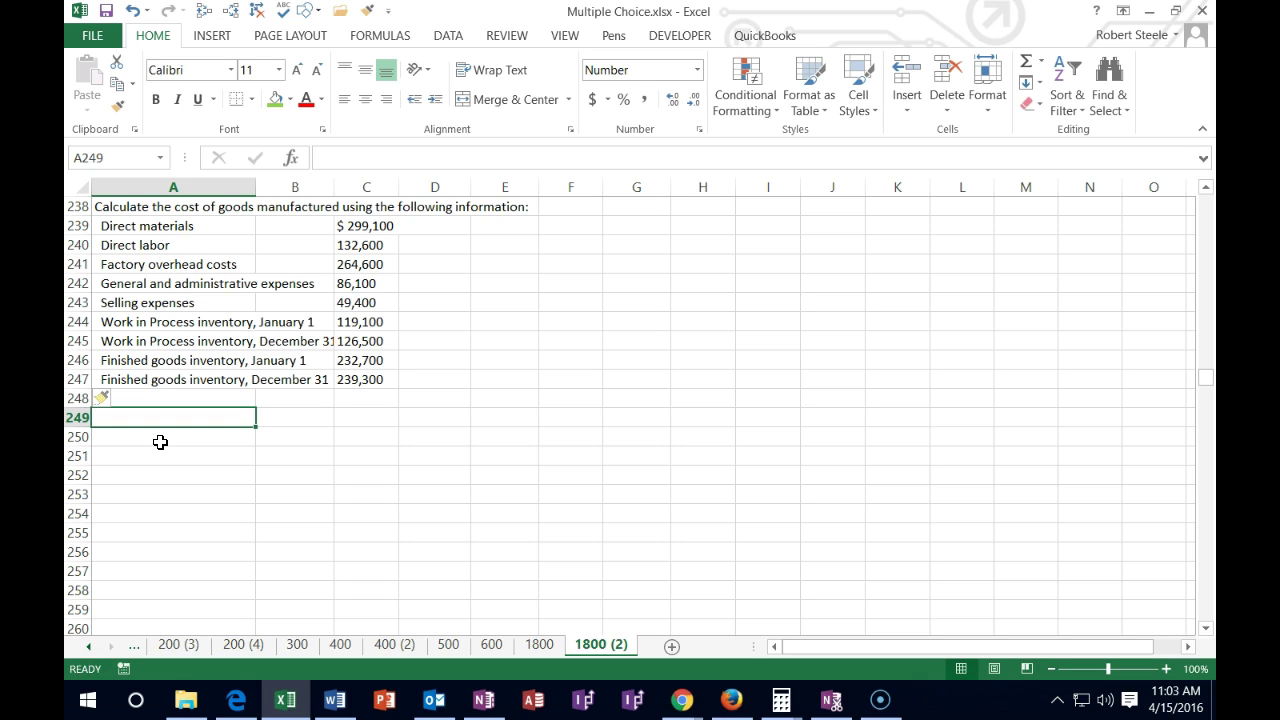
text(Cost of goods Manufactured:)
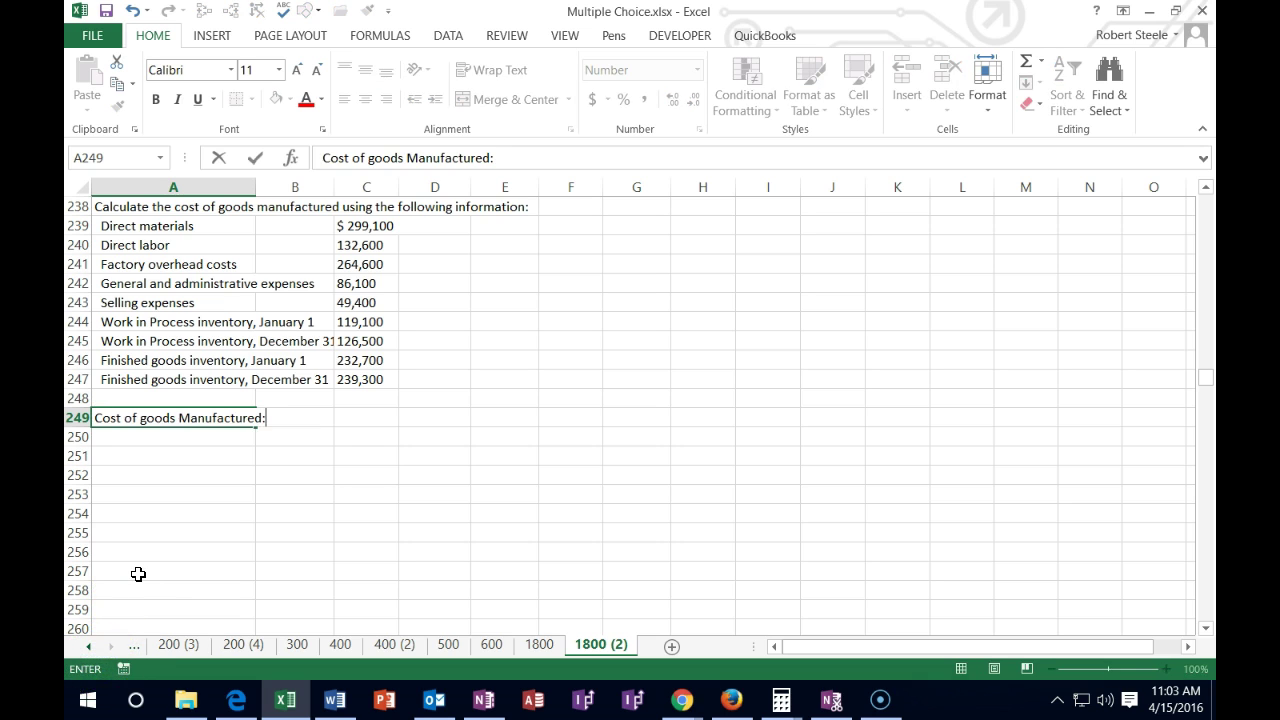
key(Return)
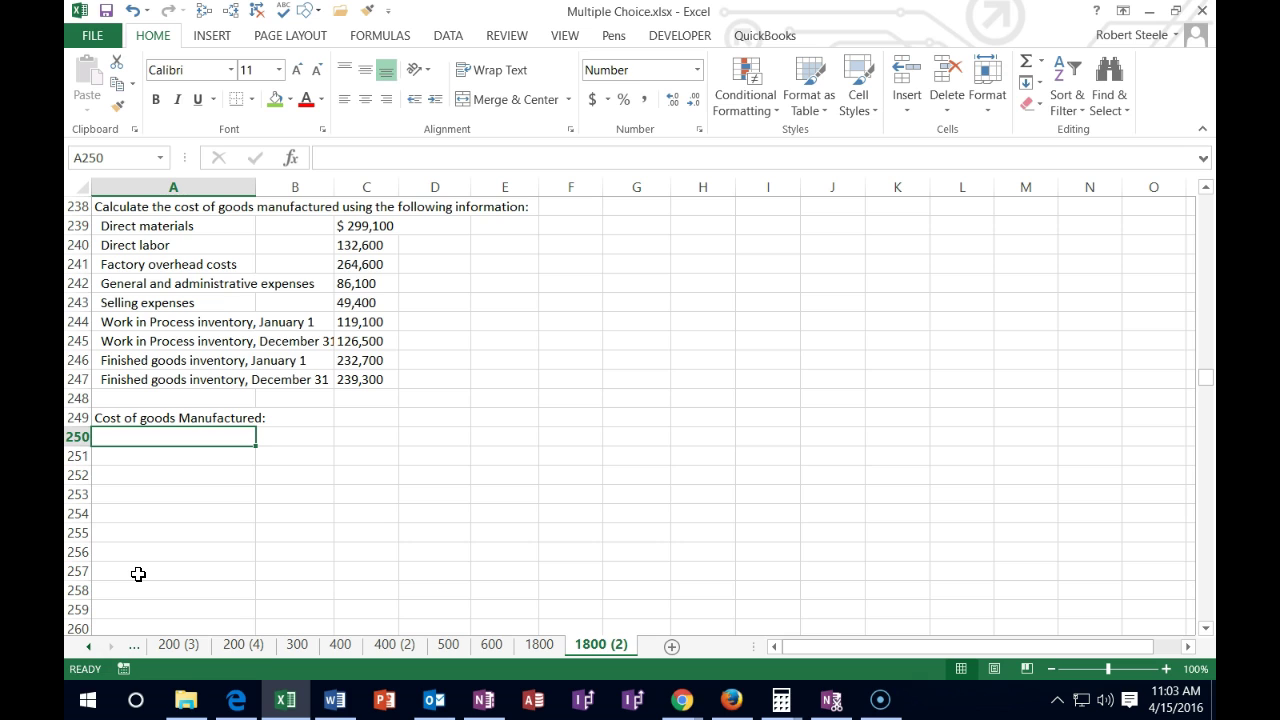
Step: Label A250 "WIP Jan 1" and enter the January 1 work in process inventory, 119,100, in C250
click(185, 325)
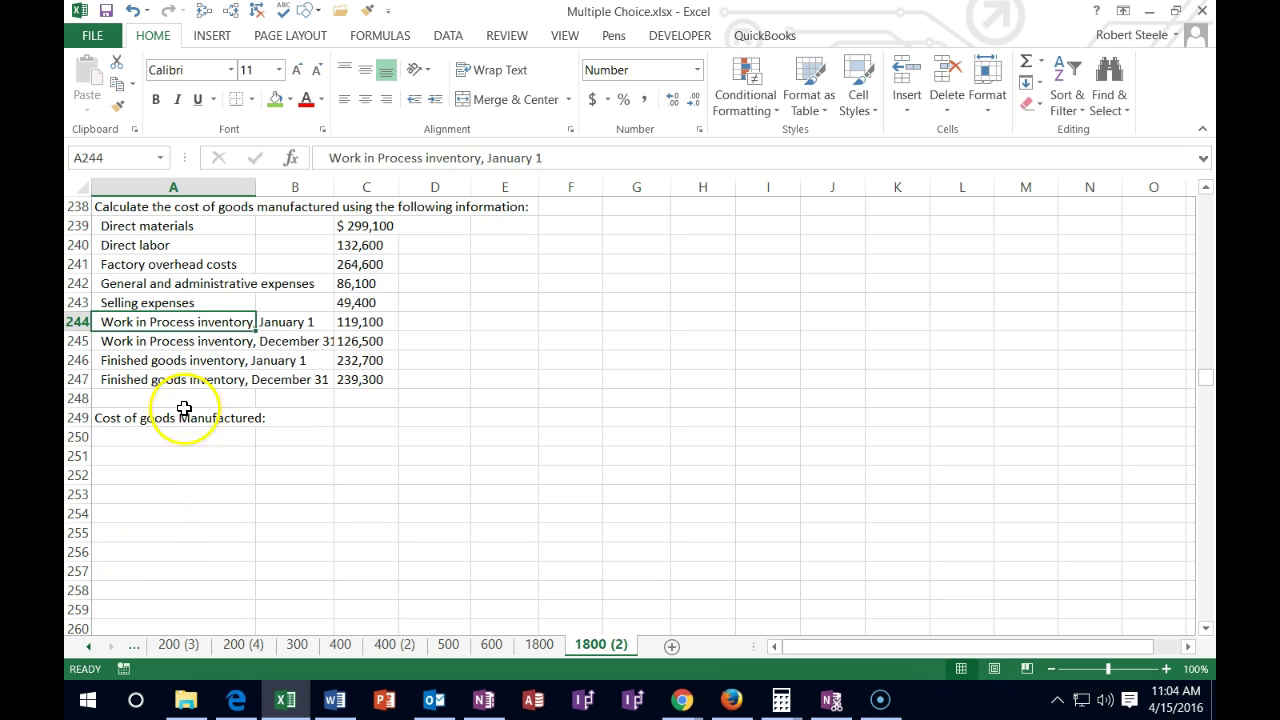
click(174, 438)
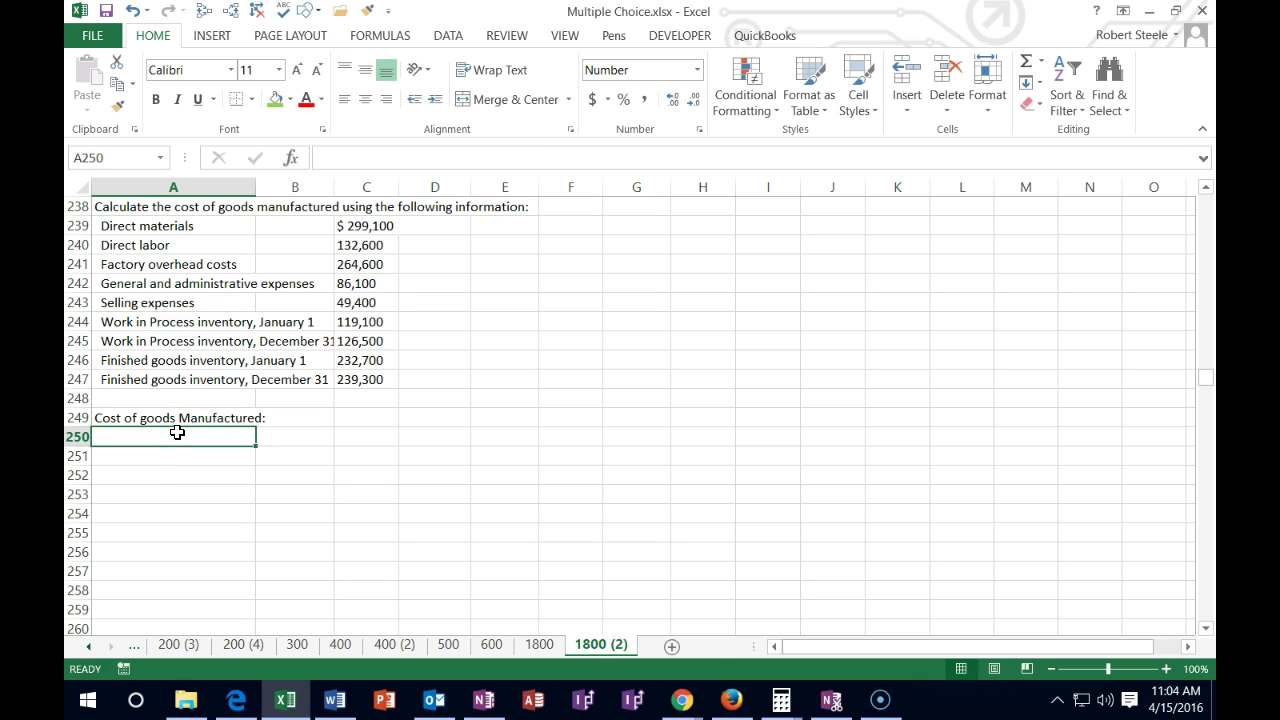
click(176, 433)
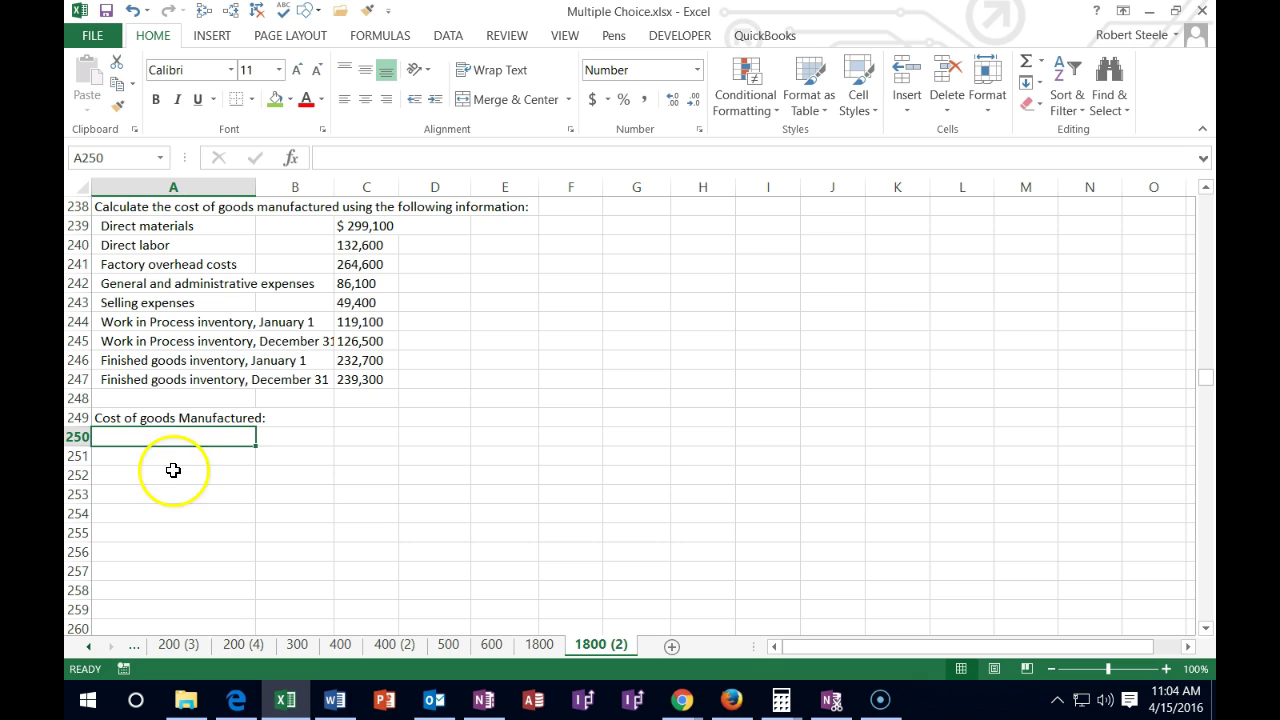
text(WIP Jan 1)
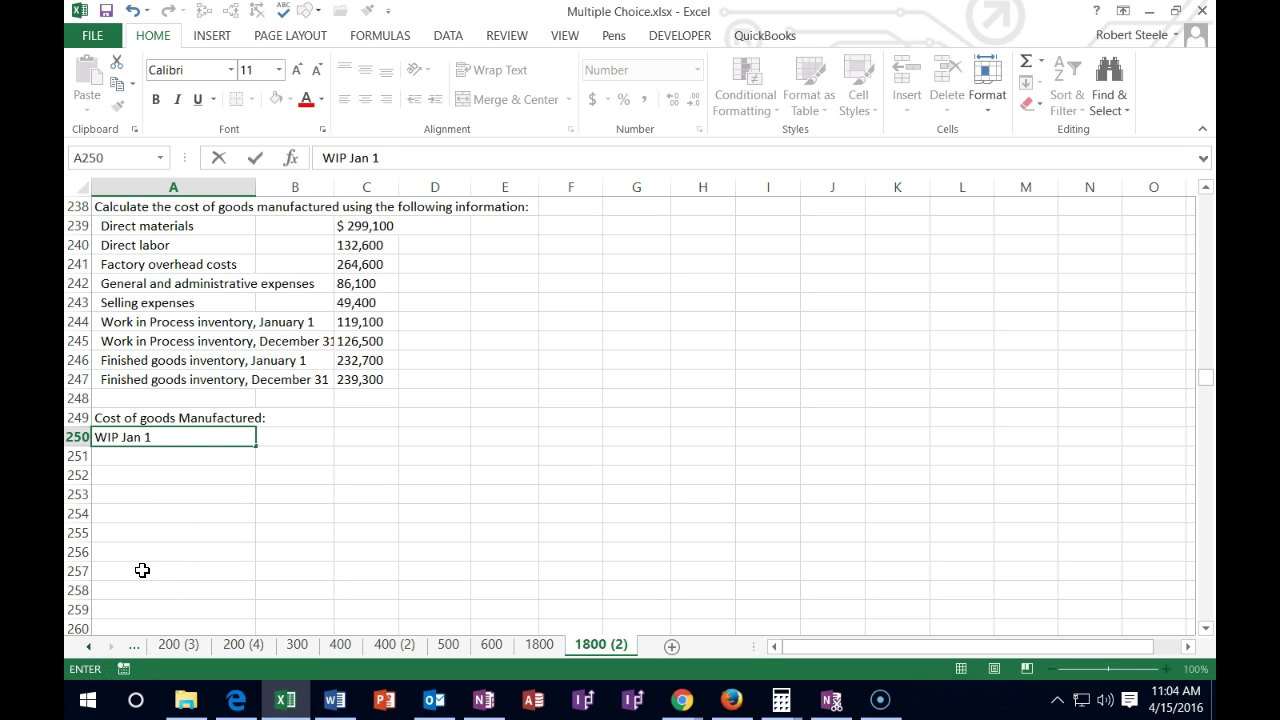
key(Tab)
key(Tab)
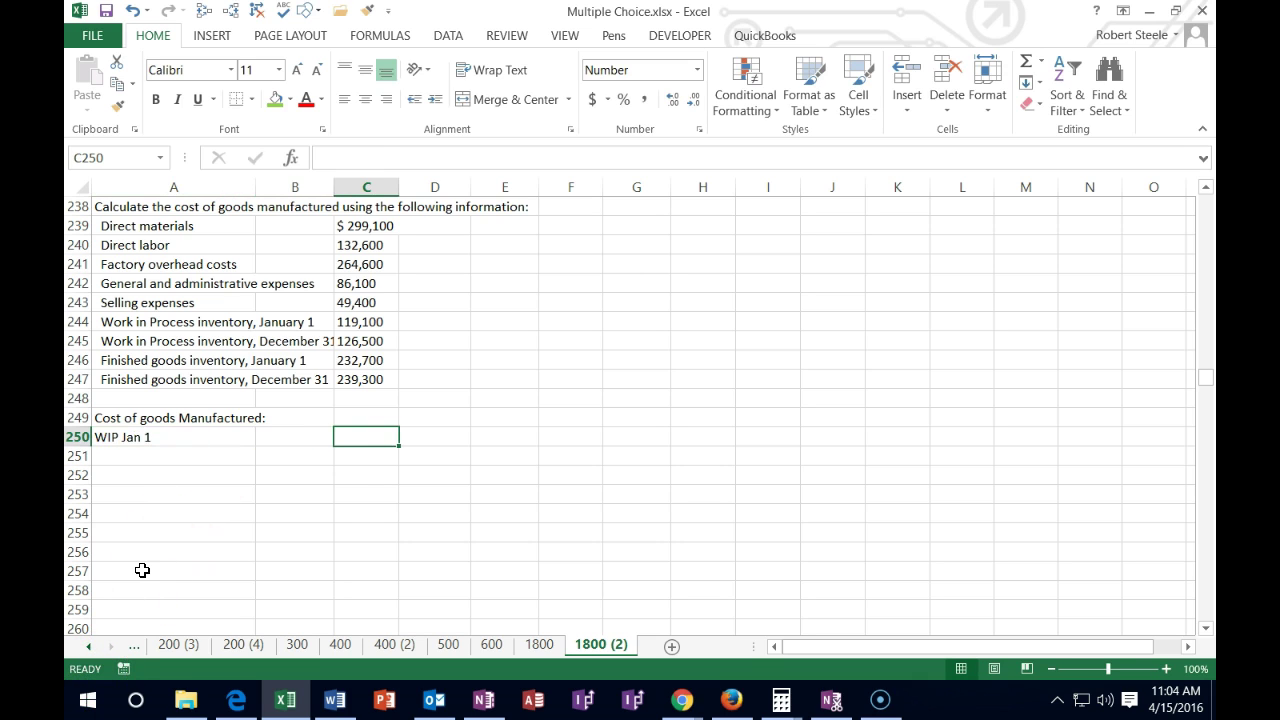
click(372, 322)
click(366, 436)
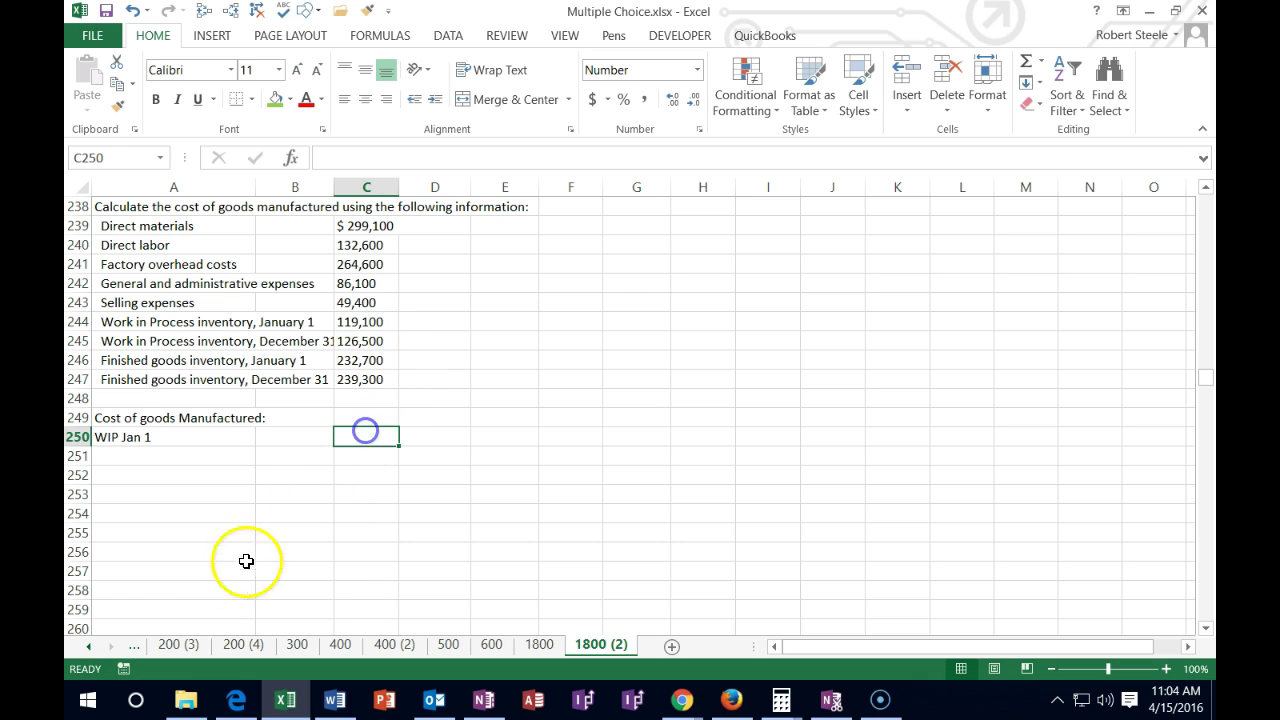
text(119,100)
key(Return)
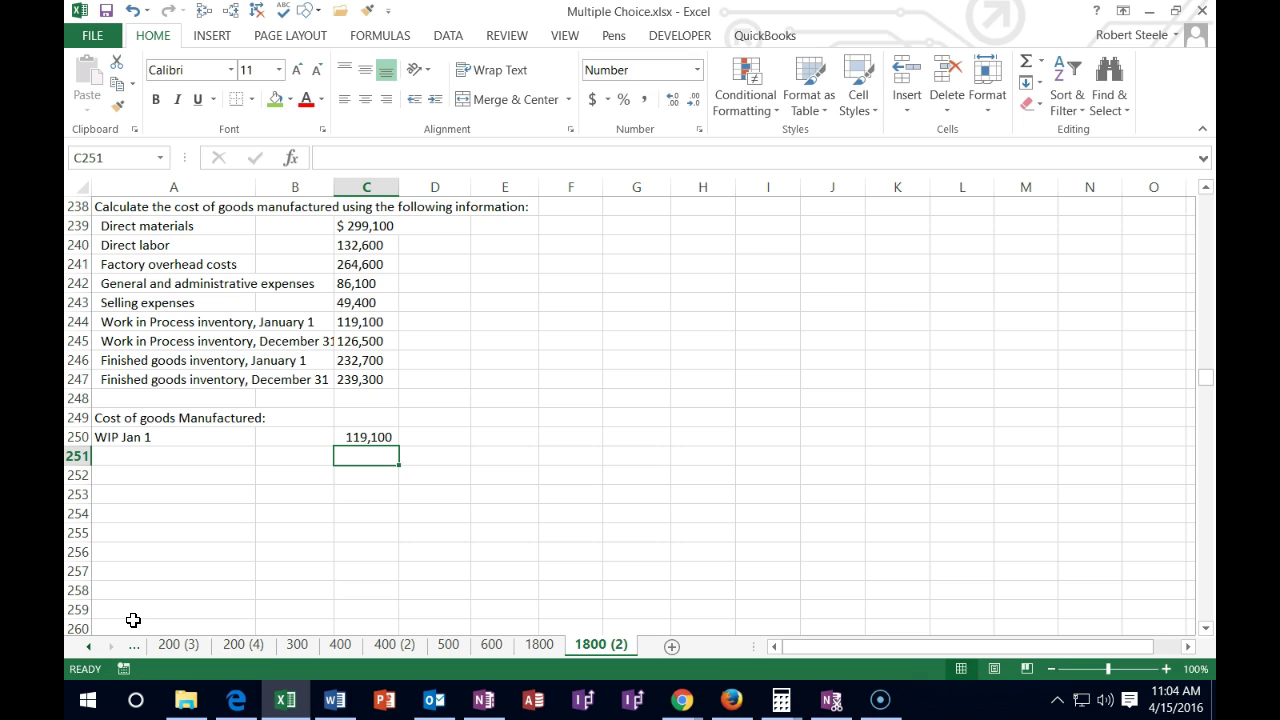
Step: Indent the "WIP Jan 1" label in A250 by one level under the heading
key(Left)
key(Left)
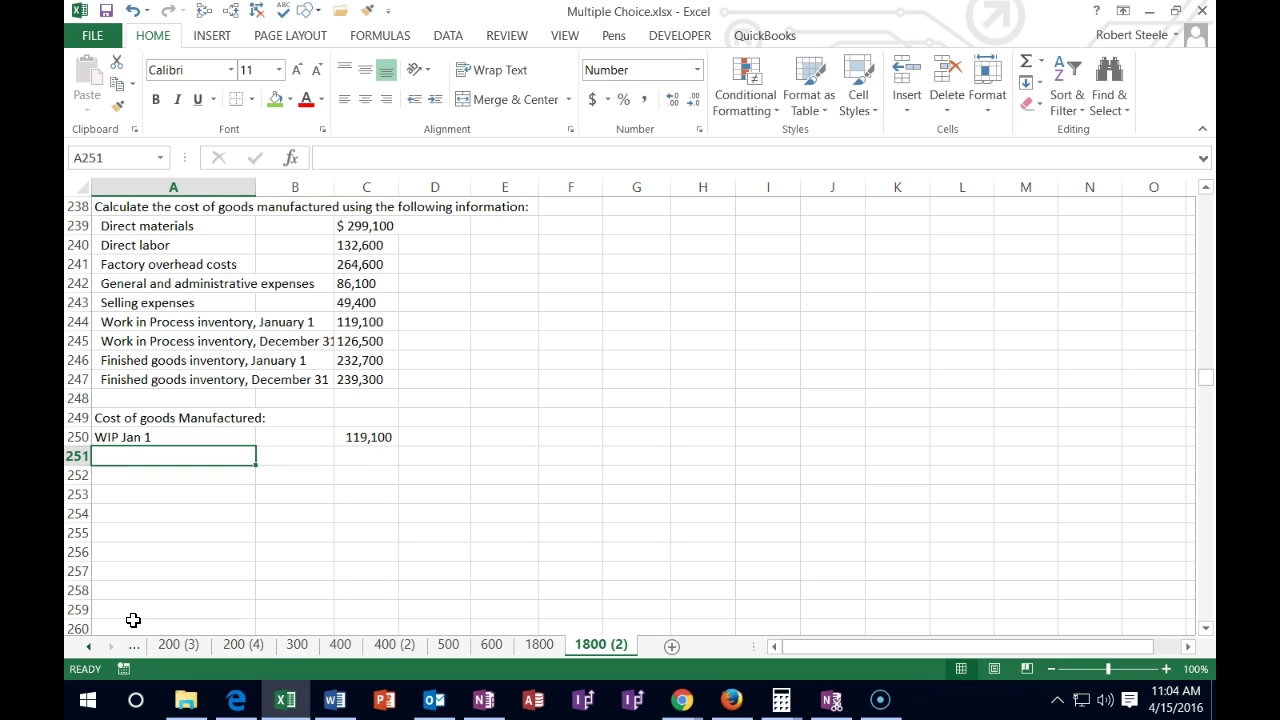
click(135, 437)
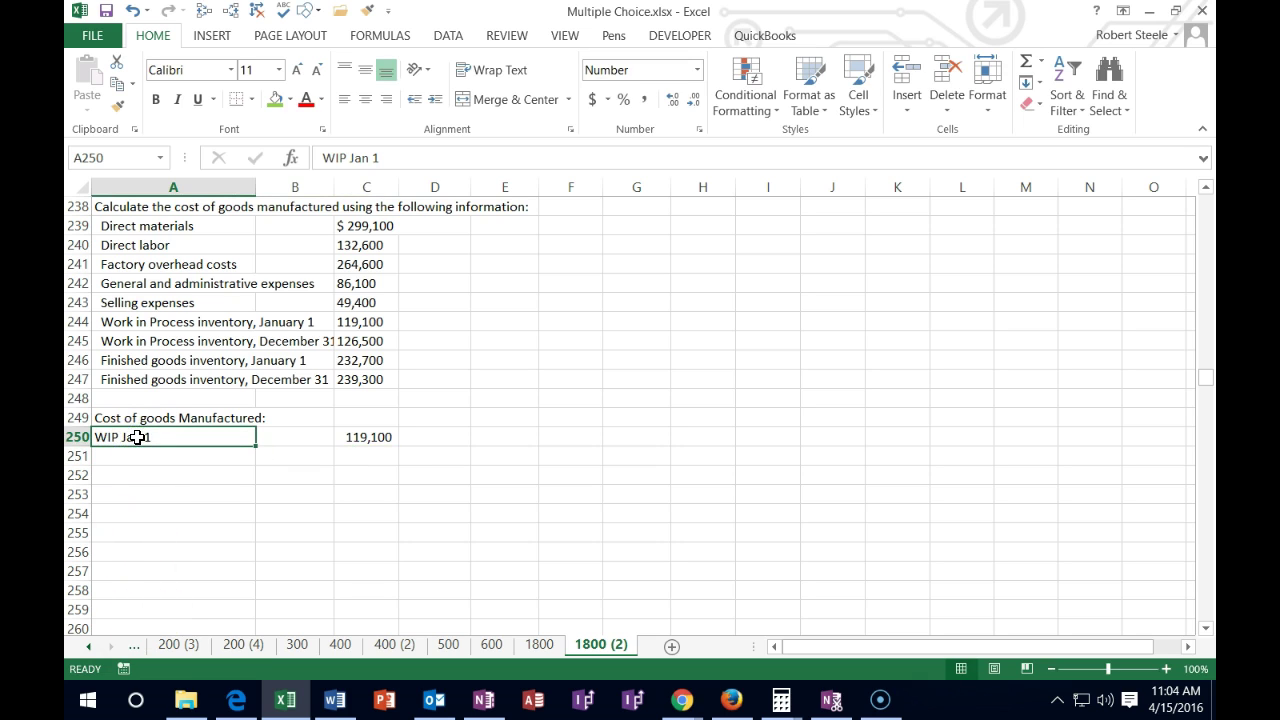
click(432, 99)
Step: Add an indented "Direct materials" label in A251 and enter its cost, 299,100, in C251
click(164, 454)
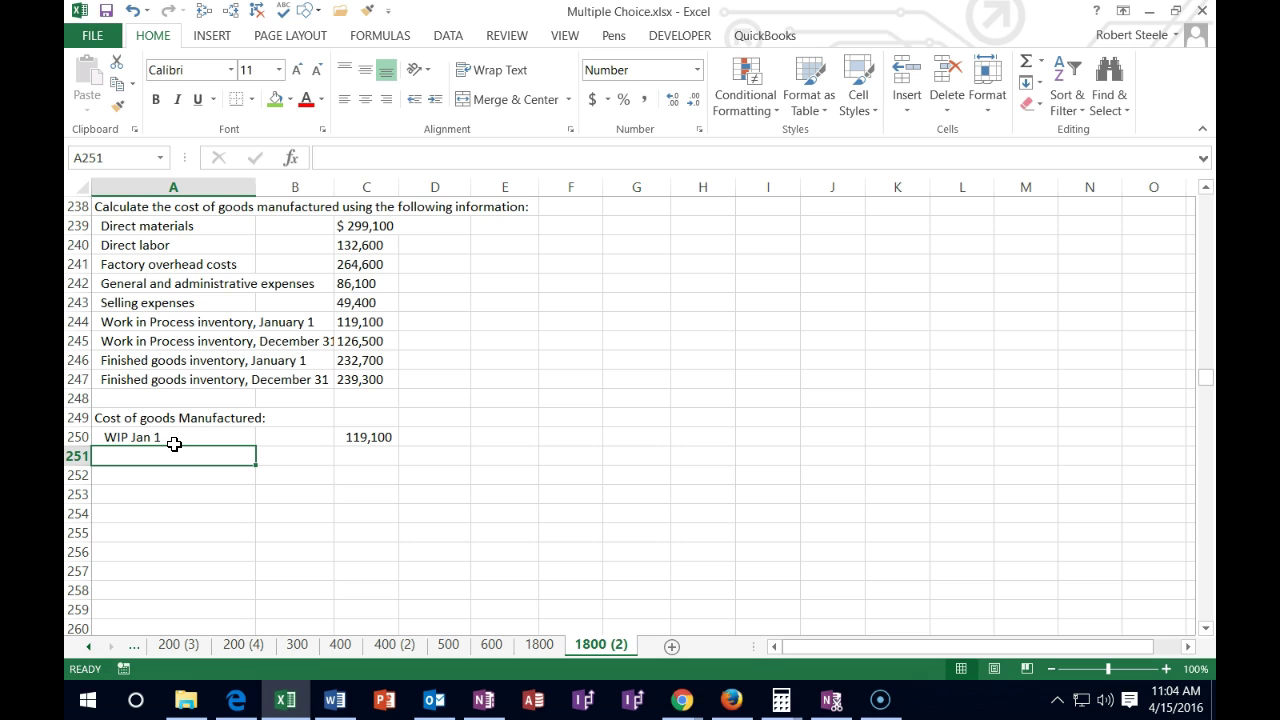
text(Dir)
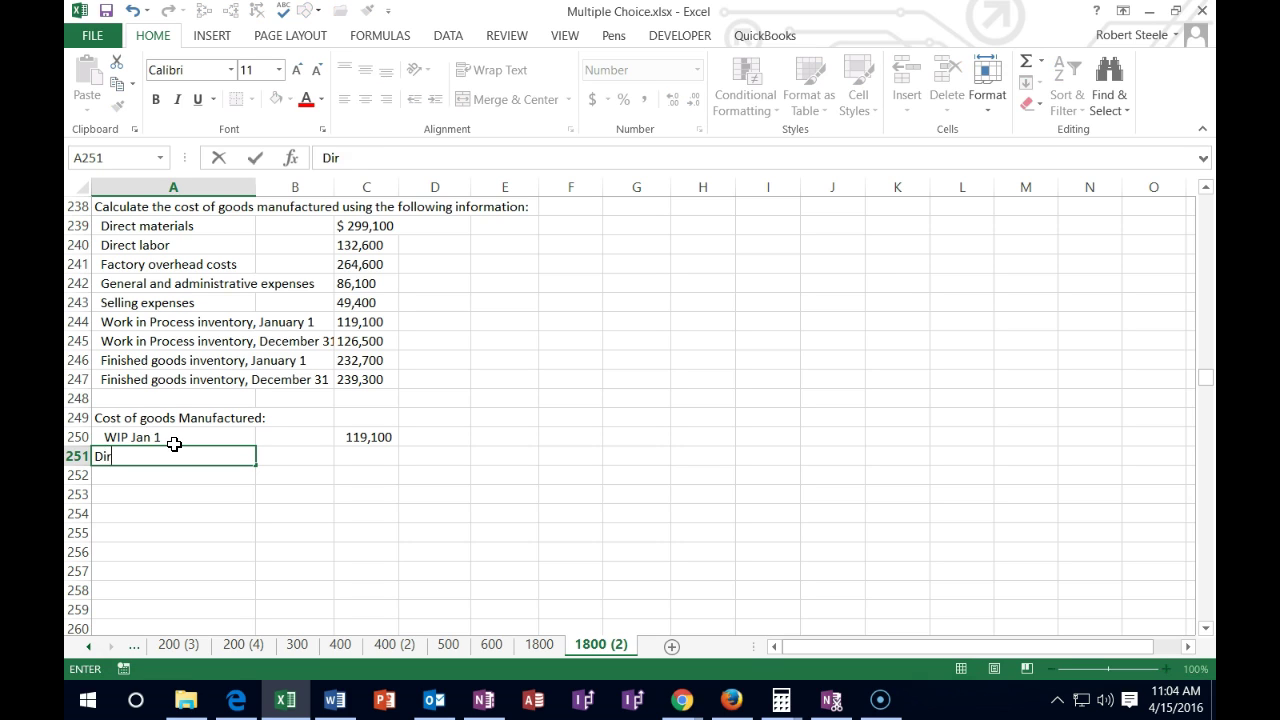
text(ect materia)
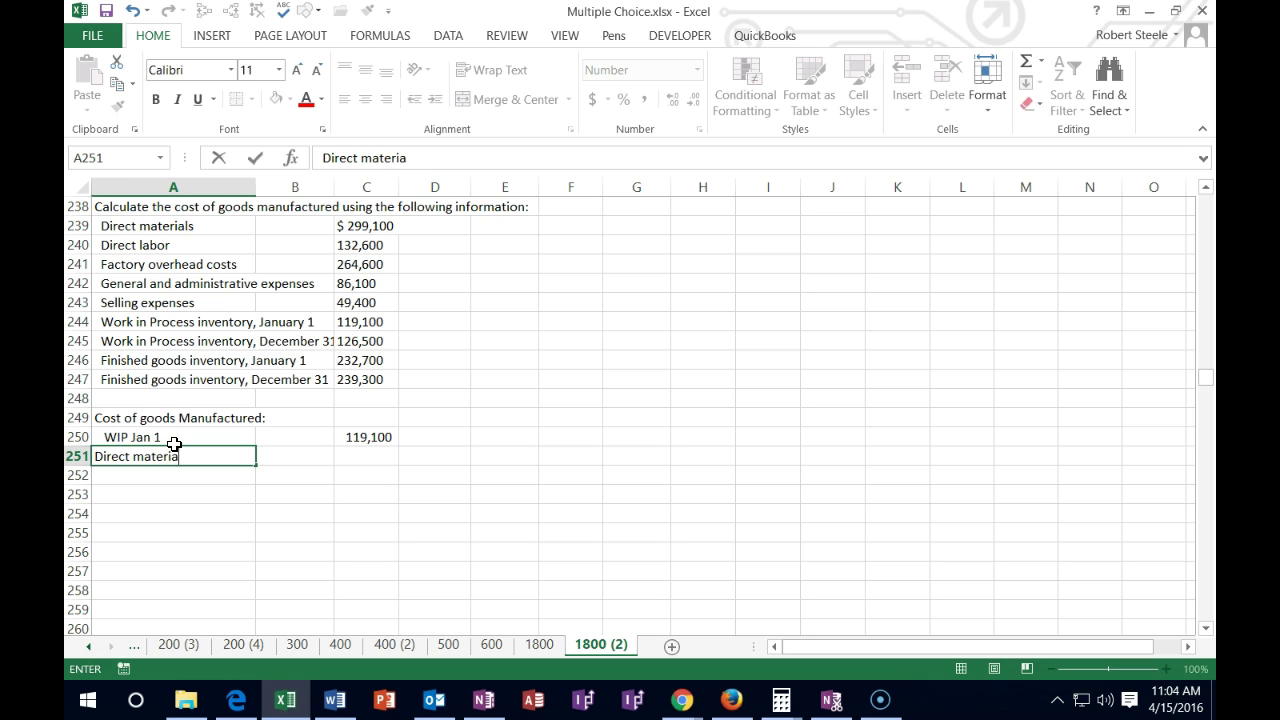
key(Tab)
key(Tab)
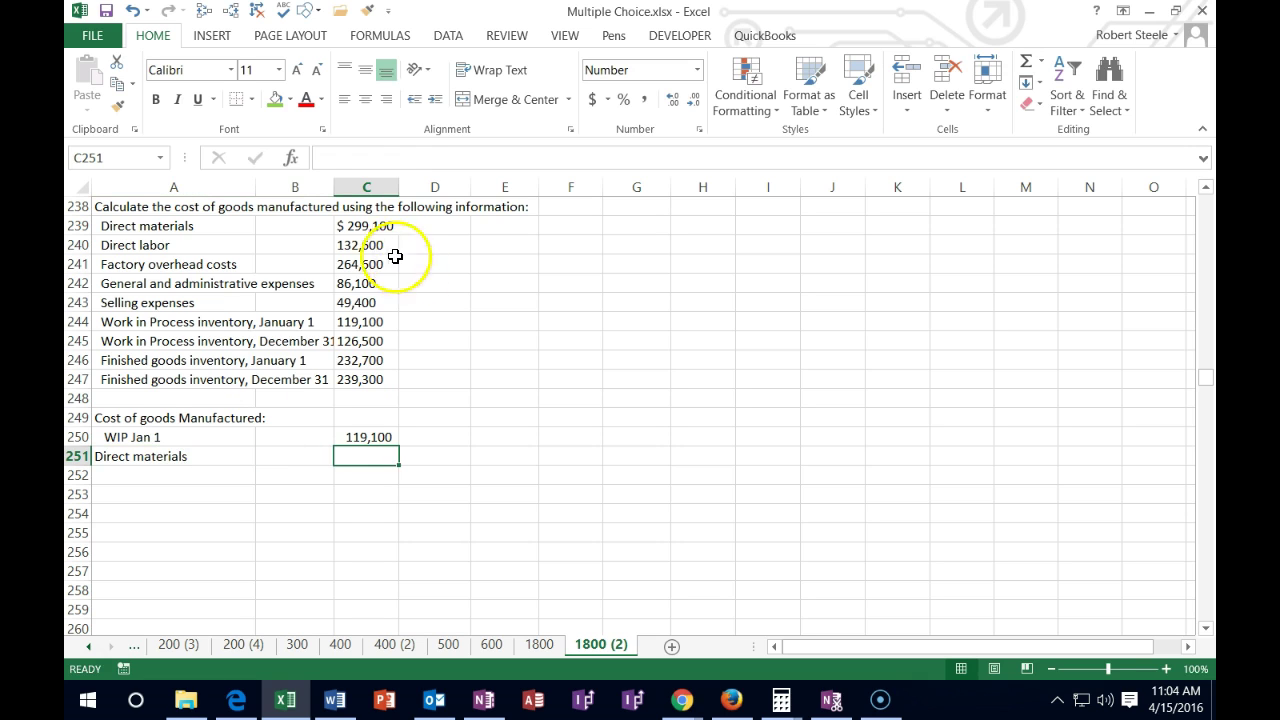
click(367, 229)
click(366, 455)
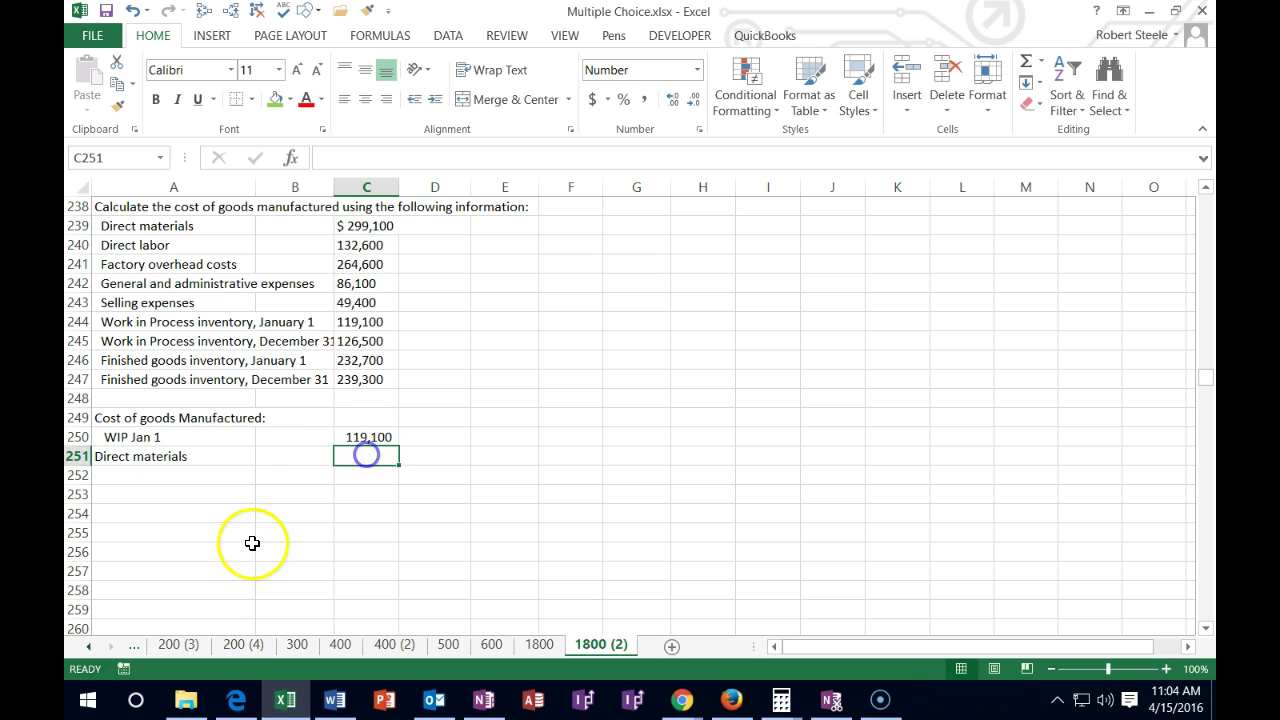
text(299,)
text(1)
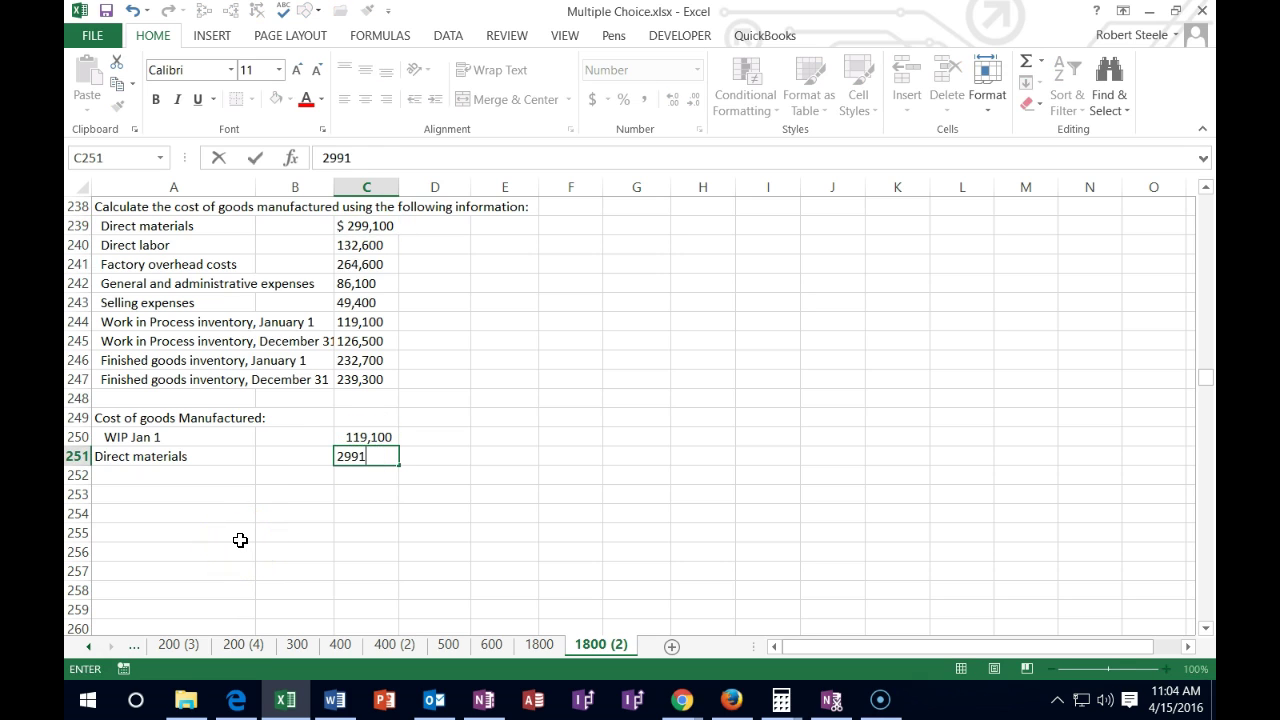
text(00)
key(Return)
click(190, 458)
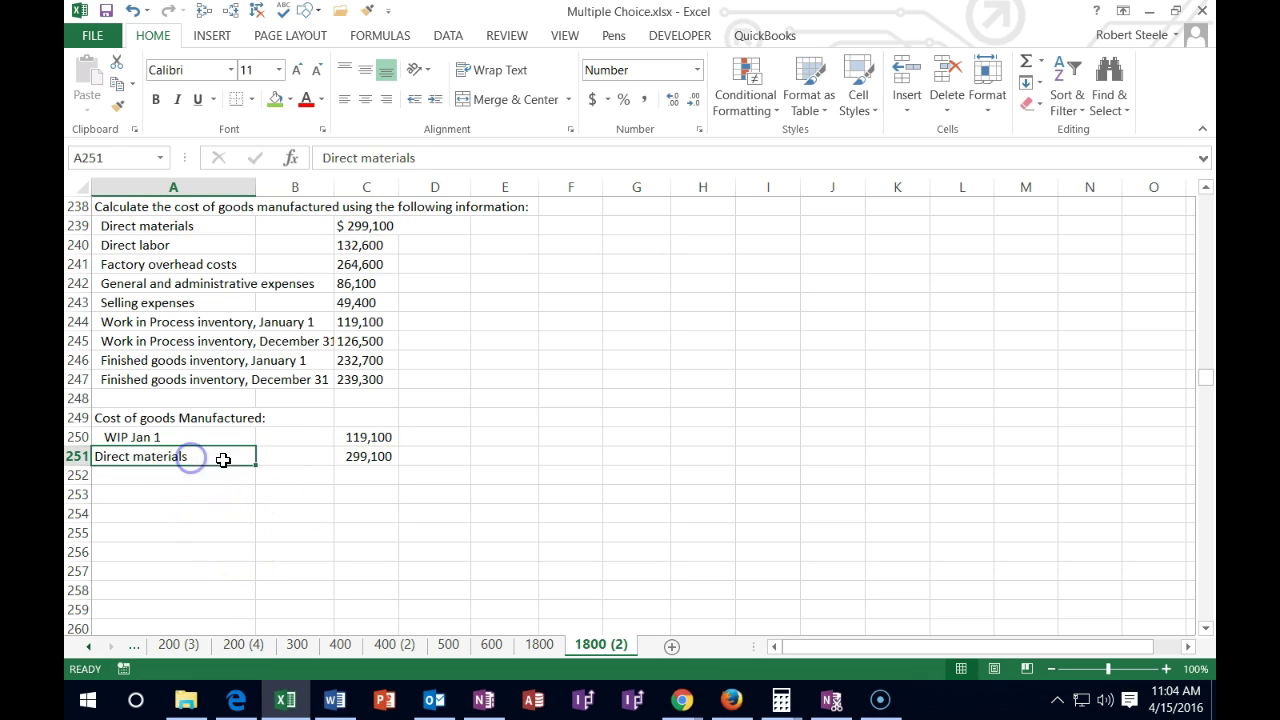
click(436, 99)
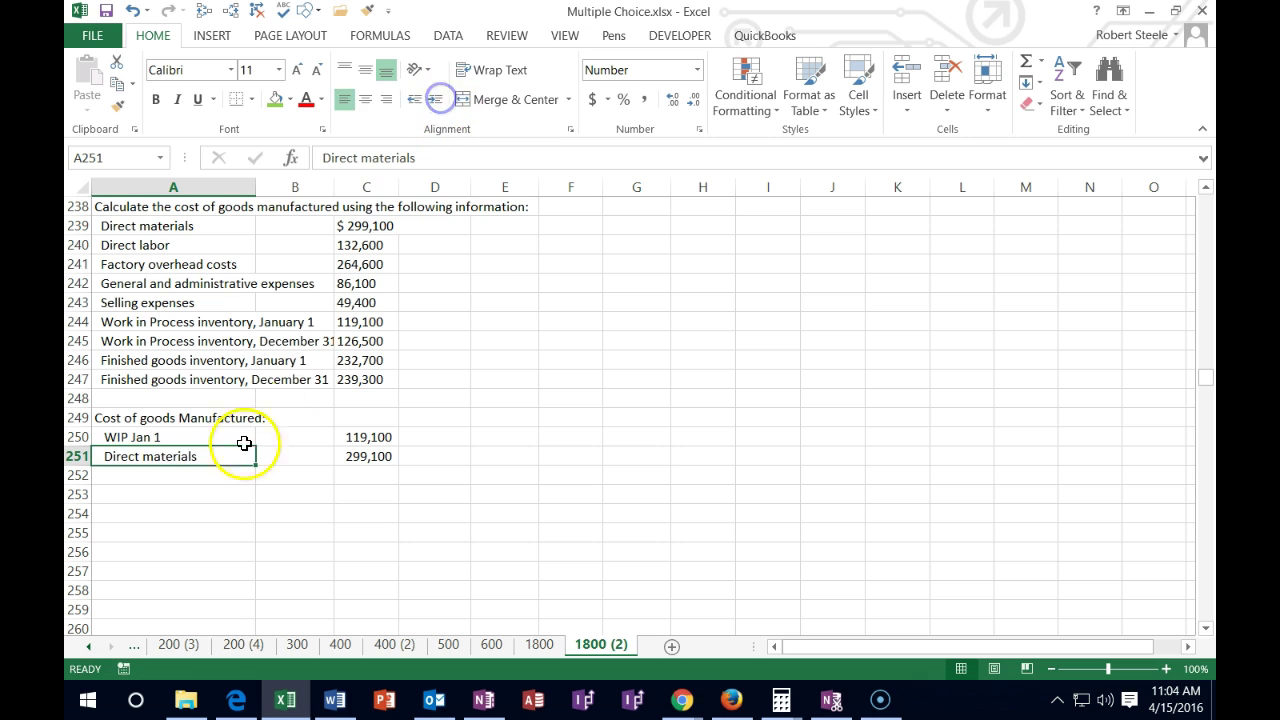
Step: Label A252 "Direct labor" and enter its cost, 132,600, in C252
click(162, 474)
text(Do)
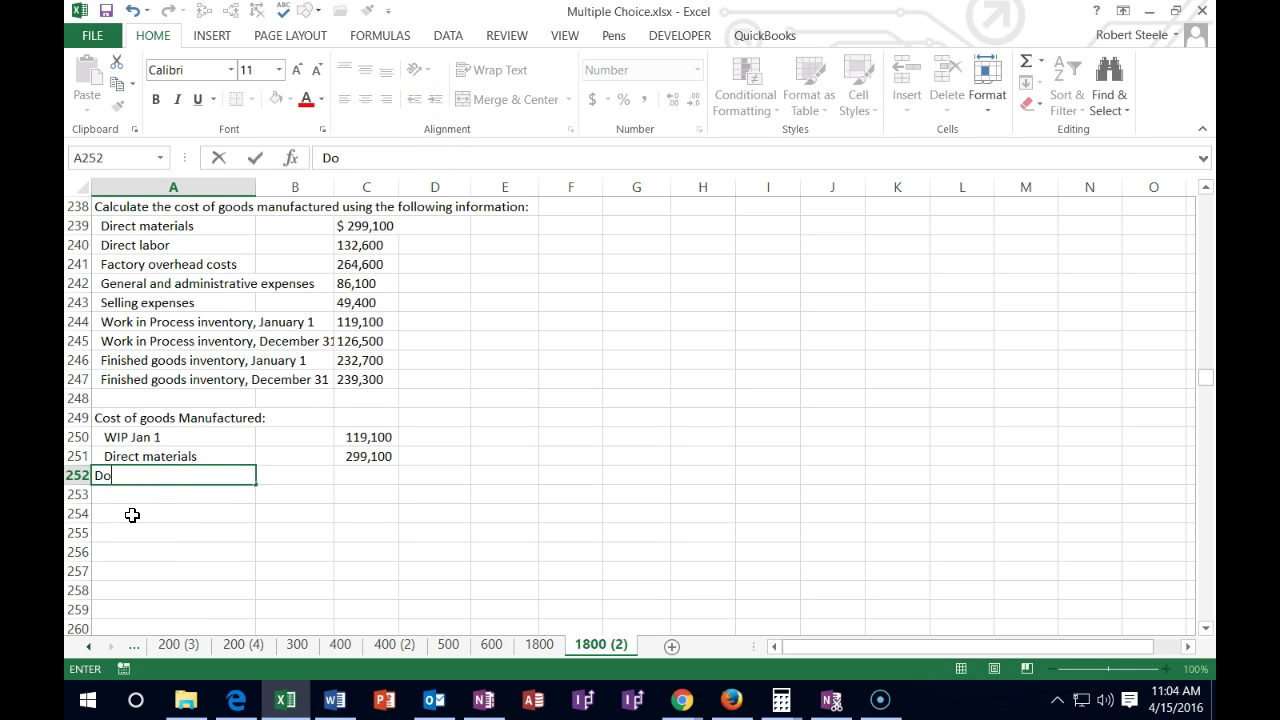
text(ire)
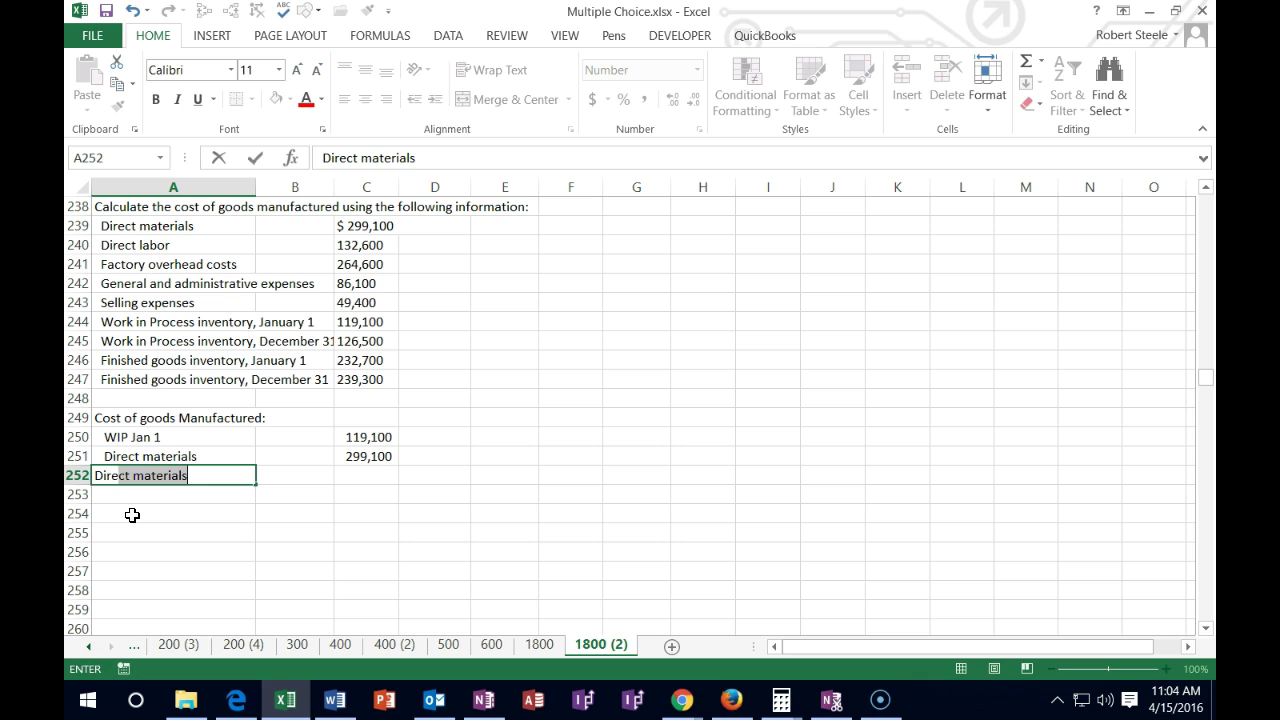
text(ct L)
text(labor)
key(Tab)
key(Tab)
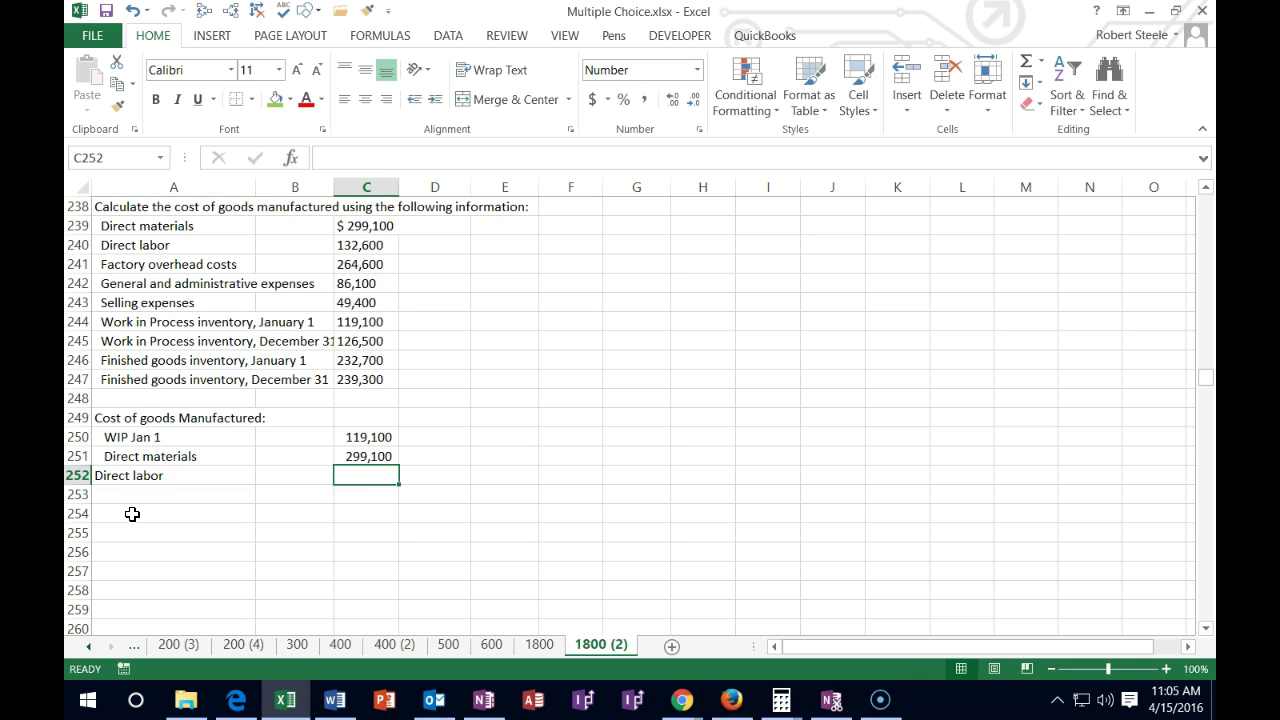
click(380, 246)
click(367, 472)
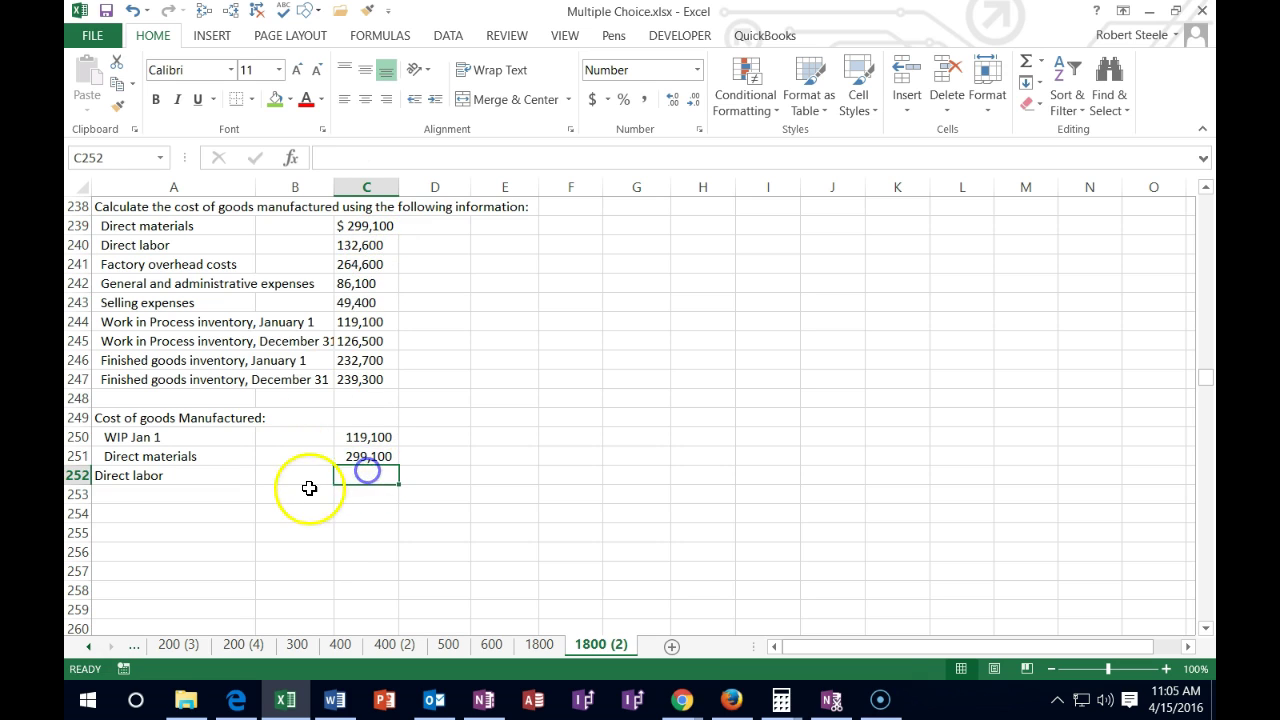
text(132,600)
key(Return)
Step: Label A253 "FO" for factory overhead and enter its cost, 264,600, in C253
key(Left)
key(Left)
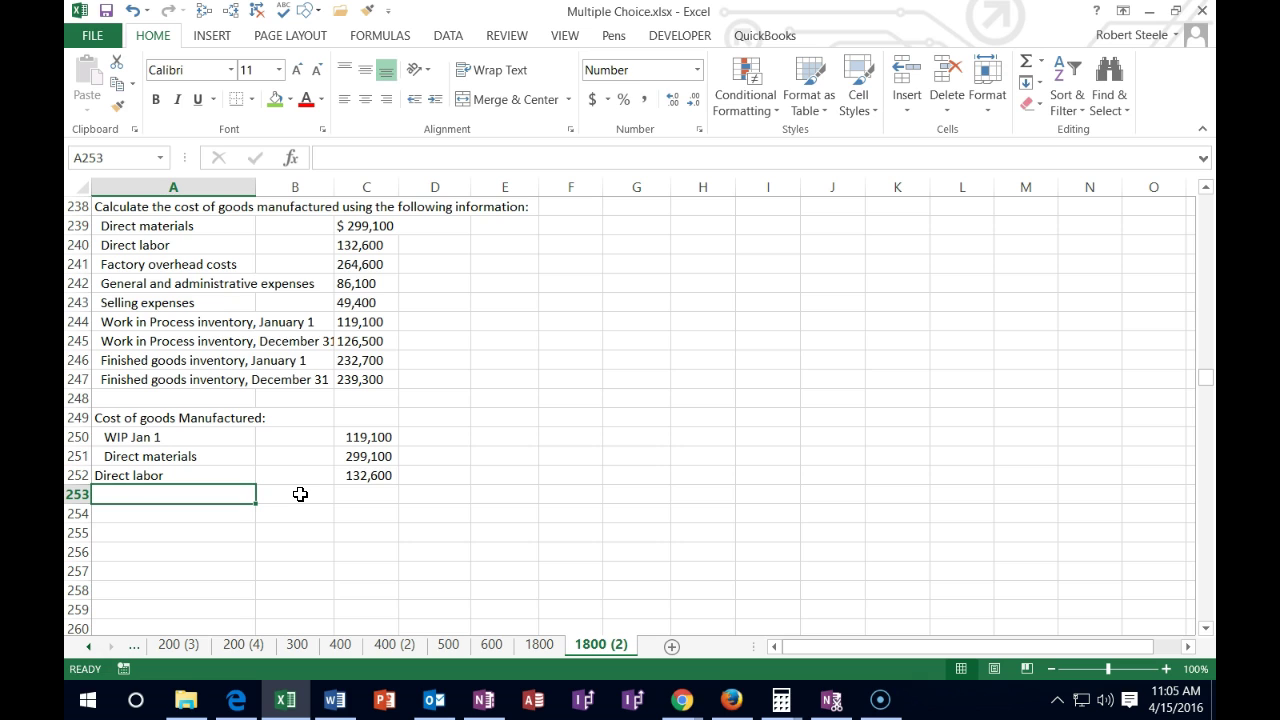
text(F)
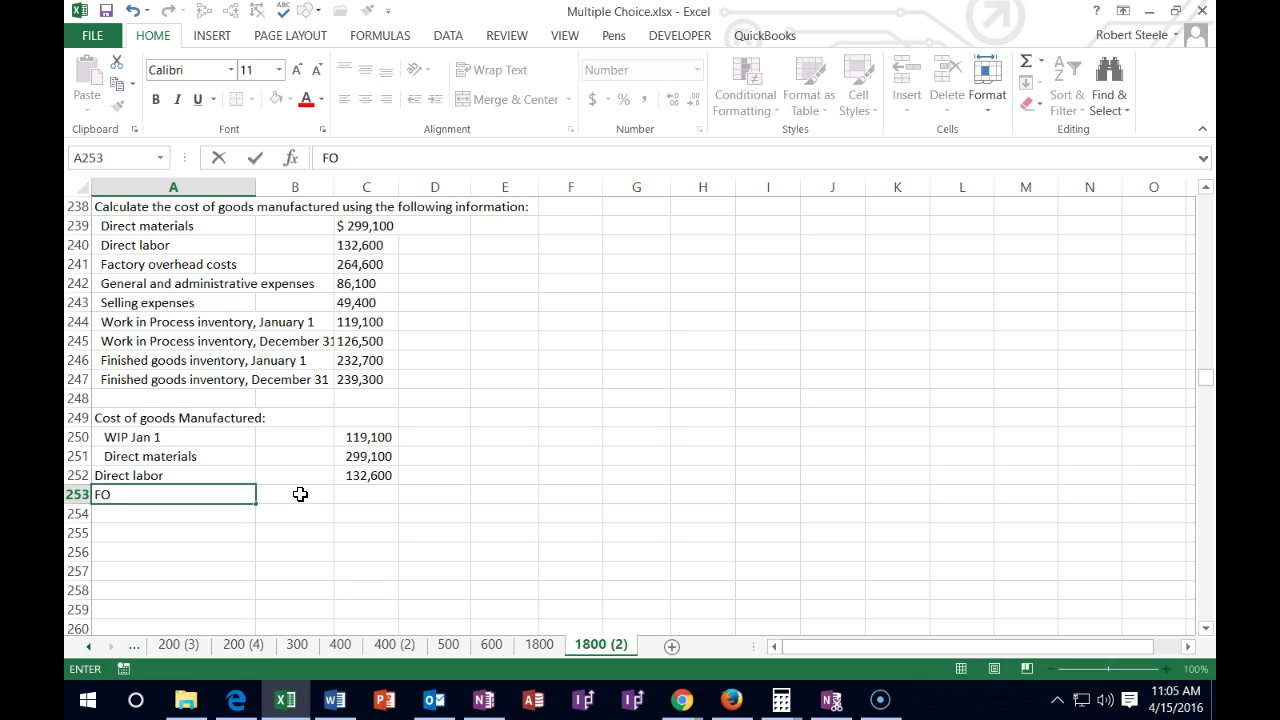
text(O)
key(Right)
key(Right)
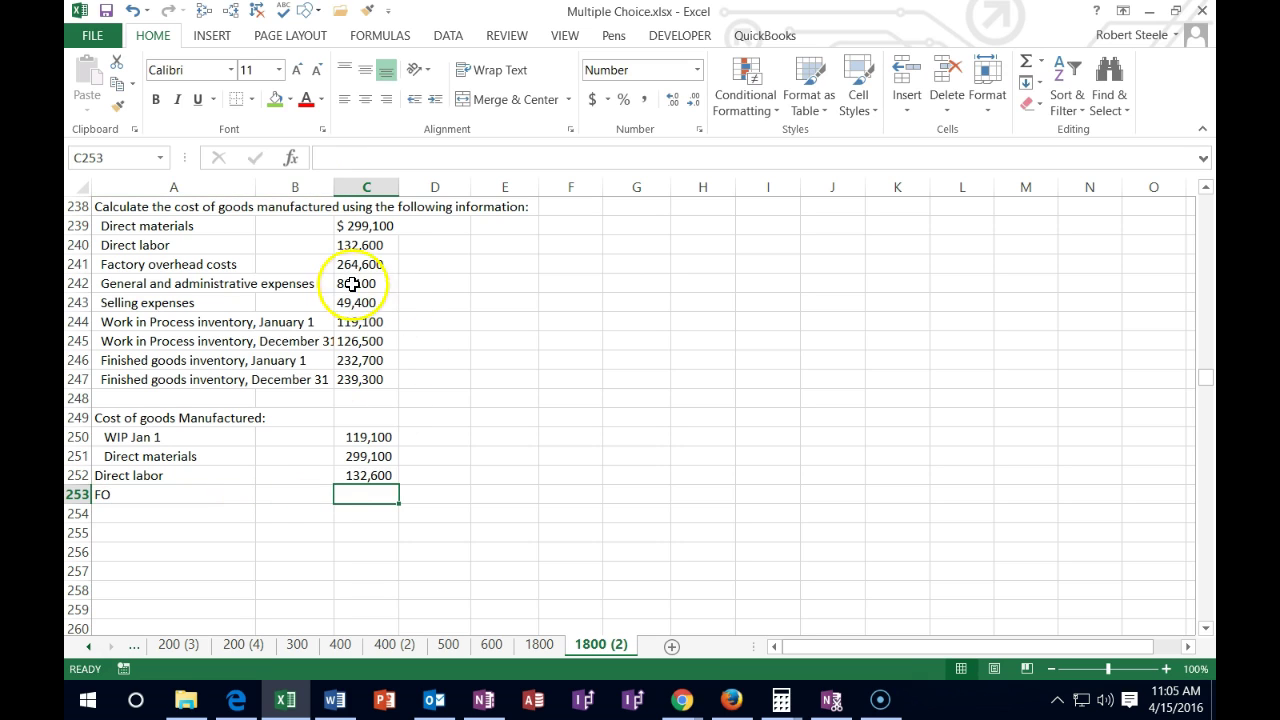
click(372, 264)
click(370, 494)
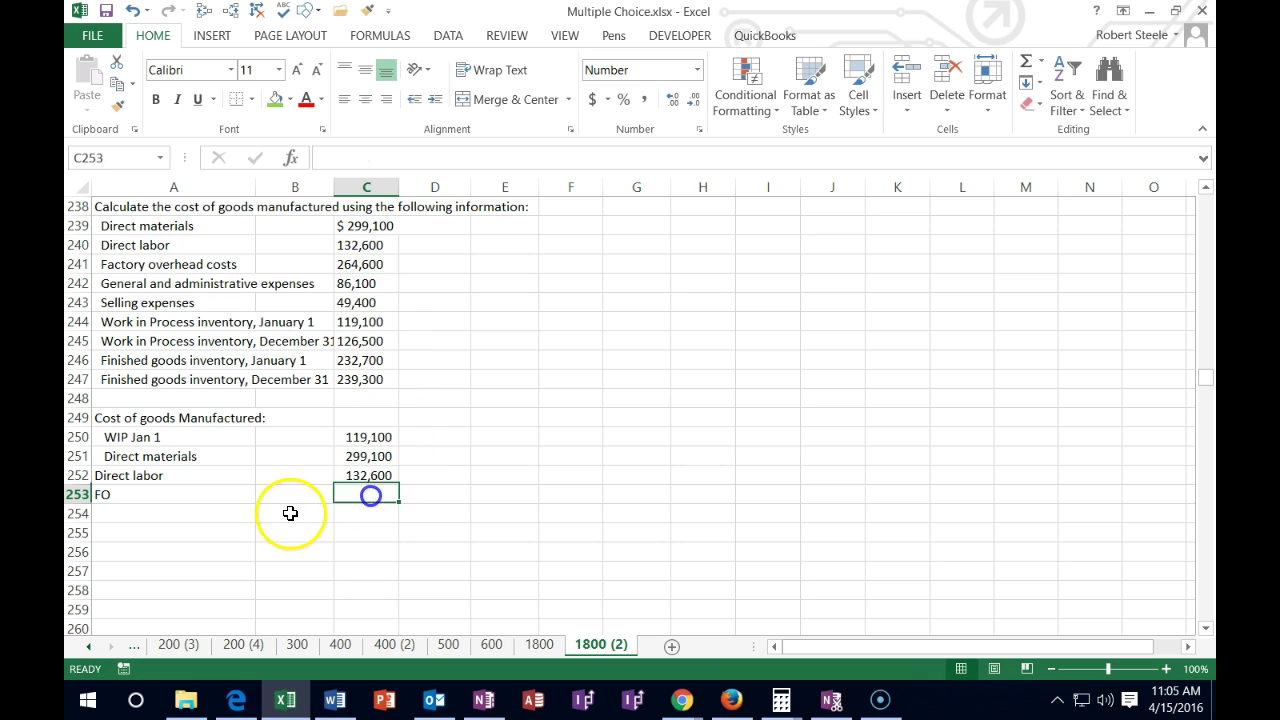
text(264,600)
key(Return)
Step: Enter the label "Less WIP Dec 31" in A254 for the ending work in process inventory
key(Left)
key(Left)
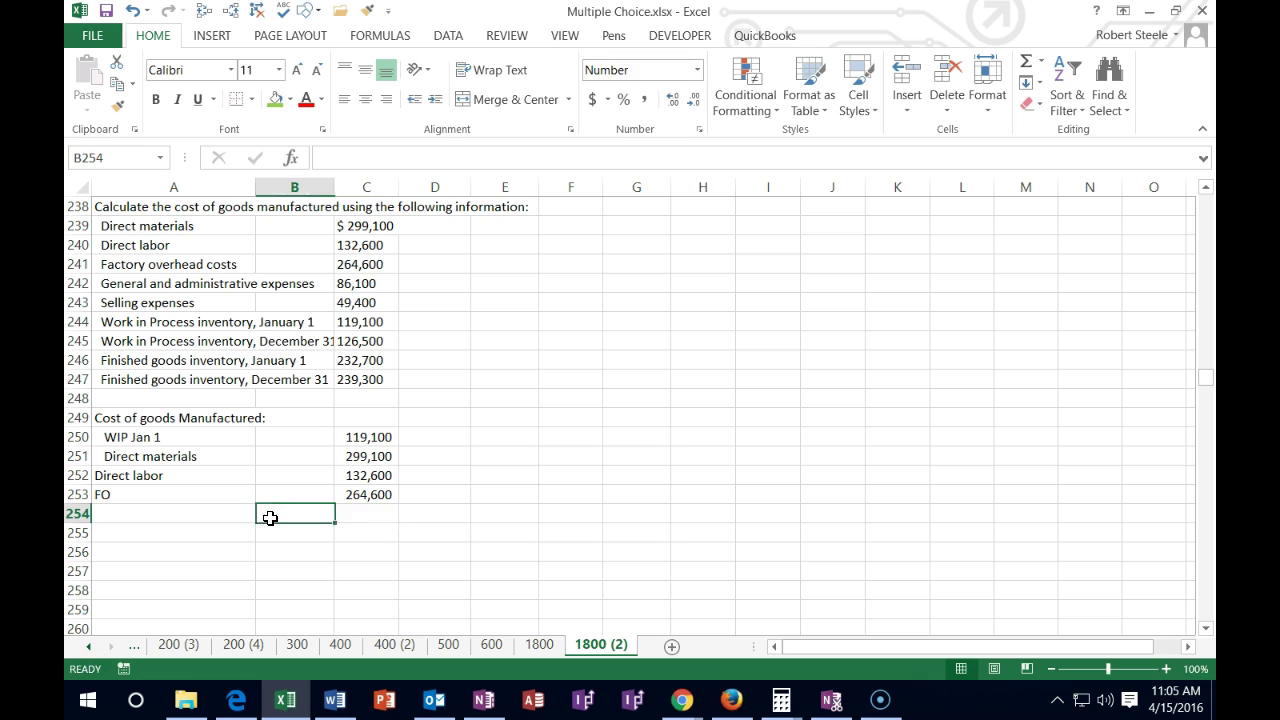
text(L)
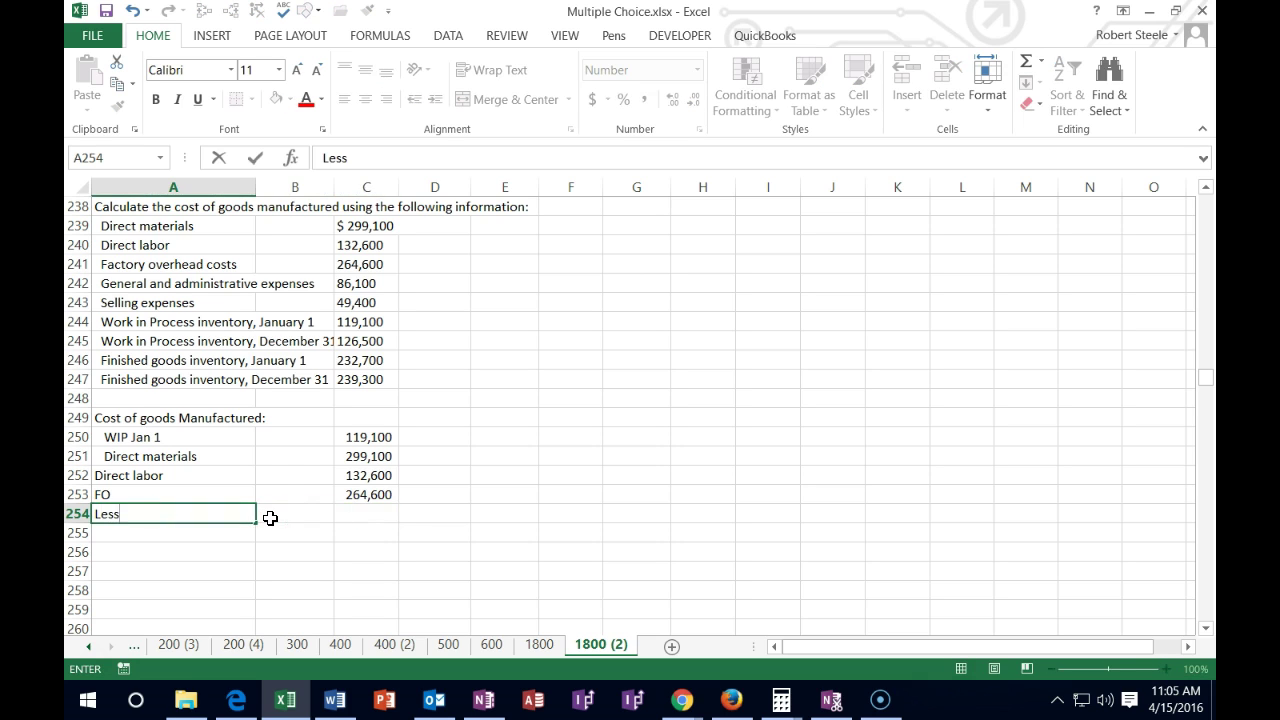
text(ess WIP Dec 31)
key(Return)
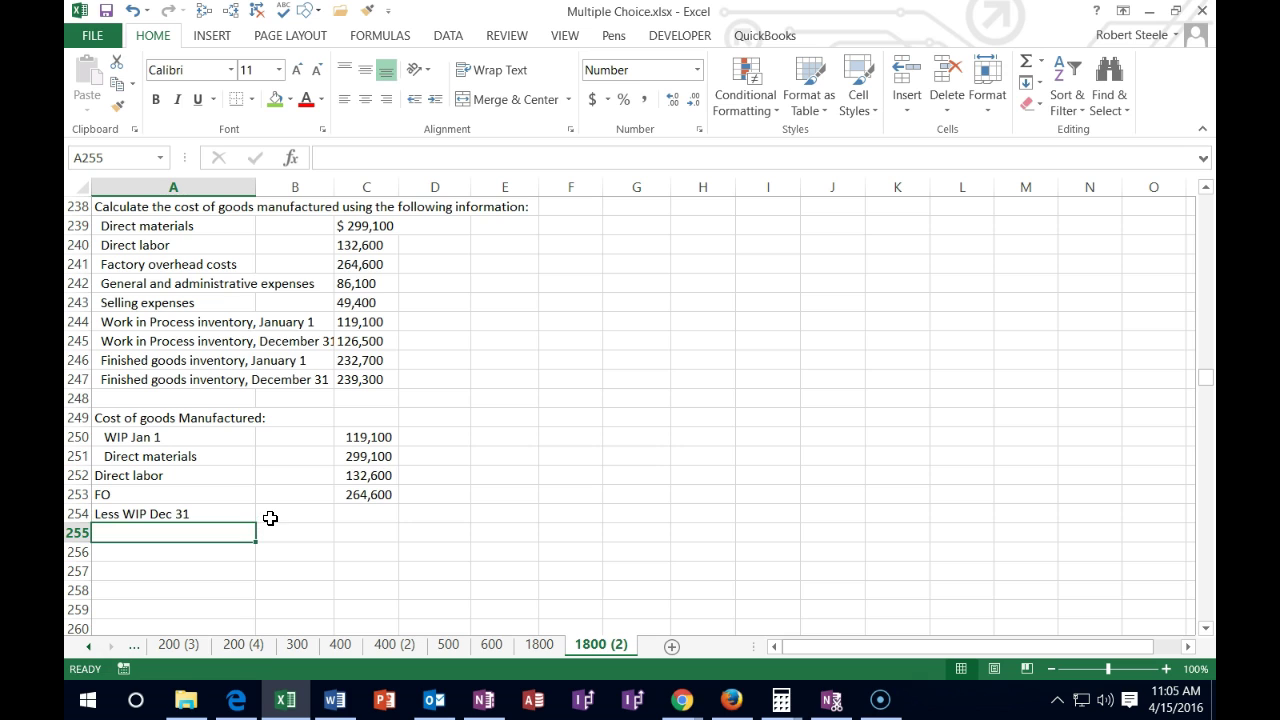
Step: Indent the labels in A252:A254 by one level to match the lines above them
drag(229, 478, 215, 515)
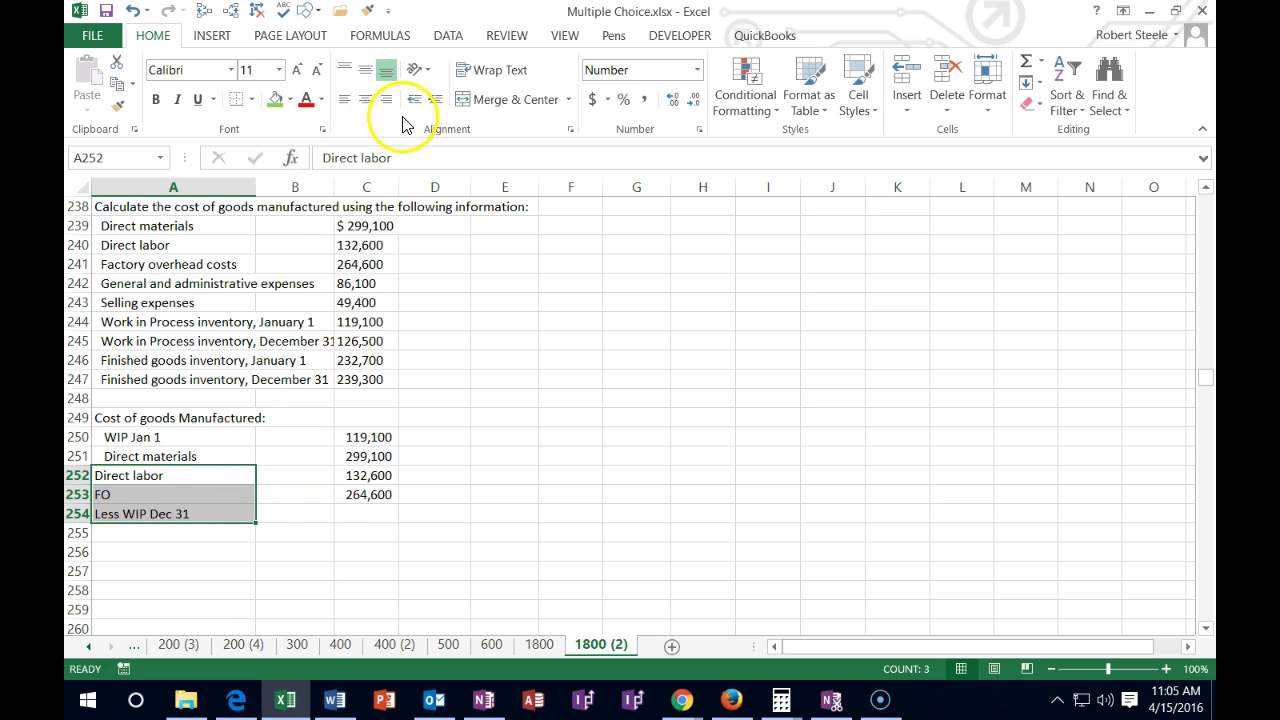
click(434, 101)
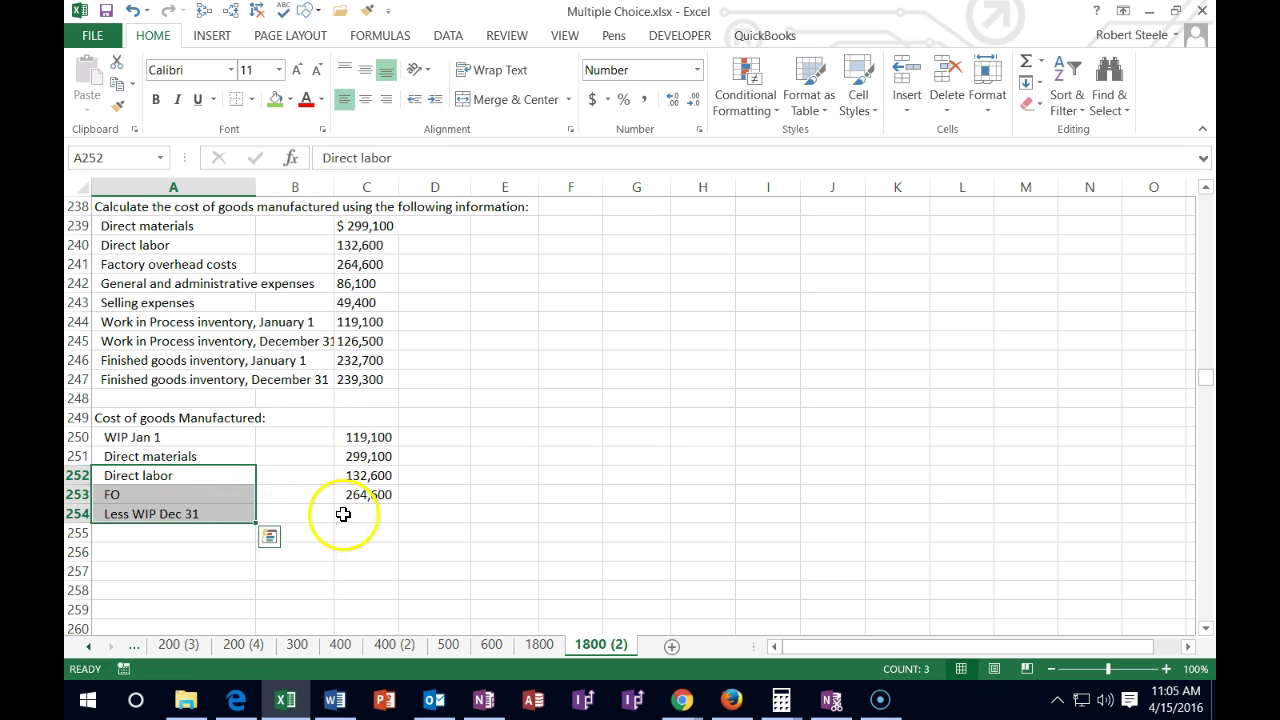
click(342, 514)
click(217, 519)
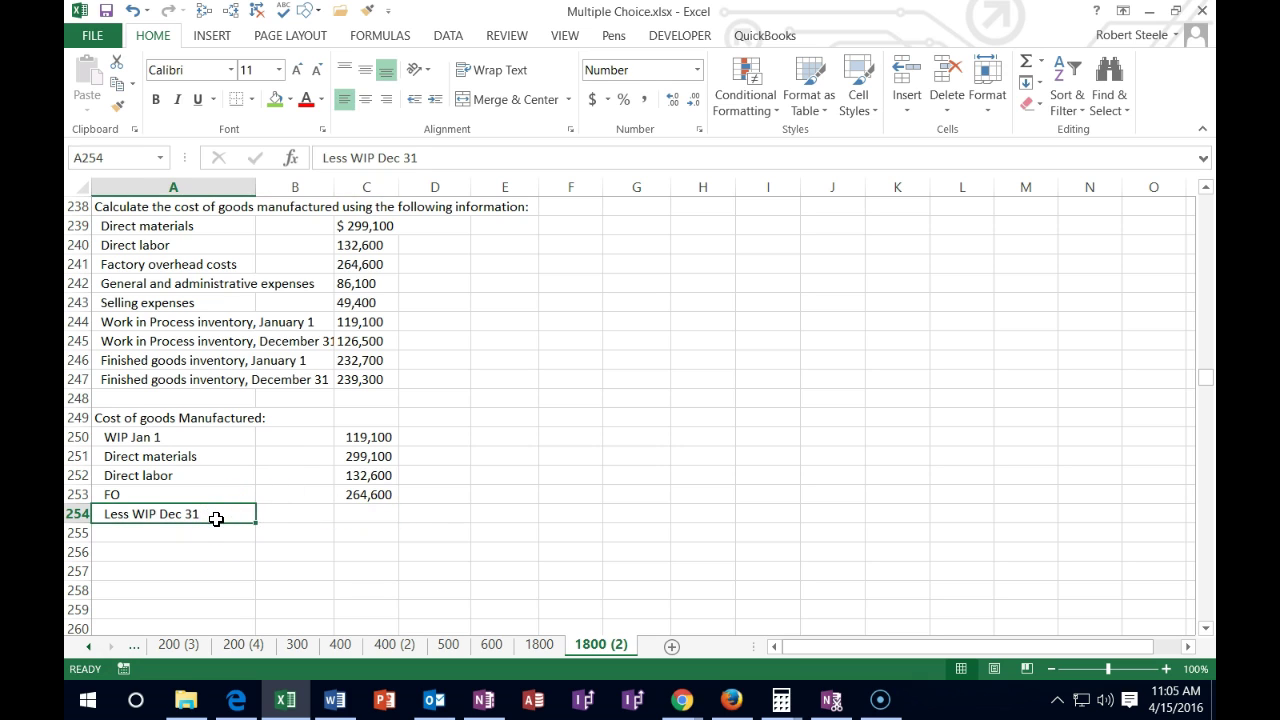
Step: Enter the December 31 work in process inventory, 126,500, in C254
click(346, 342)
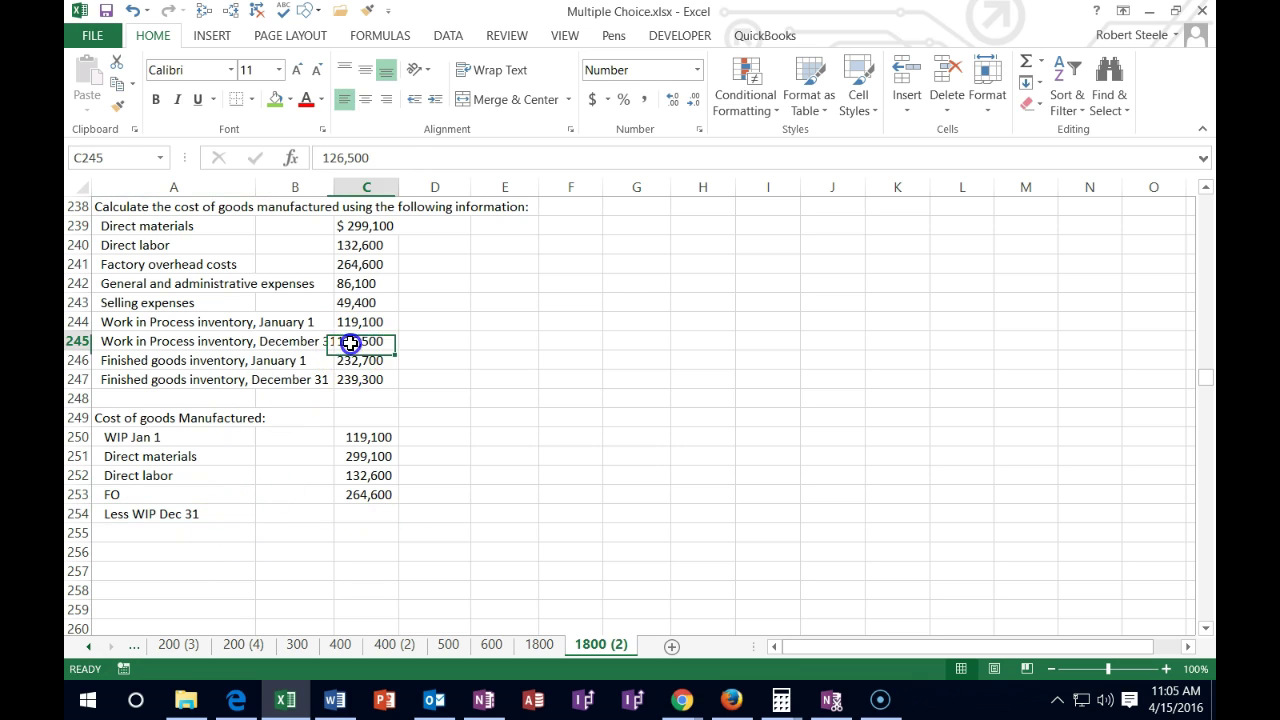
click(348, 511)
text(126,500)
key(Return)
key(Return)
Step: Review the given items from general and administrative expenses in A242 through finished goods inventory in A247
click(358, 493)
click(146, 284)
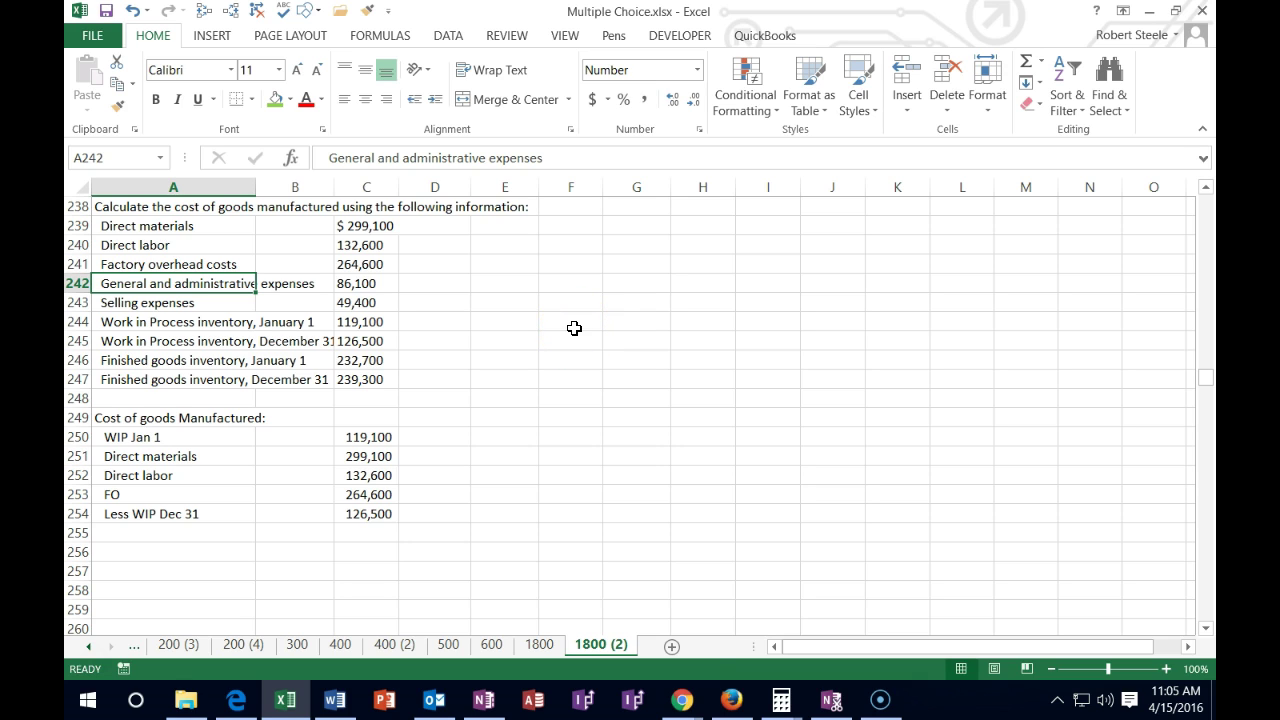
key(Down)
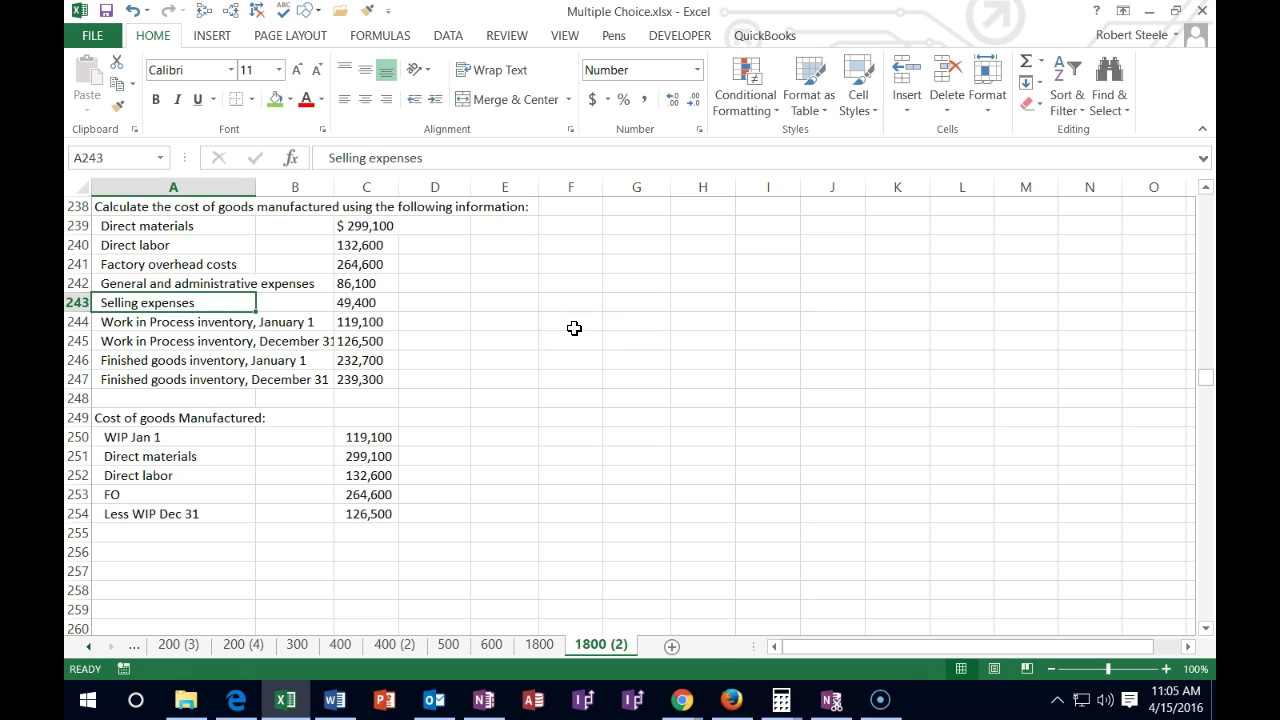
key(Down)
key(Down)
key(Down)
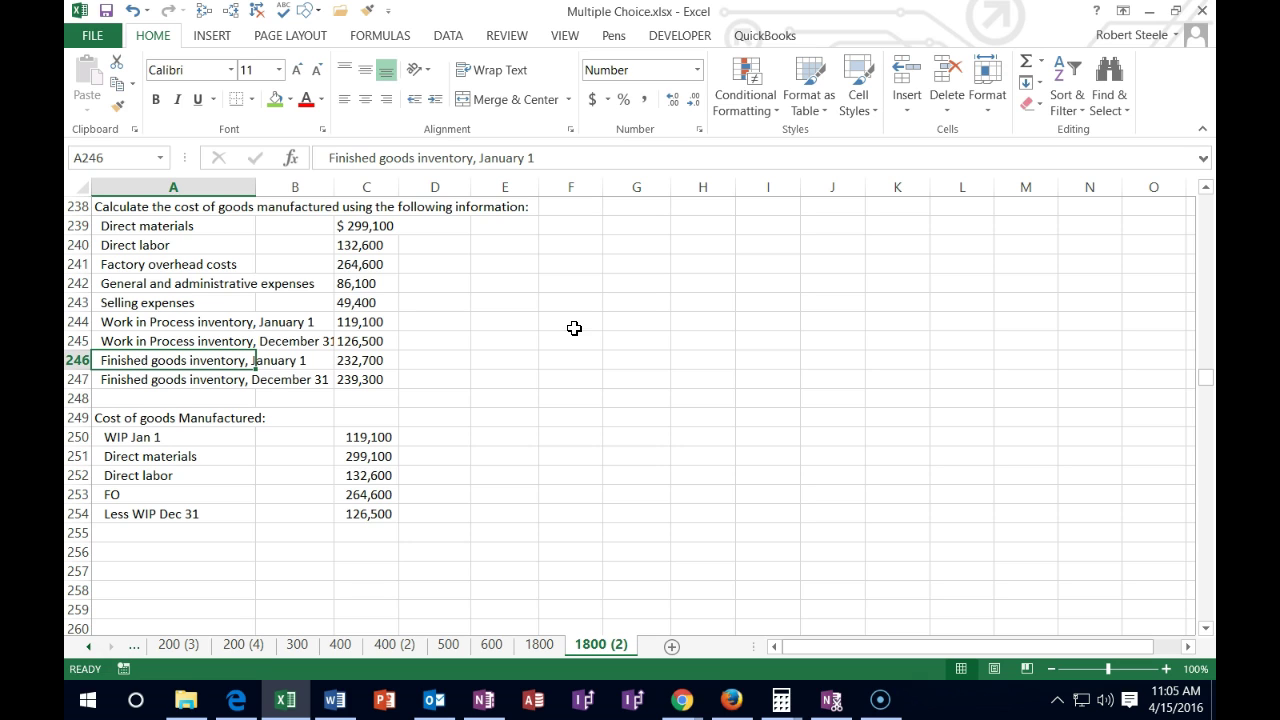
key(Down)
Step: Calculate the cost of goods manufactured in C256 with the formula =C250+C251+C252+C253-C254
key(Down)
key(Down)
key(Down)
key(Down)
key(Down)
key(Down)
key(Down)
key(Down)
key(Down)
key(Right)
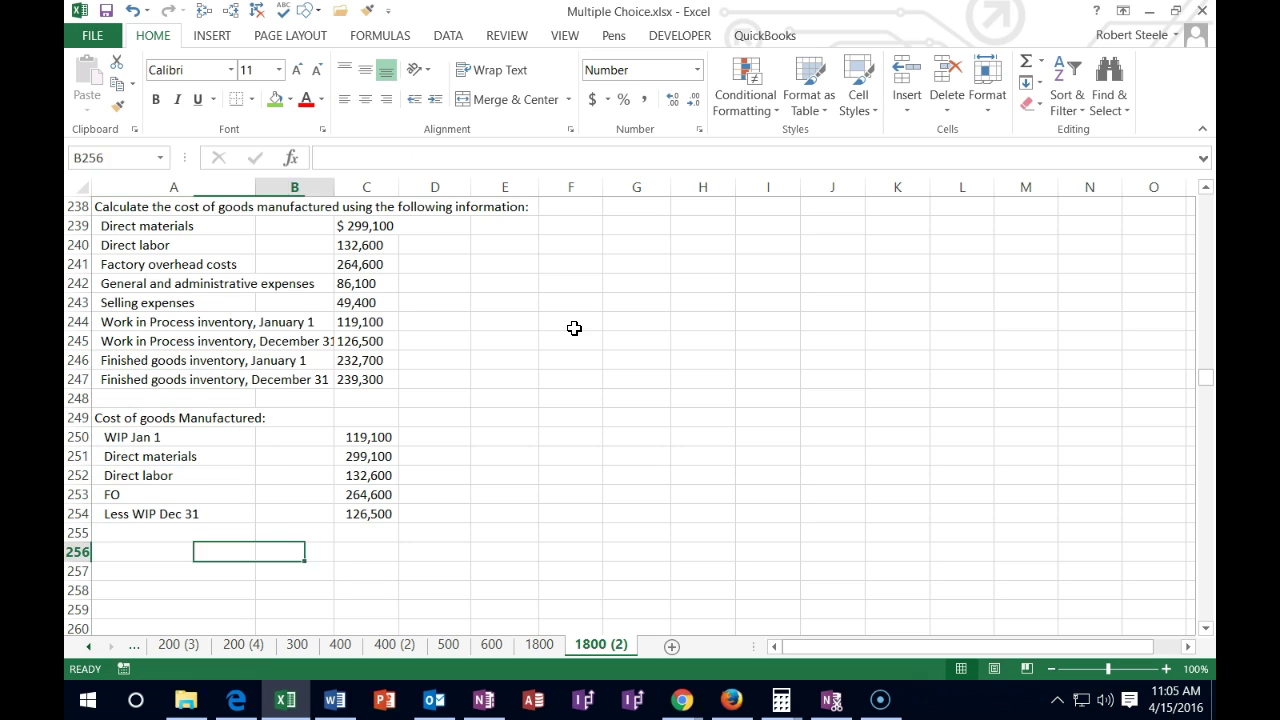
key(Right)
text(=)
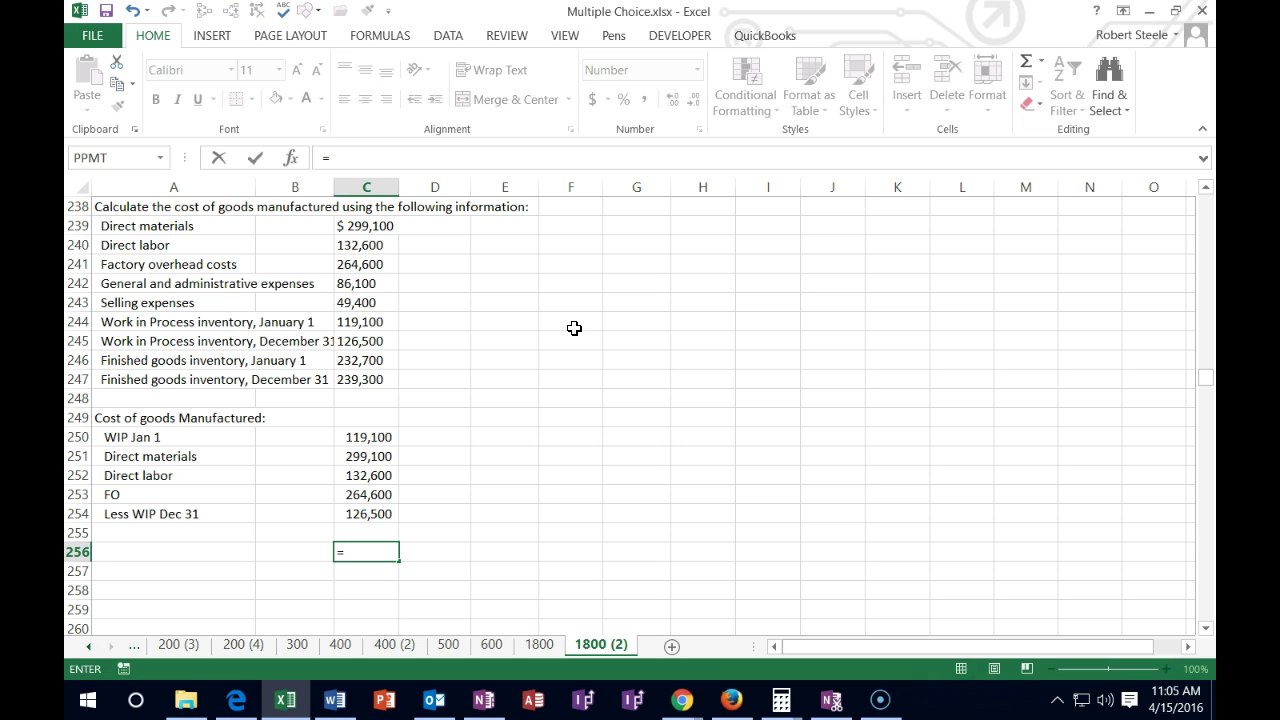
click(380, 437)
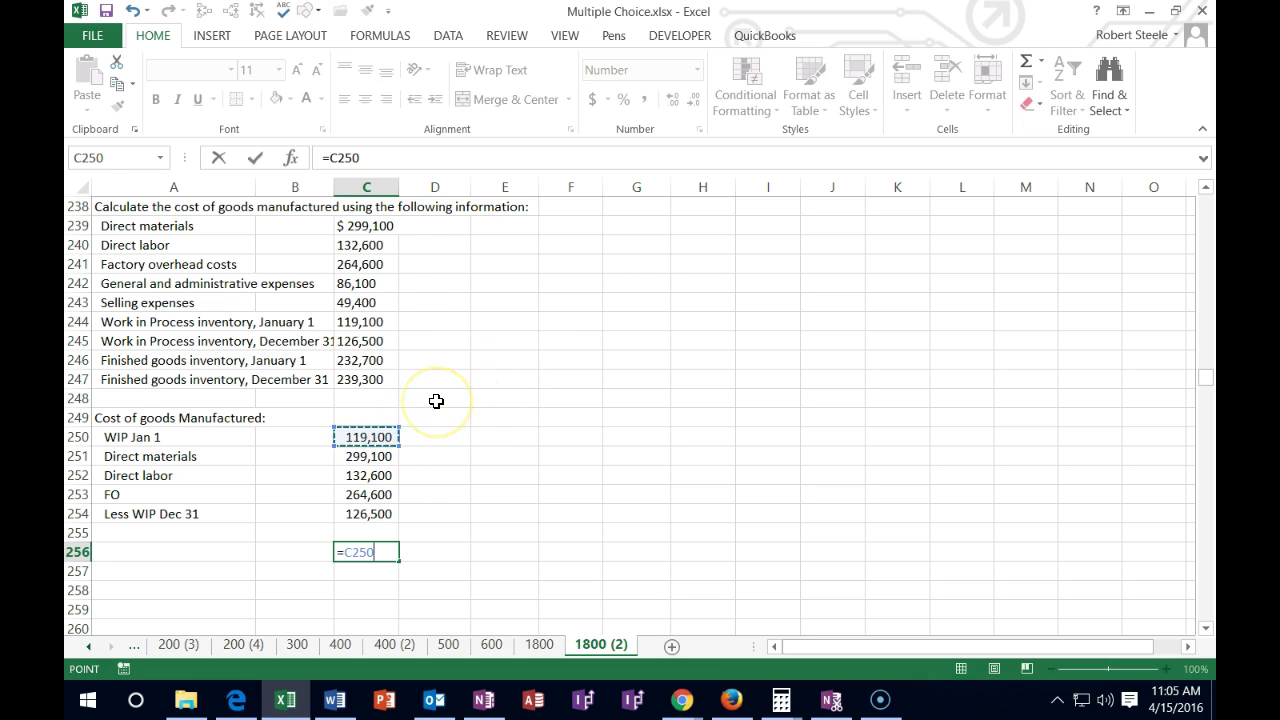
text(+)
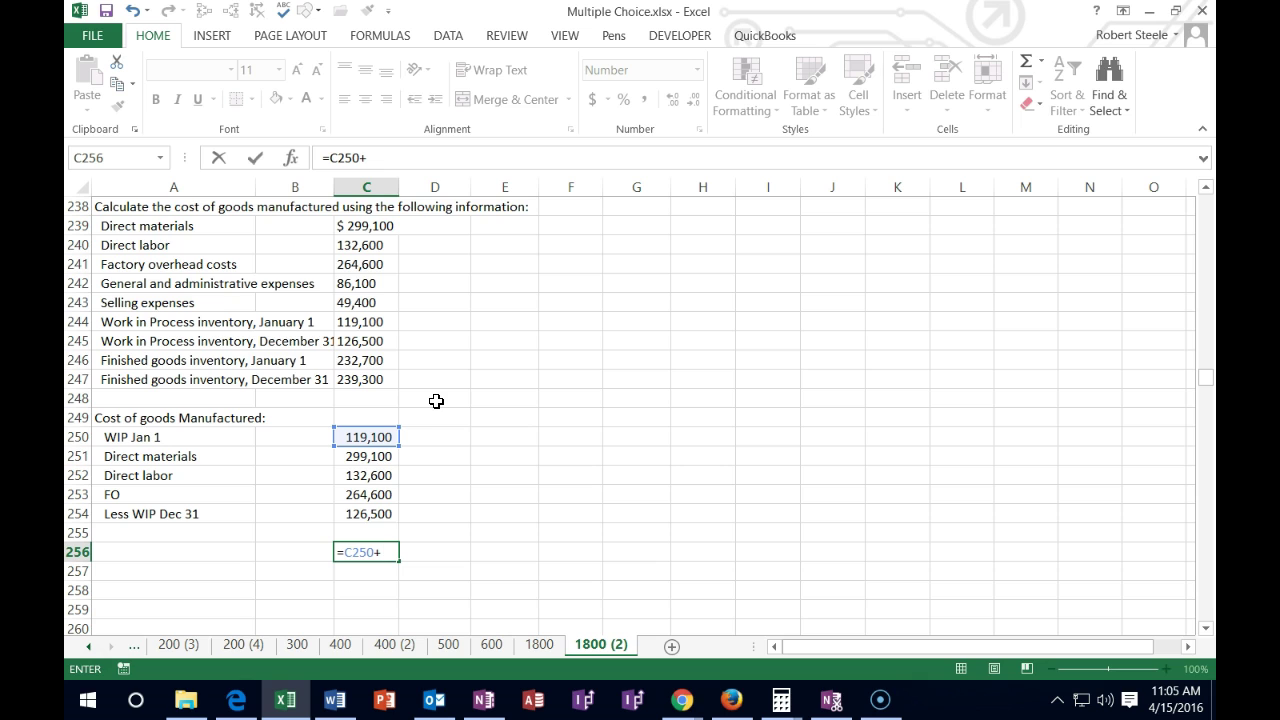
click(375, 456)
text(+)
click(370, 474)
text(+)
click(345, 494)
text(-)
click(360, 512)
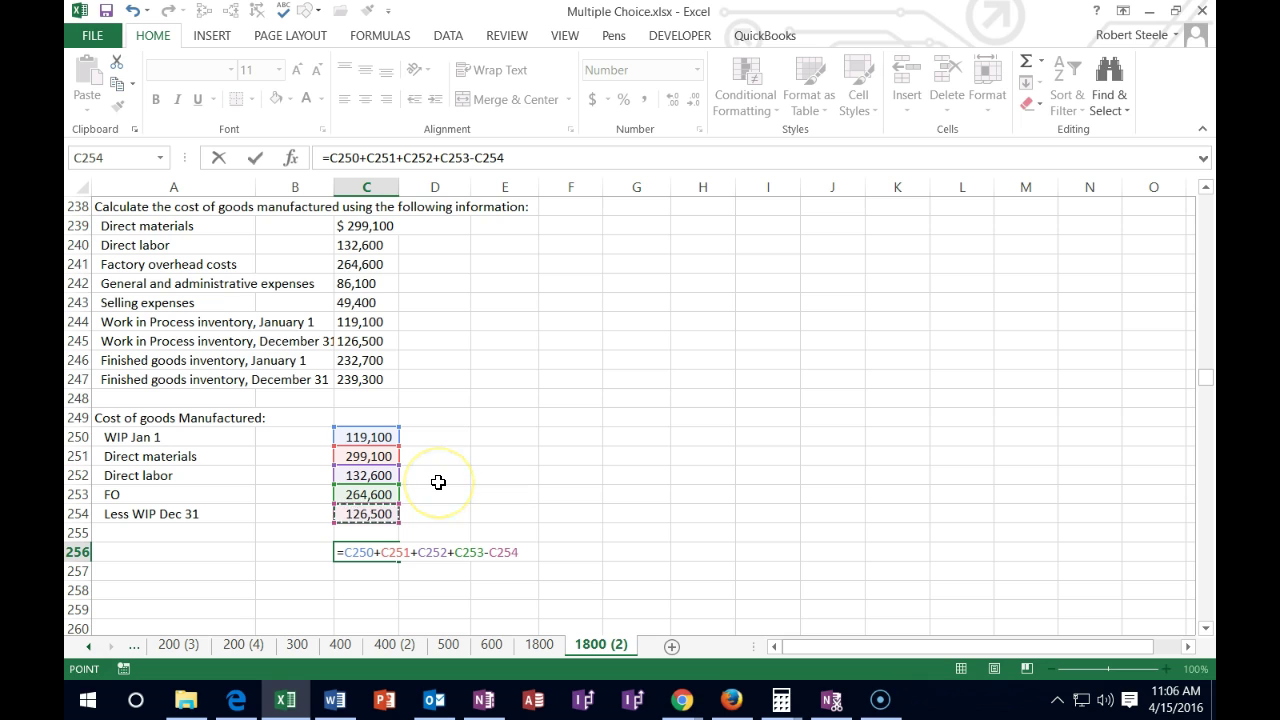
key(Return)
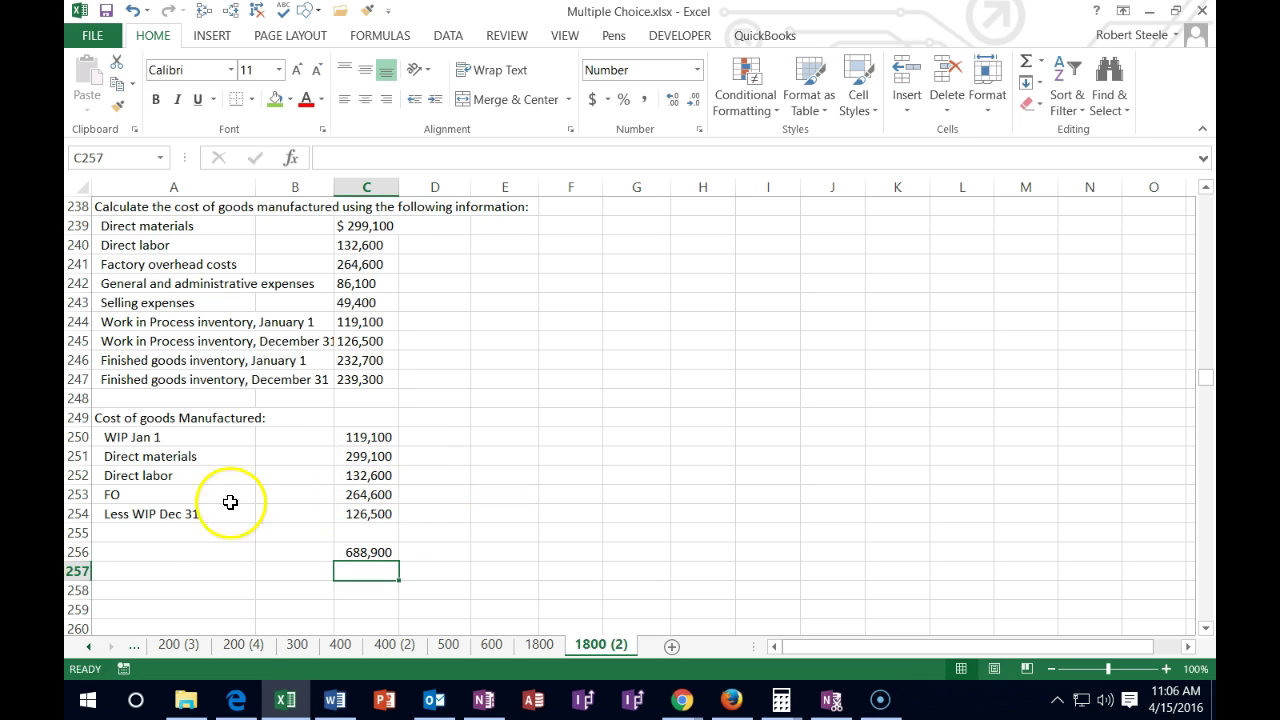
Step: Label the result row in A256 "Cost of goods Manufactured"
click(138, 550)
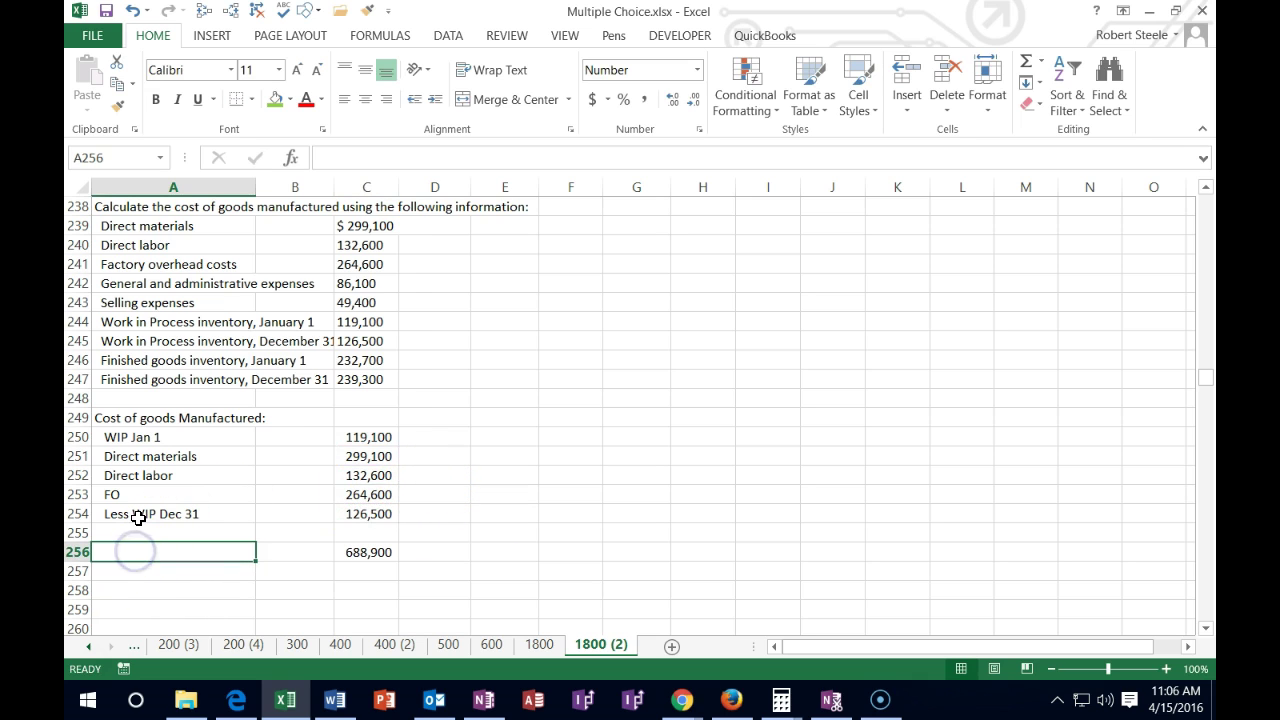
text(Cost of goods Manufactured)
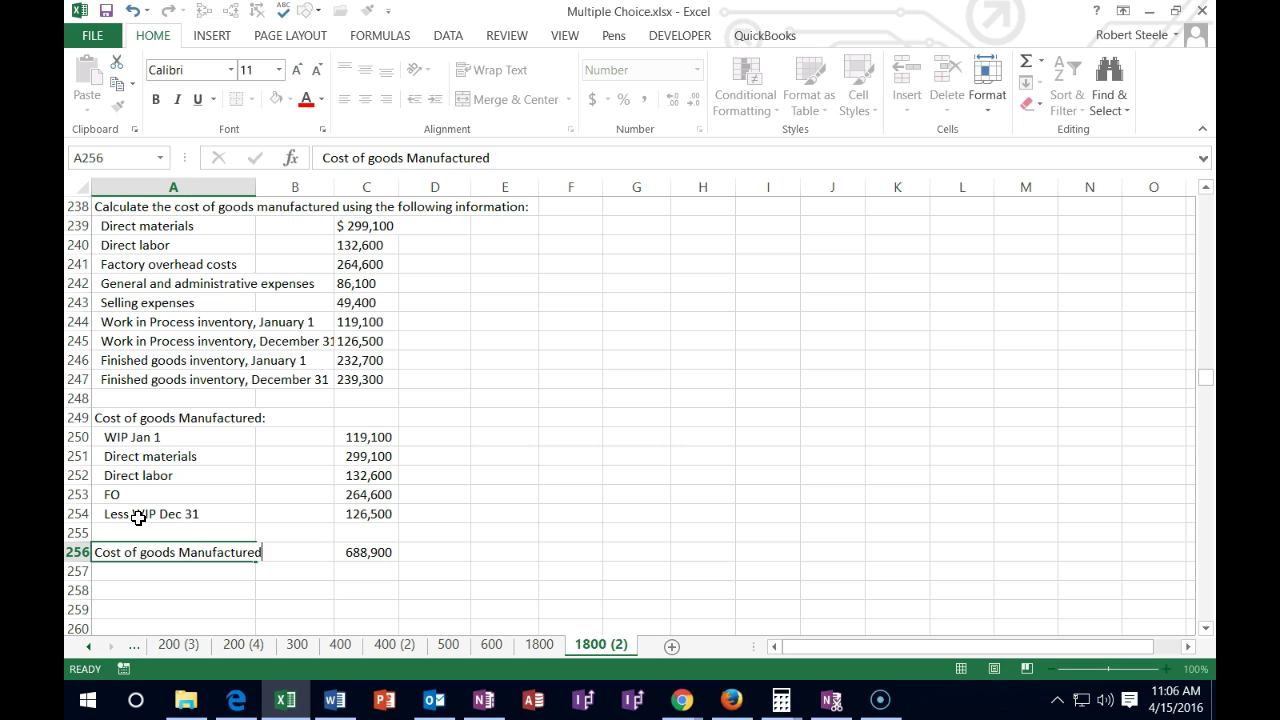
key(Return)
Step: Enter the labels "Sales", "less COGS" and "Gross profit" in A290:A292 below the gross profit problem
scroll(177, 460, down, 13)
click(177, 460)
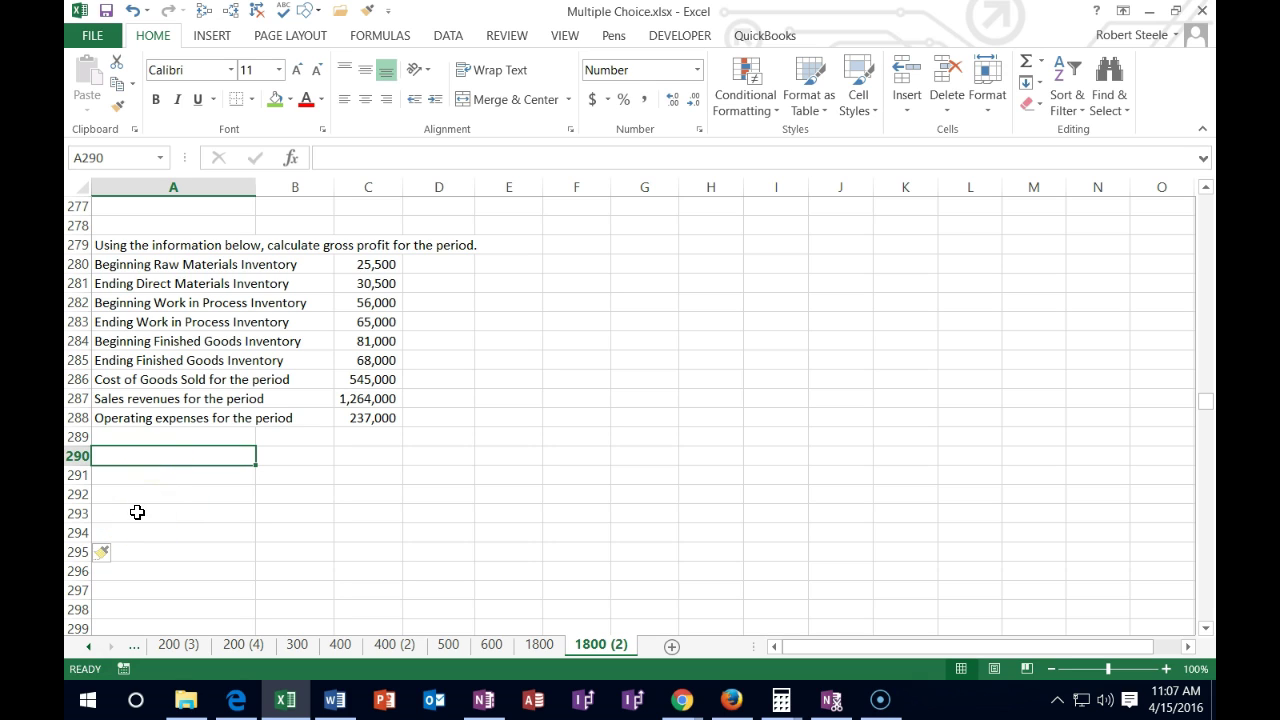
text(Sales)
key(Return)
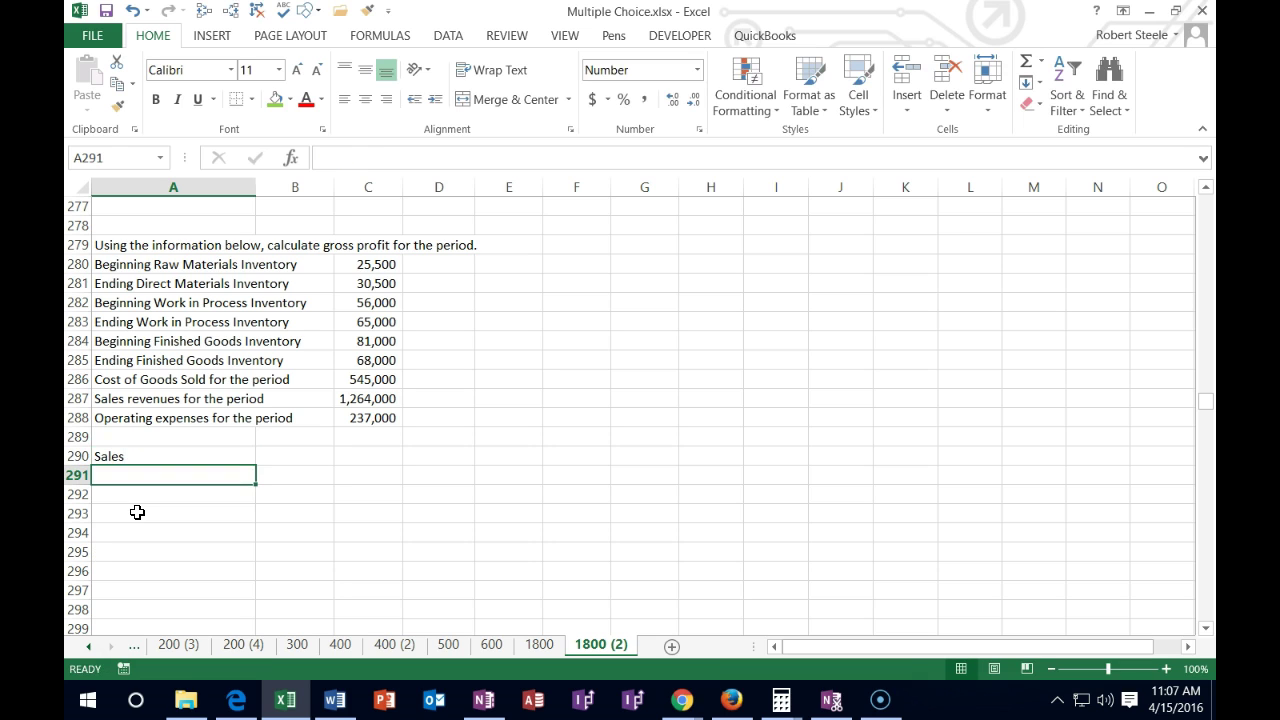
text(less COGS)
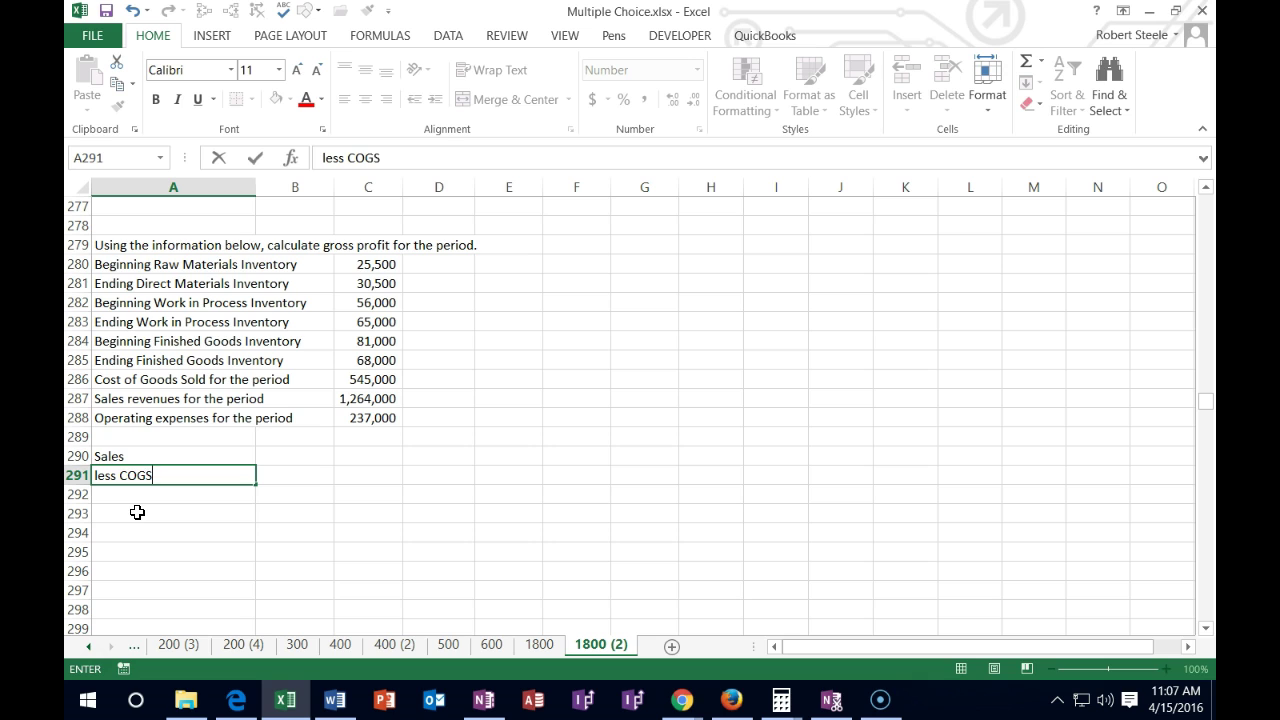
key(ctrl+Return)
key(Return)
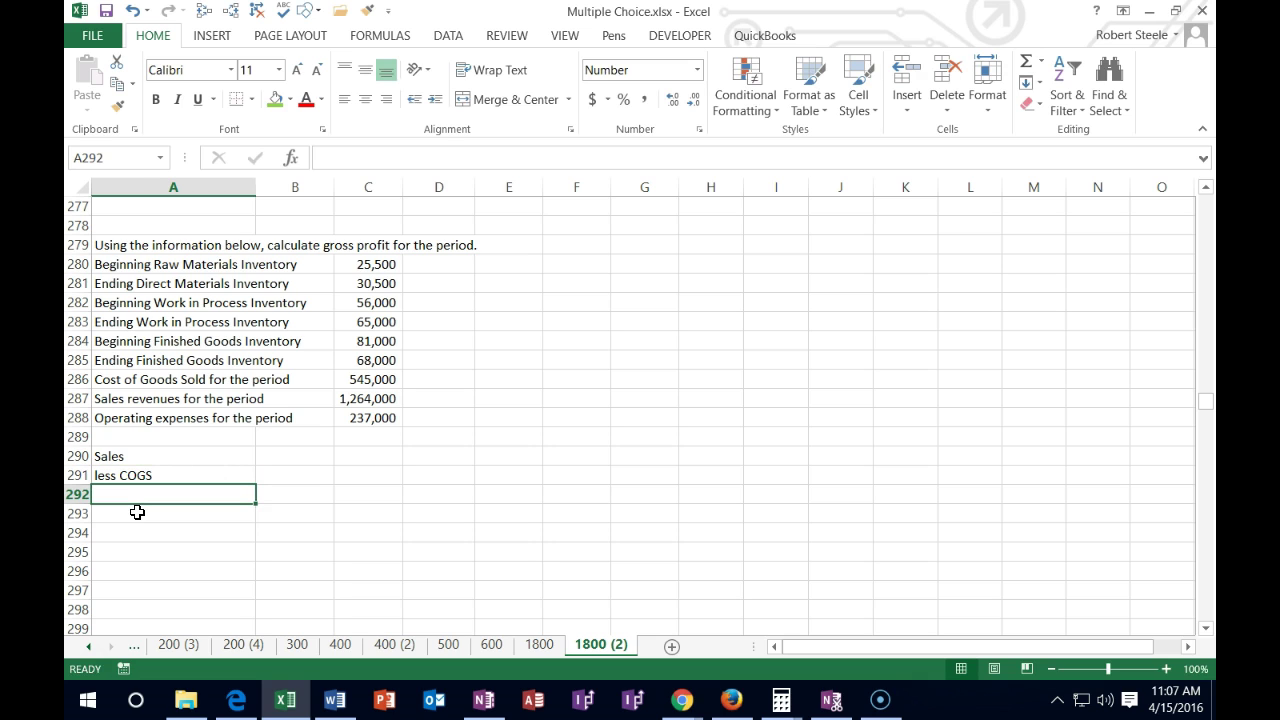
text(Gross profit)
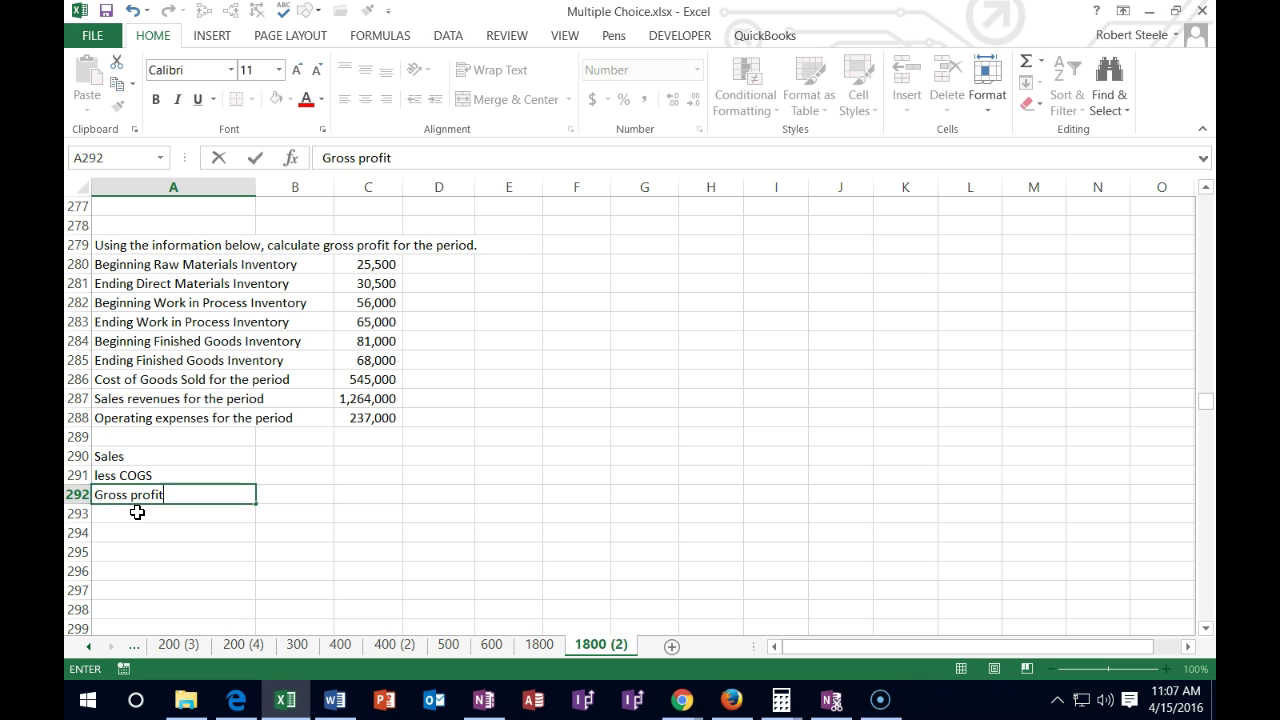
key(Return)
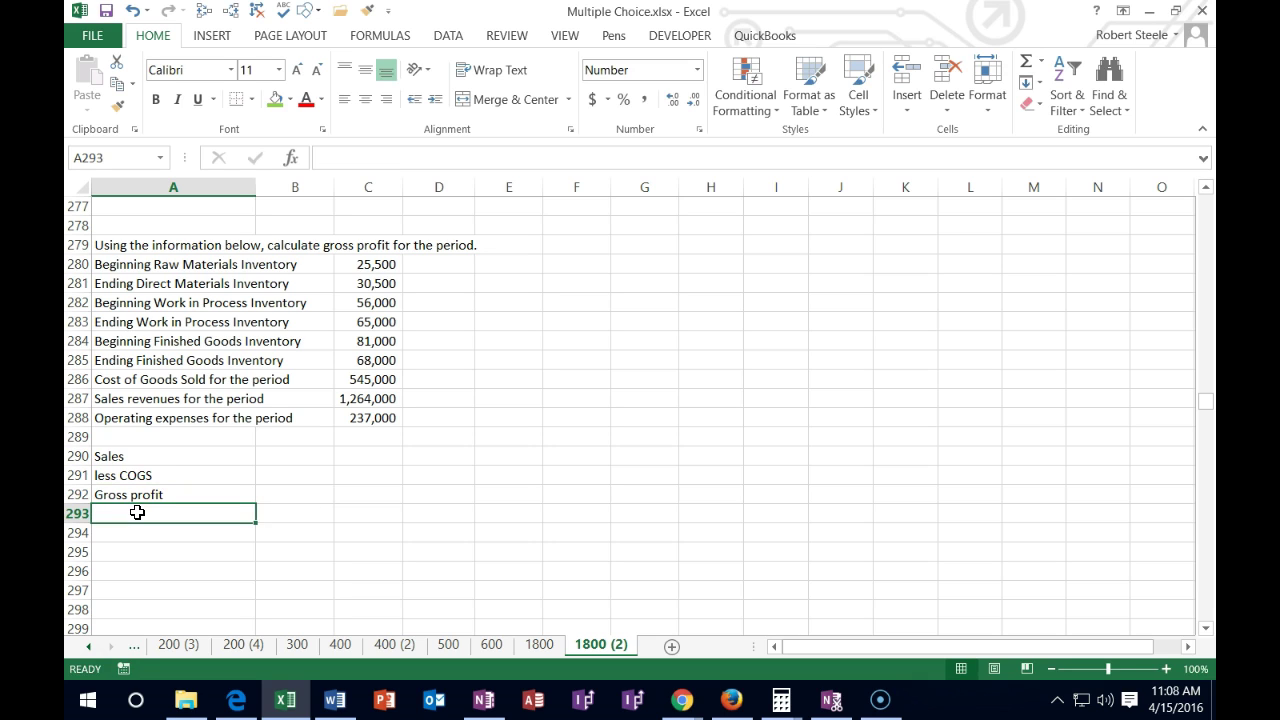
Step: Enter the period's sales revenues, 1,264,000, in B290 beside the Sales label
key(Up)
key(Up)
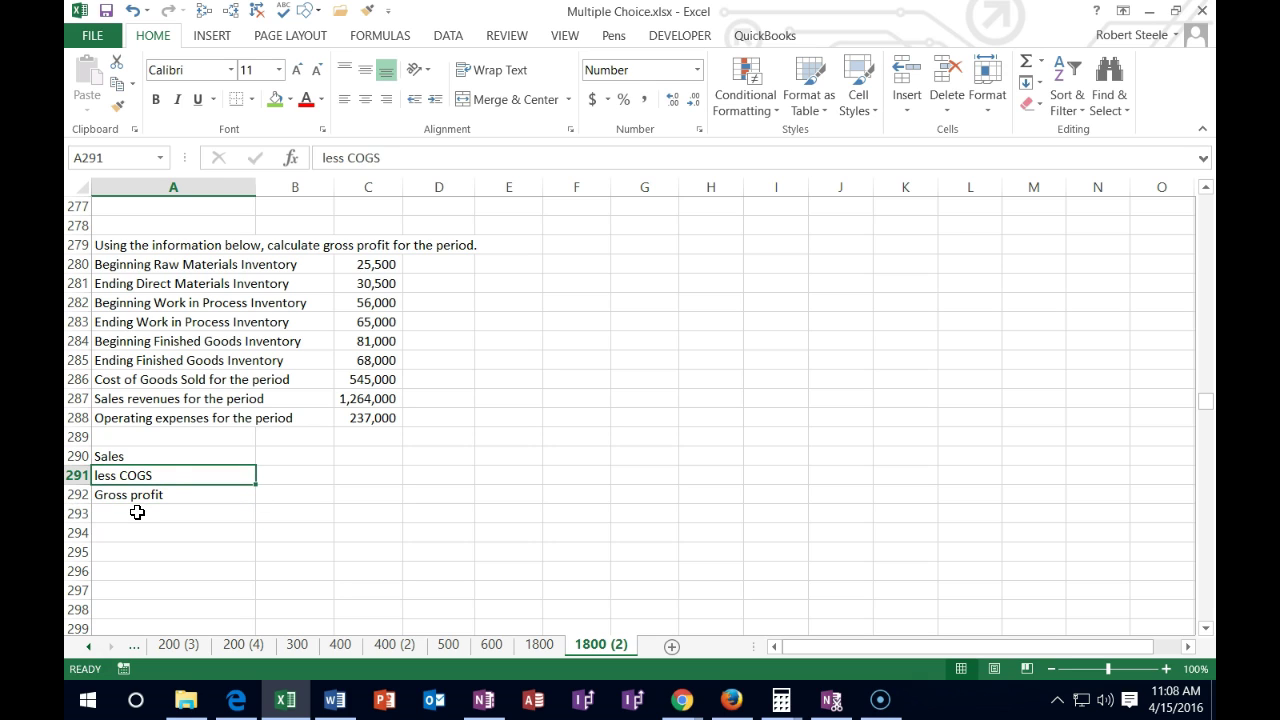
key(Right)
key(Right)
key(Up)
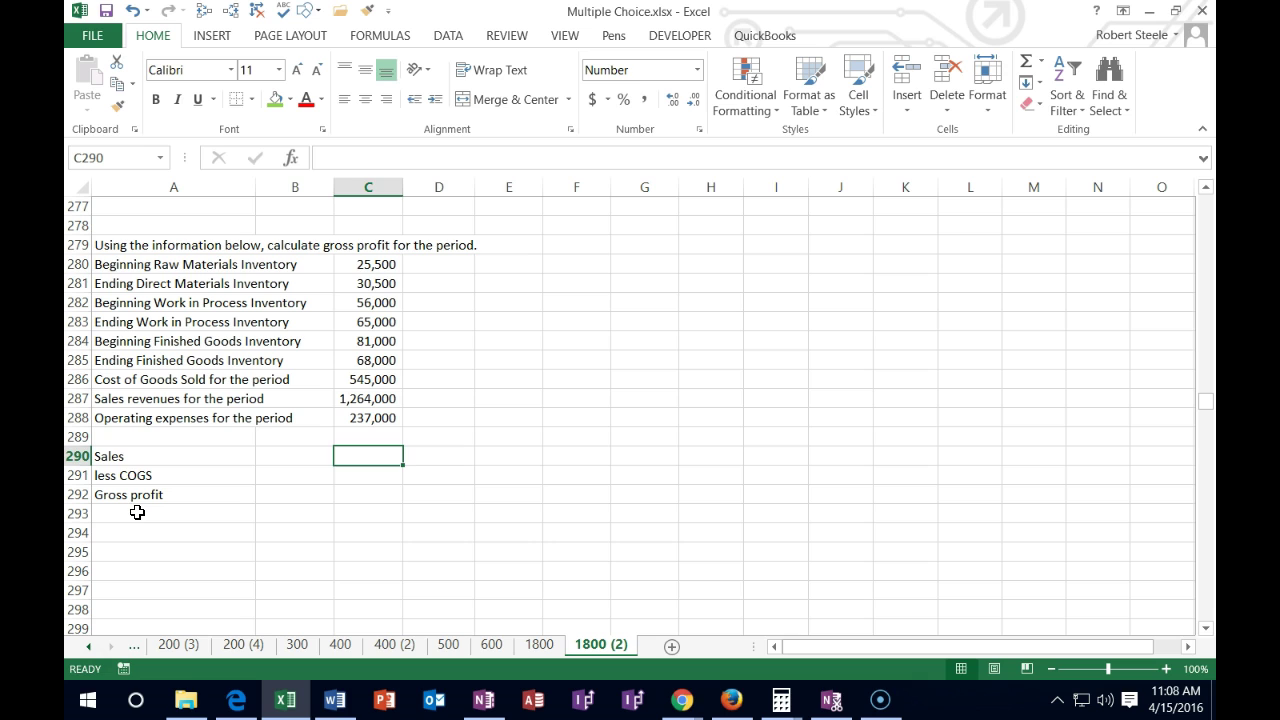
click(331, 399)
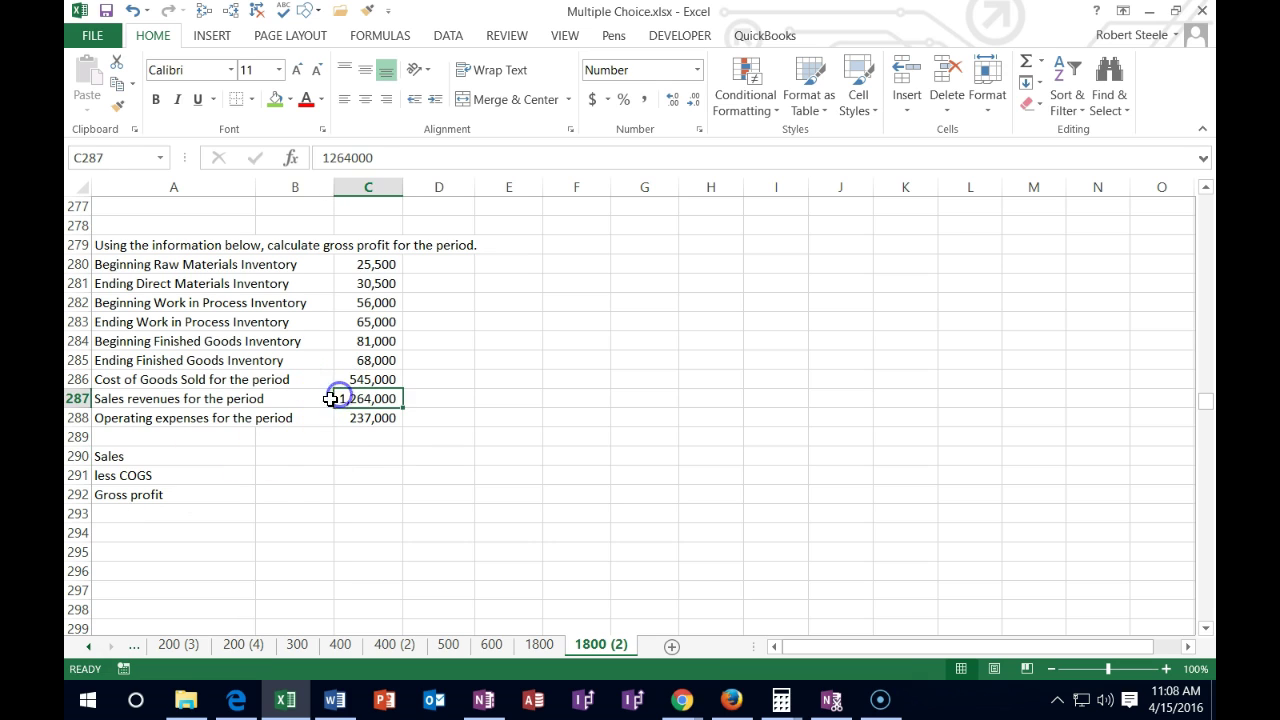
click(291, 455)
text(1)
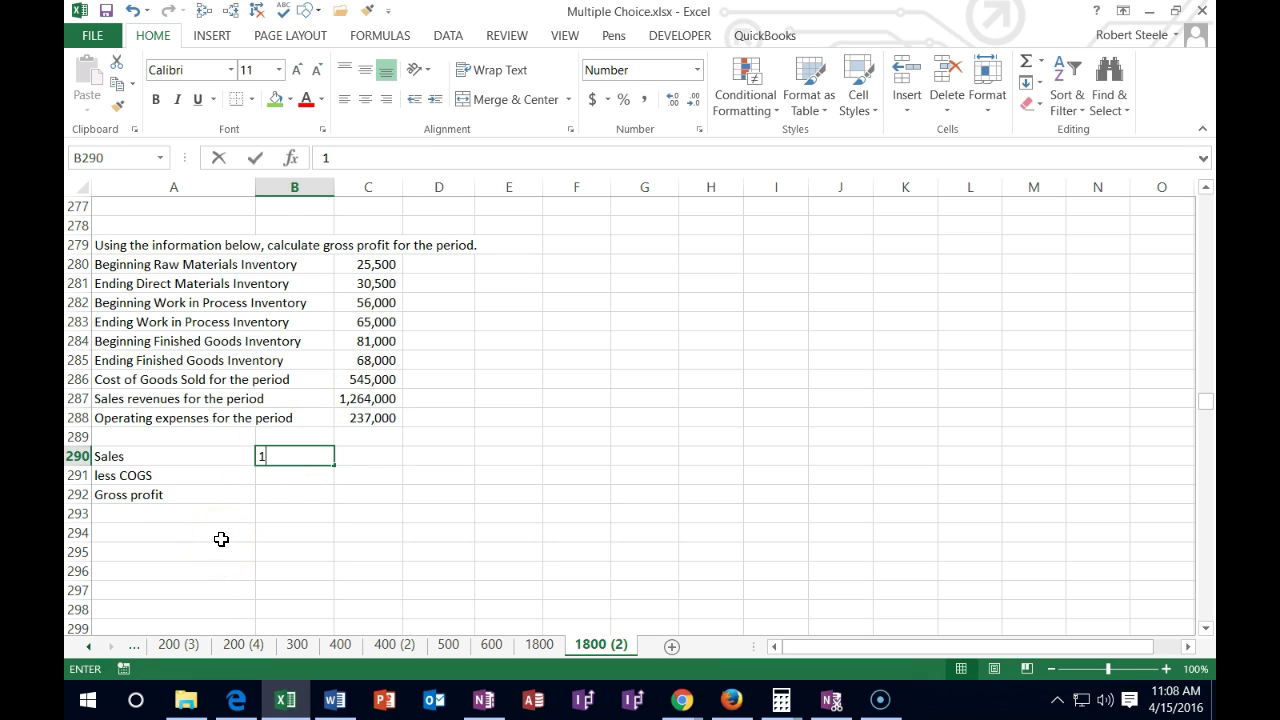
text(,264,000)
key(Return)
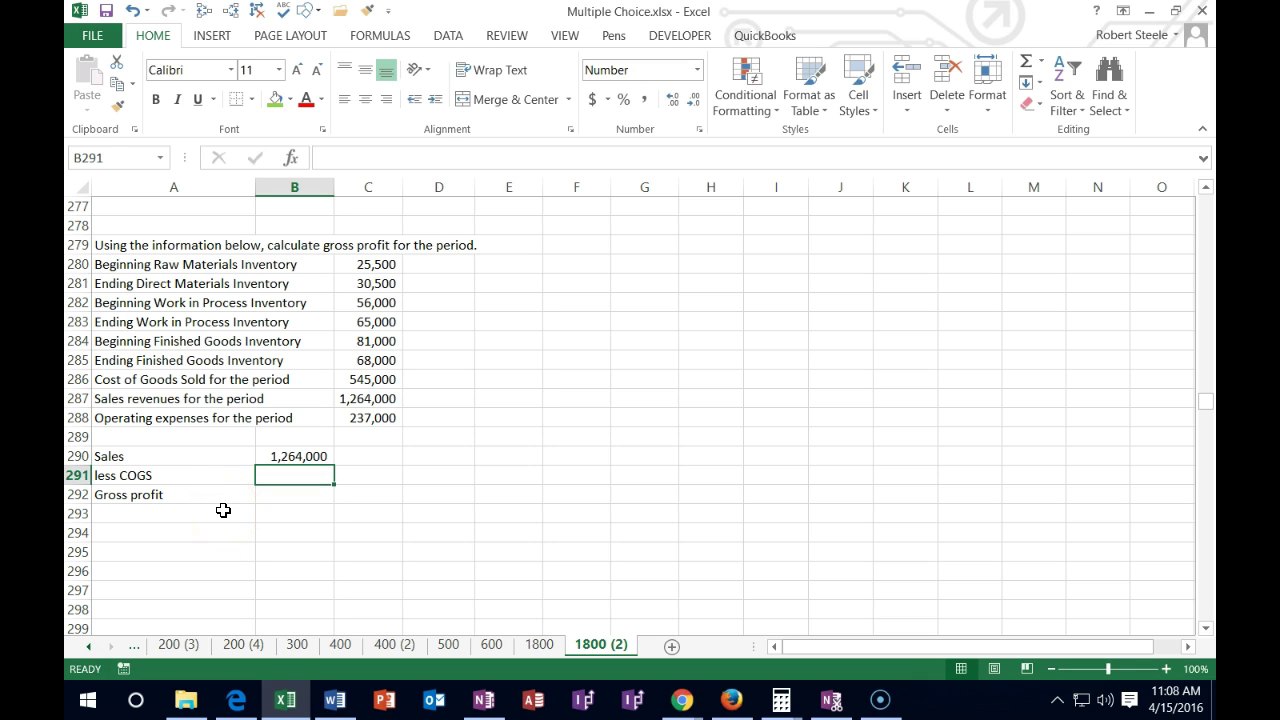
Step: Enter the cost of goods sold, 545,000, in B291
click(368, 380)
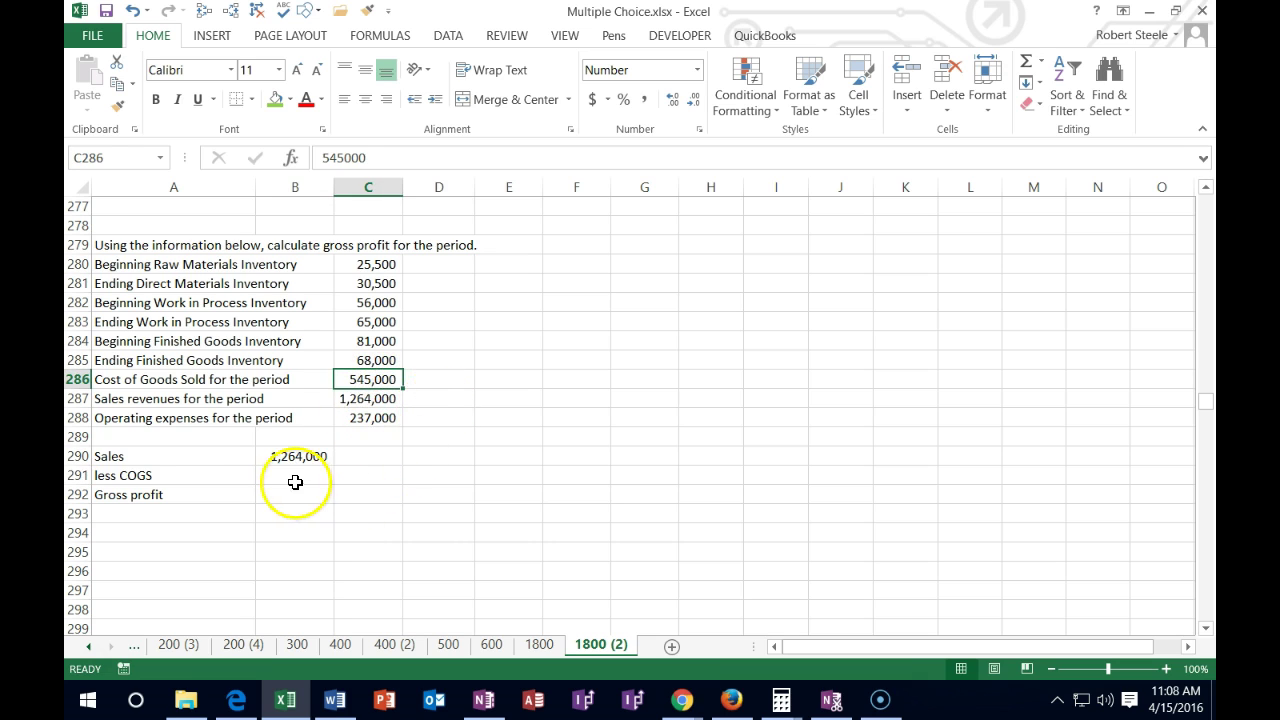
click(295, 478)
text(545000)
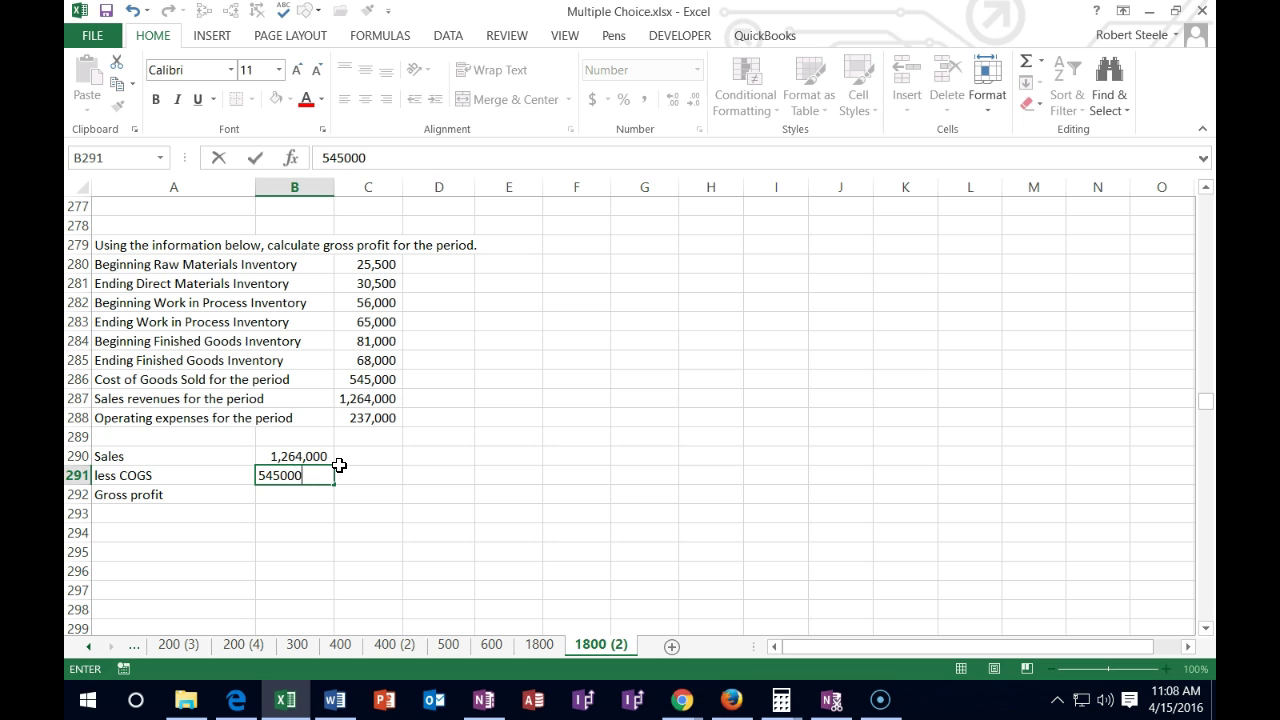
key(Return)
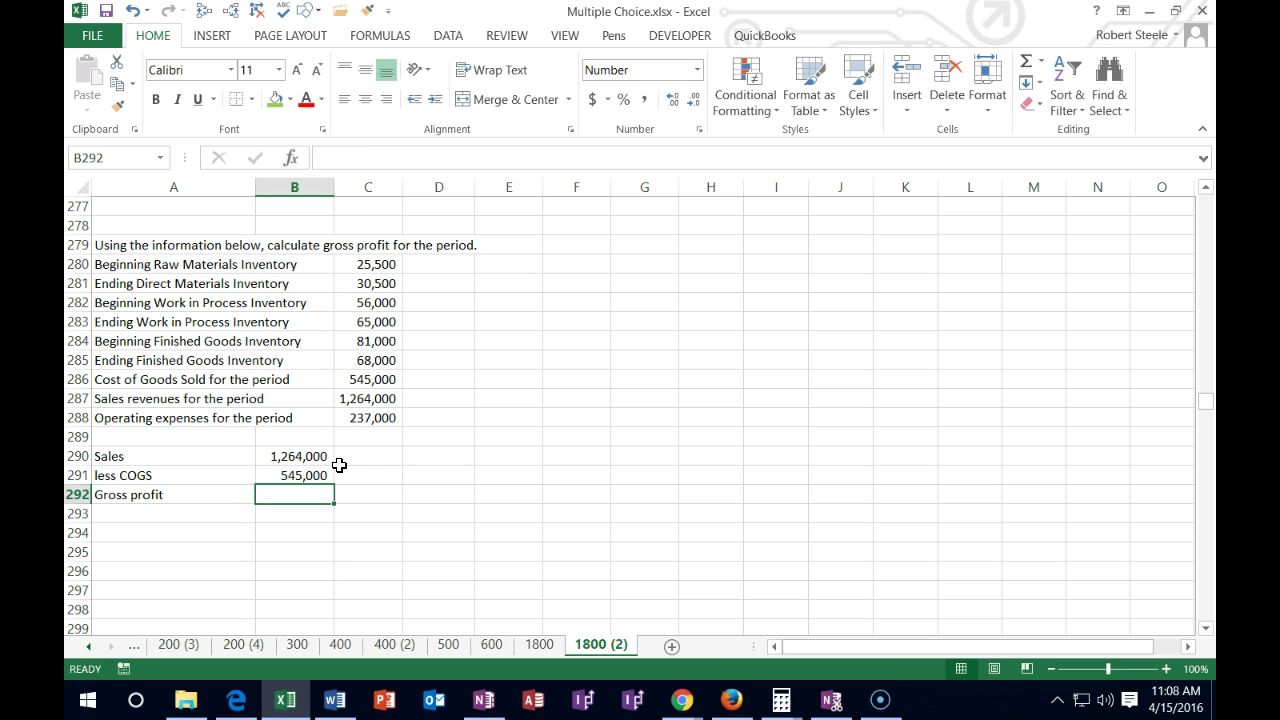
Step: Calculate gross profit in B292 by subtracting the cost of goods sold in B291 from the sales in B290
text(=)
key(Up)
key(Up)
text(-)
click(325, 475)
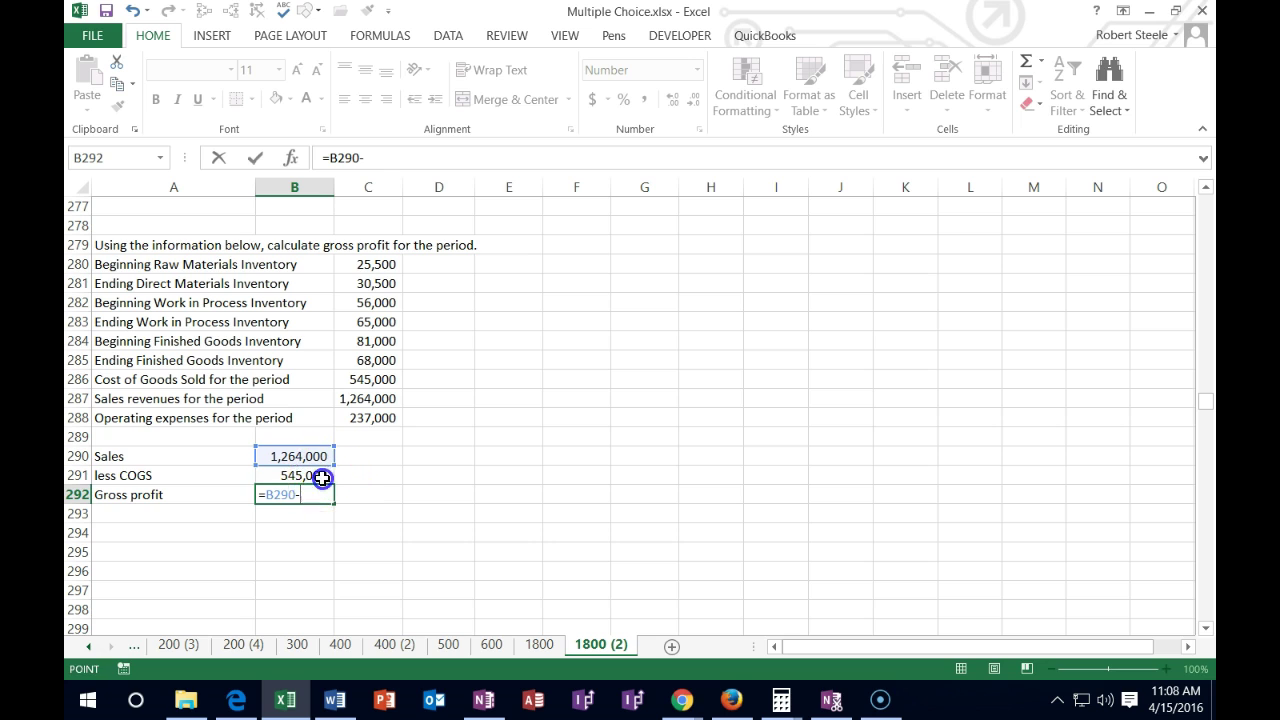
key(Return)
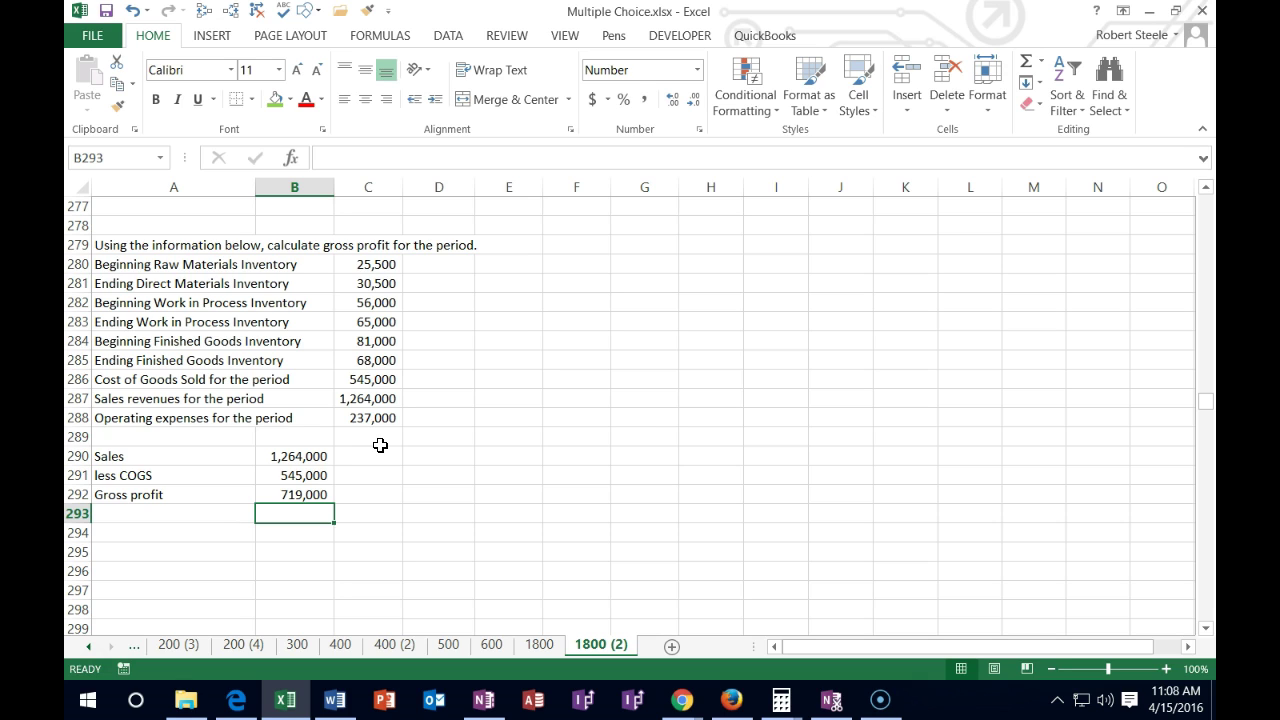
click(312, 494)
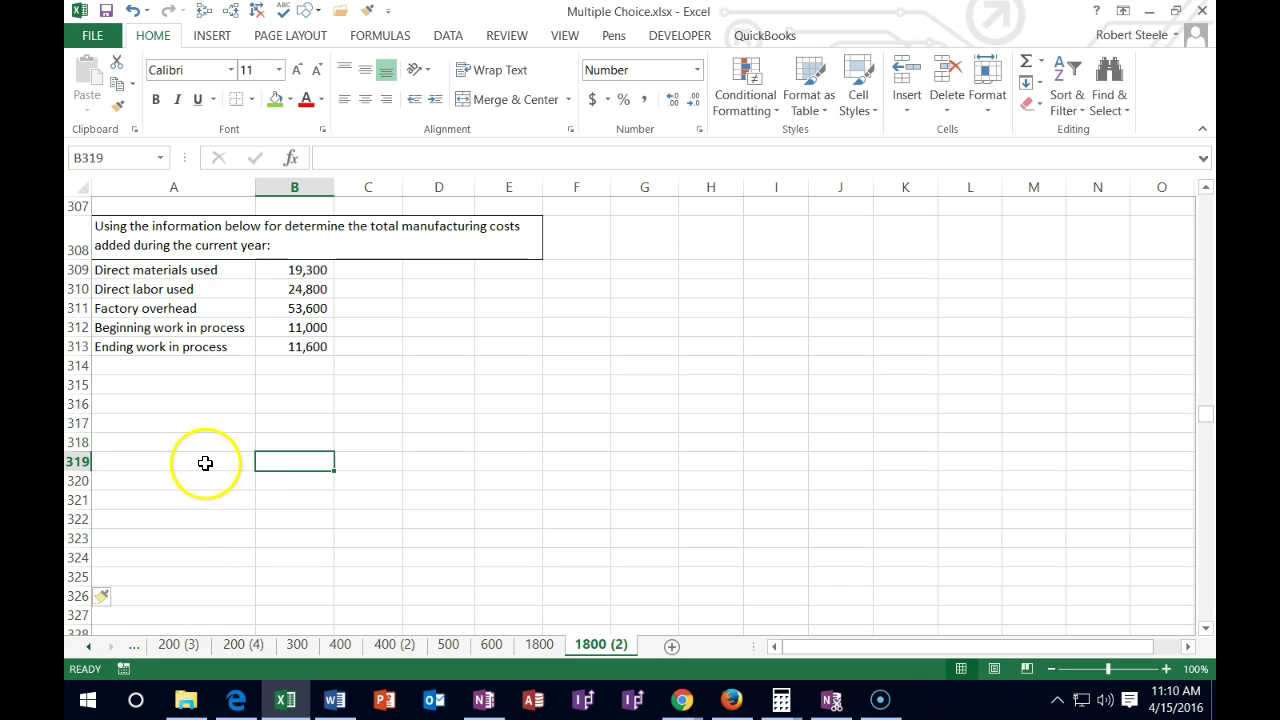
Step: In the total manufacturing costs problem, link D309 to the direct materials used amount in B309
click(205, 462)
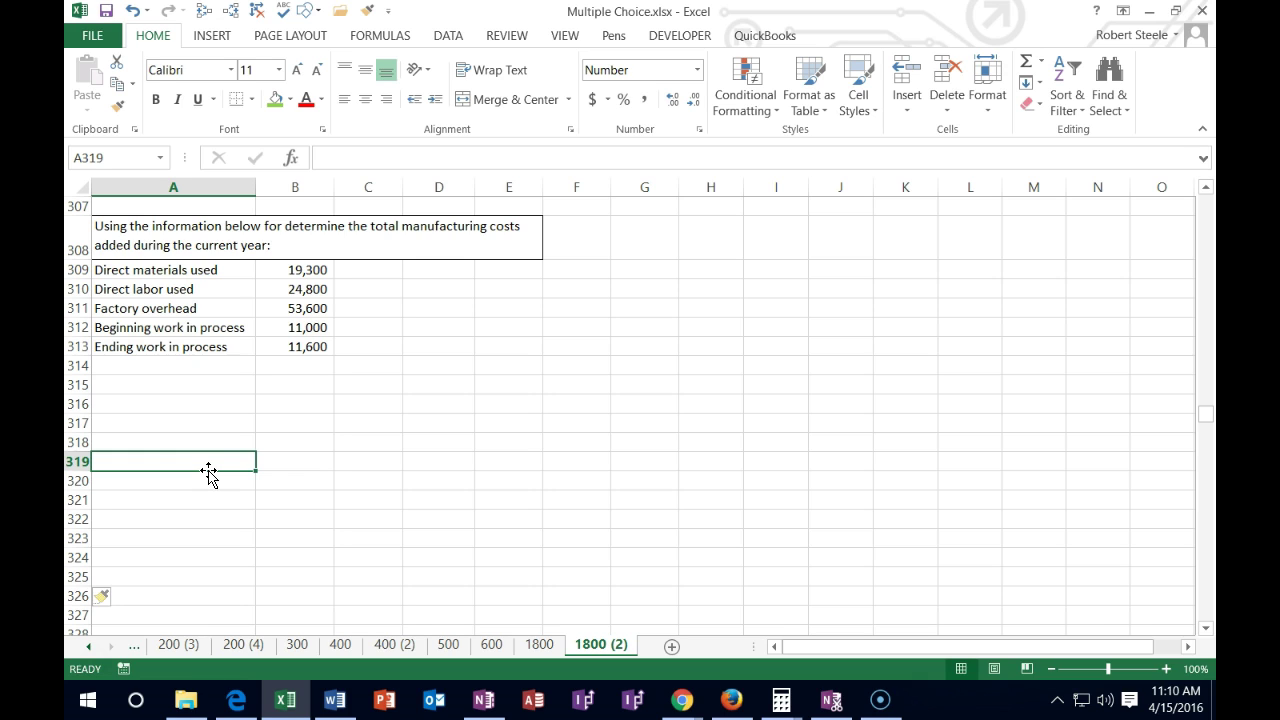
key(Right)
key(Right)
key(Right)
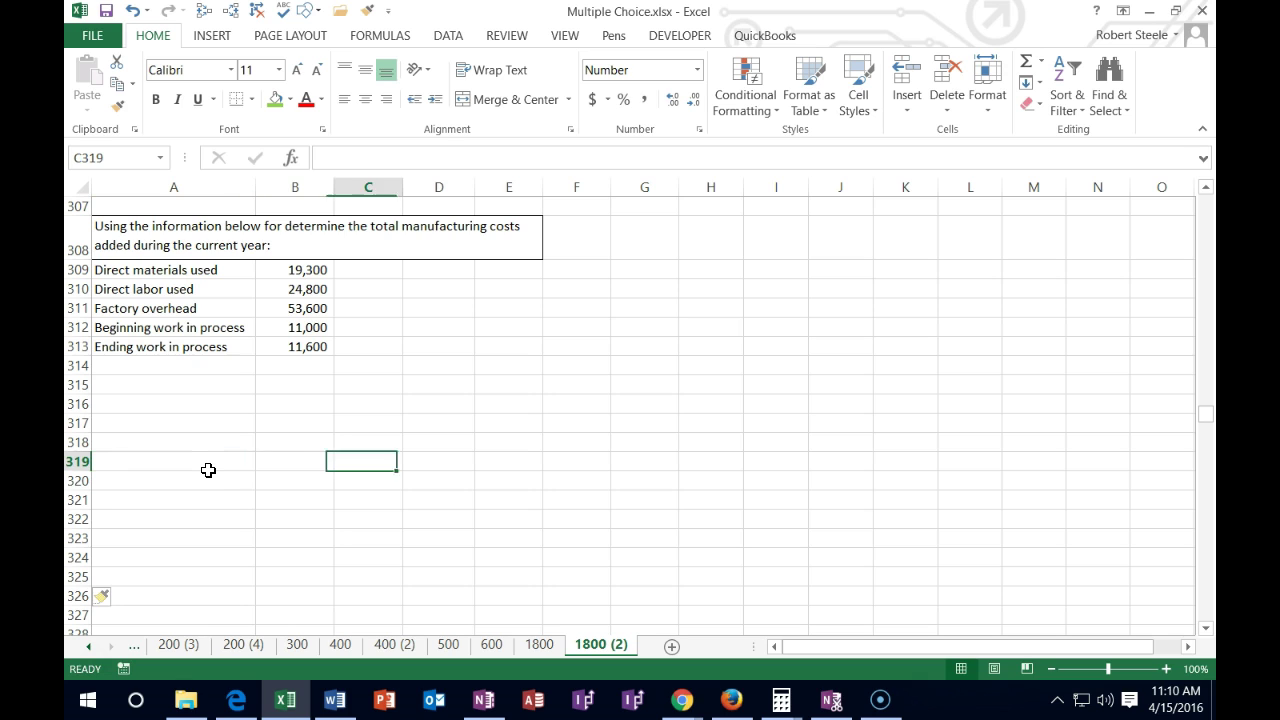
key(Up)
key(Up)
key(Up)
key(Up)
key(Up)
key(Up)
key(Up)
key(Up)
key(Up)
key(Up)
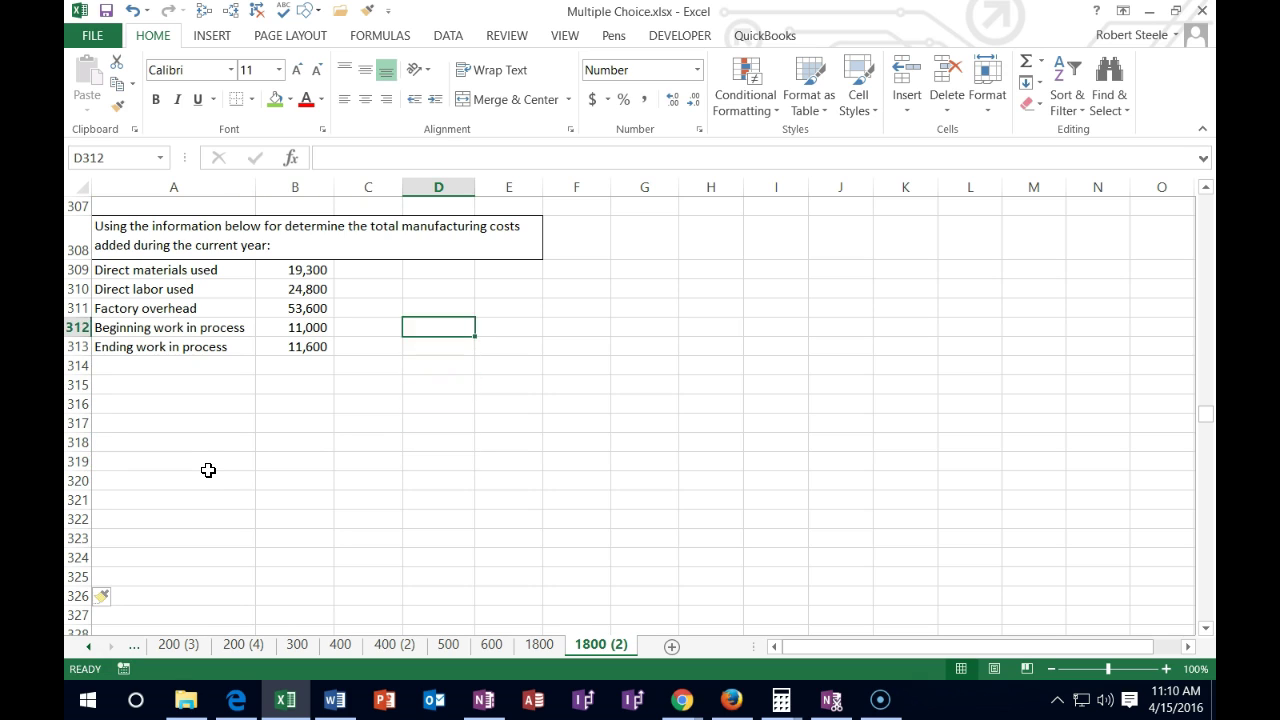
text(=)
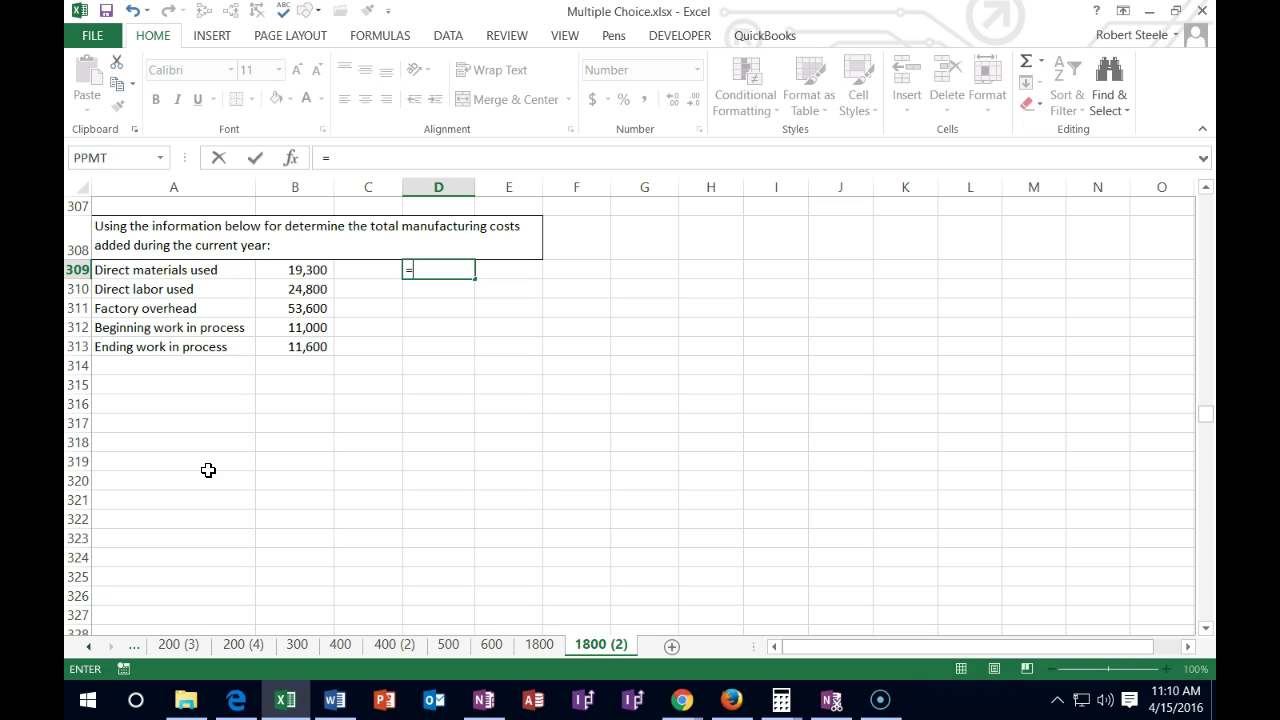
key(Left)
key(Left)
key(Return)
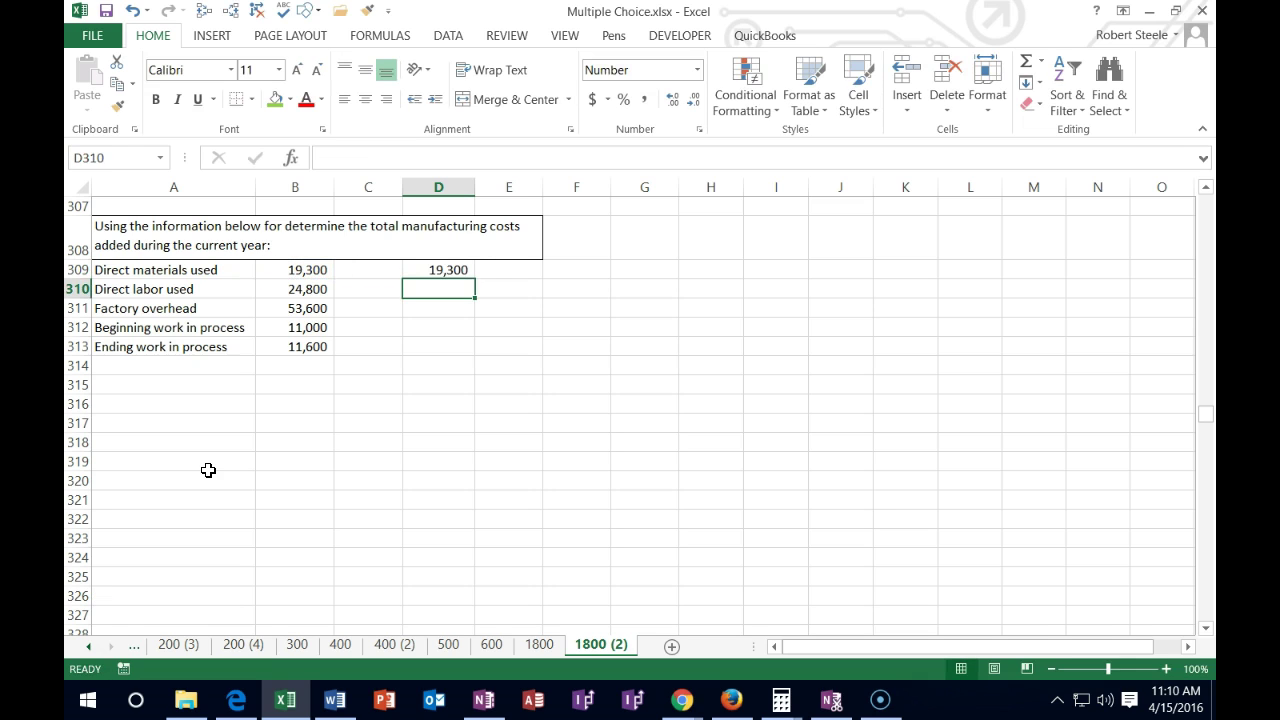
Step: Link D310 to the direct labor used amount in B310
text(=)
key(Left)
key(Left)
key(Return)
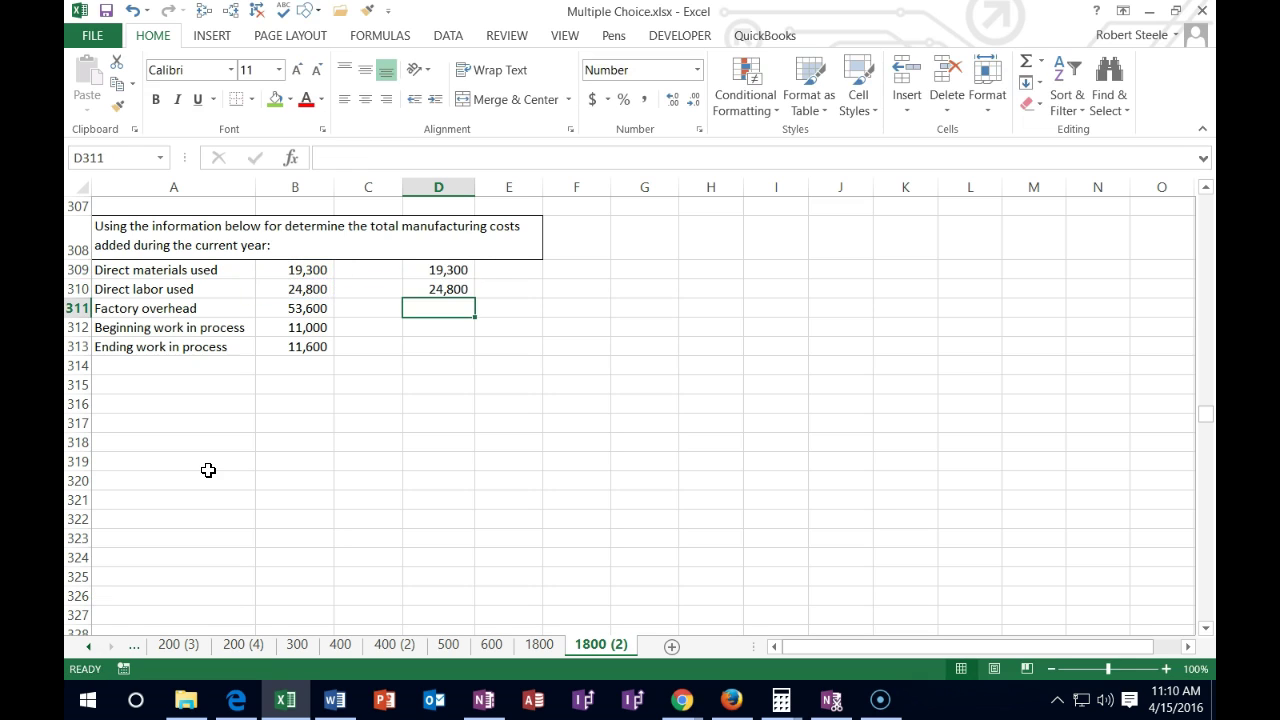
Step: Link D311 to the factory overhead amount in B311
text(=)
key(Left)
key(Left)
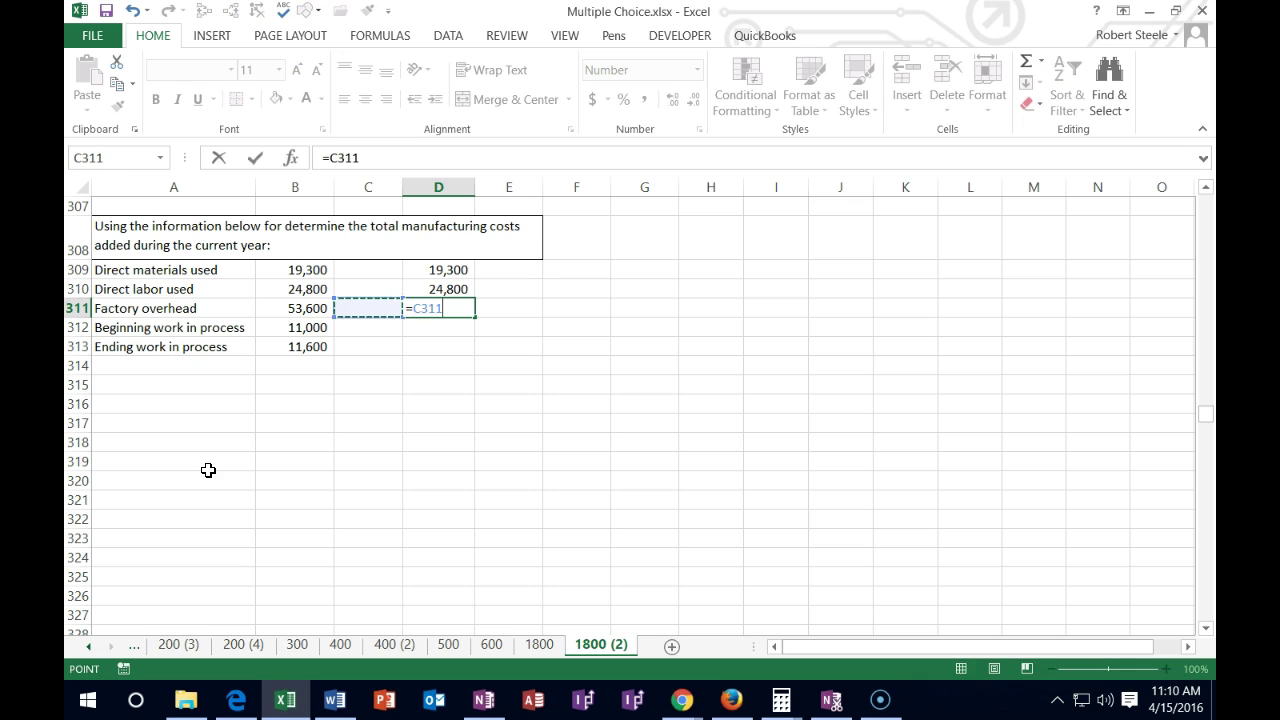
key(Return)
key(Return)
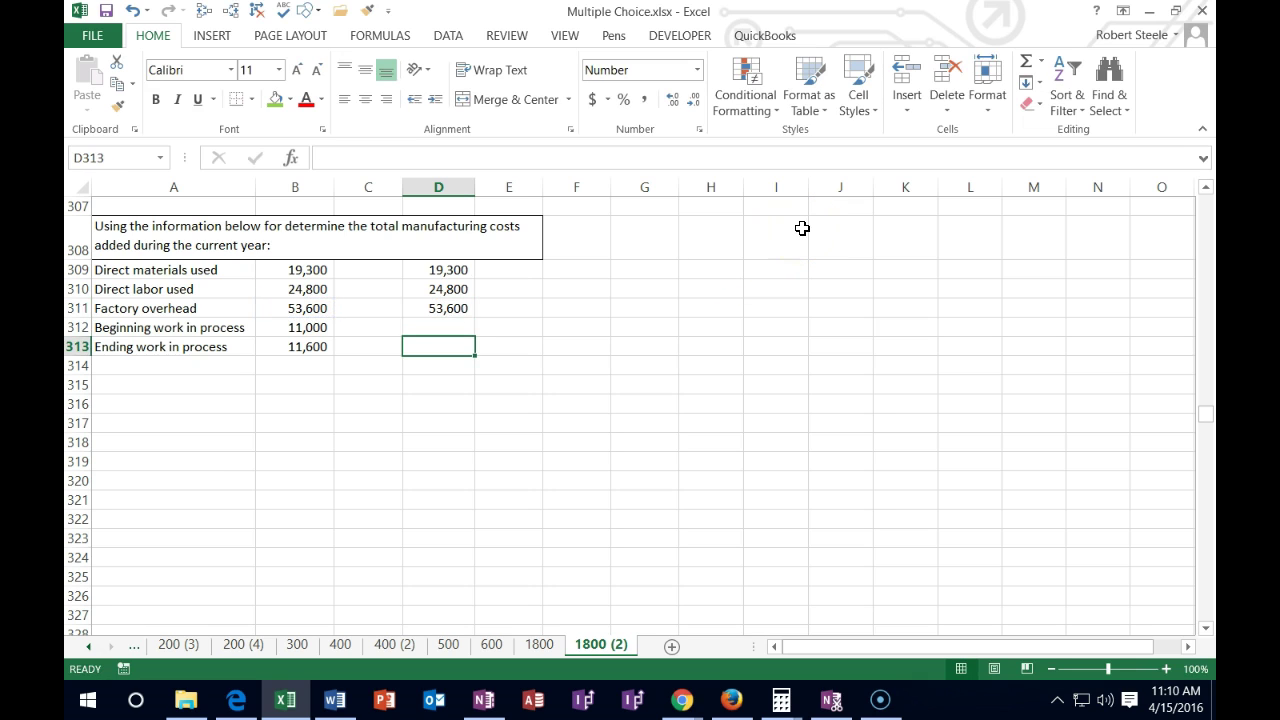
Step: Total the manufacturing costs in D313 with a SUM of D309:D312
text(=sum()
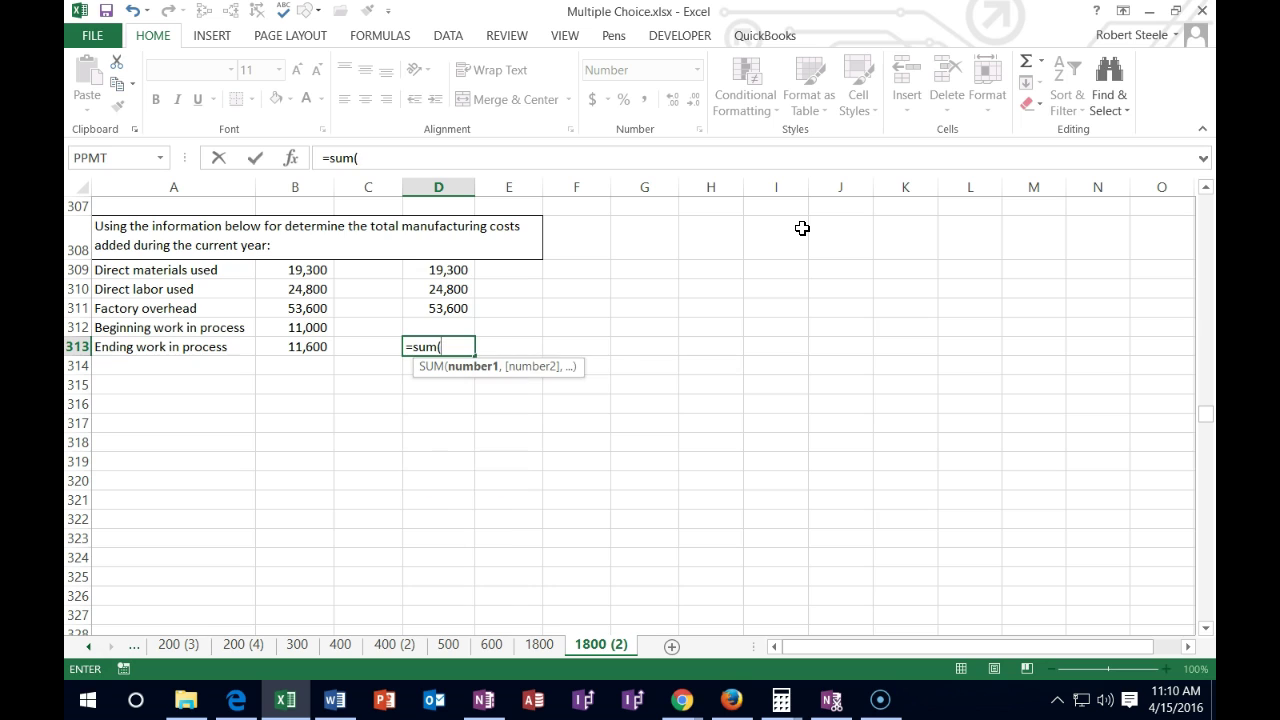
key(Up)
key(shift+Up)
key(shift+Up)
key(shift+Up)
key(Return)
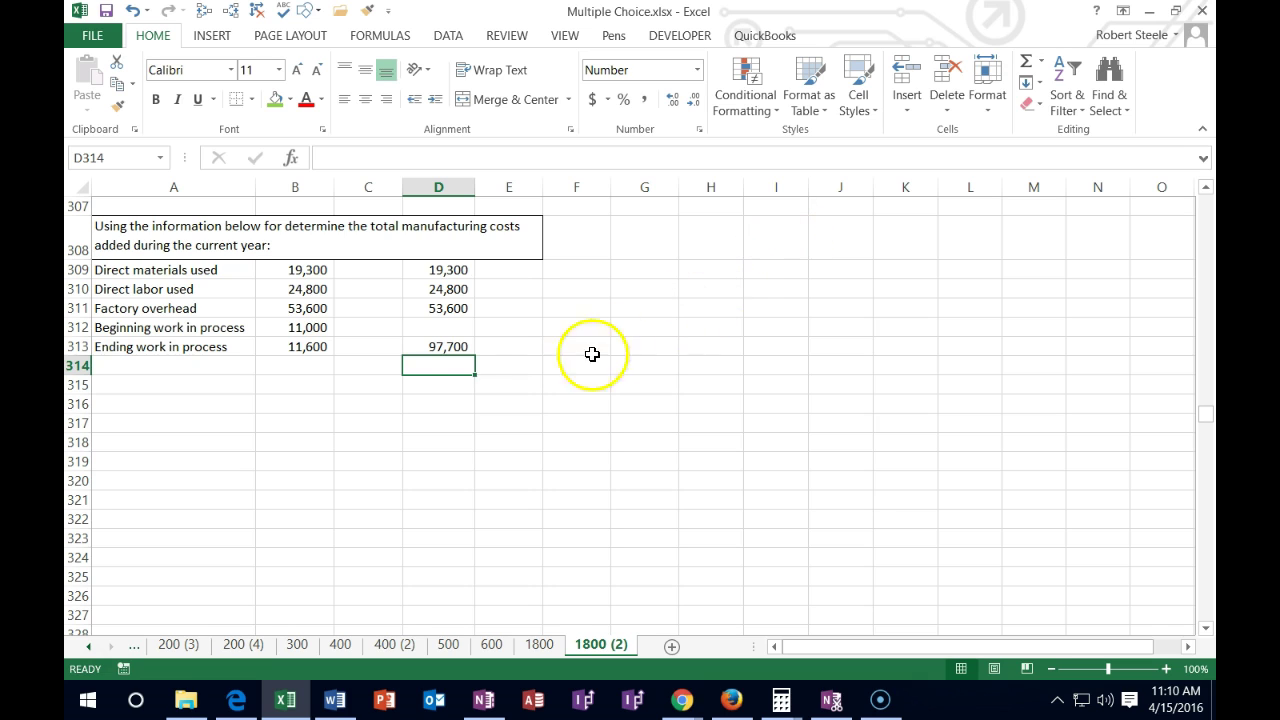
click(296, 334)
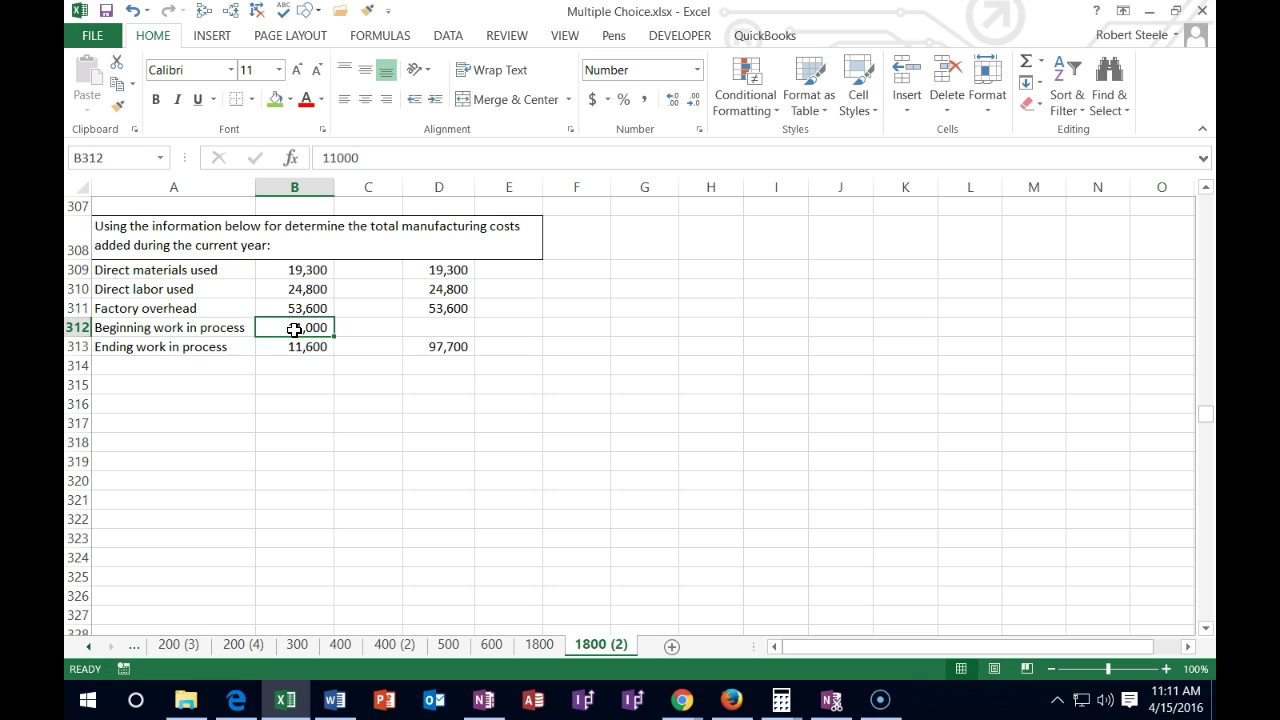
click(452, 343)
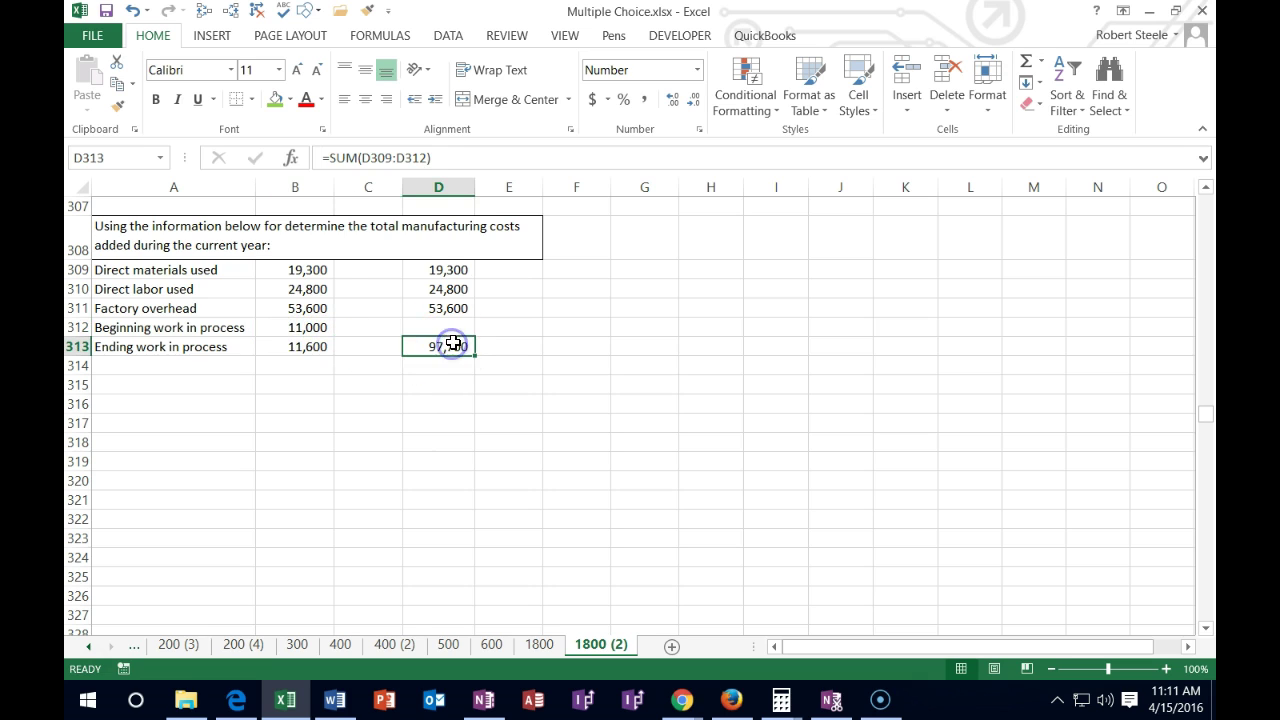
click(327, 346)
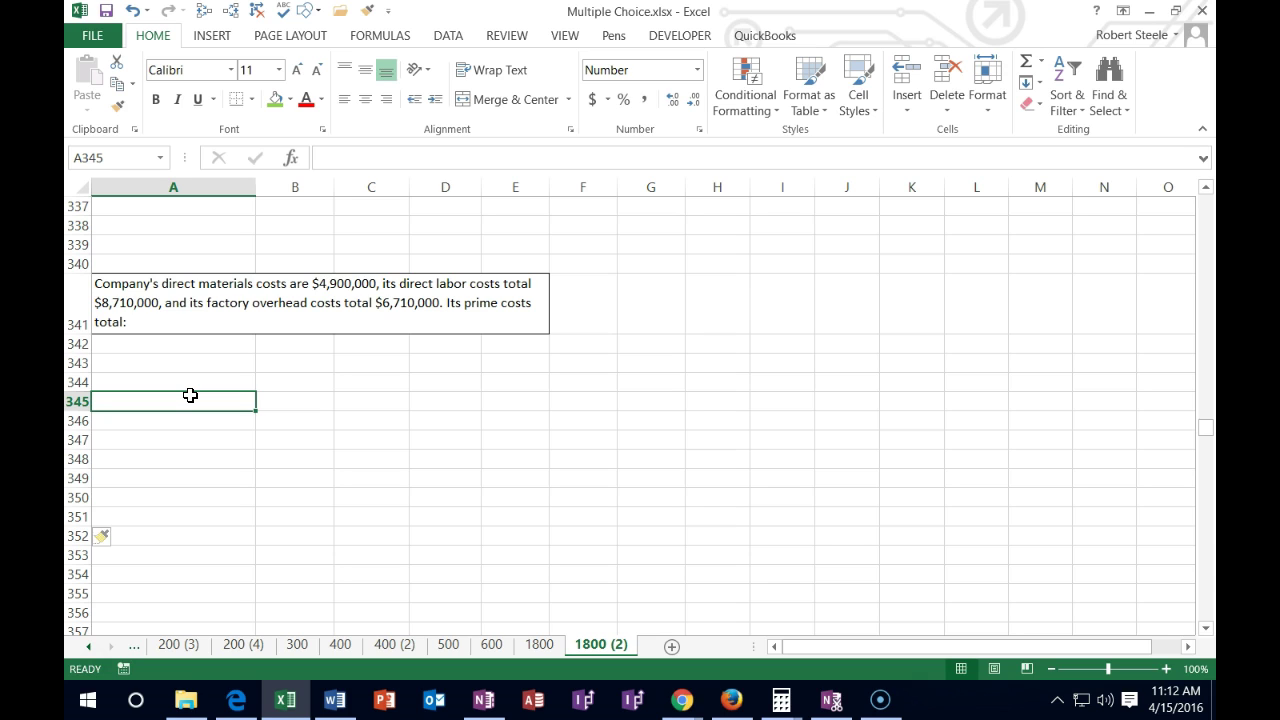
Step: In the prime costs problem, calculate the total in B343 by adding direct materials of 4,900,000 and direct labor of 8,710,000
click(288, 365)
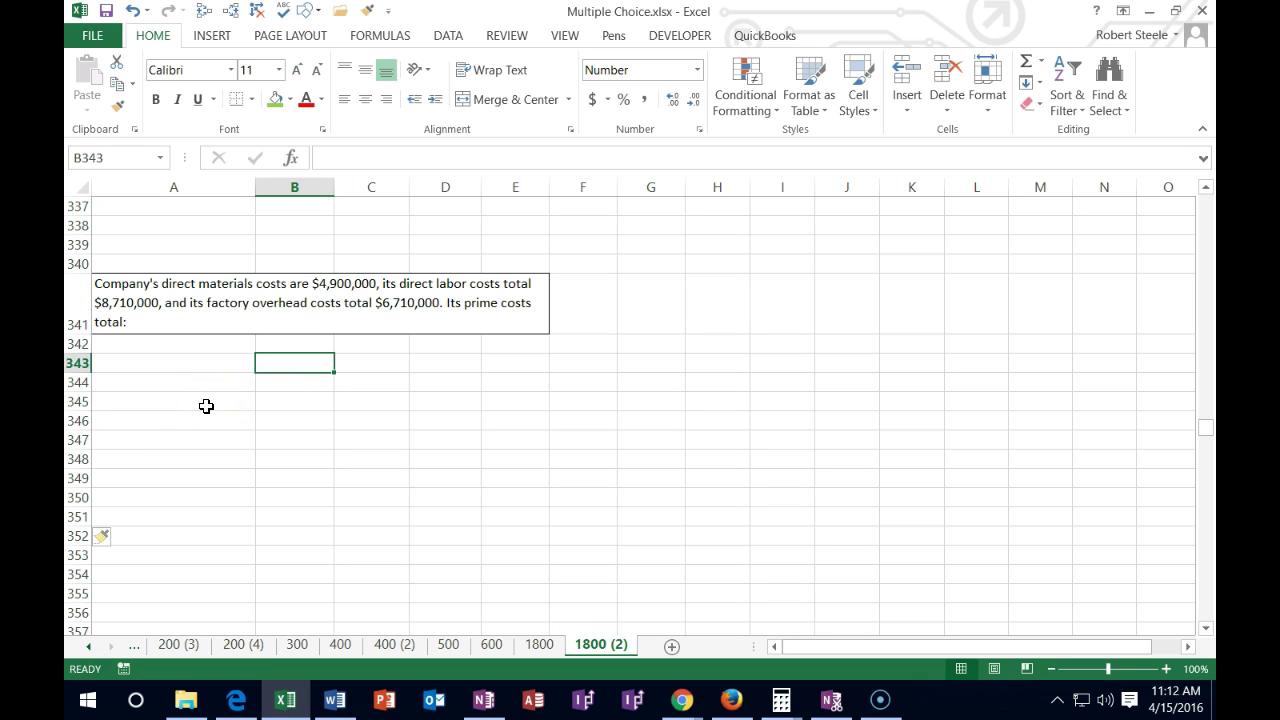
text(=)
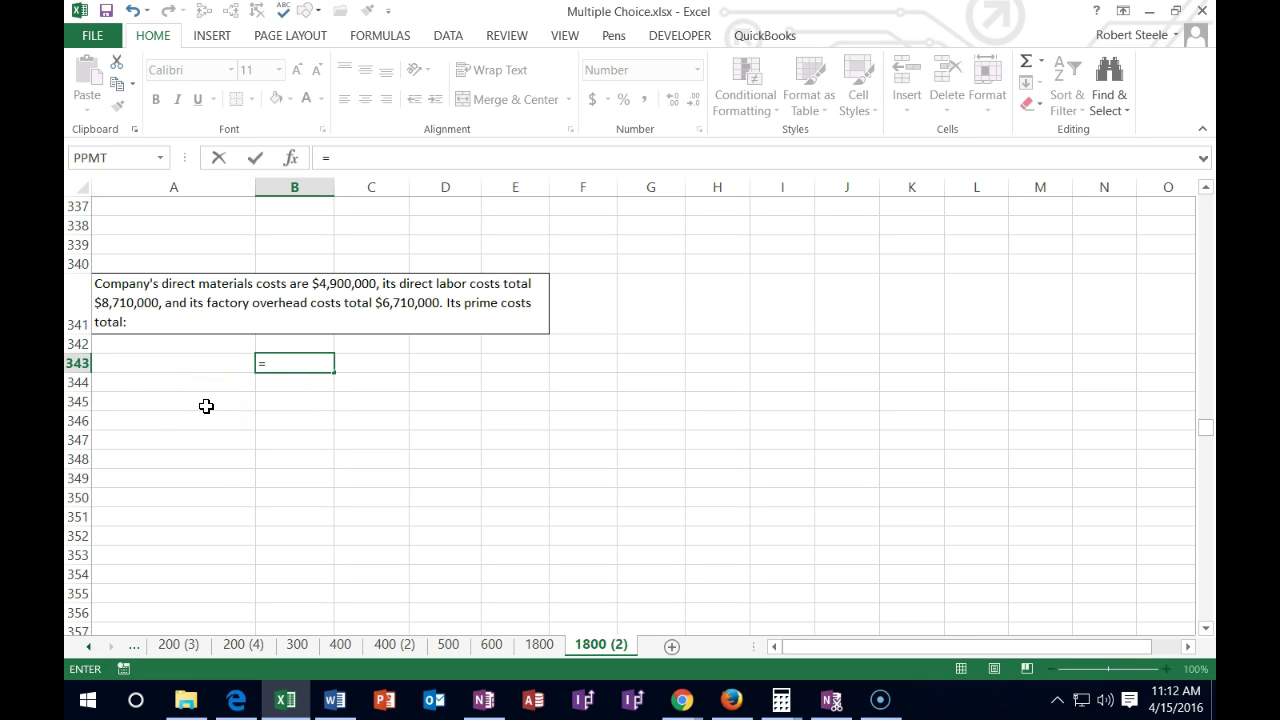
text(4900000)
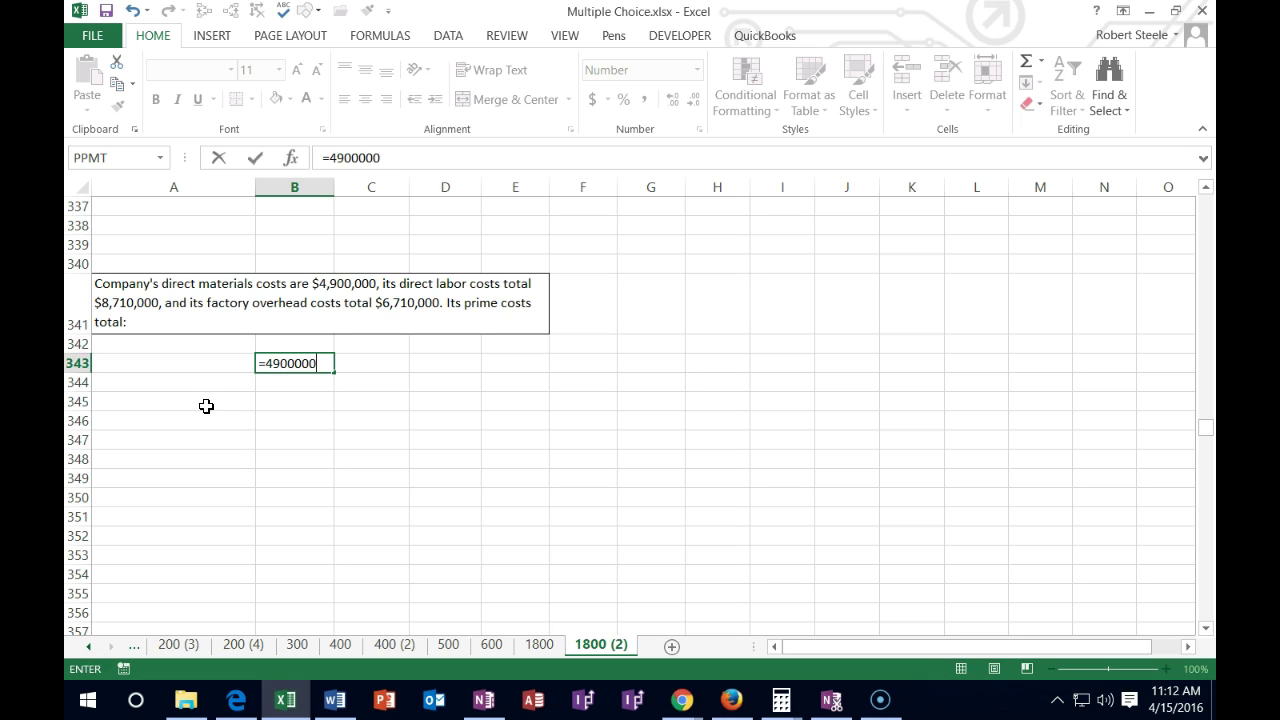
text(+871000)
key(Return)
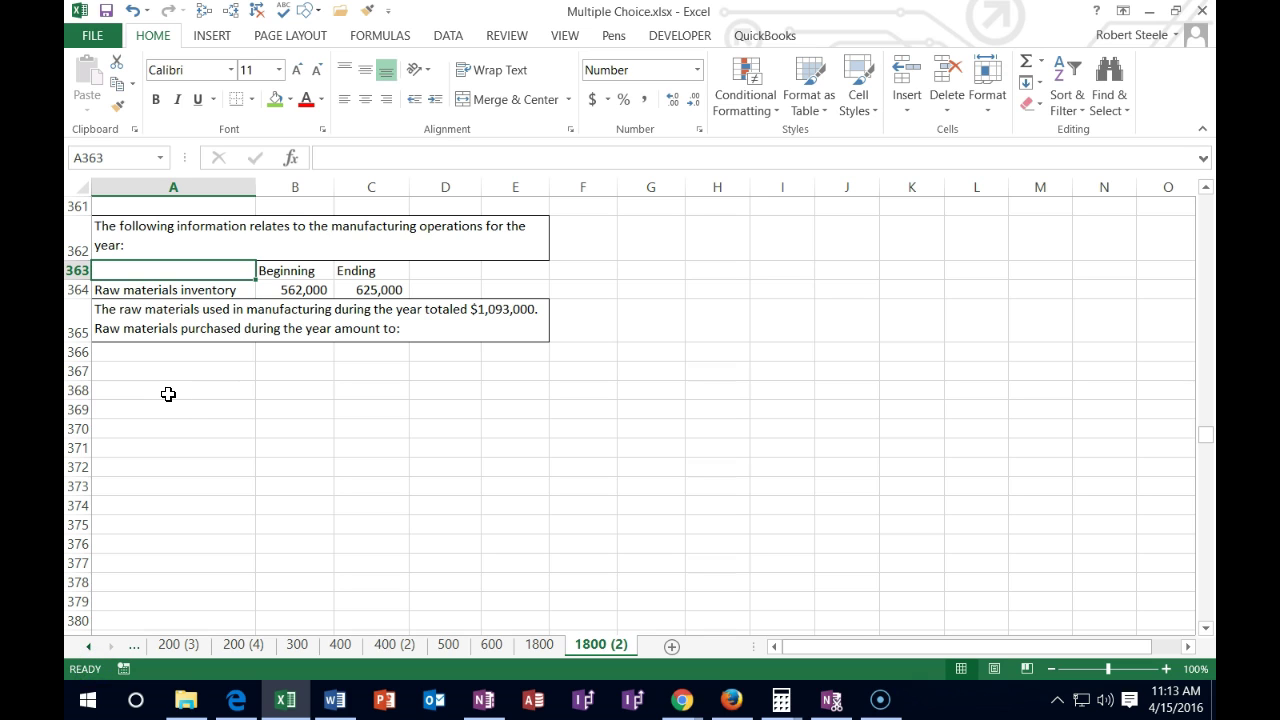
click(168, 391)
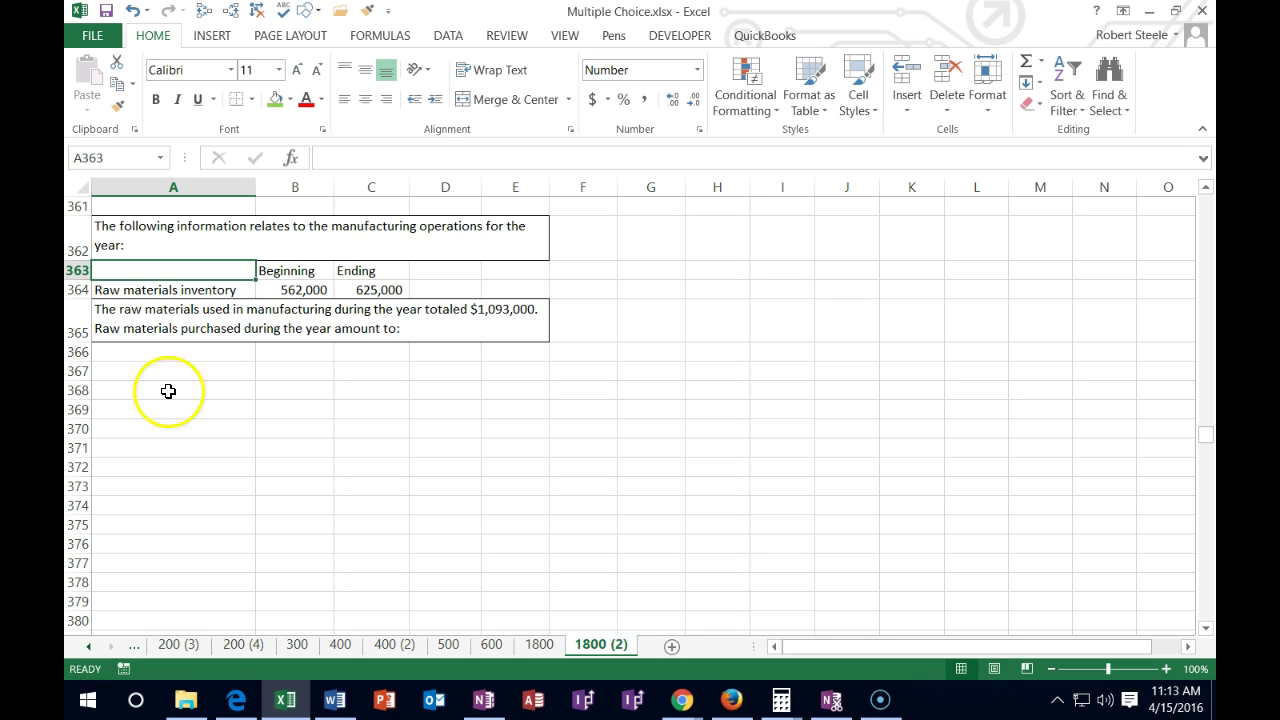
click(151, 289)
click(280, 272)
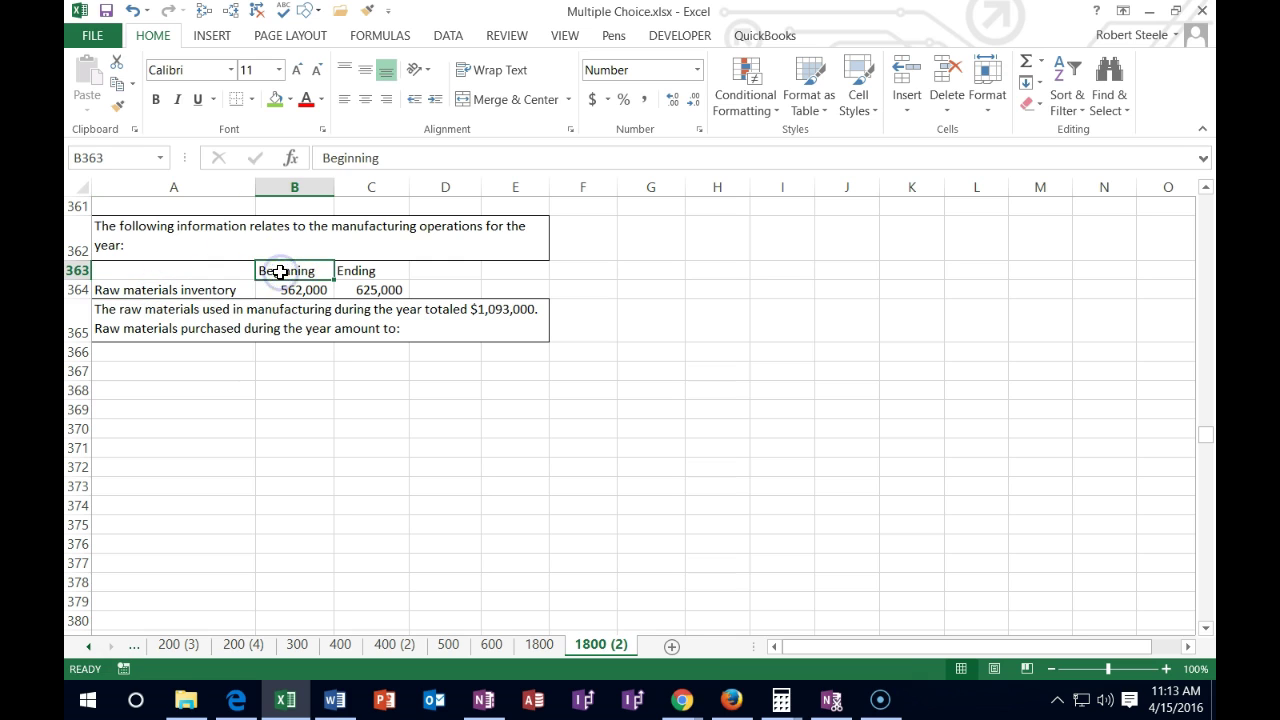
click(366, 268)
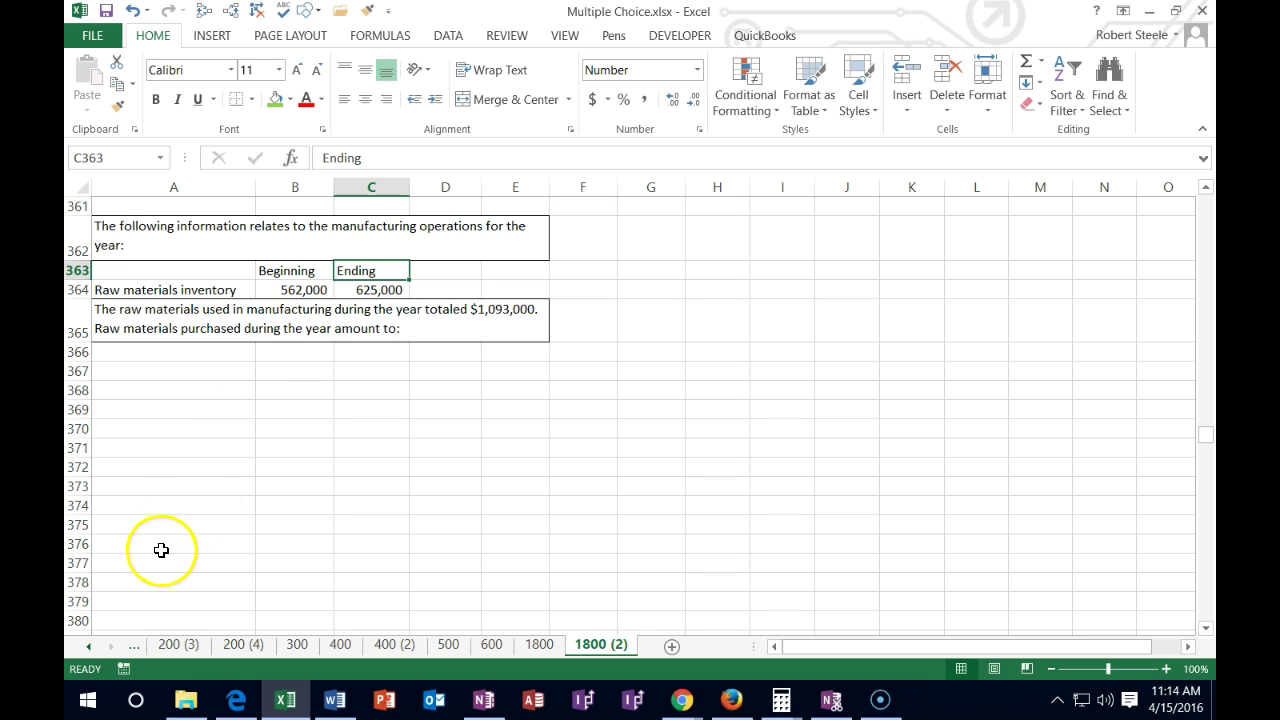
Step: In the raw materials purchases problem, label A367 "Beg raw Mat" and enter 562,000 in B367
click(128, 371)
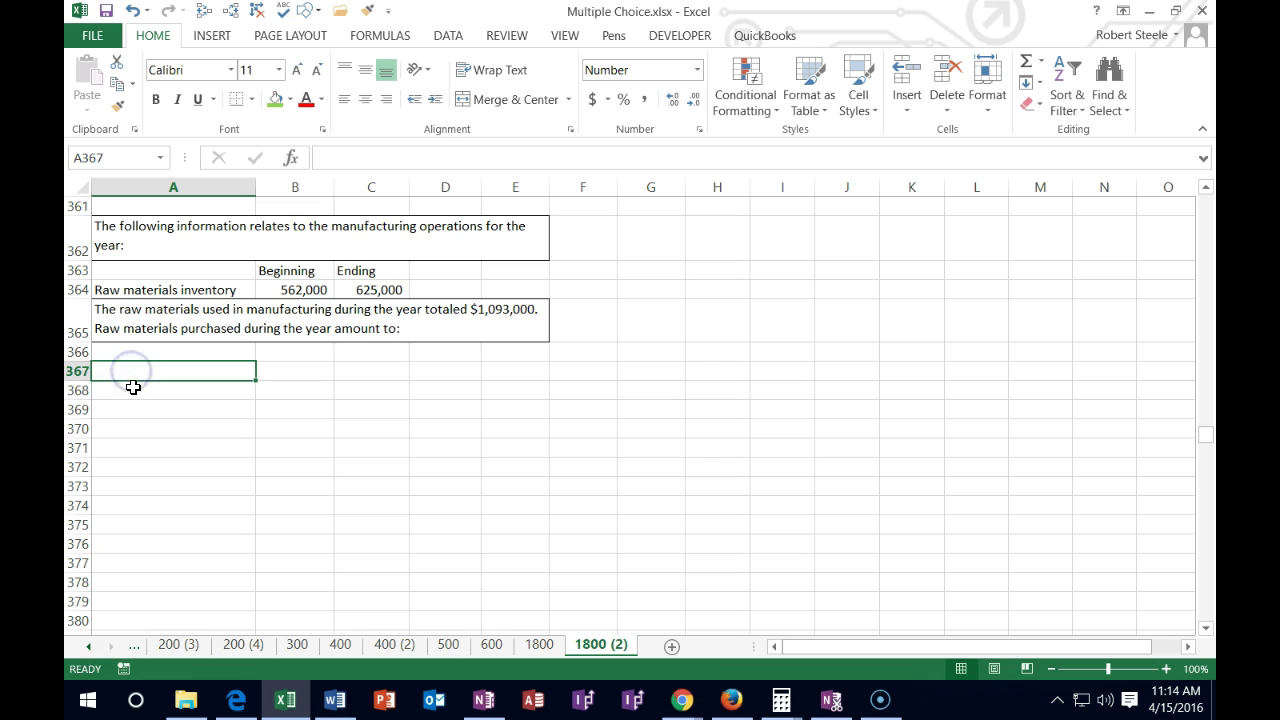
text(Beg raw)
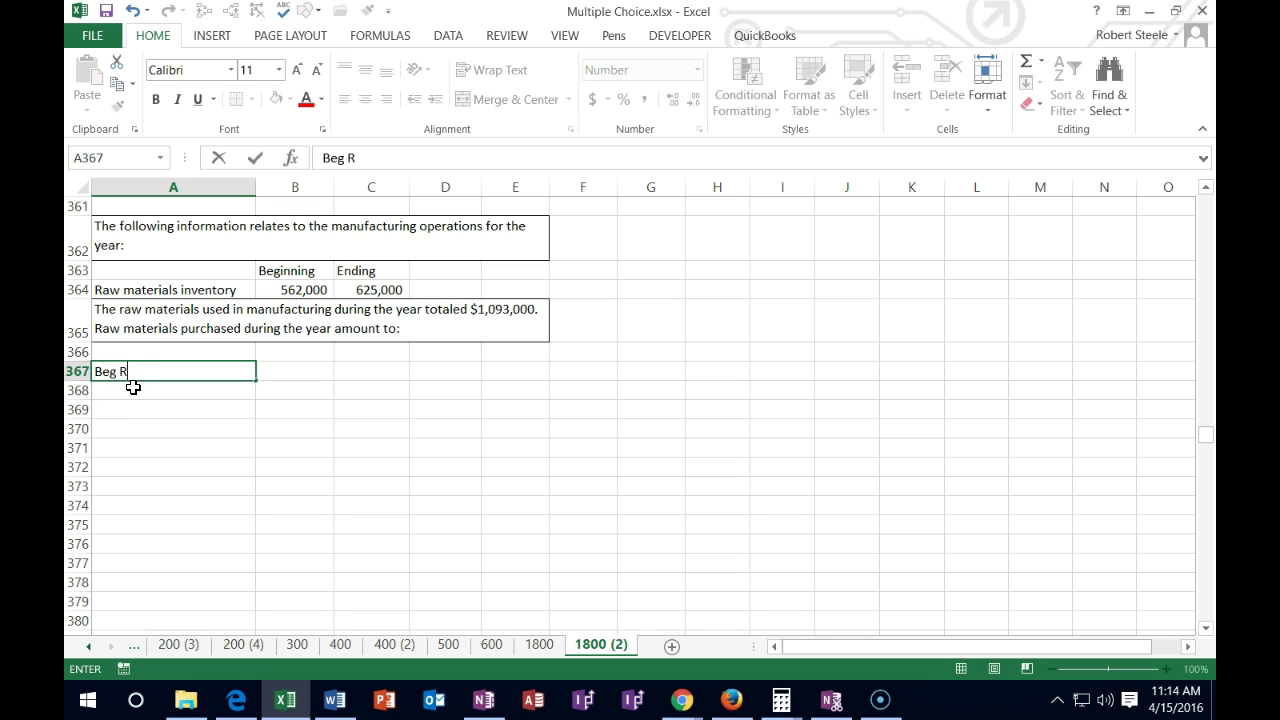
text( Ma)
key(BackSpace)
text(at)
key(Tab)
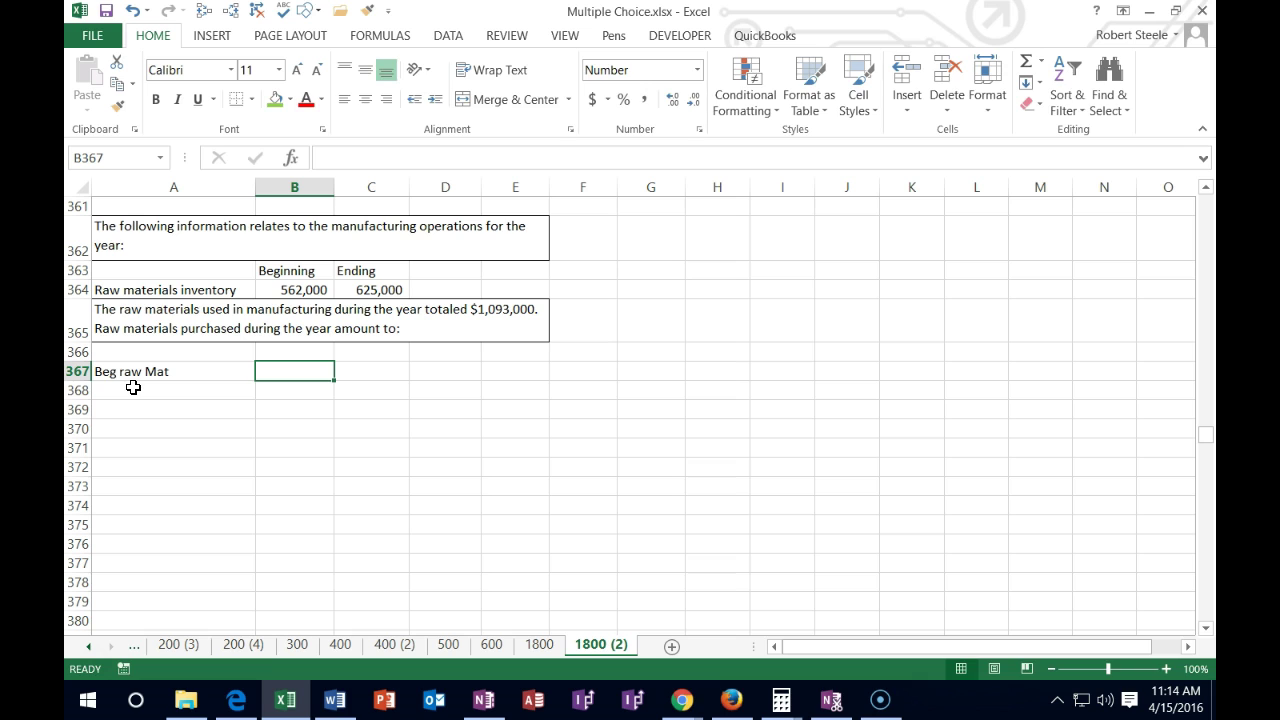
text(562,)
text(000)
key(Return)
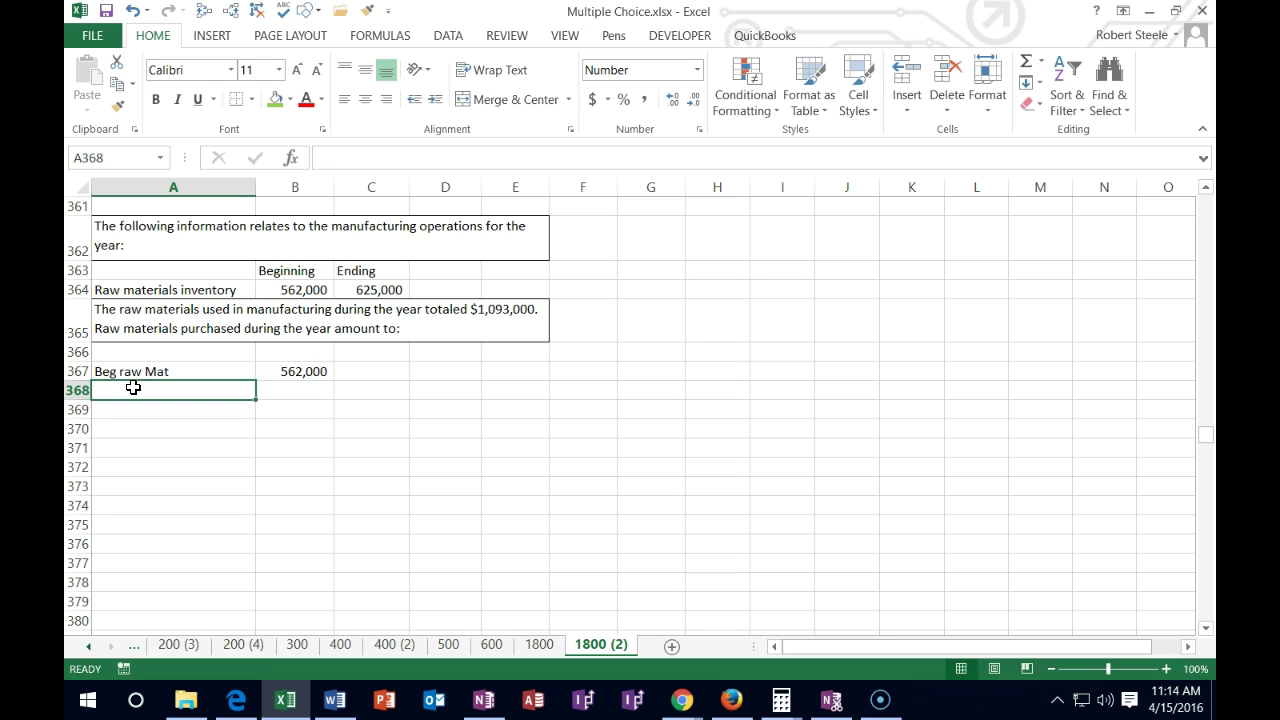
Step: Label A368 "purchases" and enter x as the unknown amount in B368, highlighted with a green fill
text(pur)
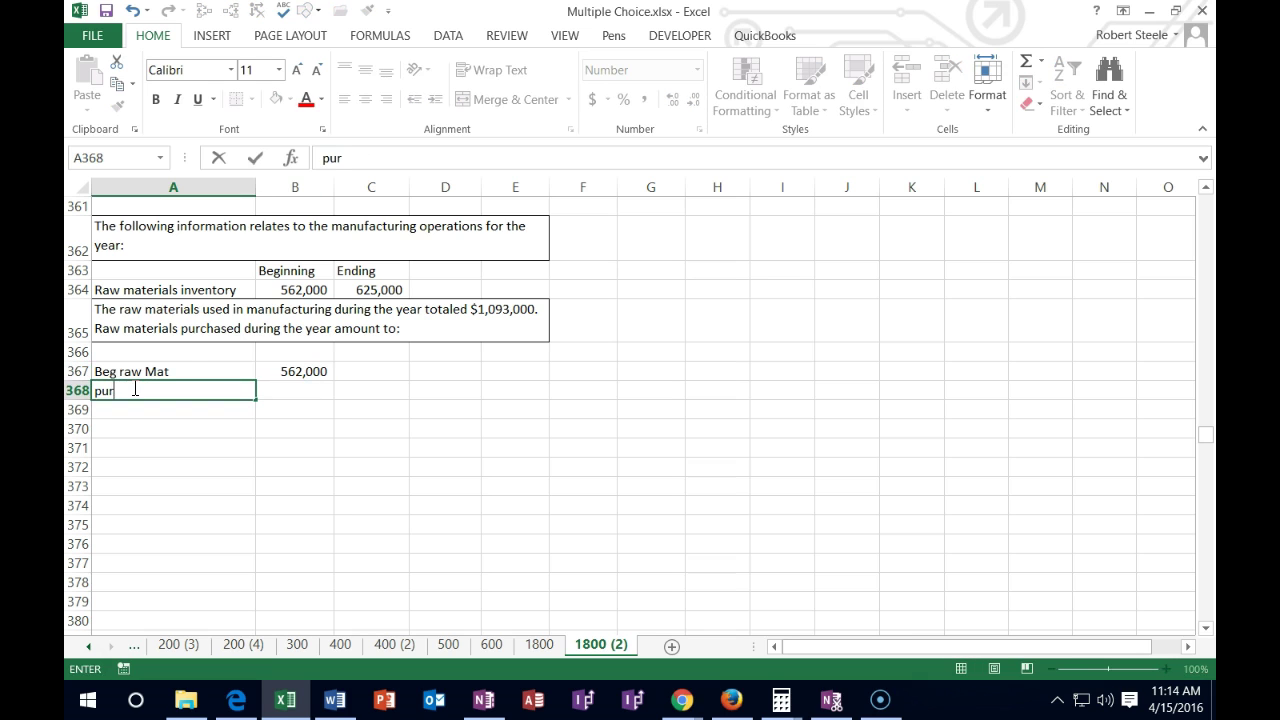
text(chases)
key(ctrl+Return)
key(Tab)
text(x)
key(Return)
key(Up)
key(Right)
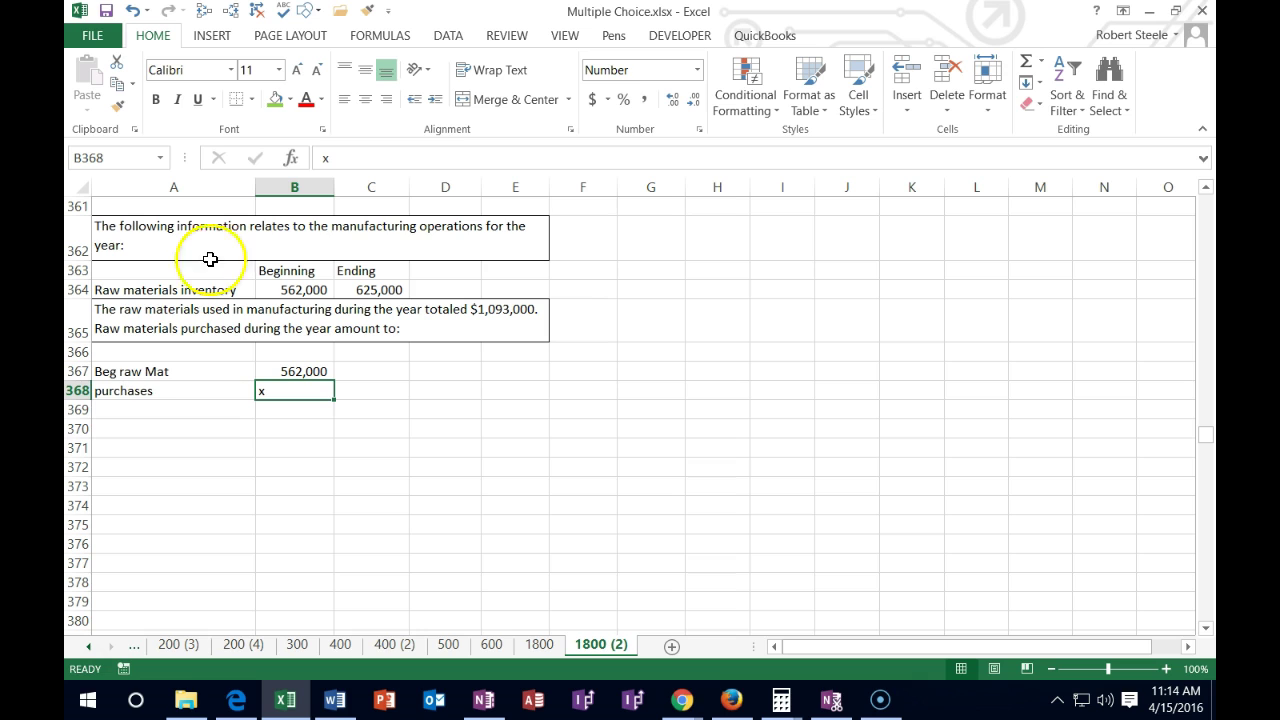
click(275, 99)
key(Return)
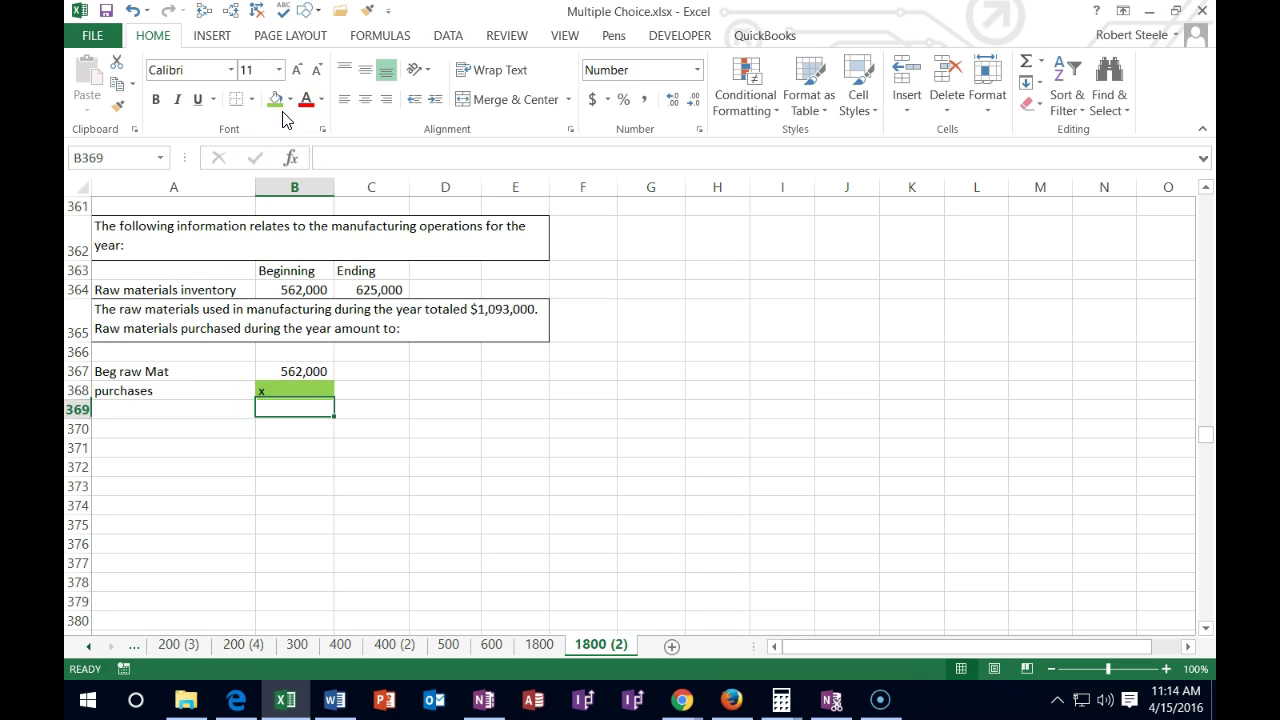
Step: Label A369 "less end raw mat" and enter 625,000 in B369
key(Left)
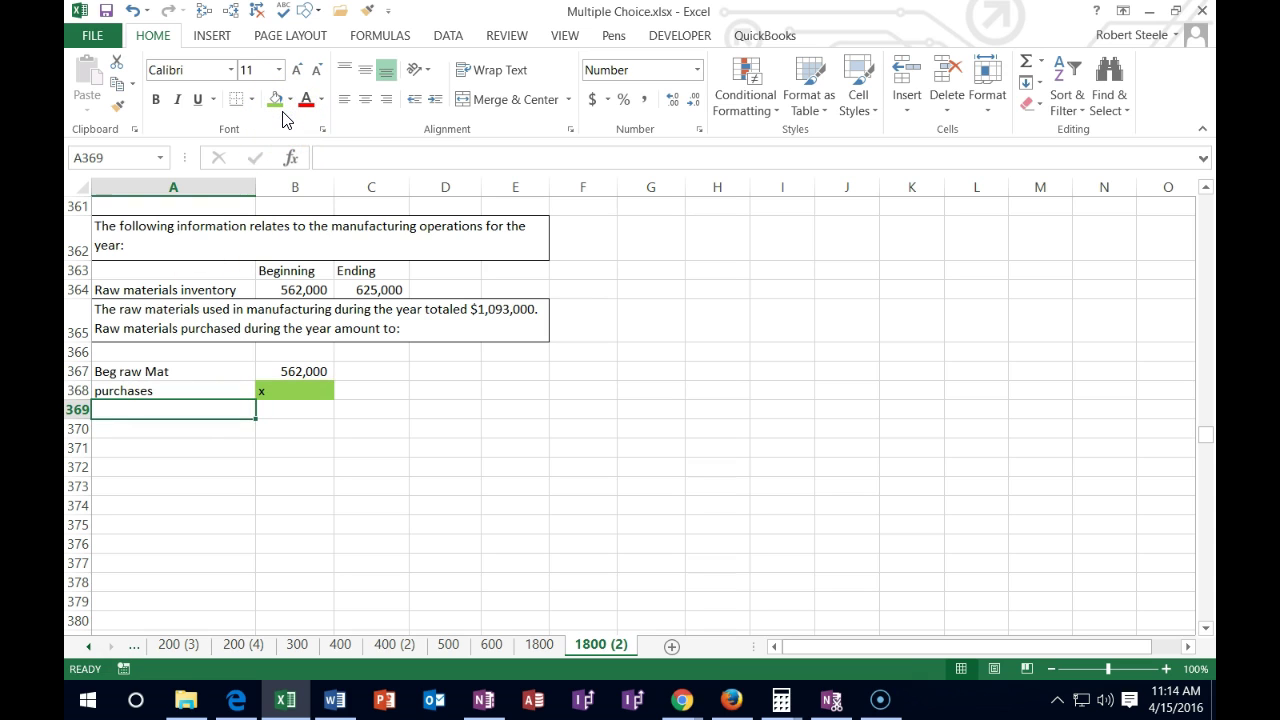
text(less end )
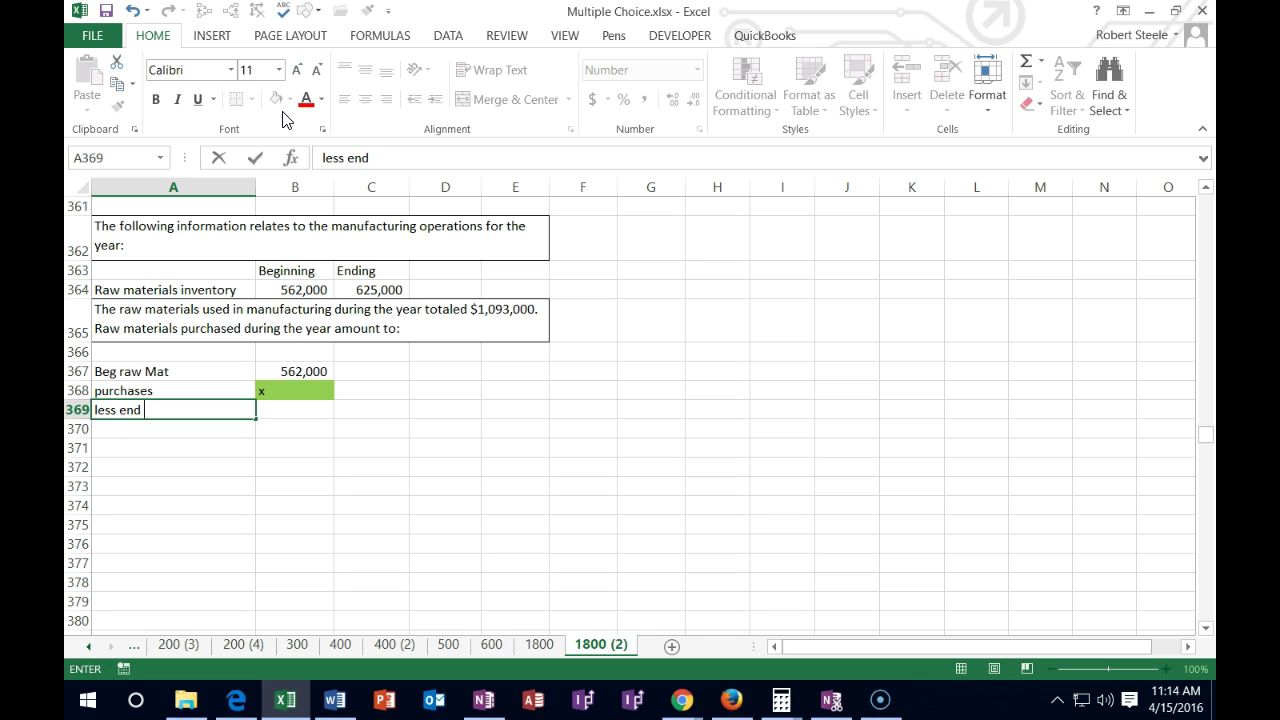
text(raw mat)
key(Tab)
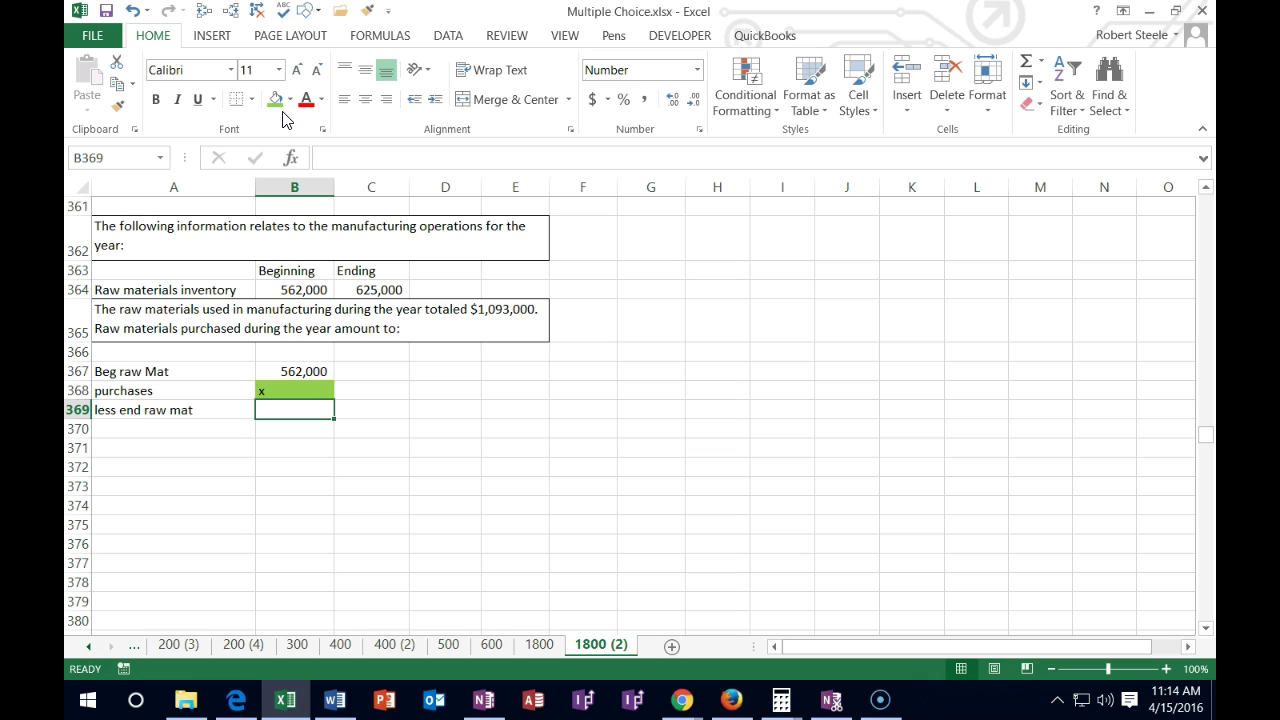
text(625000)
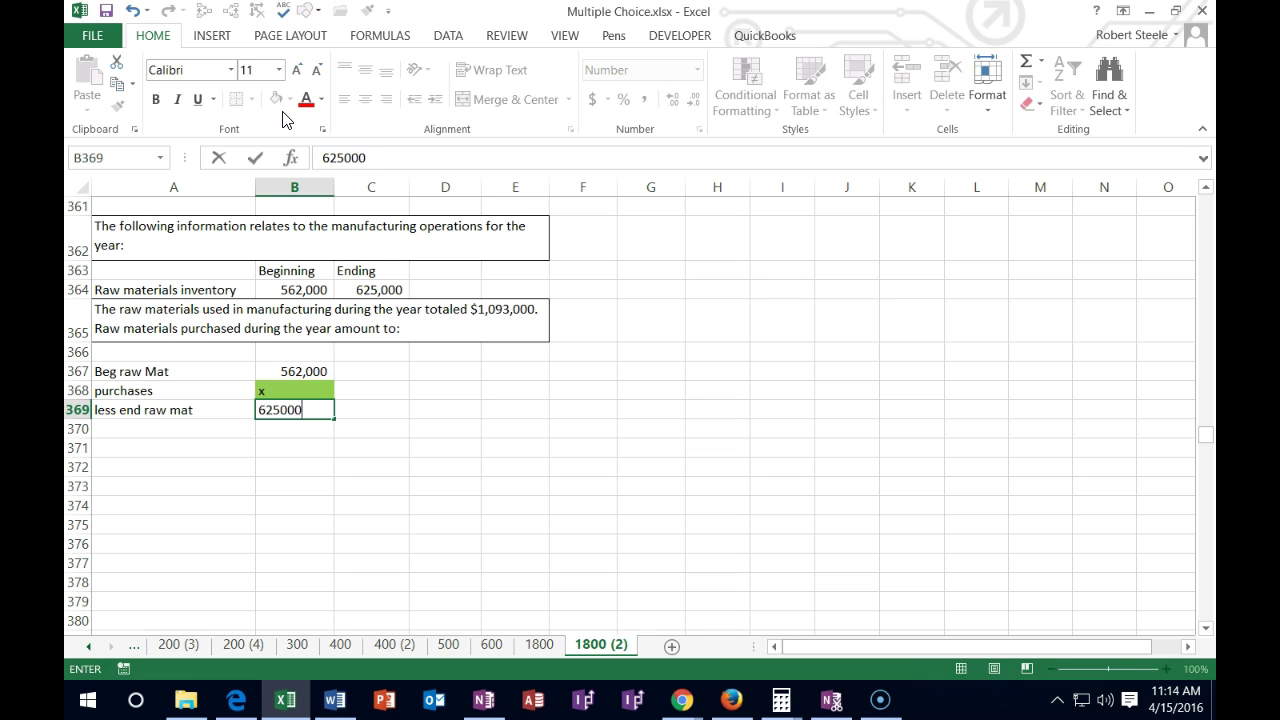
key(Return)
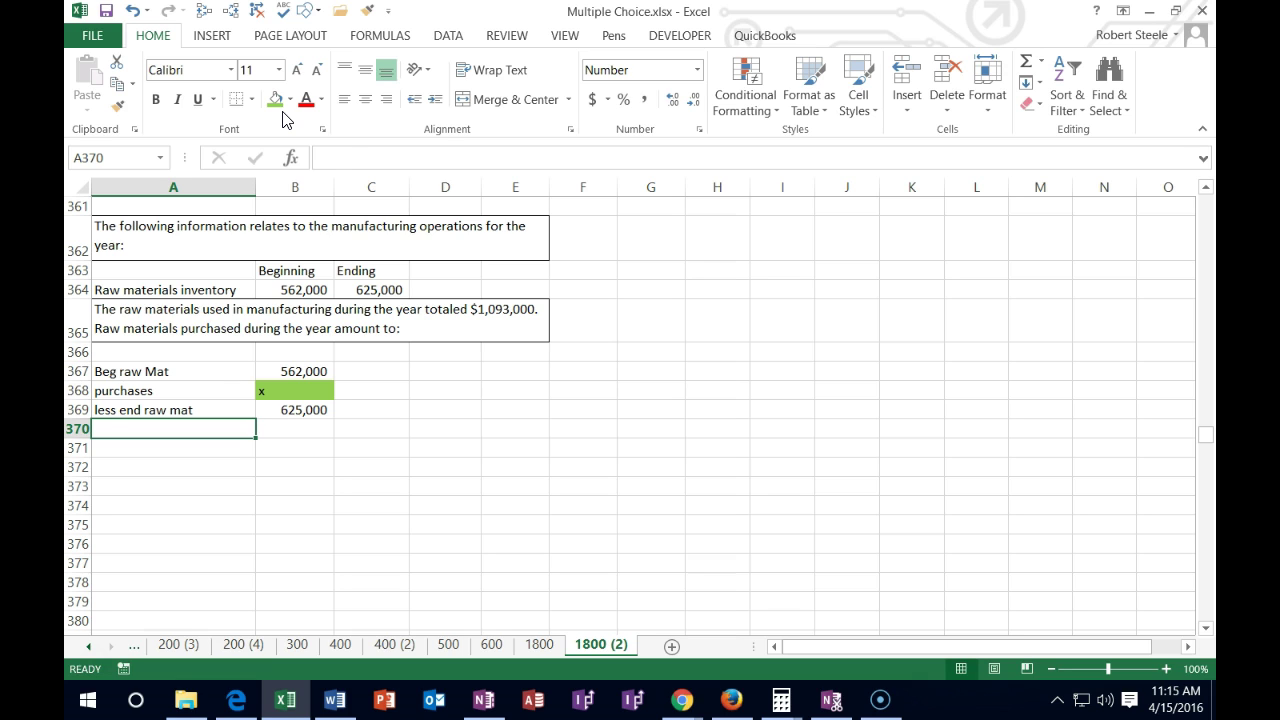
Step: Label A370 "raw mat Man" and enter 1,093,000 in B370
text(rma)
key(BackSpace)
key(BackSpace)
key(BackSpace)
text(raw mat Man)
key(Tab)
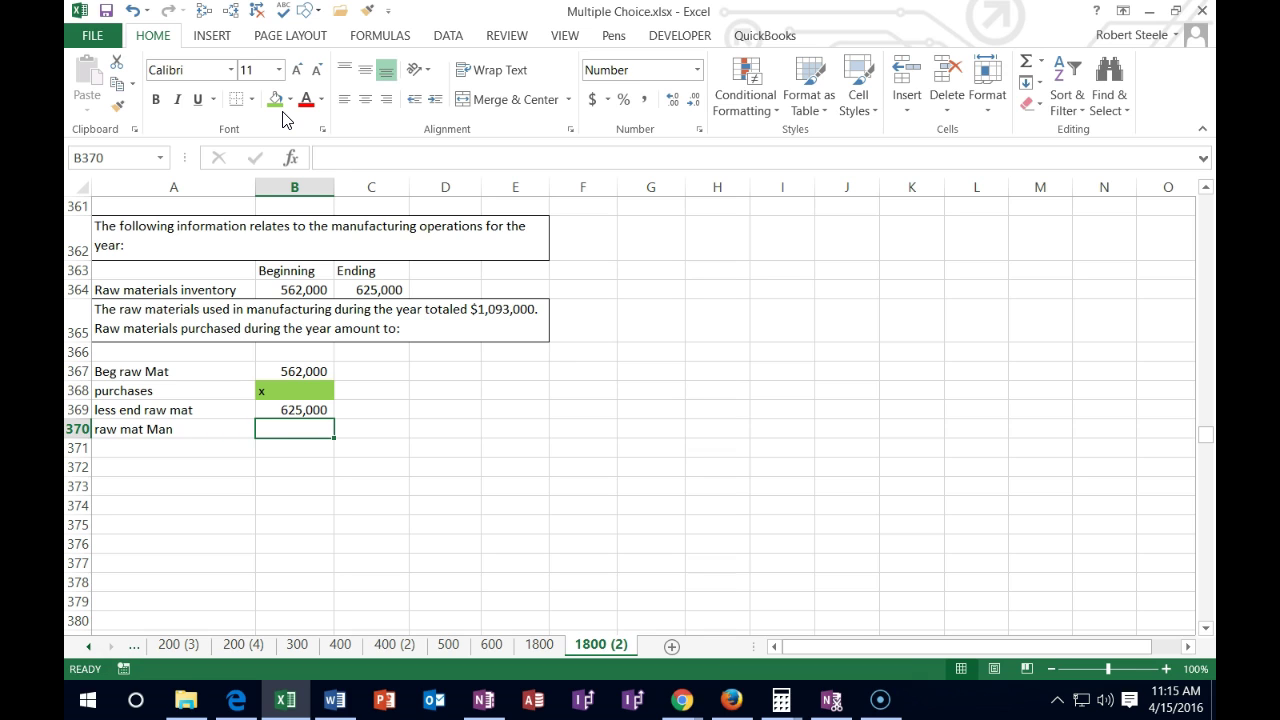
text(1093000)
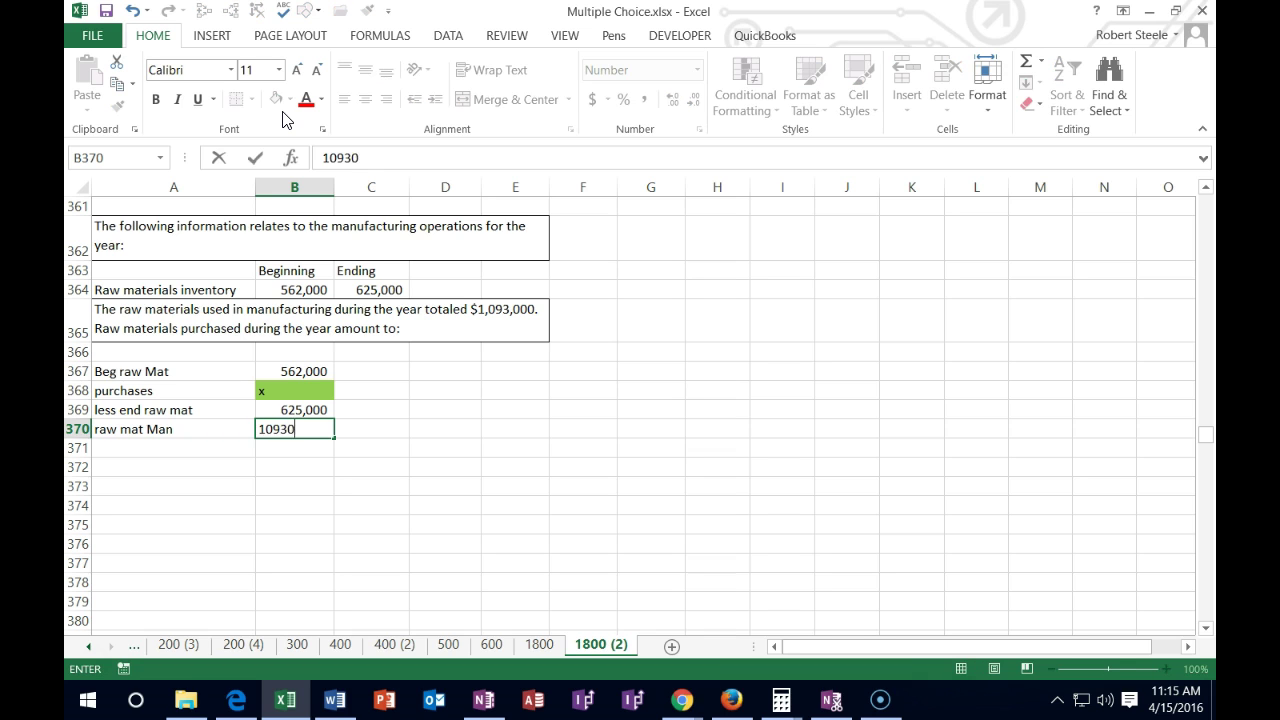
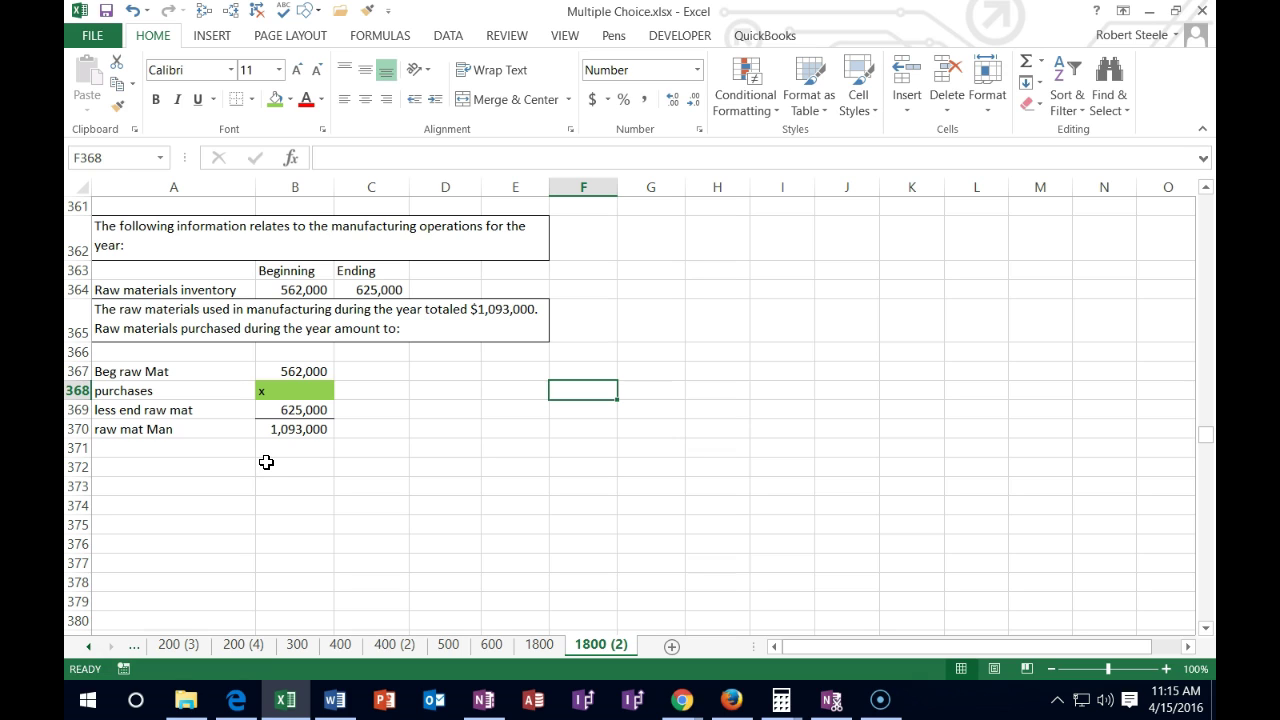
Step: Start the purchases equation in row 367 with 562,000 in F367, + in G367 and x in H367
key(Up)
text(562000)
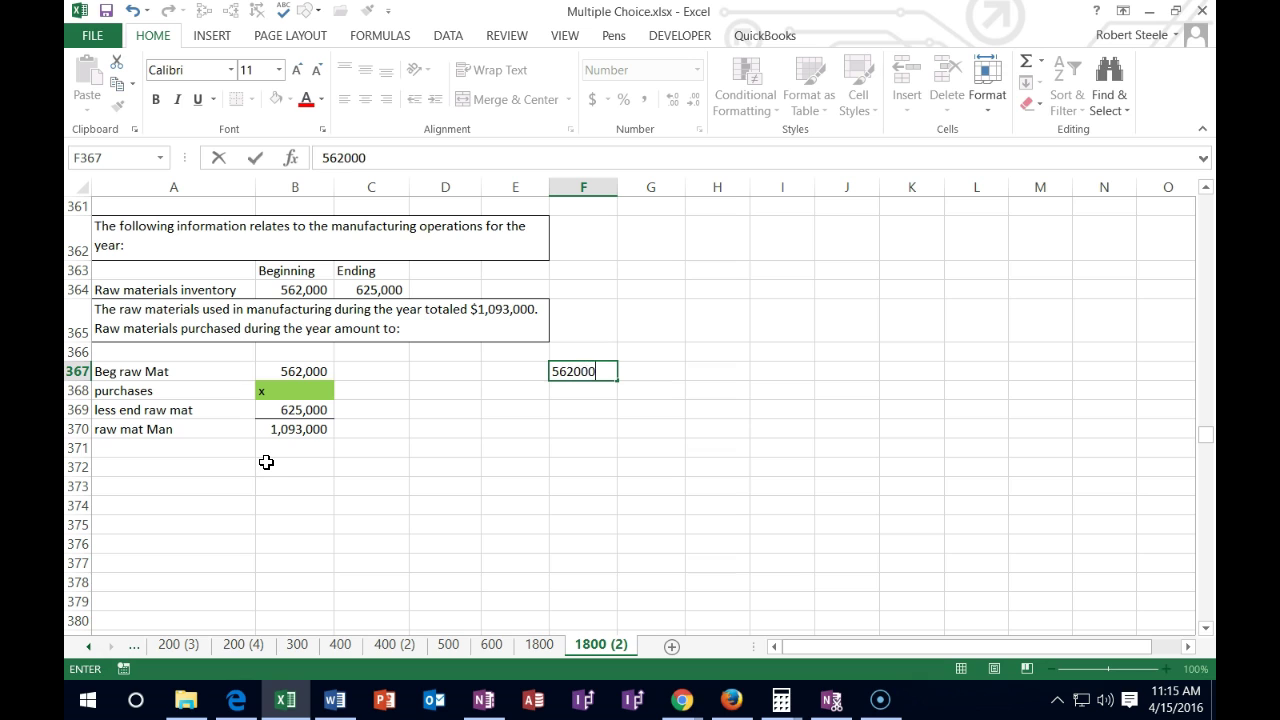
key(Tab)
text(+)
key(Tab)
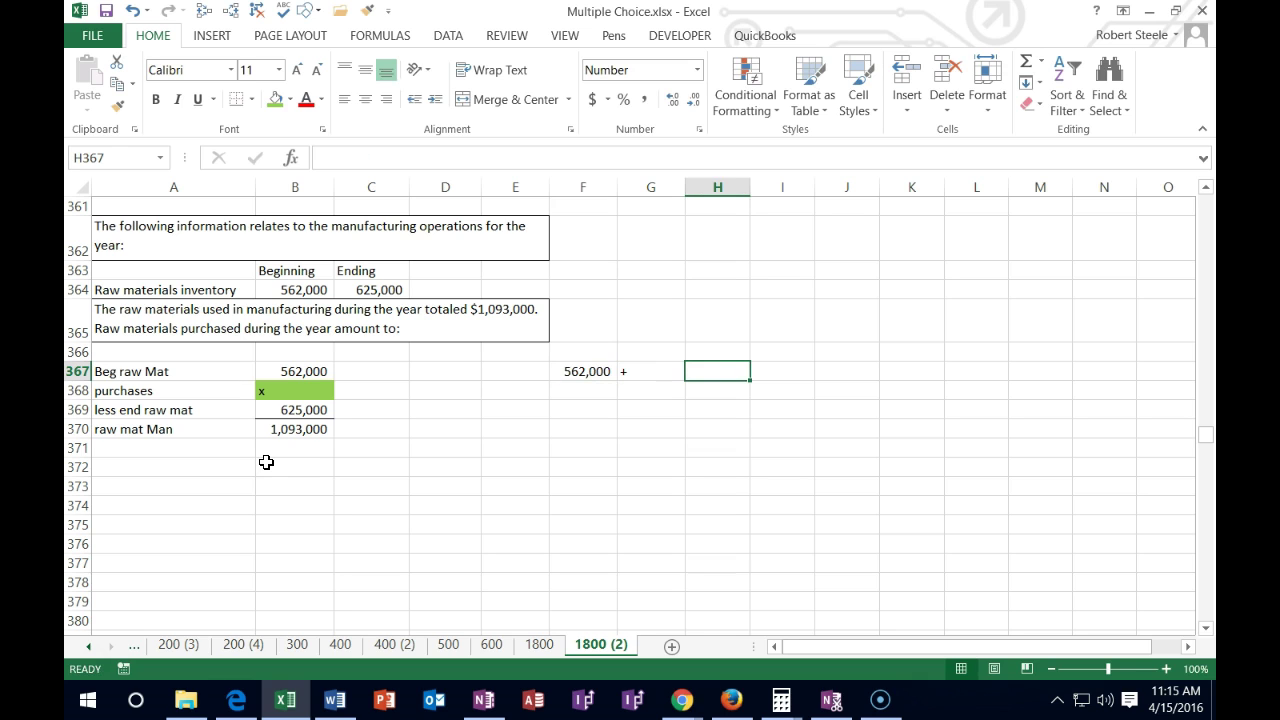
text(x)
key(Tab)
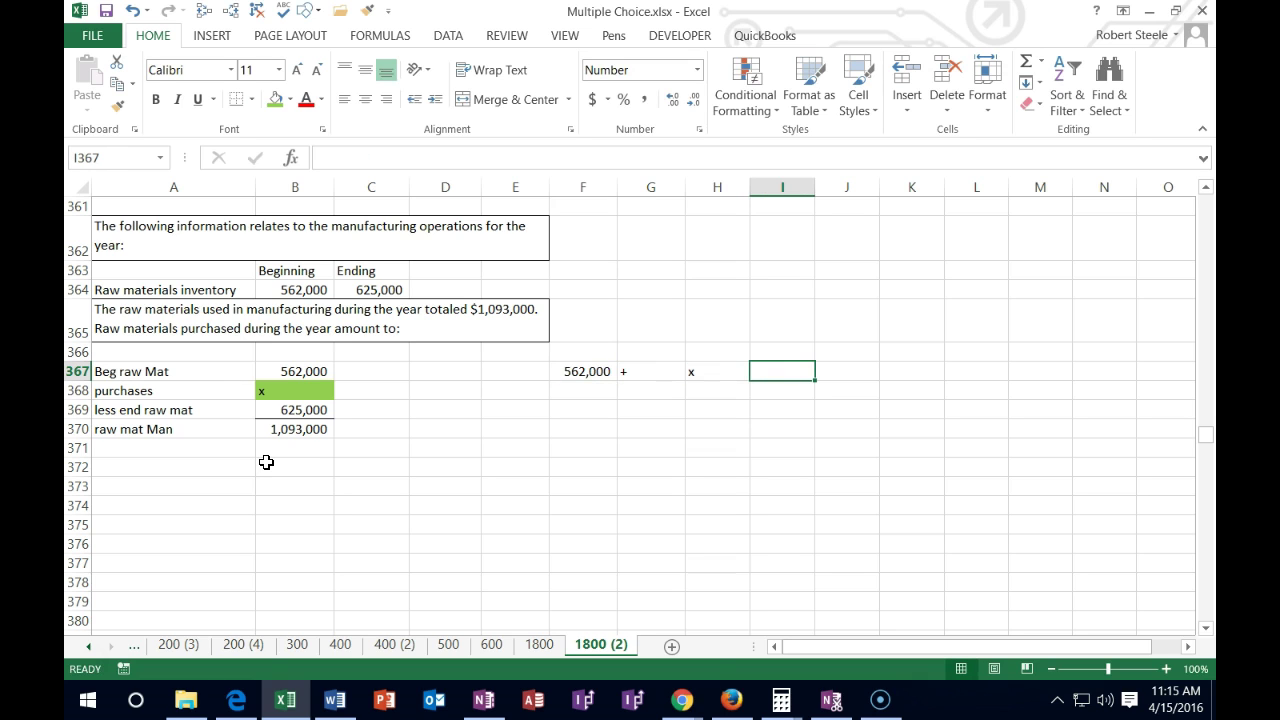
Step: Complete the row 367 equation with - in I367, 625,000 in J367, = in K367 and 1,093,000 in L367
text(-)
key(Tab)
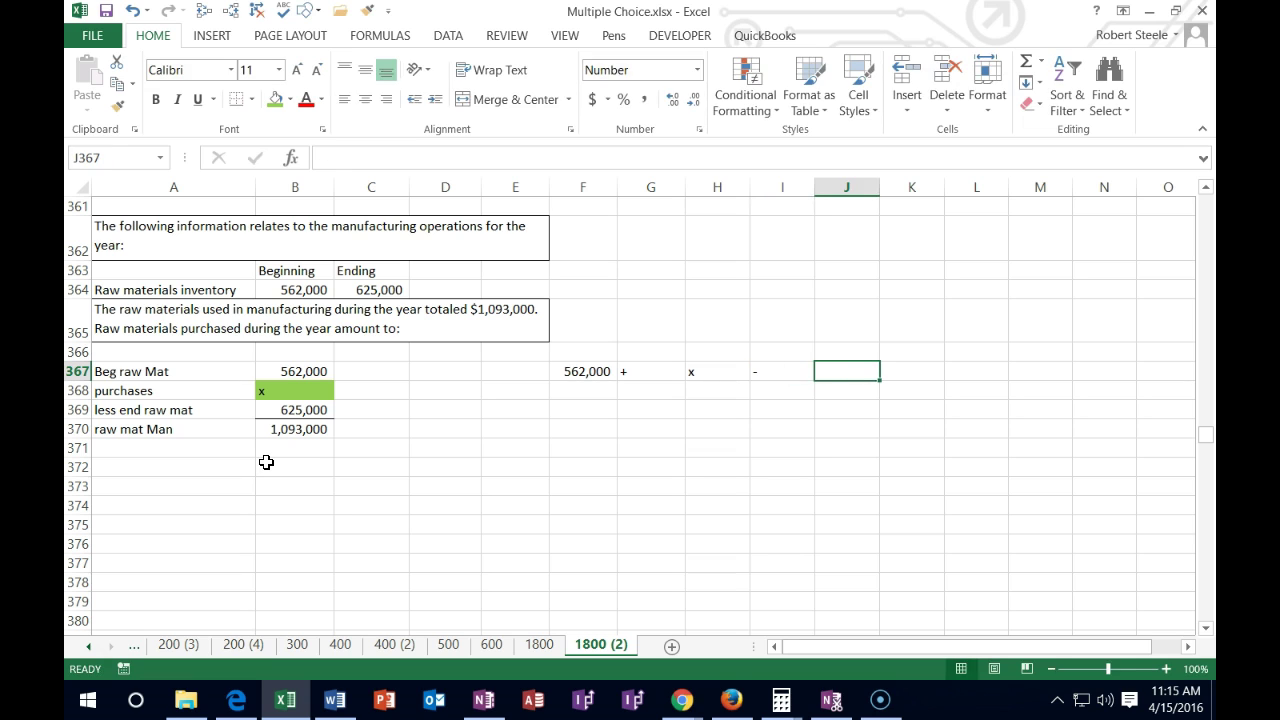
text(625,000)
key(Tab)
text(=)
key(Tab)
text(1)
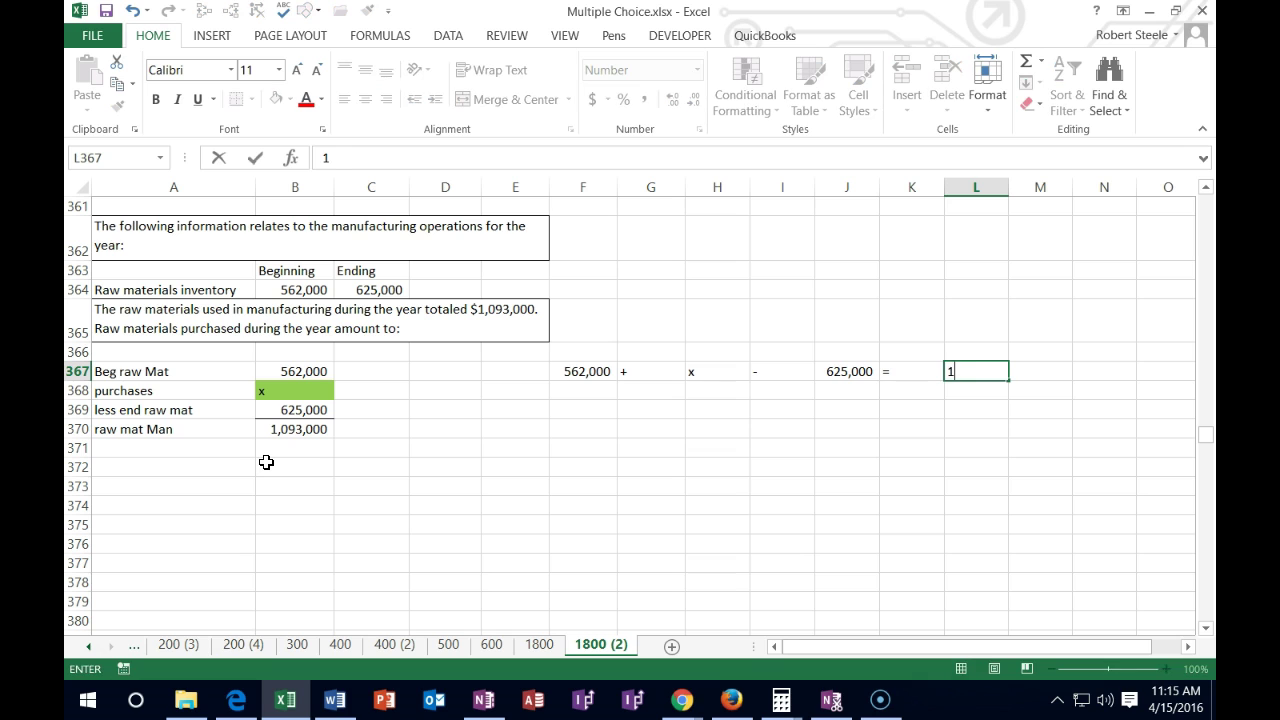
text(0930000)
key(Return)
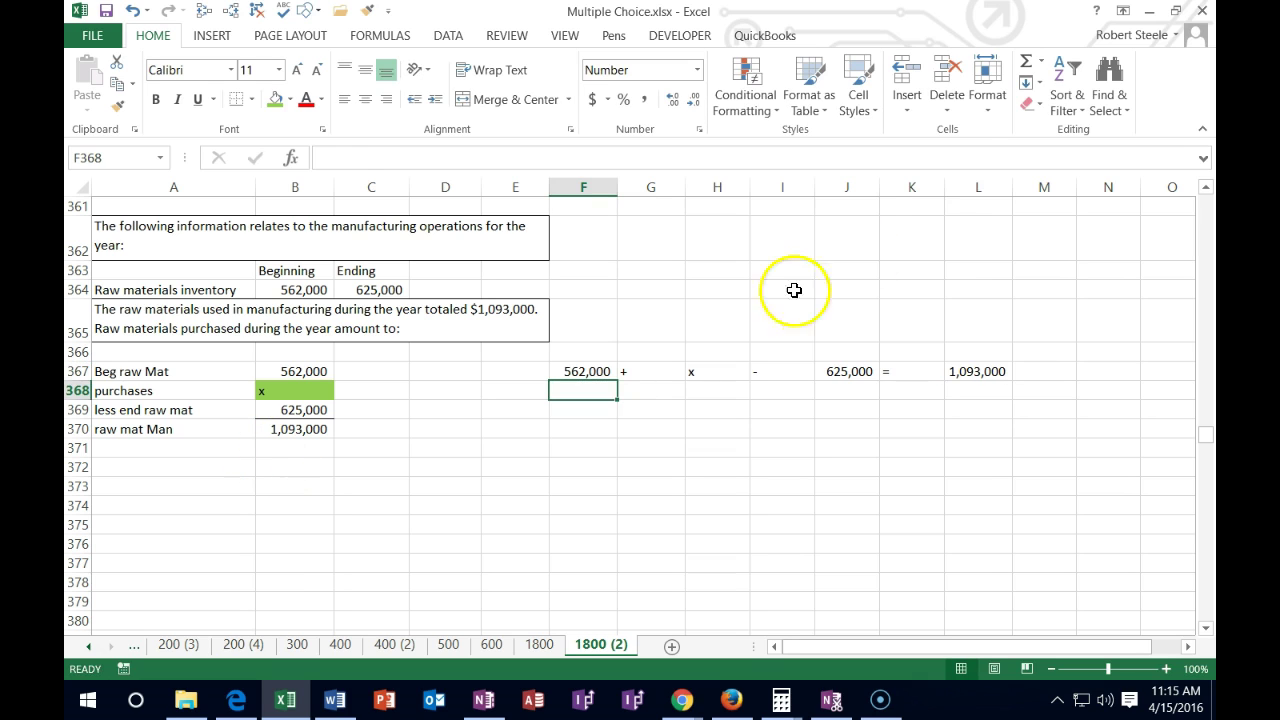
Step: Fit the widths of columns K, I and G to their contents so the equation reads compactly
drag(946, 190, 947, 190)
double_click(947, 190)
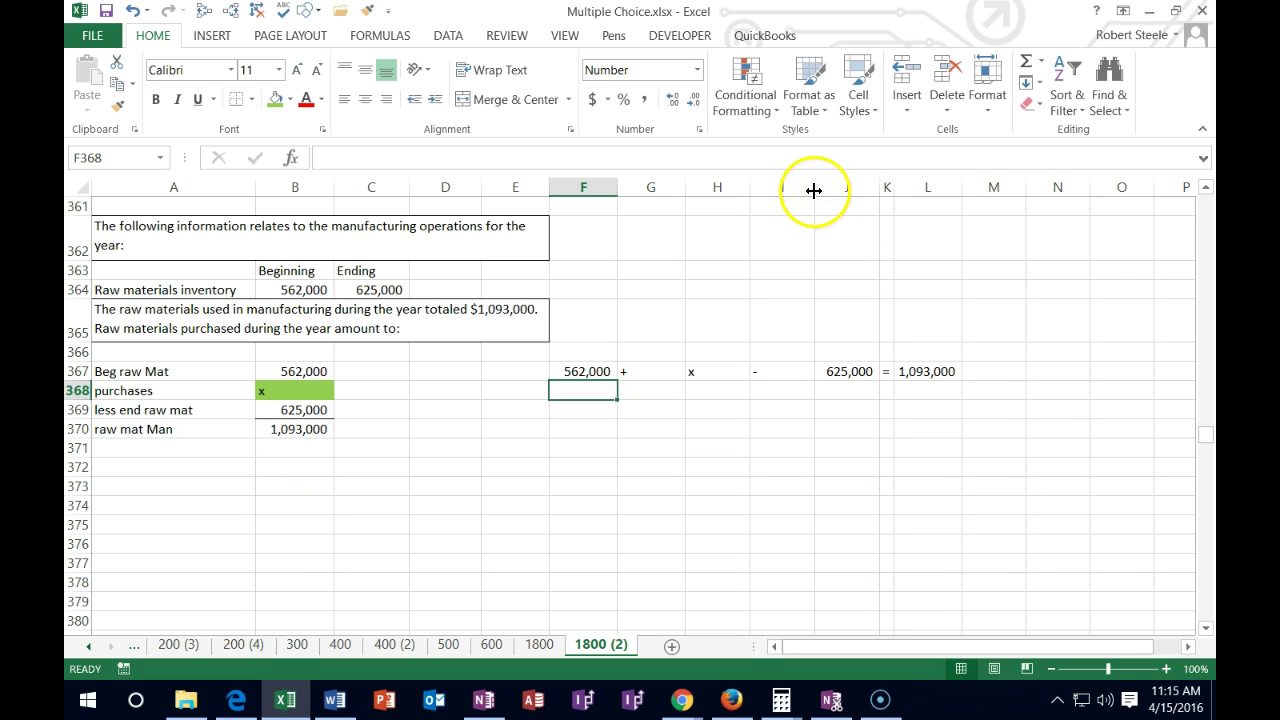
double_click(814, 190)
double_click(685, 190)
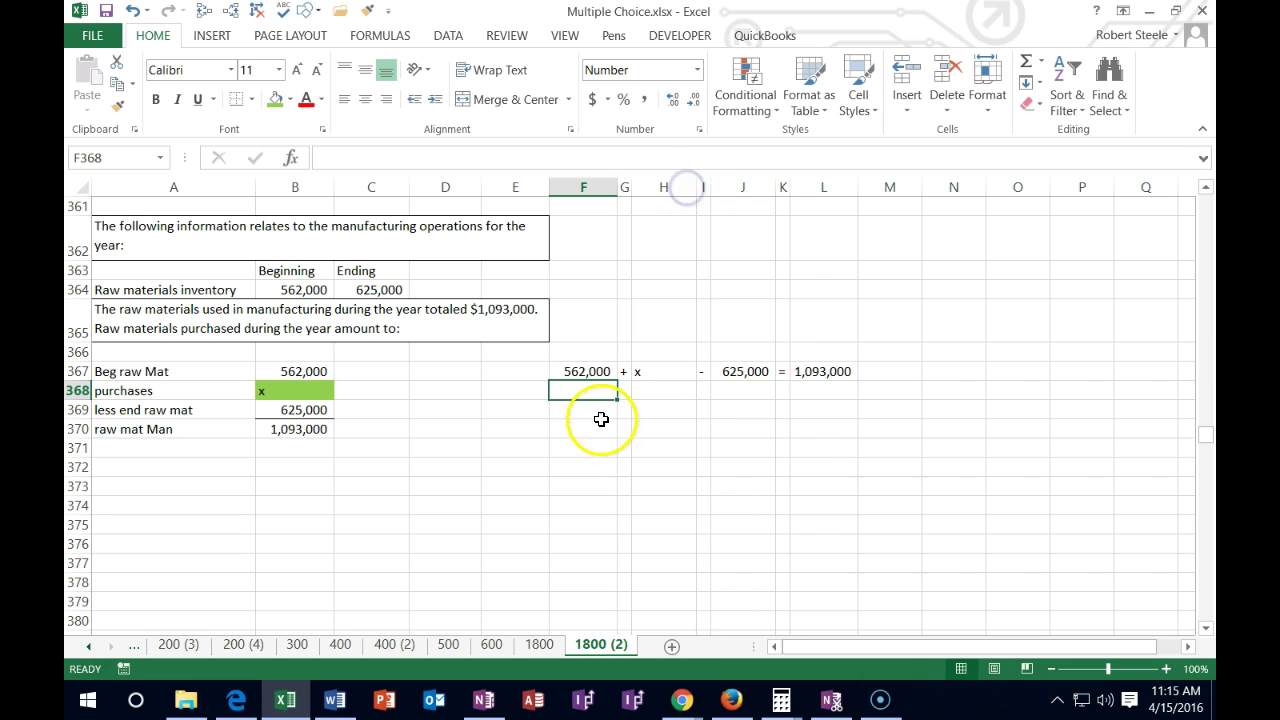
click(648, 371)
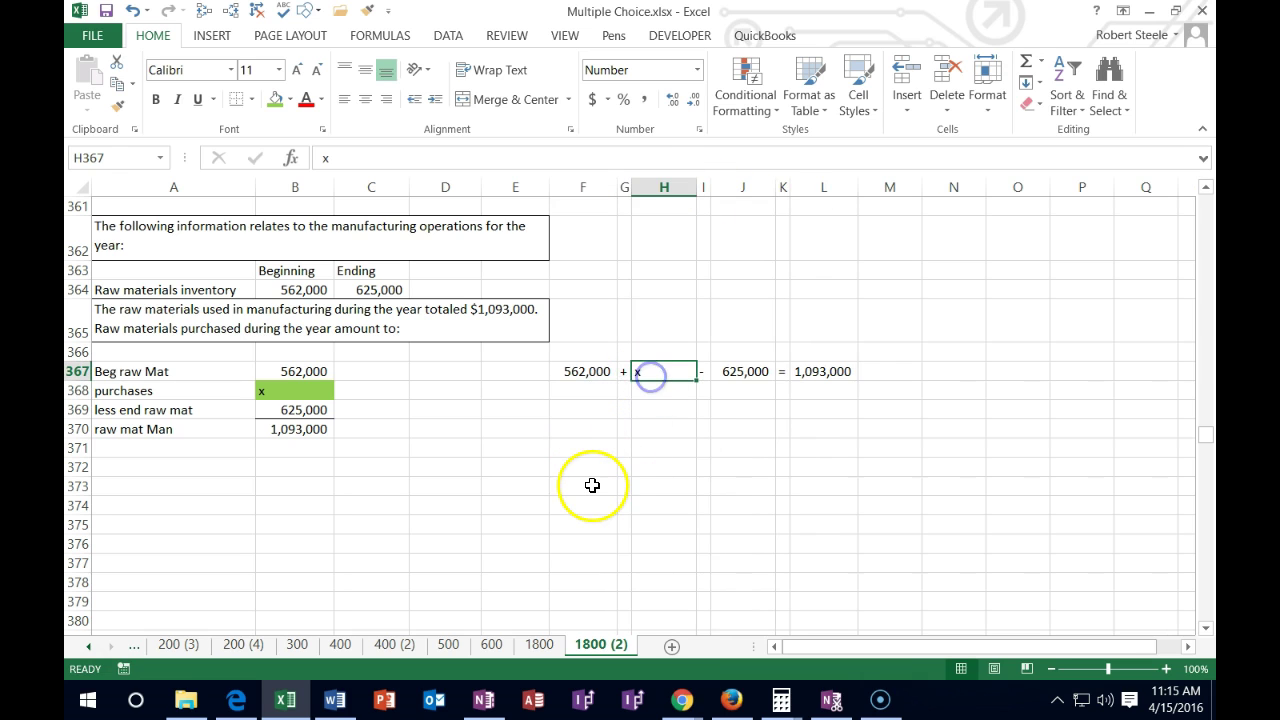
click(587, 371)
click(766, 365)
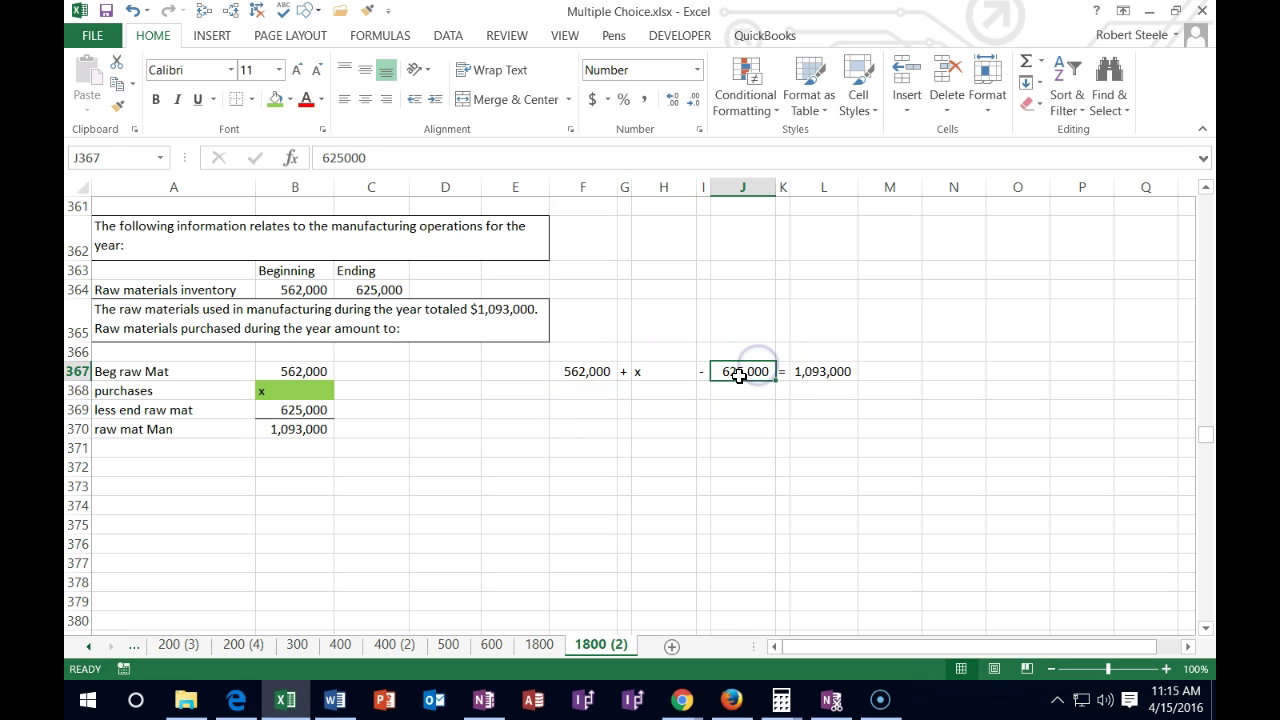
click(655, 410)
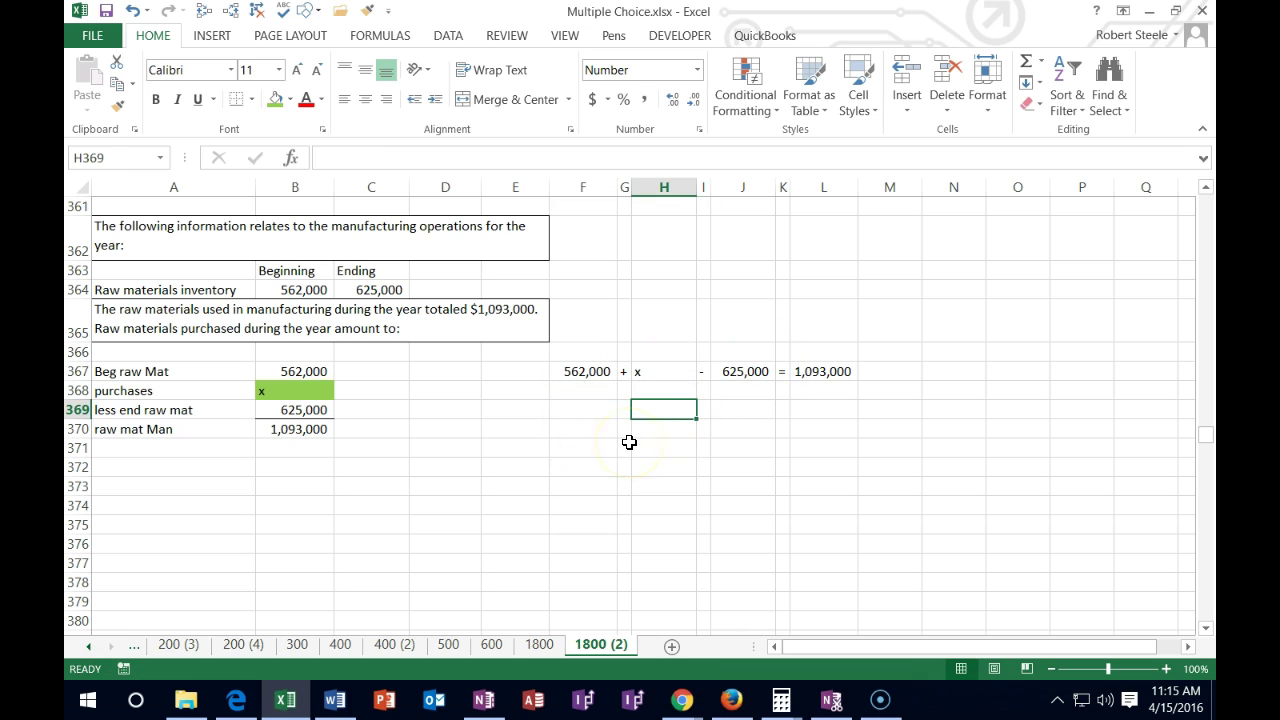
text(x)
key(Tab)
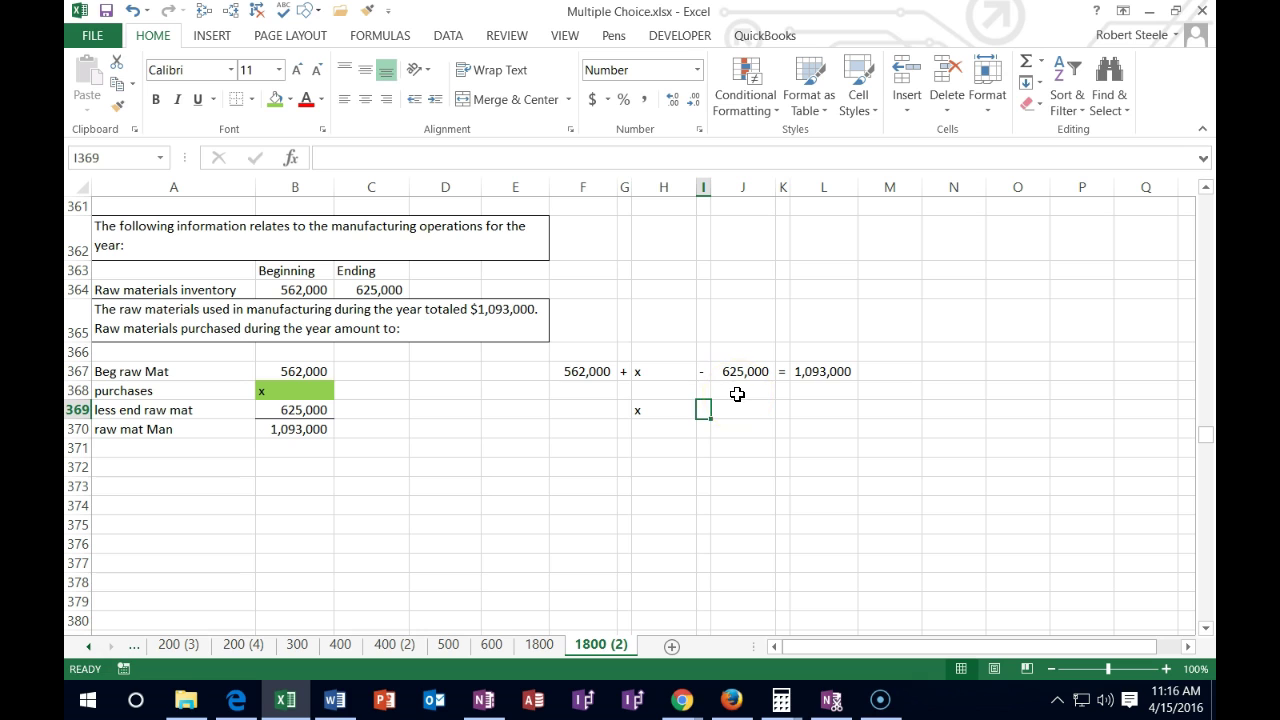
text(-)
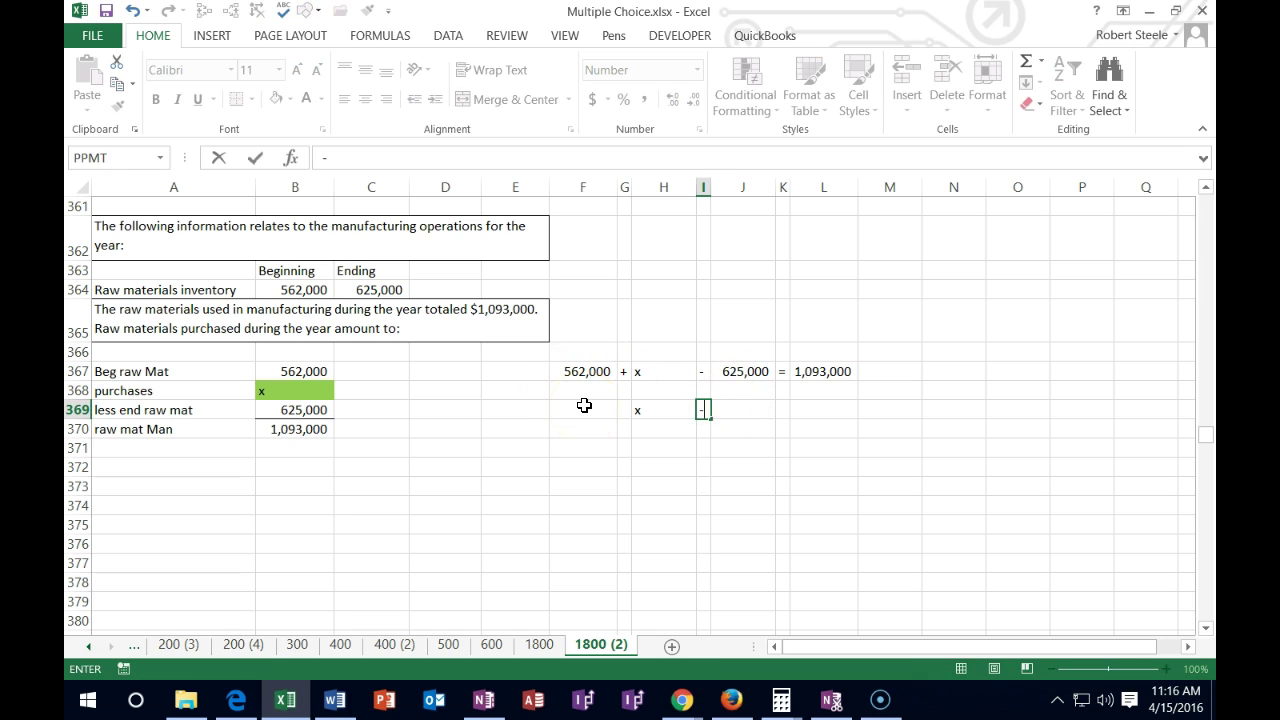
key(Tab)
text(=)
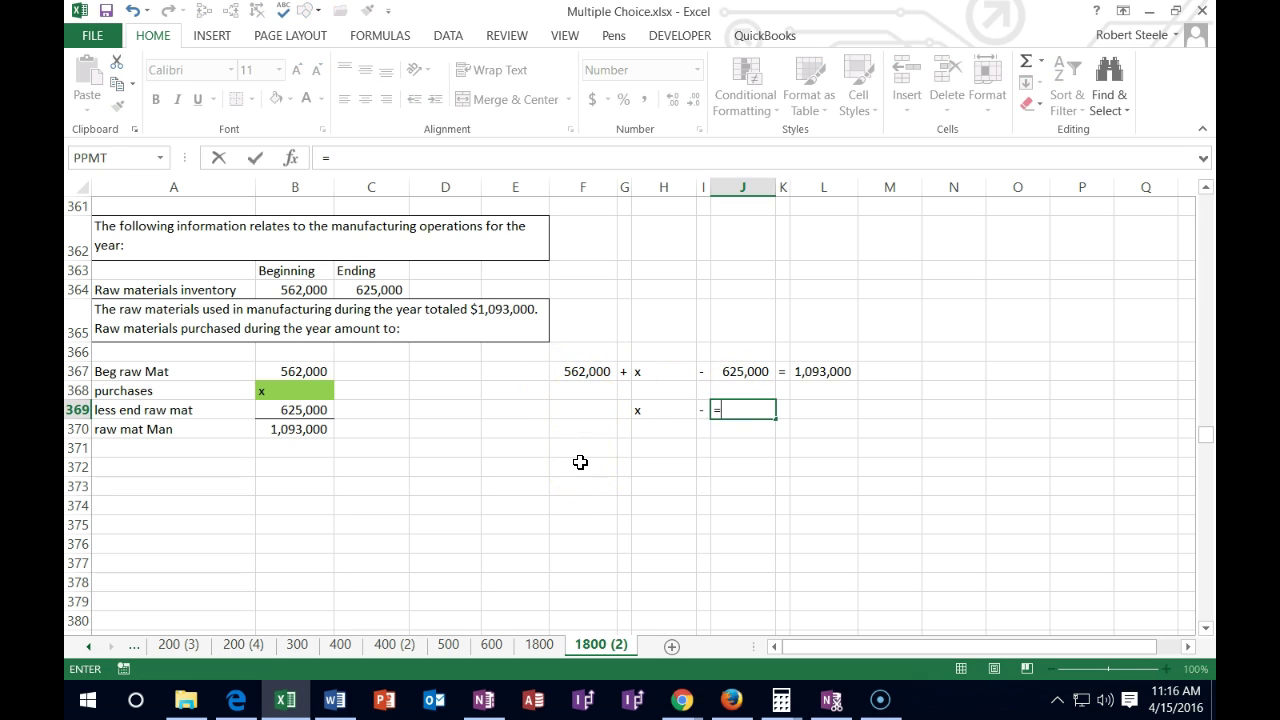
text(62500)
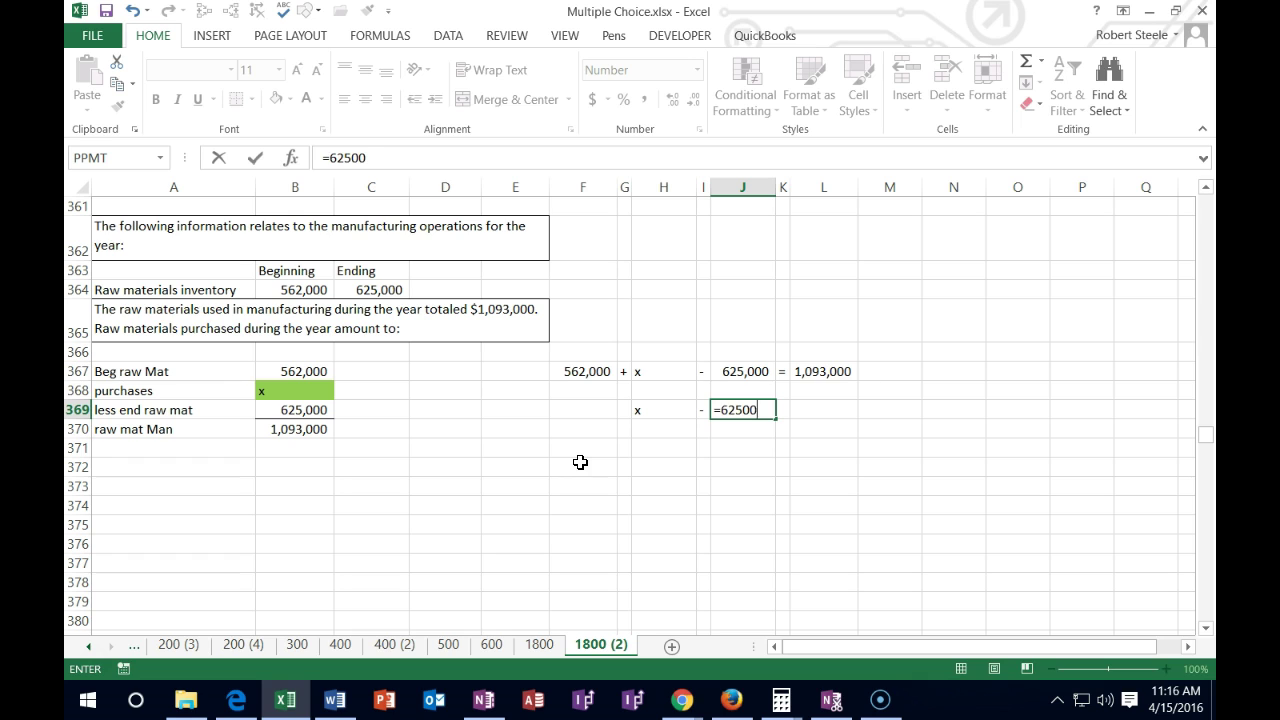
text(0-562000)
key(Return)
Step: Complete the row 369 equation with = in K369 and the formula =L367 in L369
key(Right)
key(Right)
key(Up)
text(=)
key(Right)
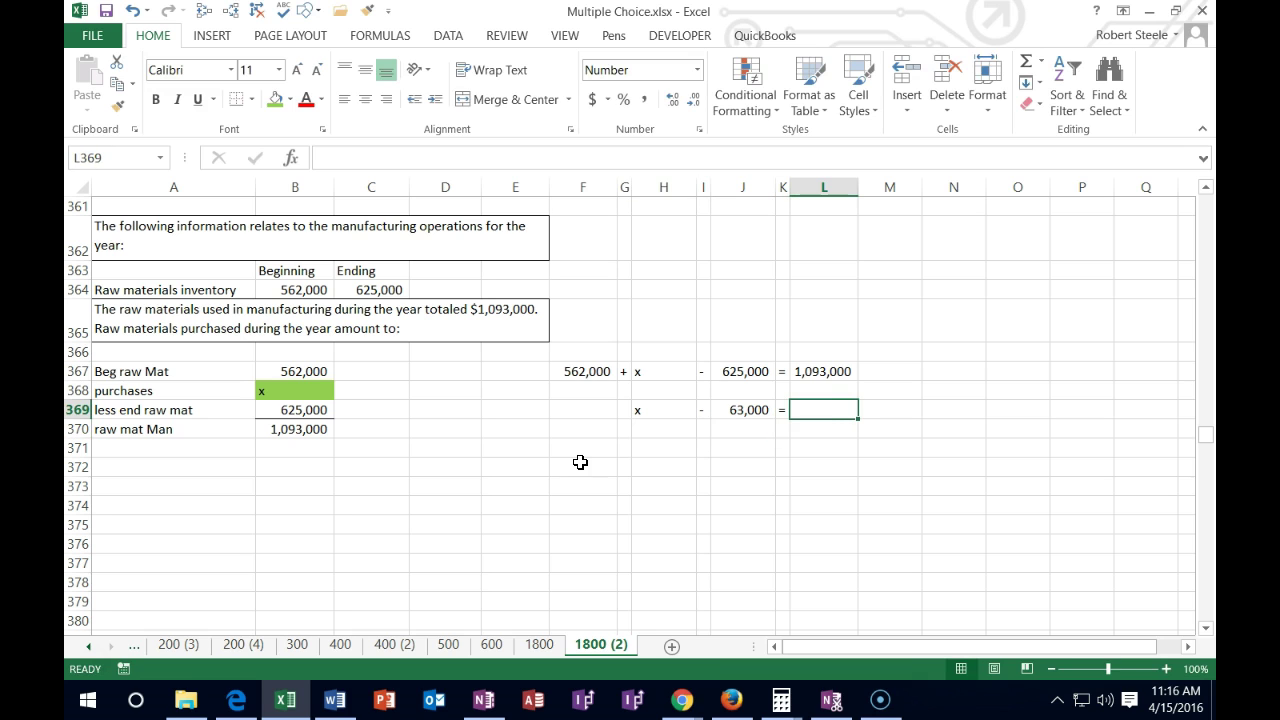
text(=)
key(Up)
key(Up)
key(Return)
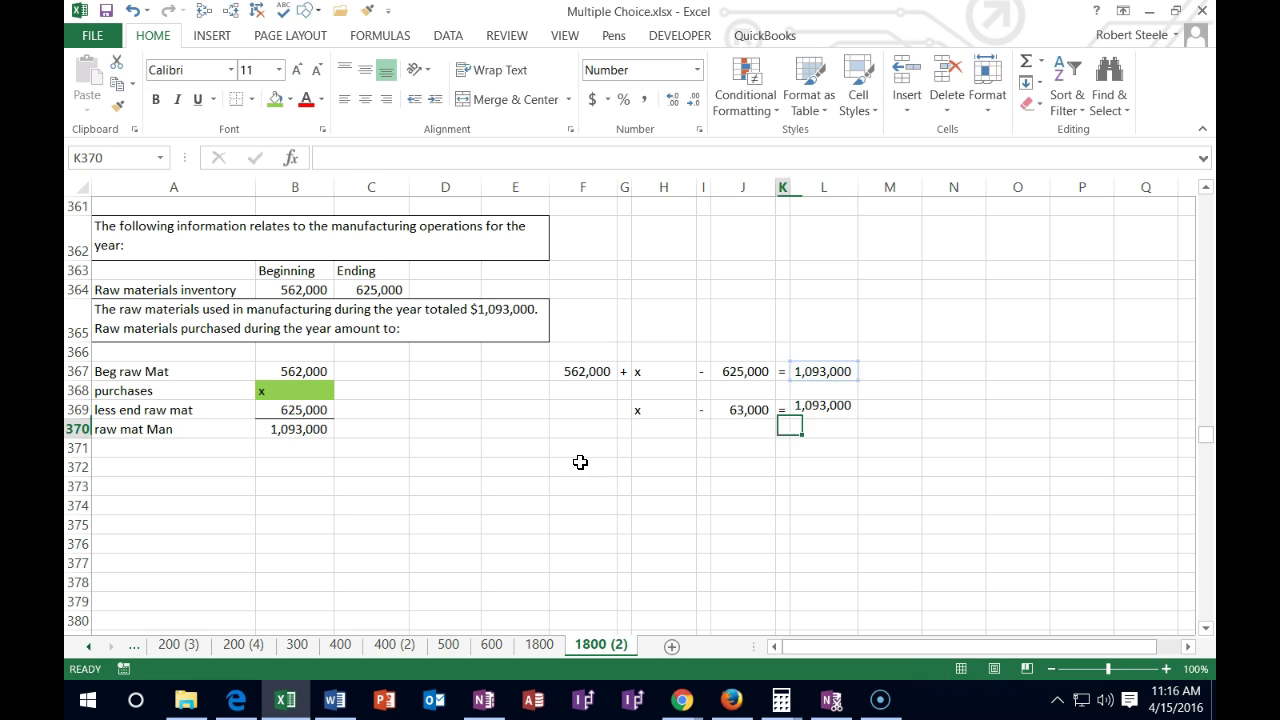
Step: Add 63,000 to both sides in row 370, with + in I370 and 63,000 in J370 and L370
key(Left)
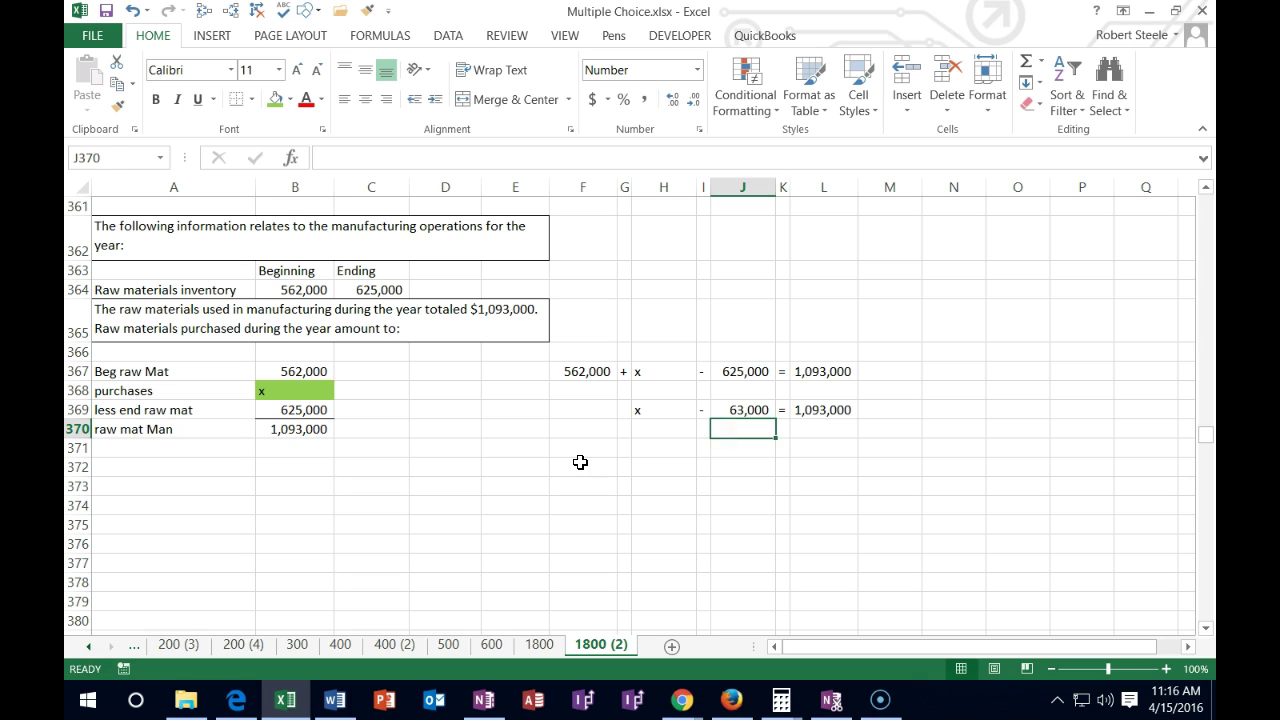
key(Left)
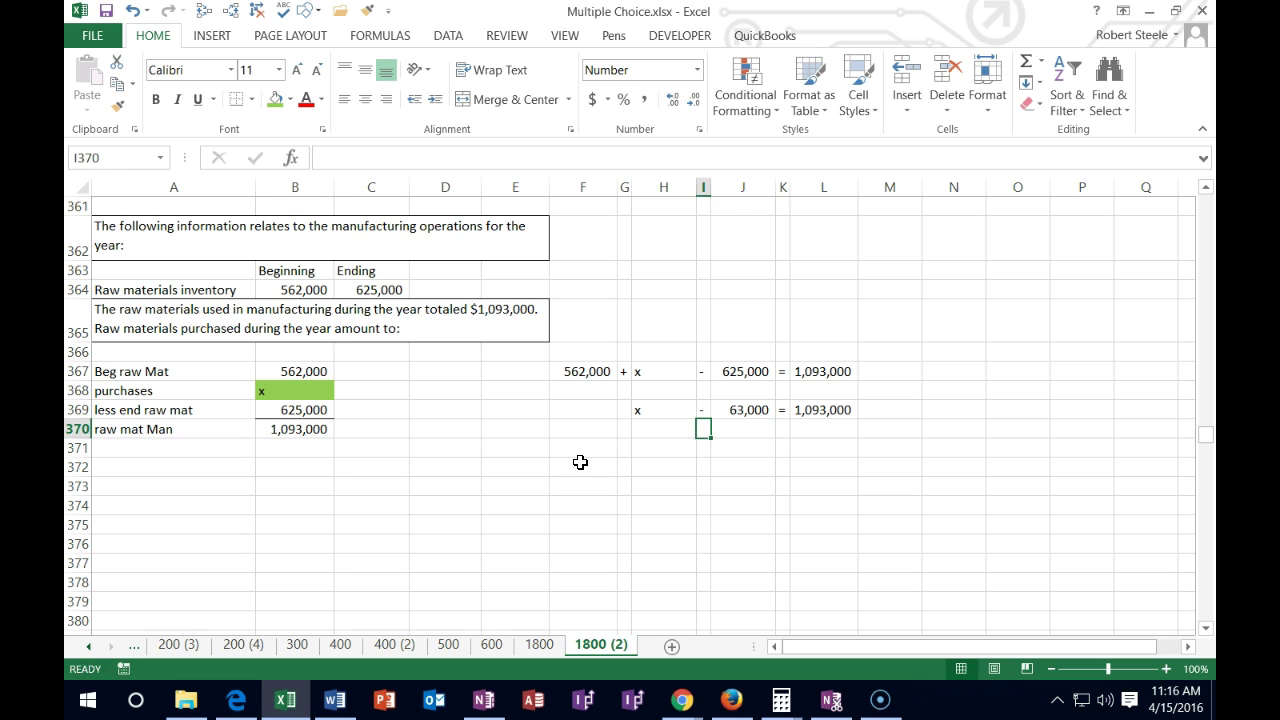
text(+)
key(Right)
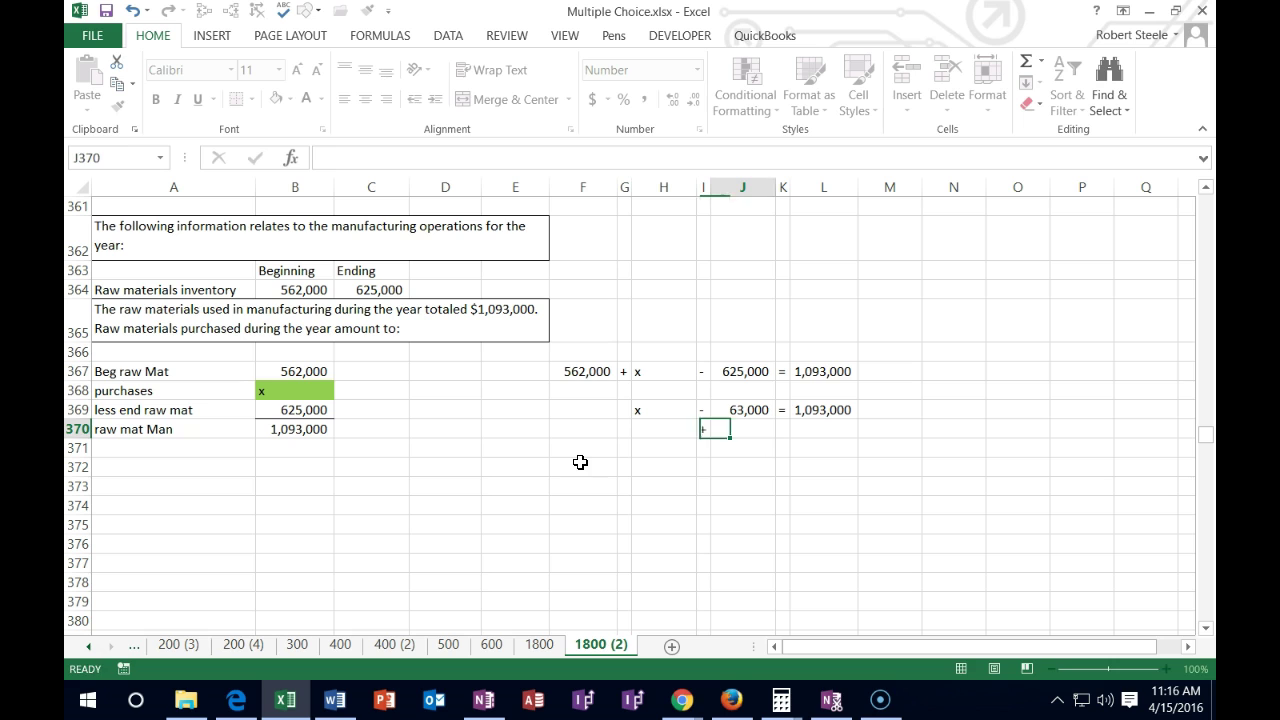
text(63,000)
key(Right)
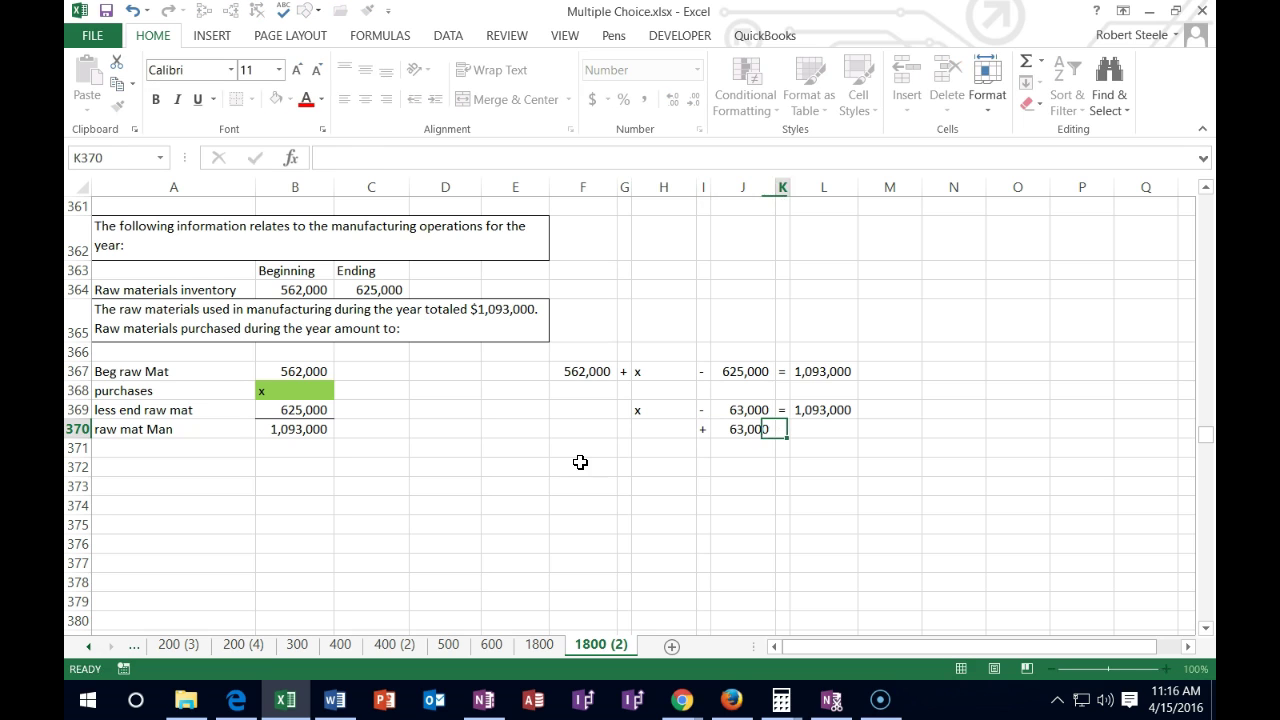
key(Right)
text(63000)
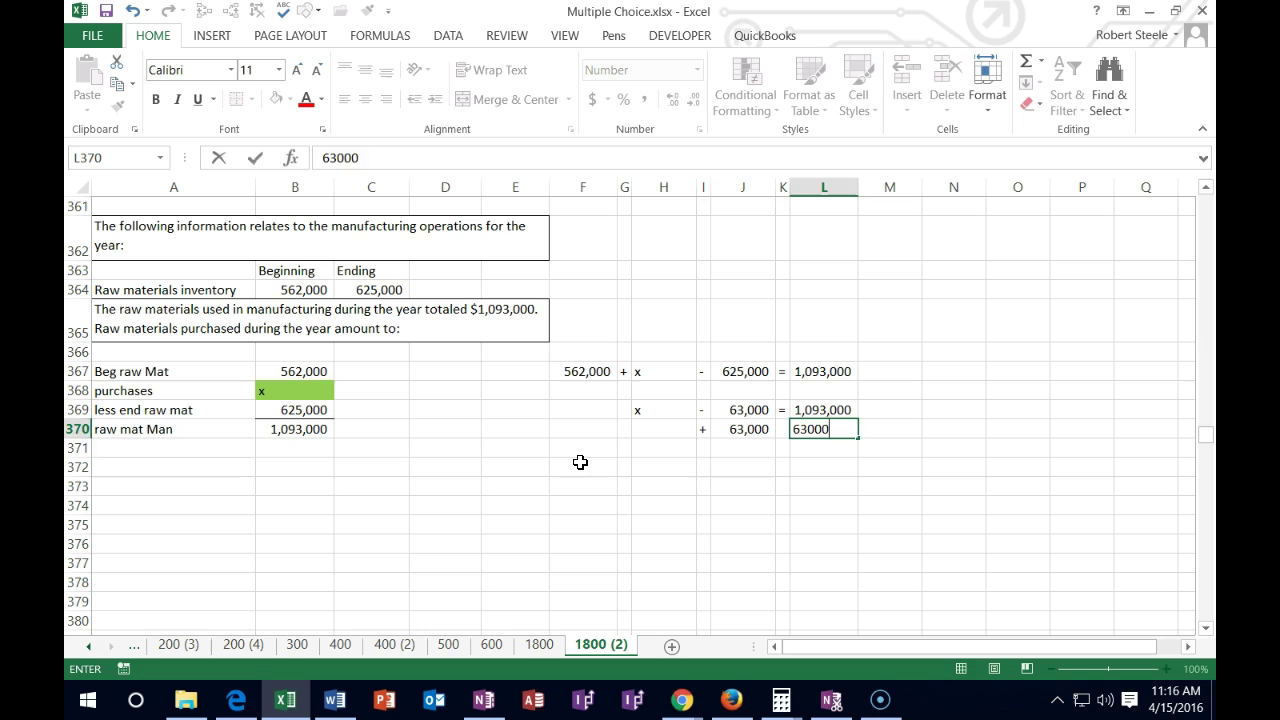
key(Return)
Step: Start row 372 with x in H372, - in I372, 0 in J372 and = in K372
key(Down)
key(Left)
text(x)
key(Right)
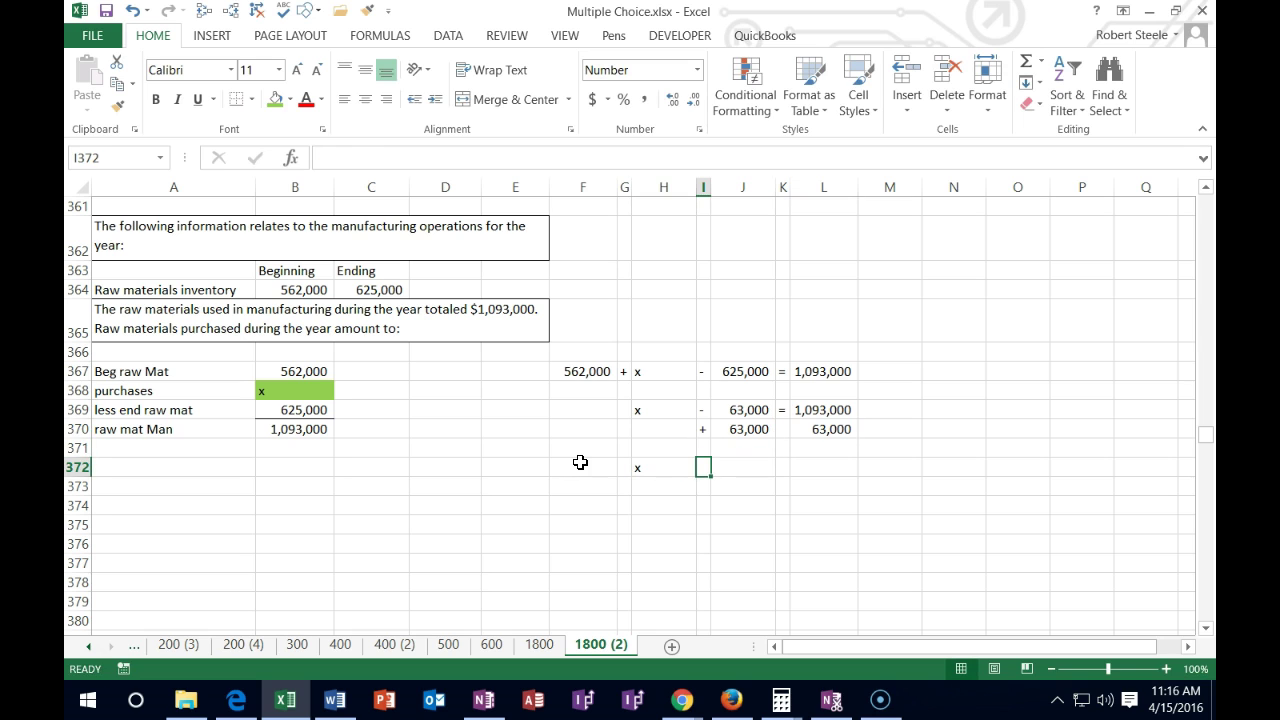
text(-)
key(Right)
text(0)
key(Right)
text(=)
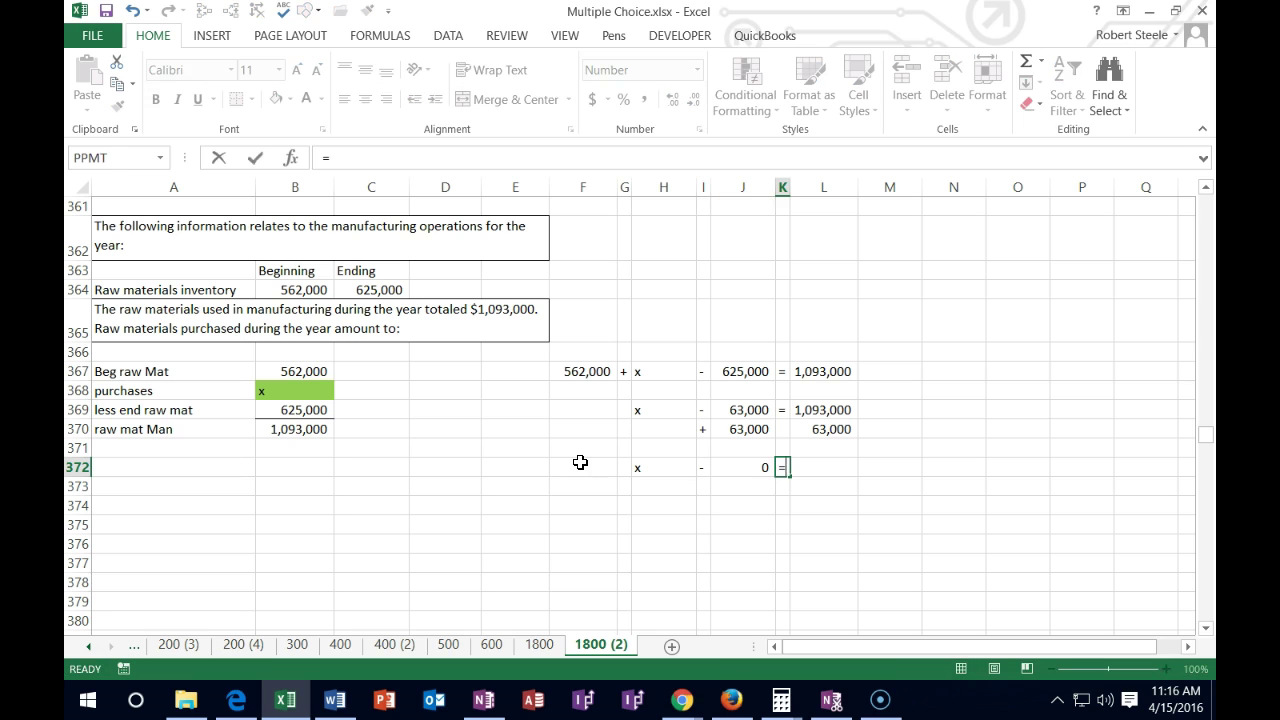
Step: Enter the formula =L369+L370 in L372 to total that side of the equation
key(Right)
text(=)
key(Up)
key(Up)
key(Up)
key(Up)
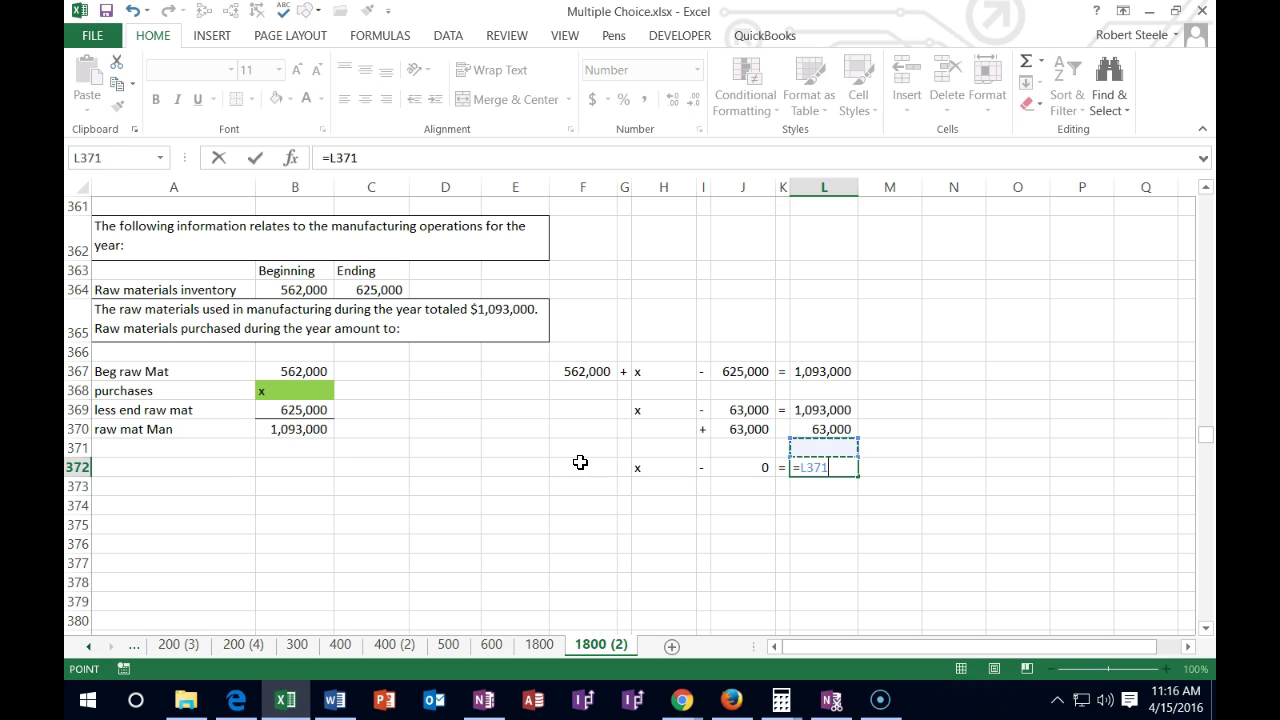
key(Down)
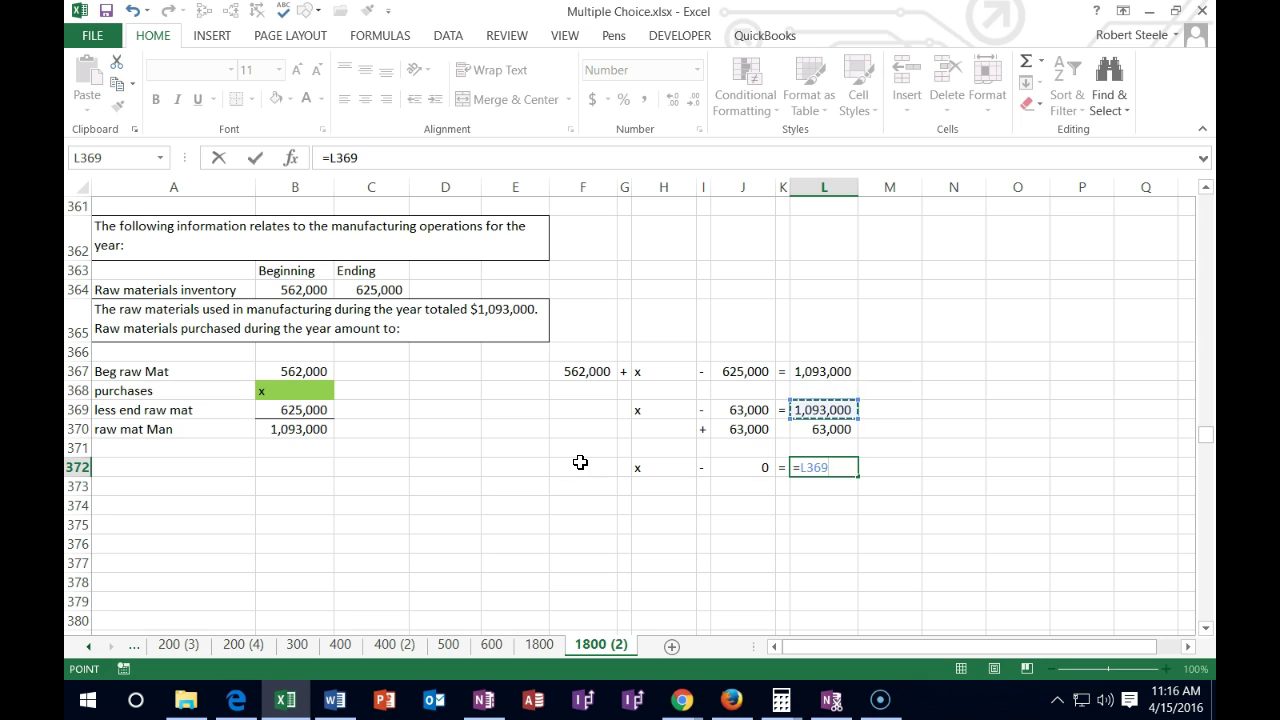
text(+)
key(Up)
key(Up)
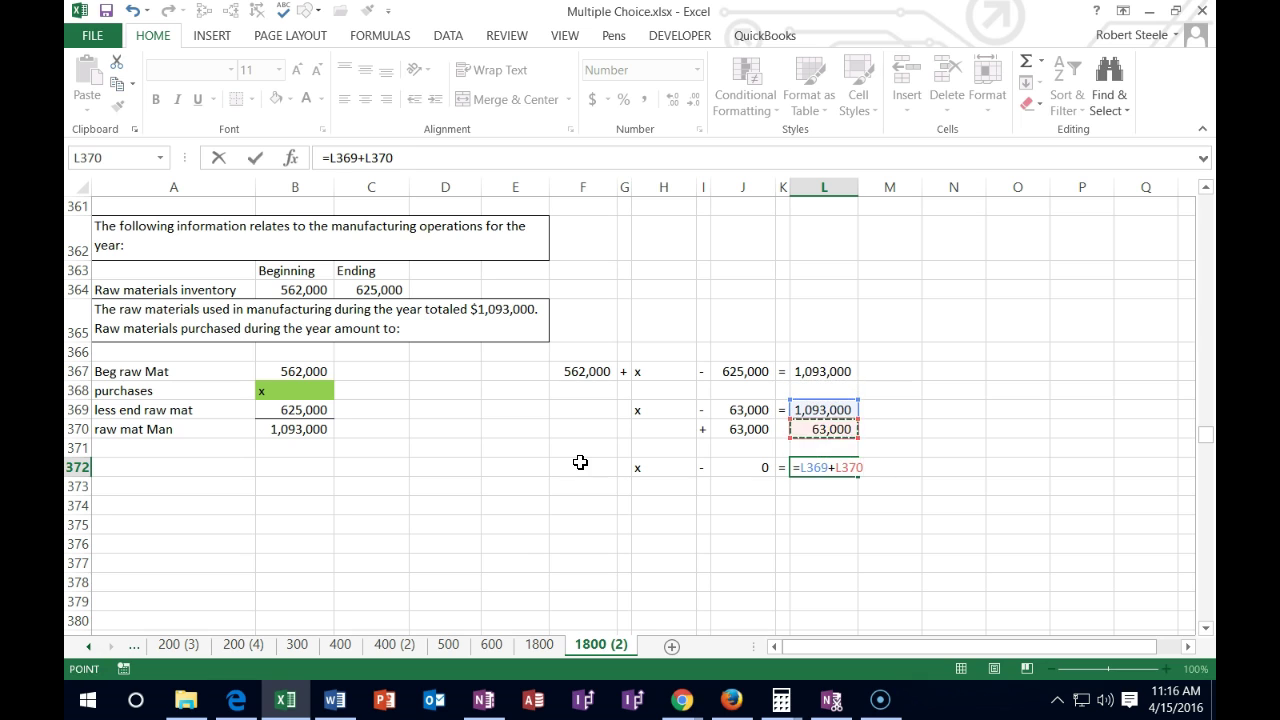
key(Return)
Step: Write the solution in row 374 with x in H374, = in I374 and =+L372 in J374, and widen column J to show it
key(Return)
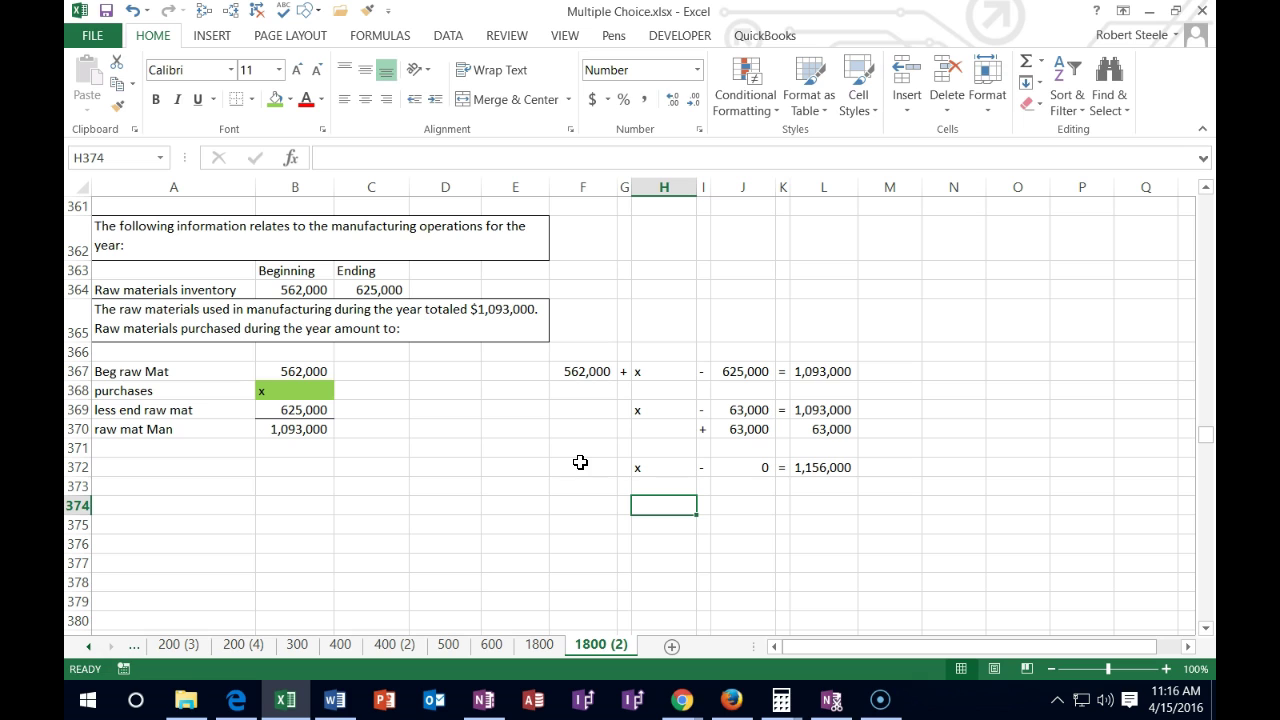
text(x)
key(Right)
key(Right)
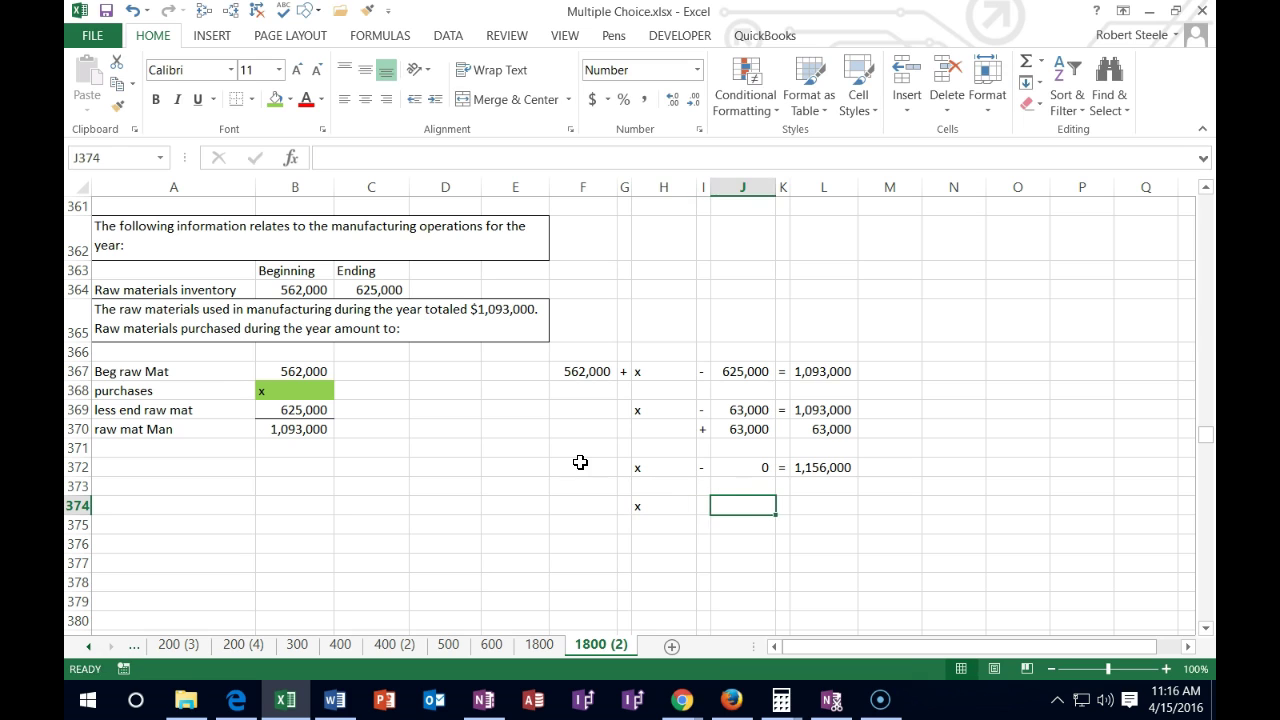
key(Left)
text(=)
key(Right)
text(+)
key(Right)
key(Up)
key(Up)
key(Right)
key(Return)
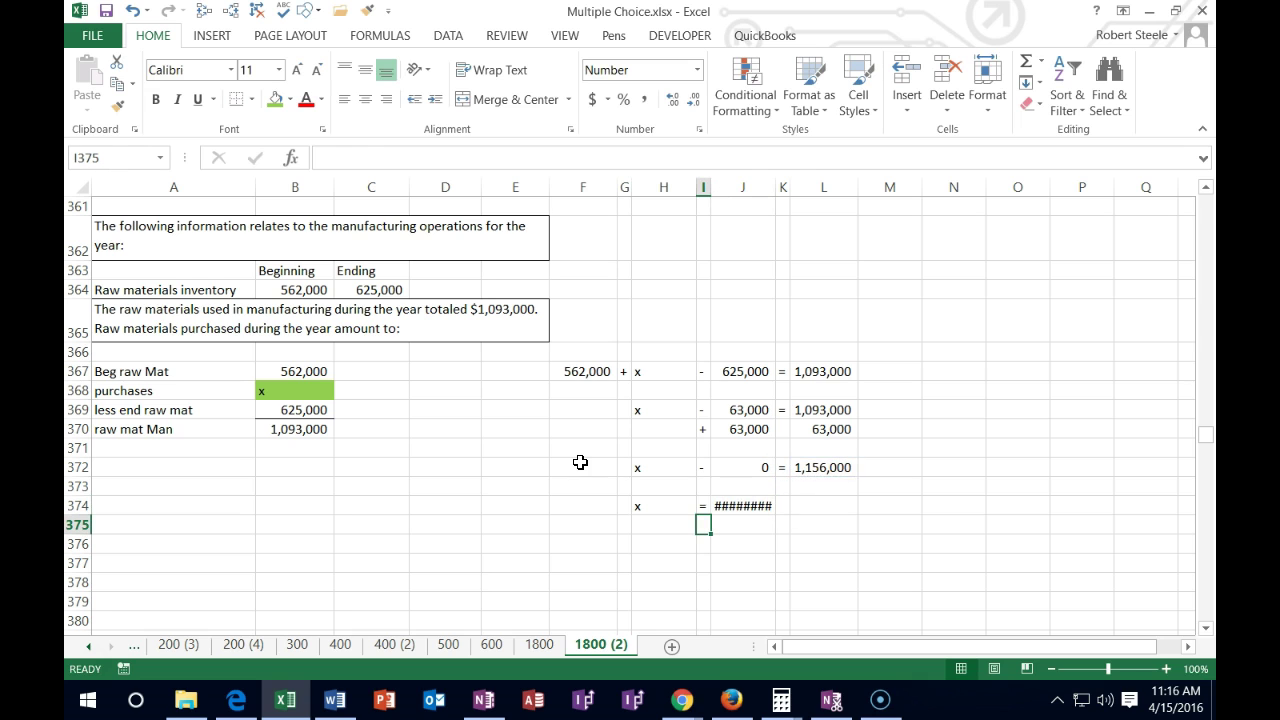
drag(776, 185, 780, 185)
Step: Replace the x in the purchases cell B368 with the formula =J374
click(312, 390)
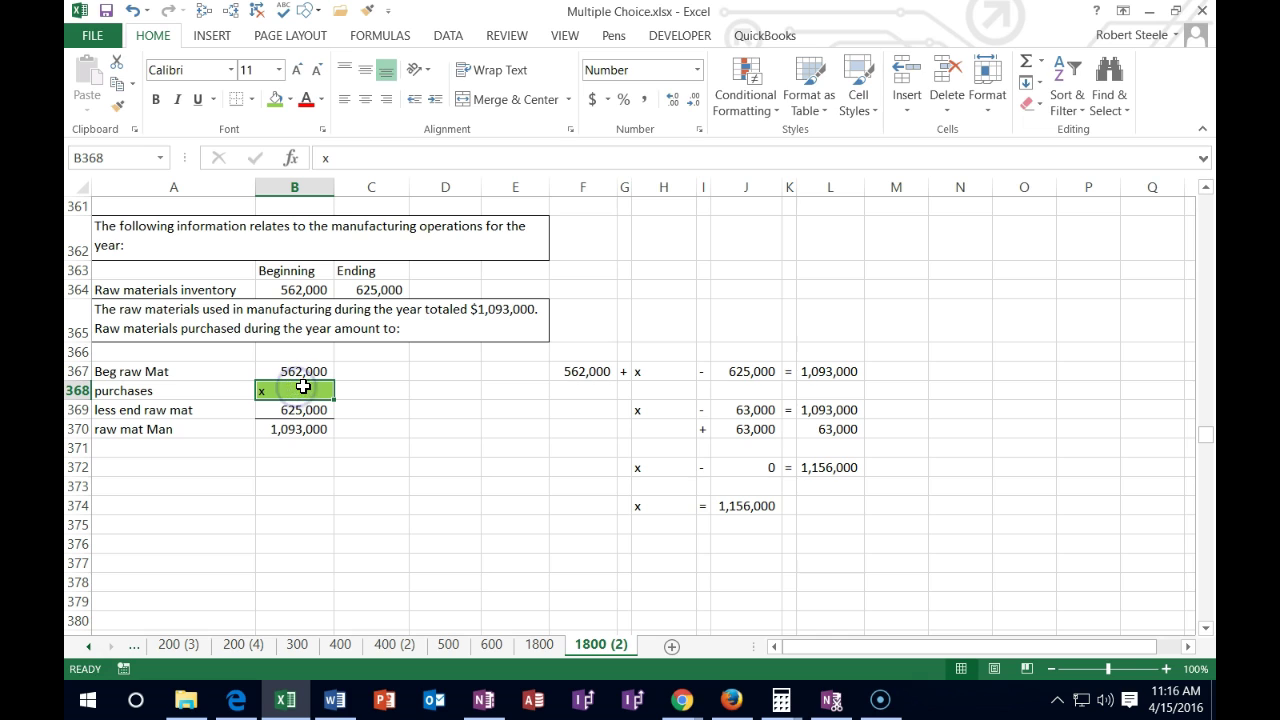
text(=)
click(730, 505)
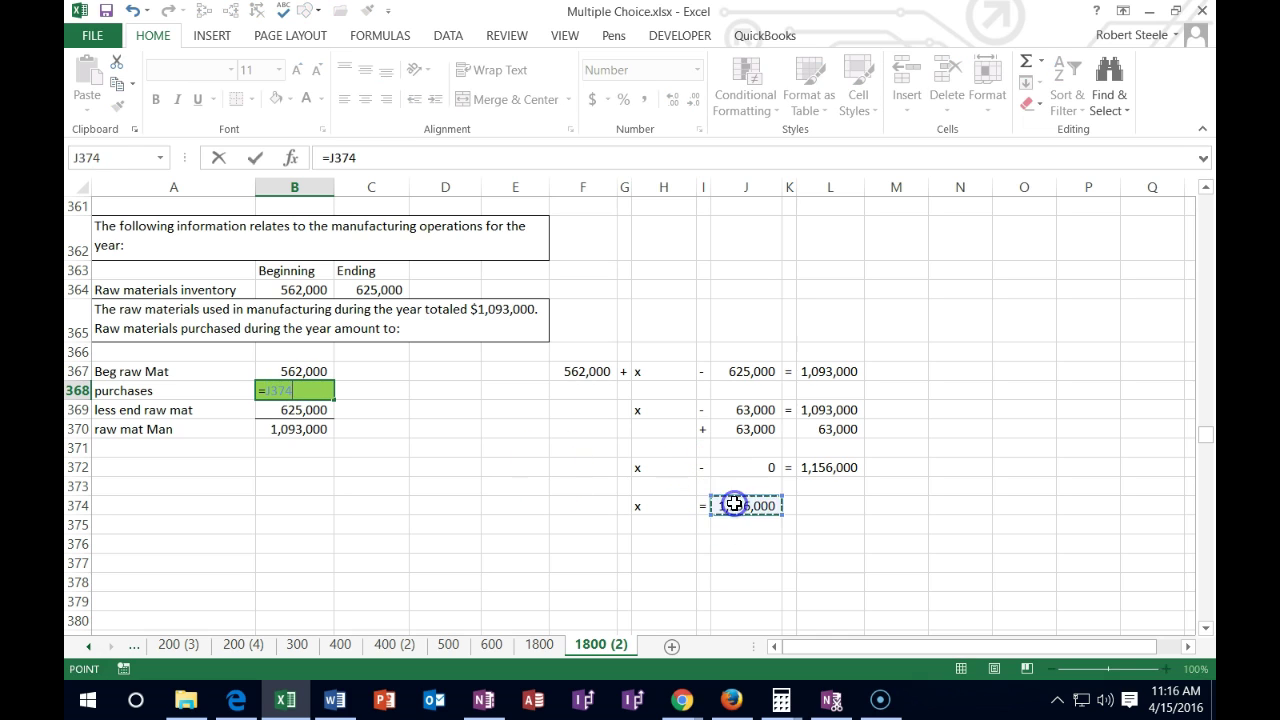
key(Return)
Step: Fill the solution cell J374 with green
right_click(750, 510)
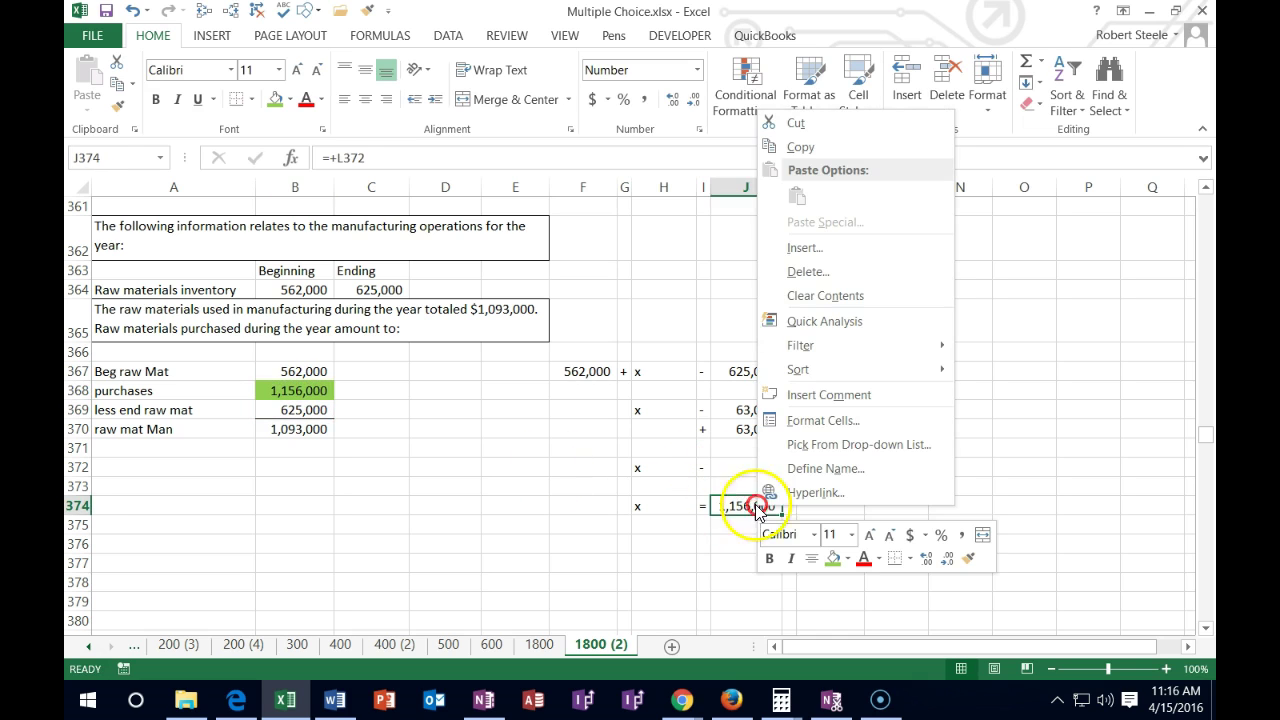
click(832, 560)
click(510, 467)
click(389, 470)
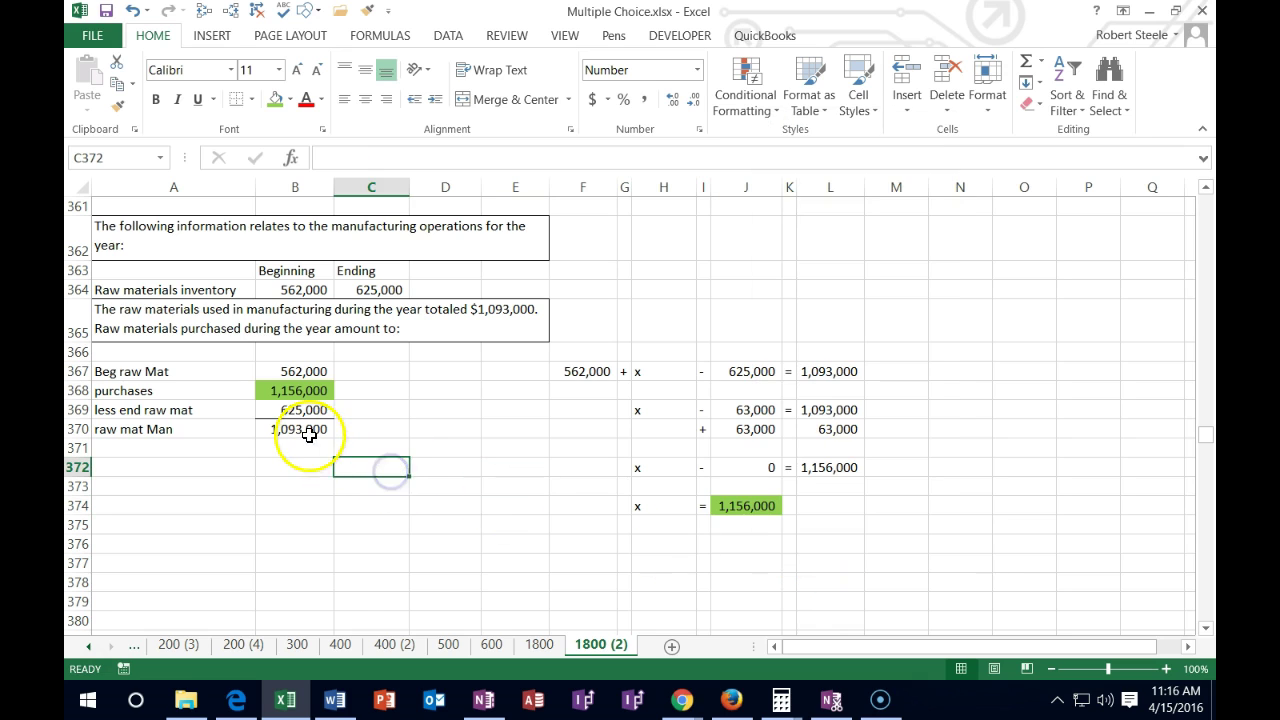
Step: Build a check column with 562,000 in C367, =B368 in C368 and =B369 in C369
click(362, 371)
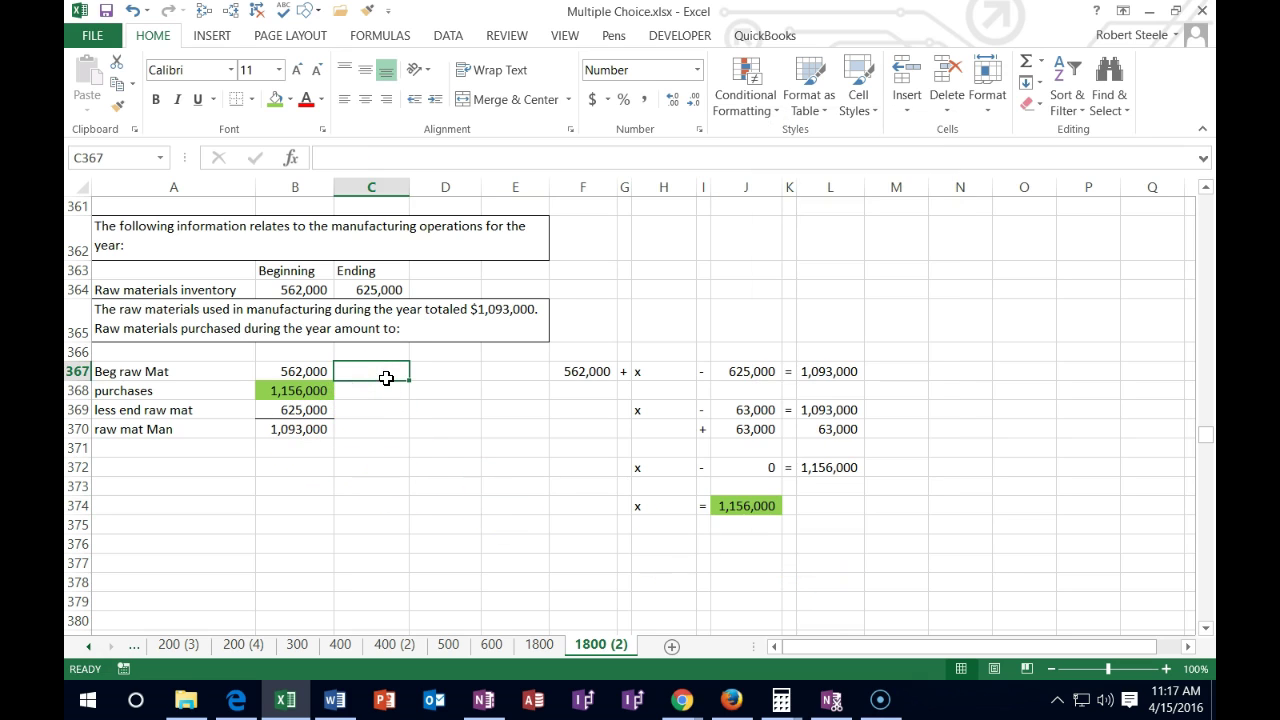
text(562000)
key(Return)
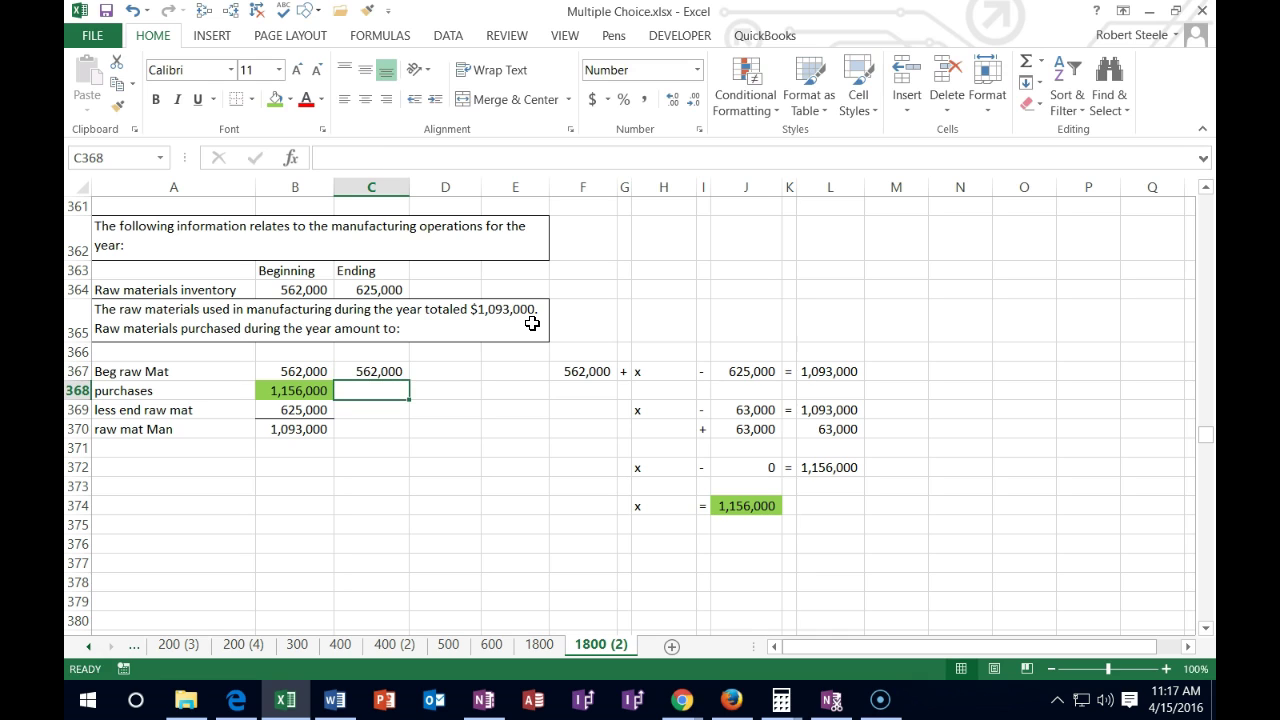
text(=B368)
key(Return)
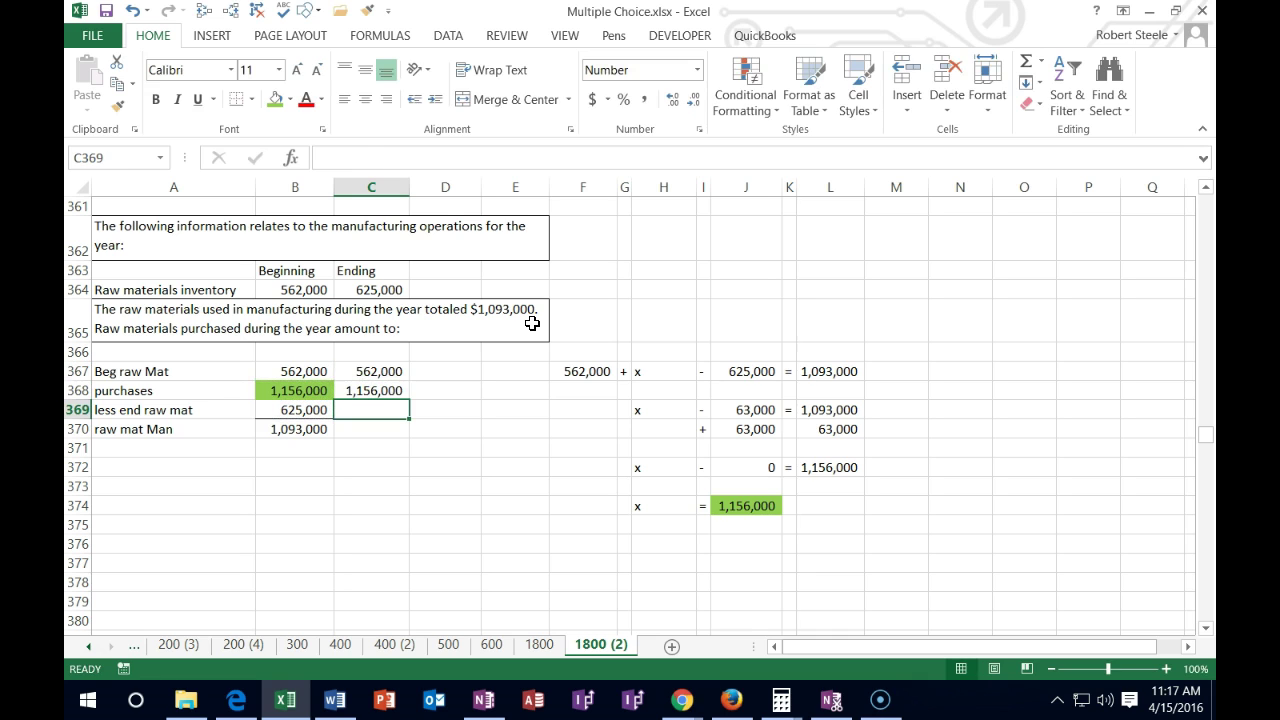
text(=B369)
key(Return)
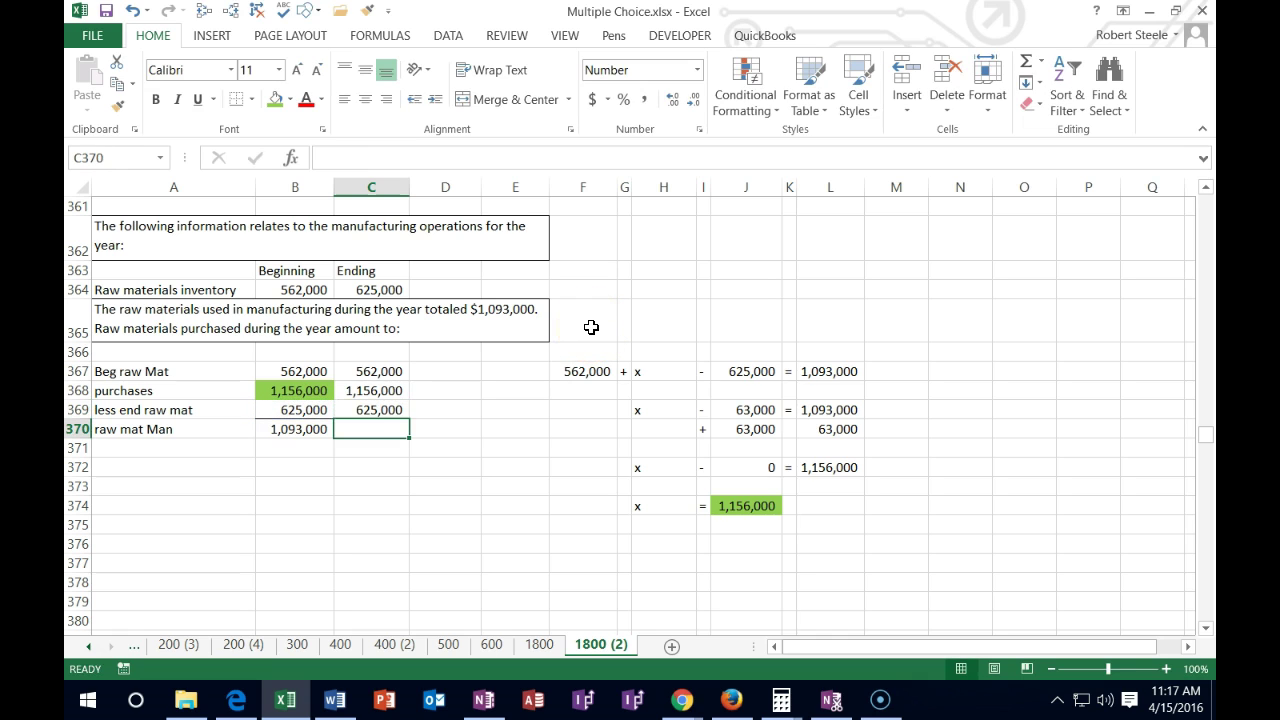
Step: Calculate the raw materials used check in C370 with the formula =C367+C368-C369
text(=)
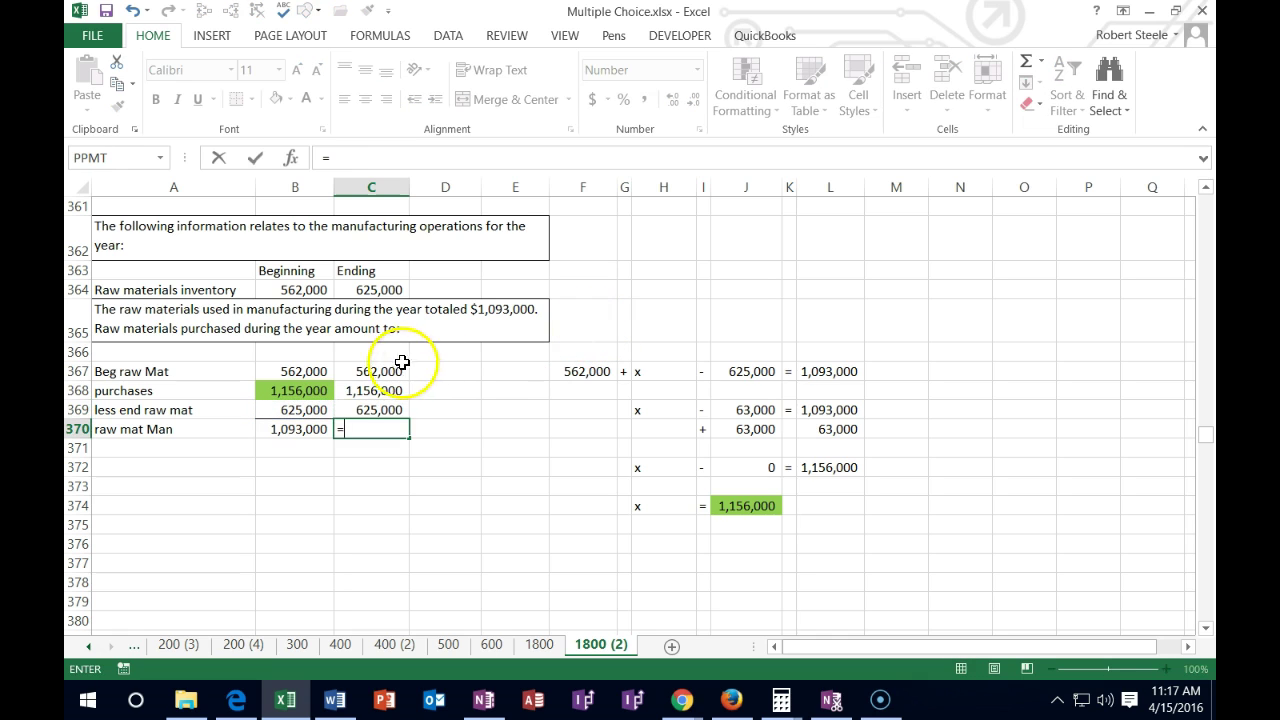
click(386, 371)
text(+)
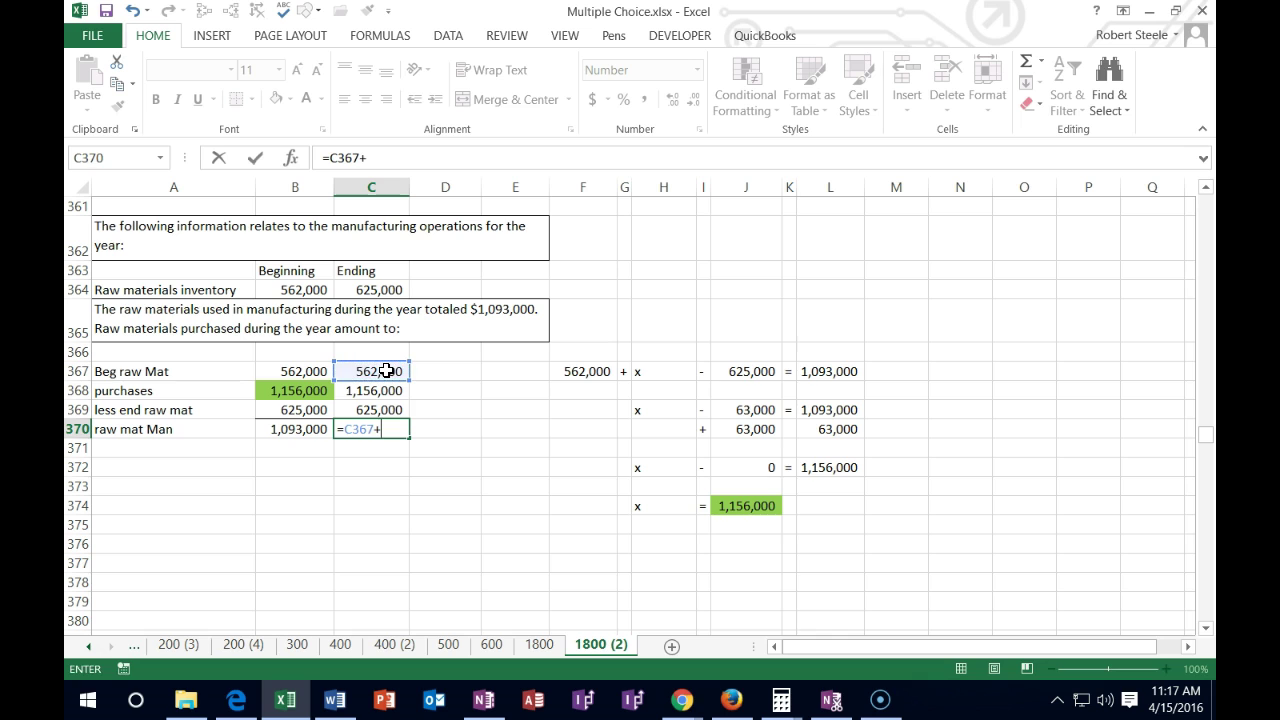
click(381, 390)
text(-)
click(372, 405)
key(Return)
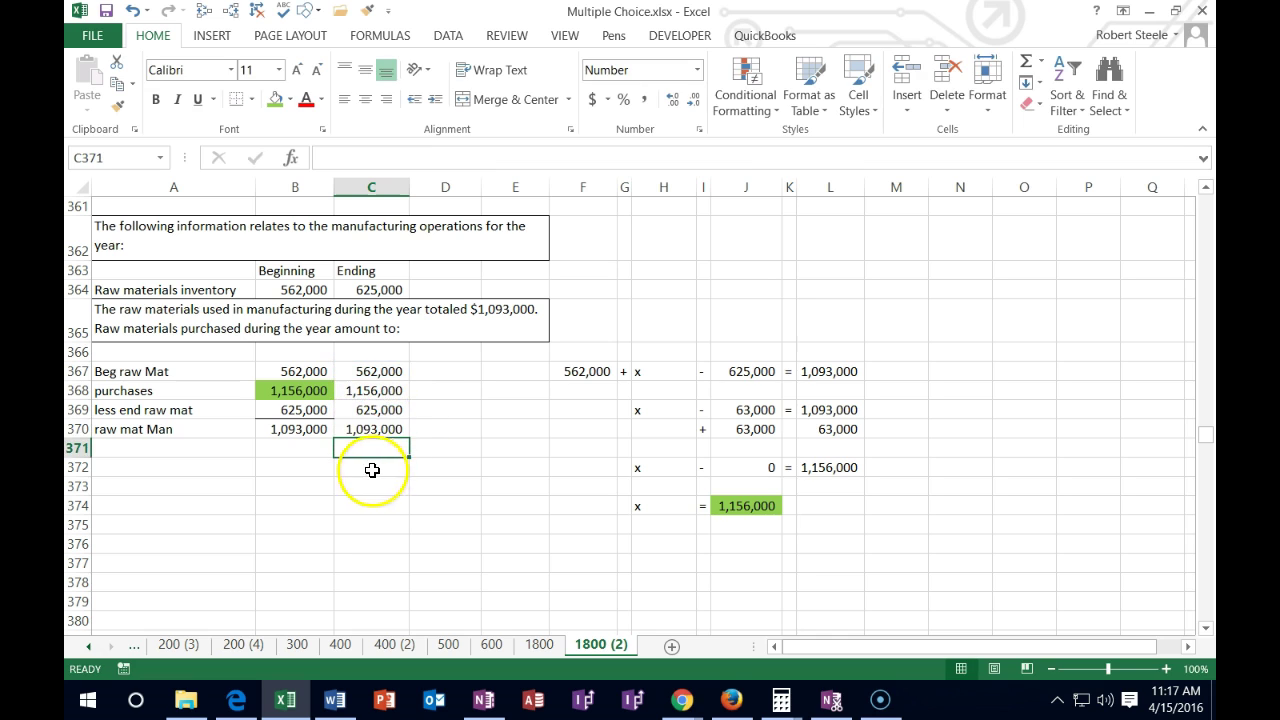
click(371, 429)
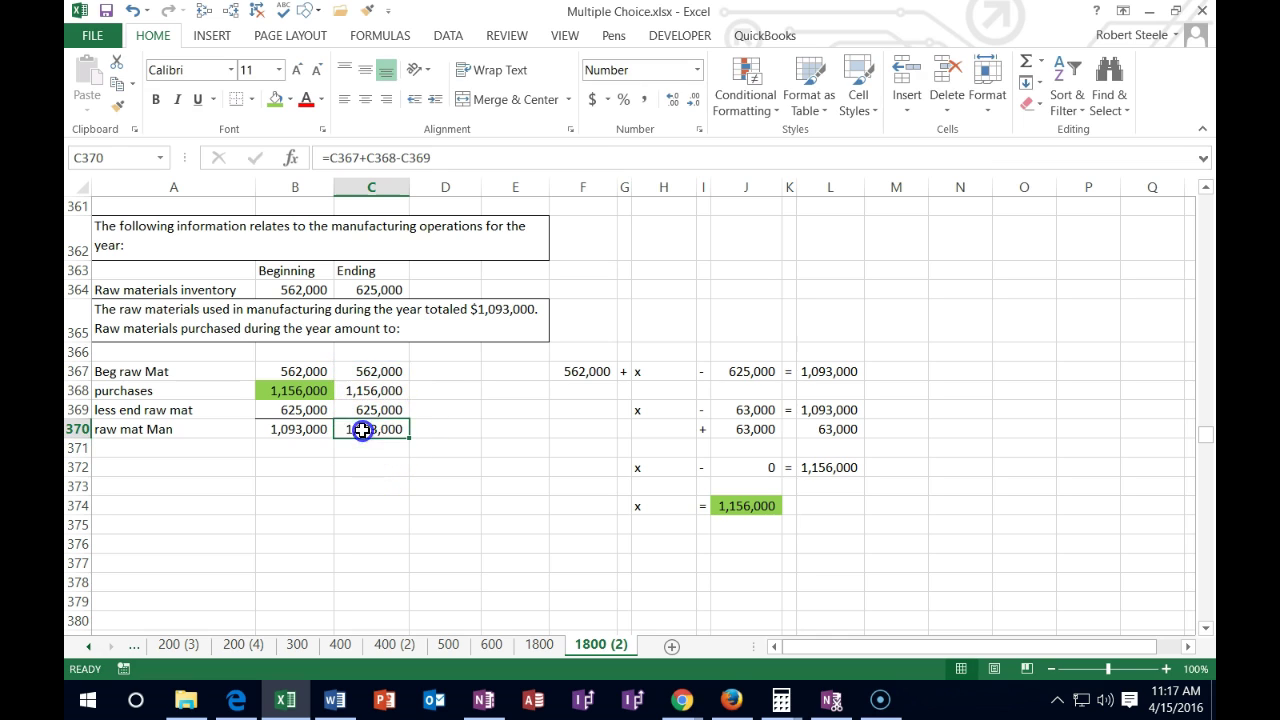
click(313, 390)
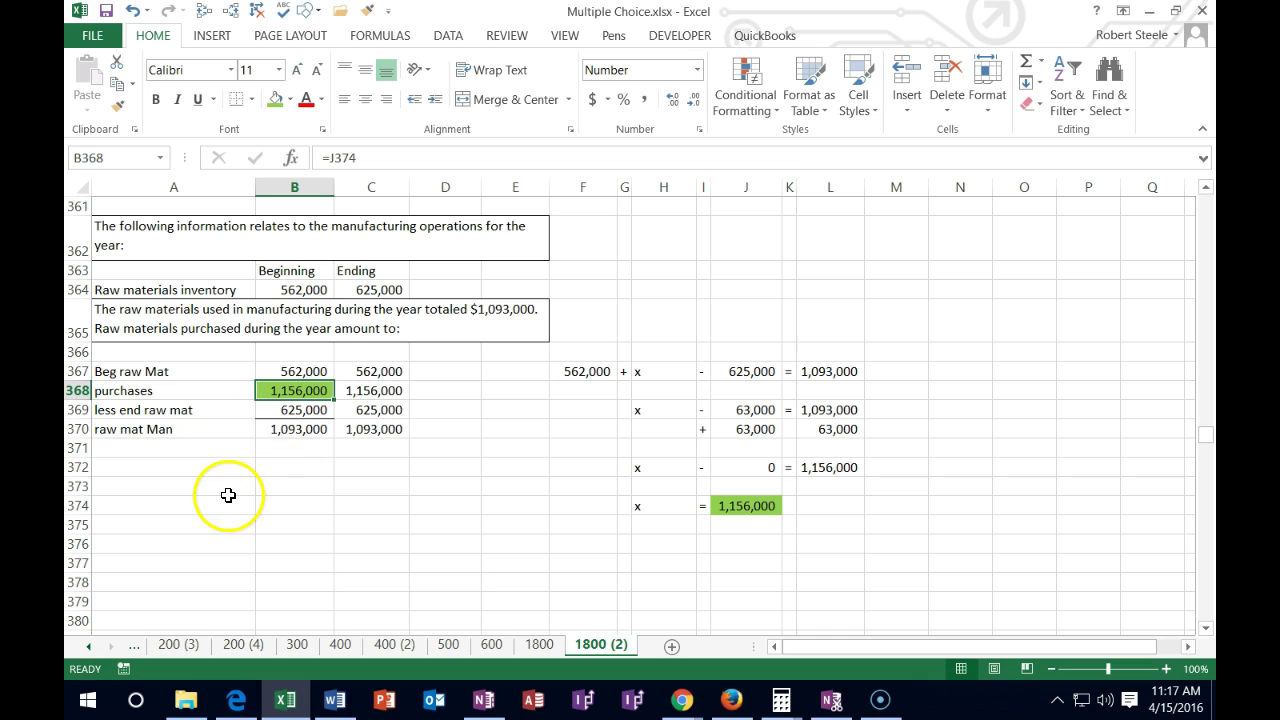